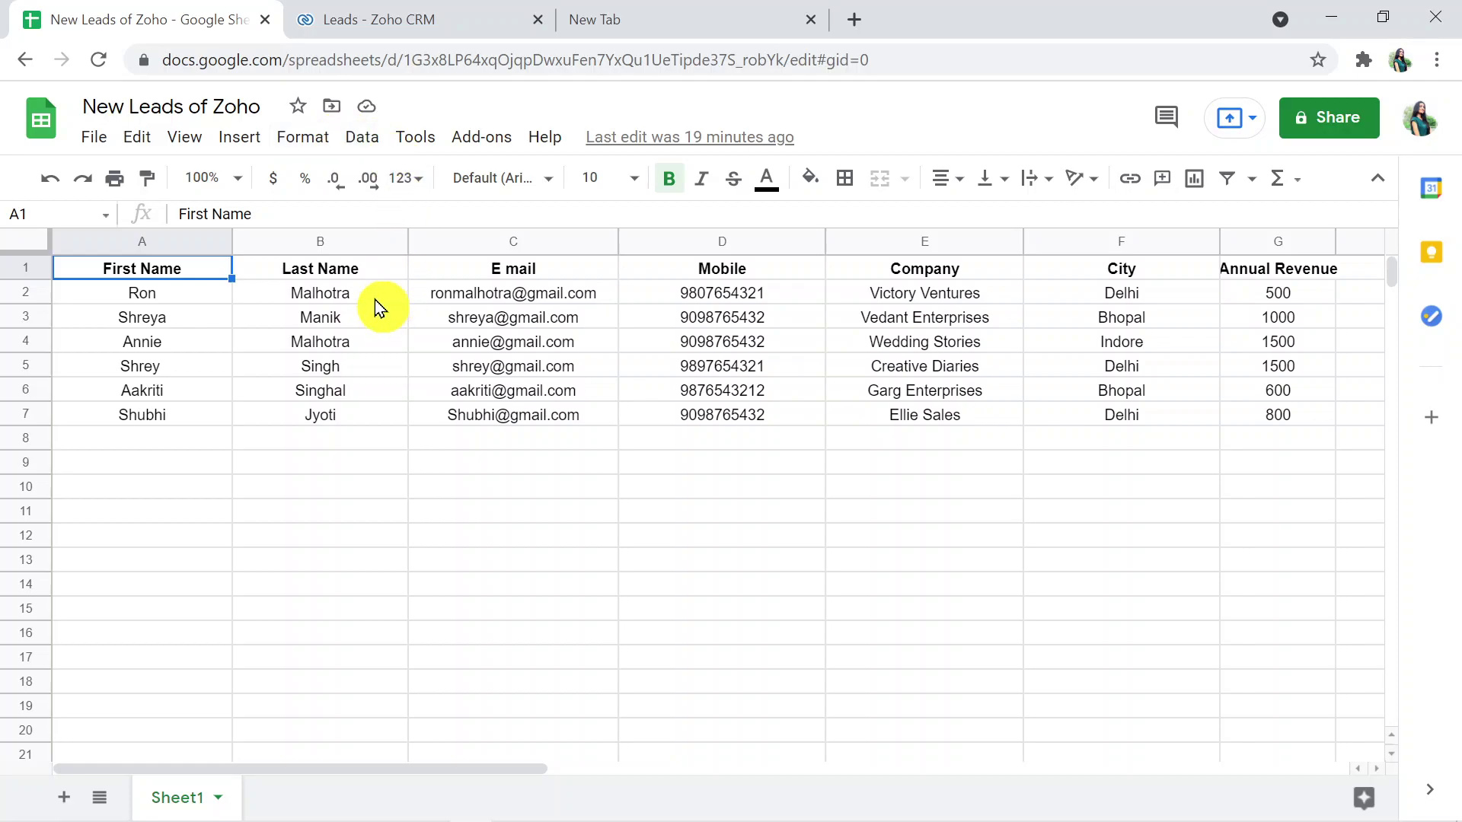
- Compare the Zoho CRM leads list with the lead spreadsheet
click(461, 18)
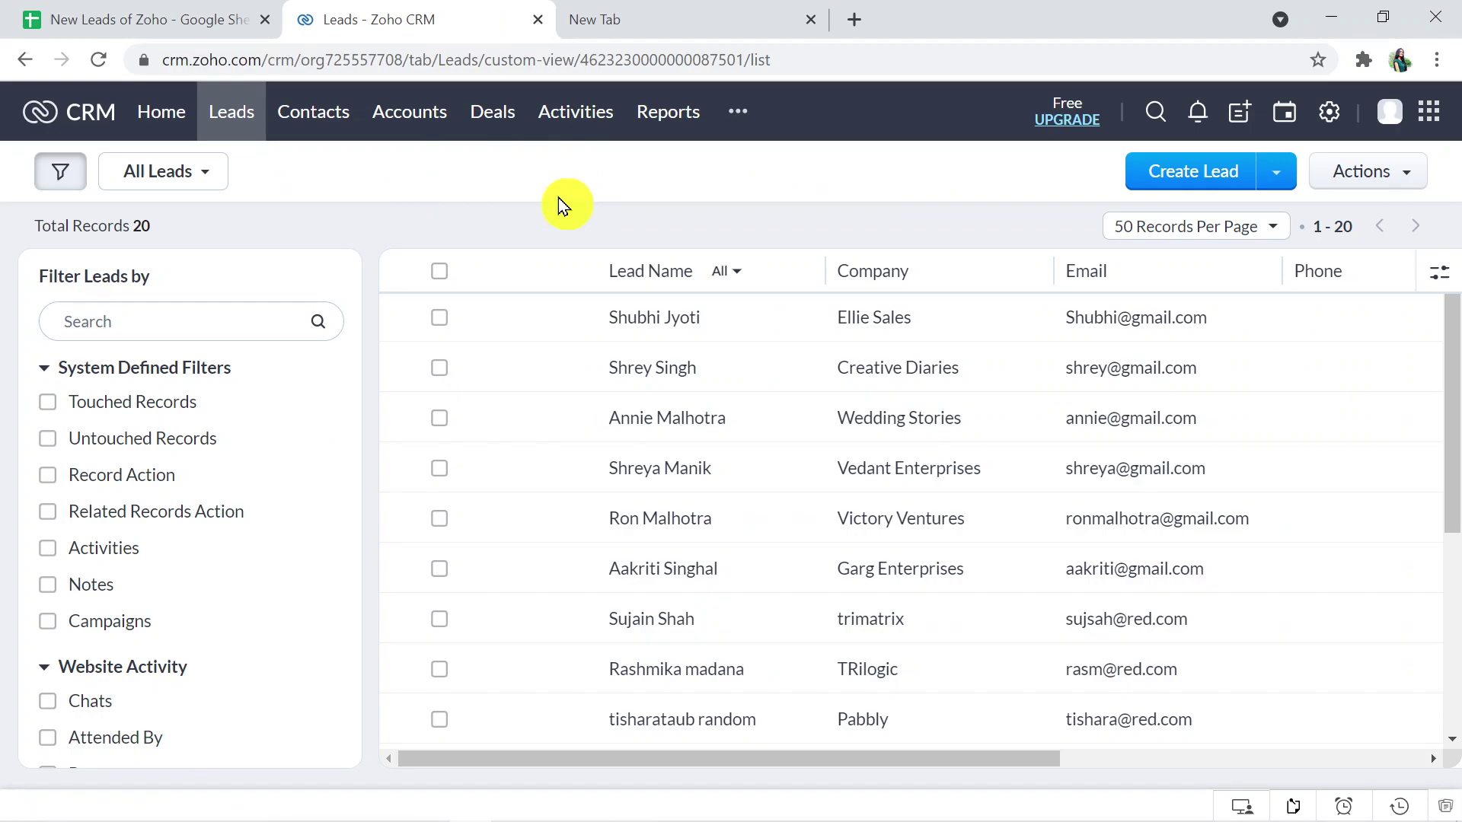
click(183, 15)
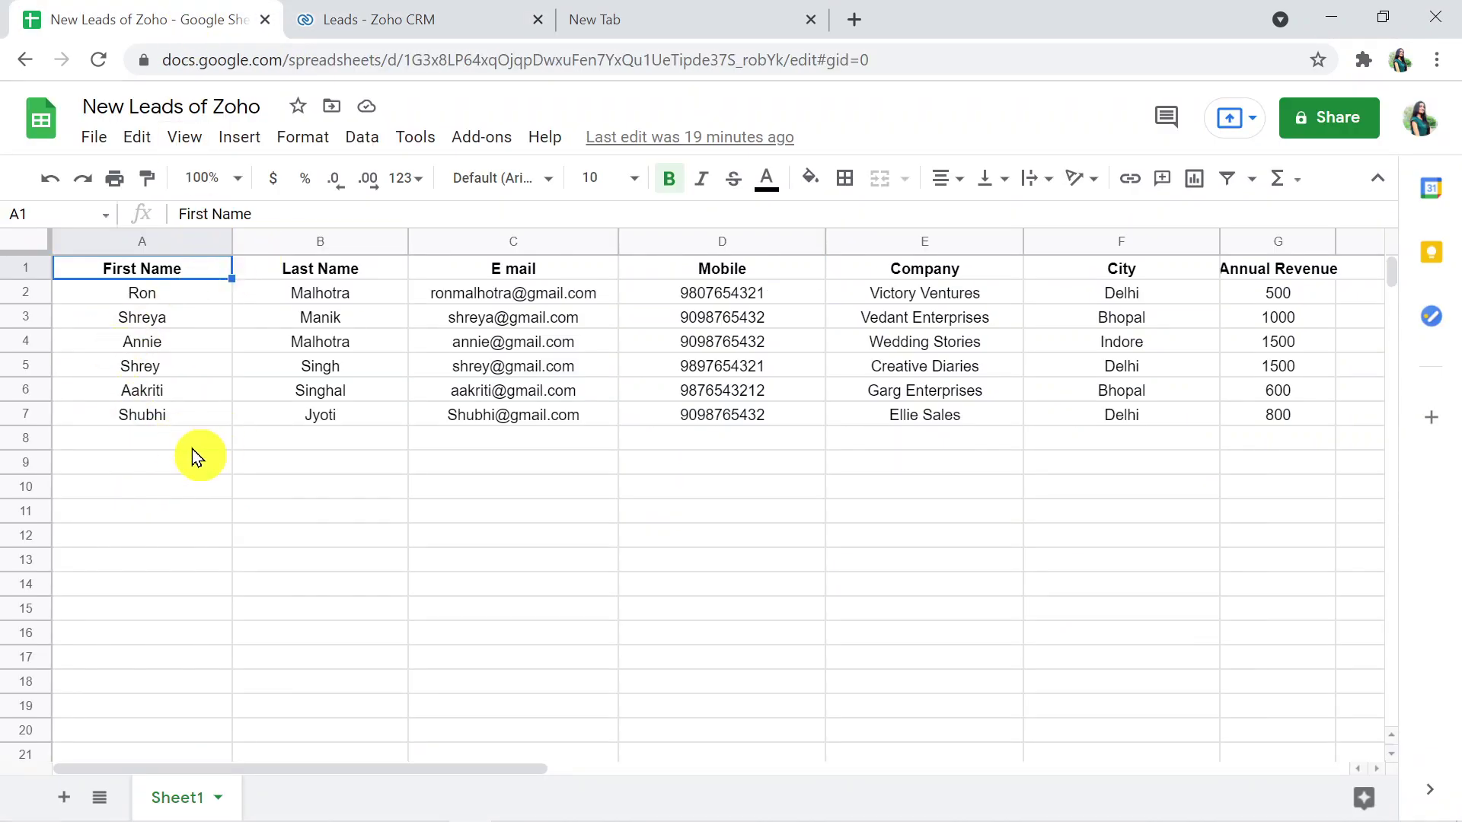
click(374, 12)
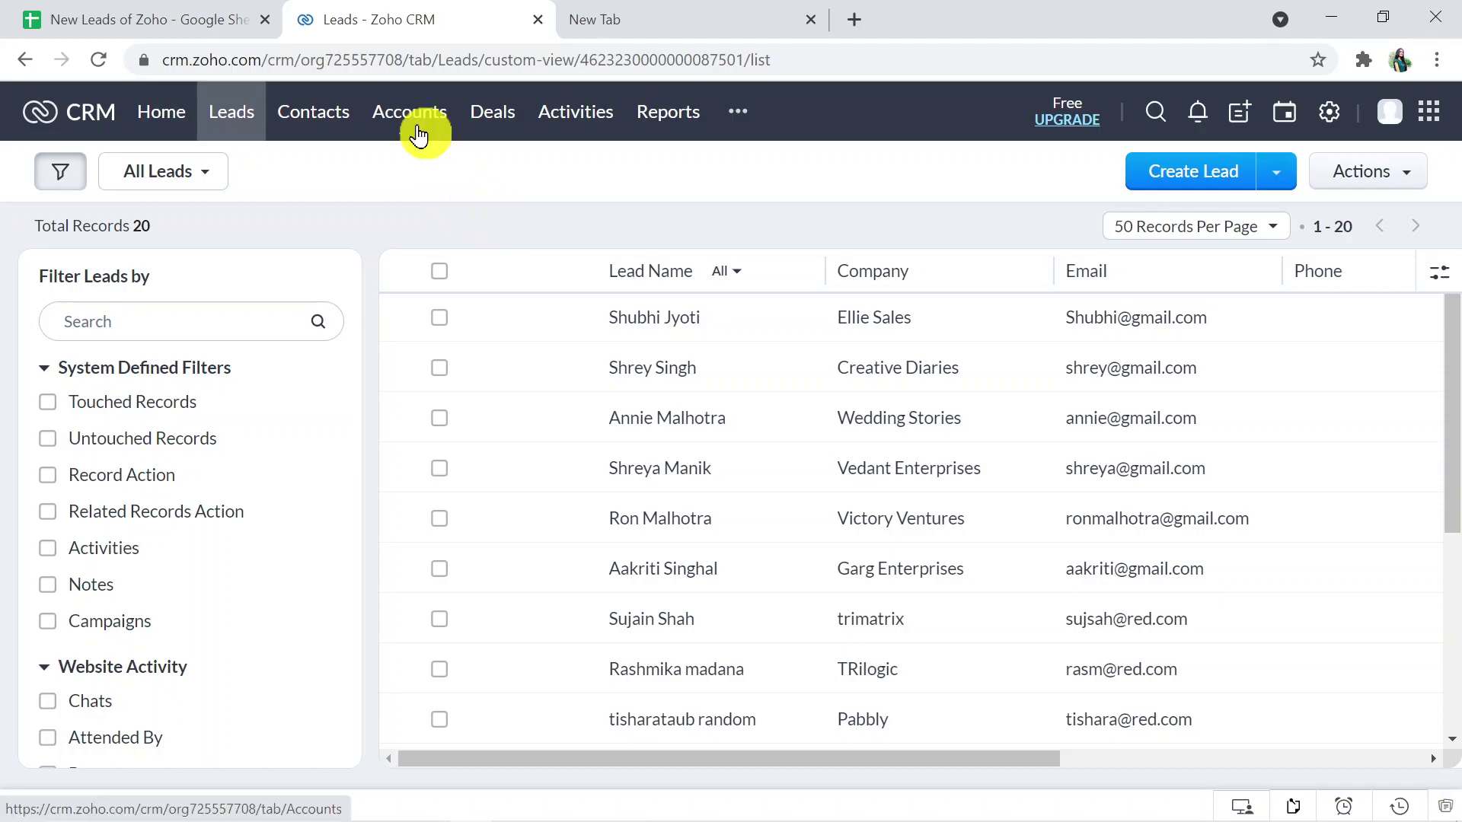
click(171, 11)
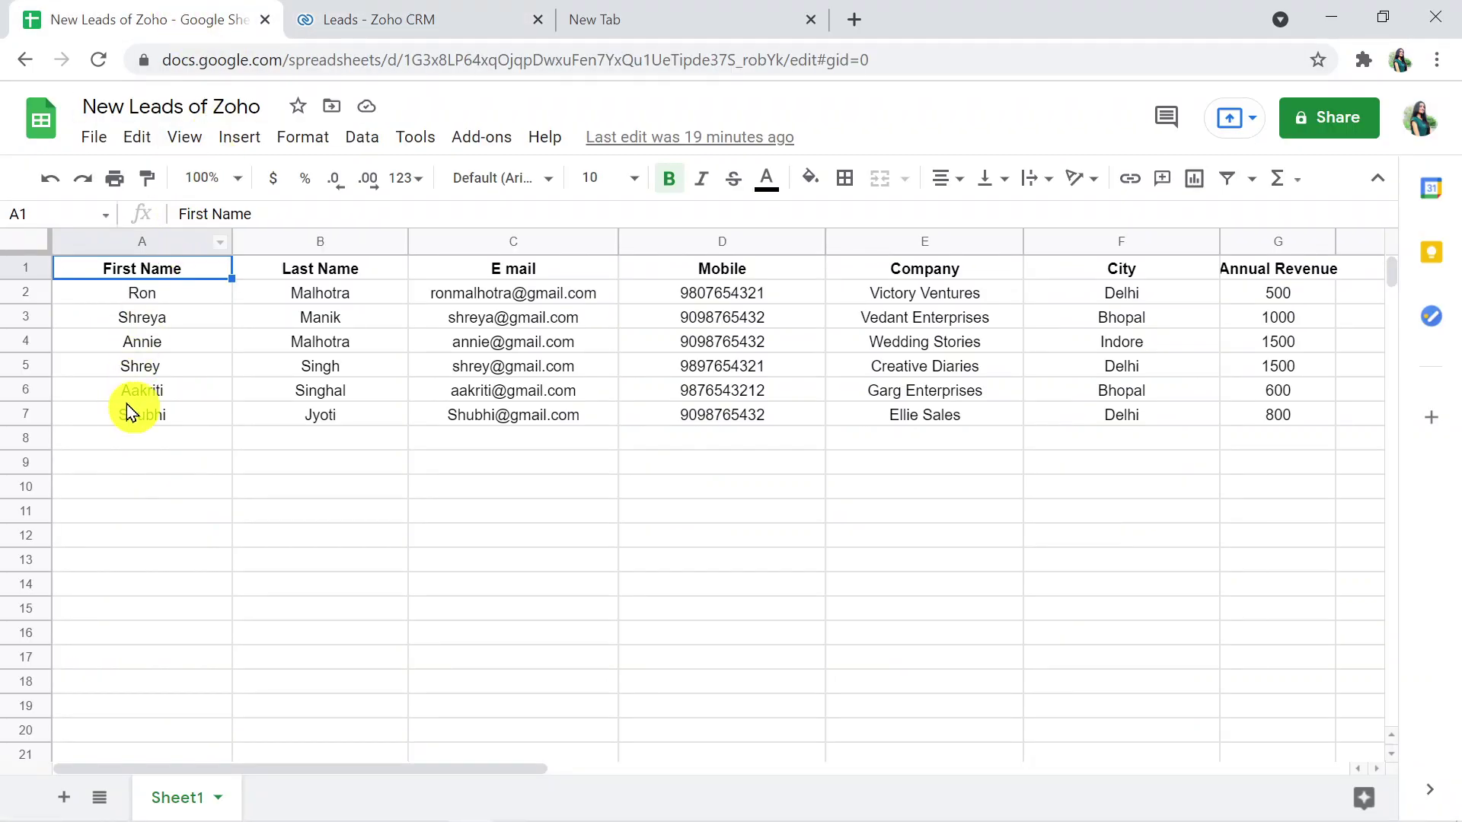
- Enter the new lead's first name, last name, e-mail and mobile number in A8 to D8
click(145, 445)
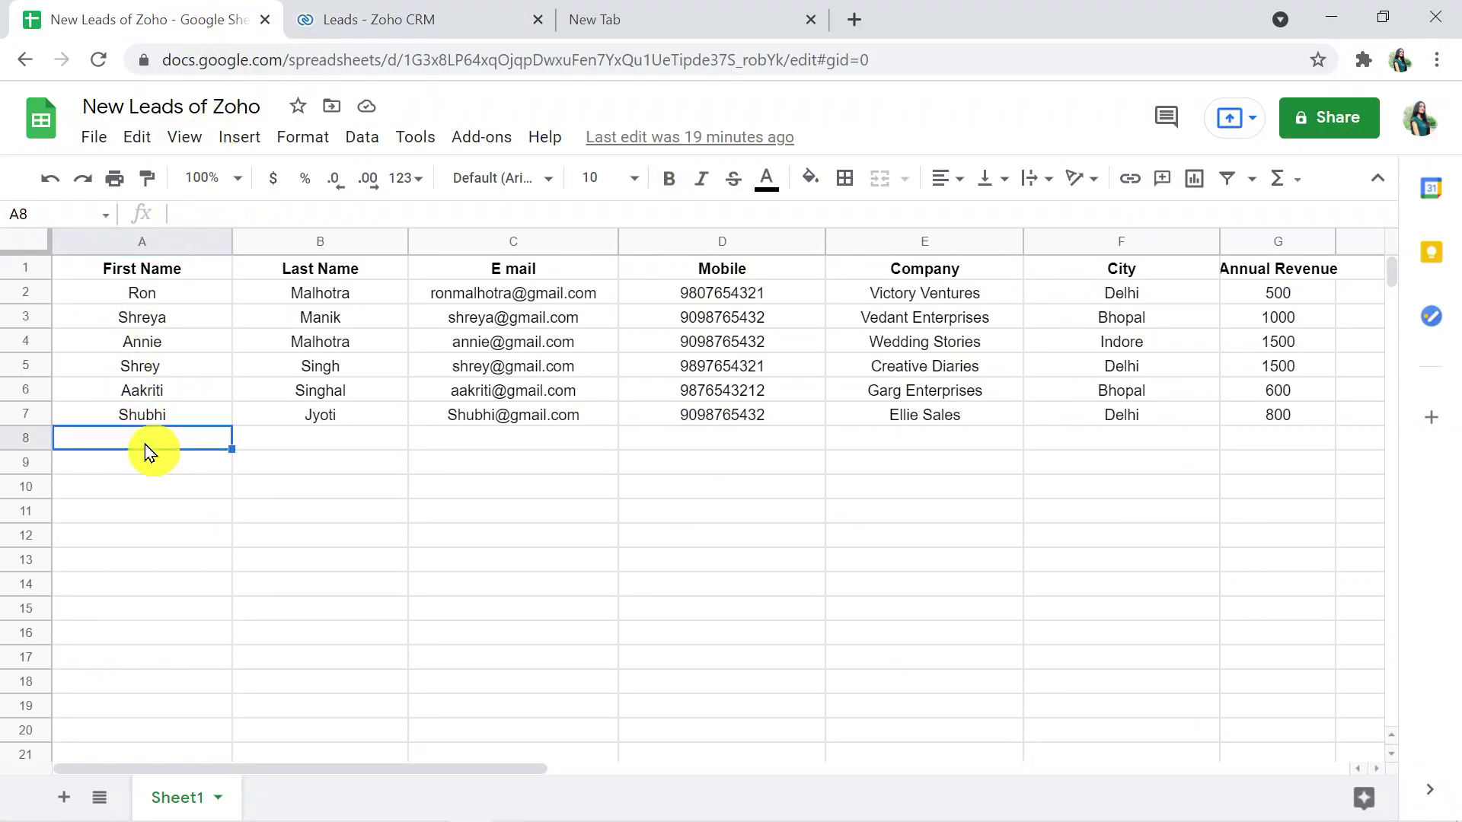
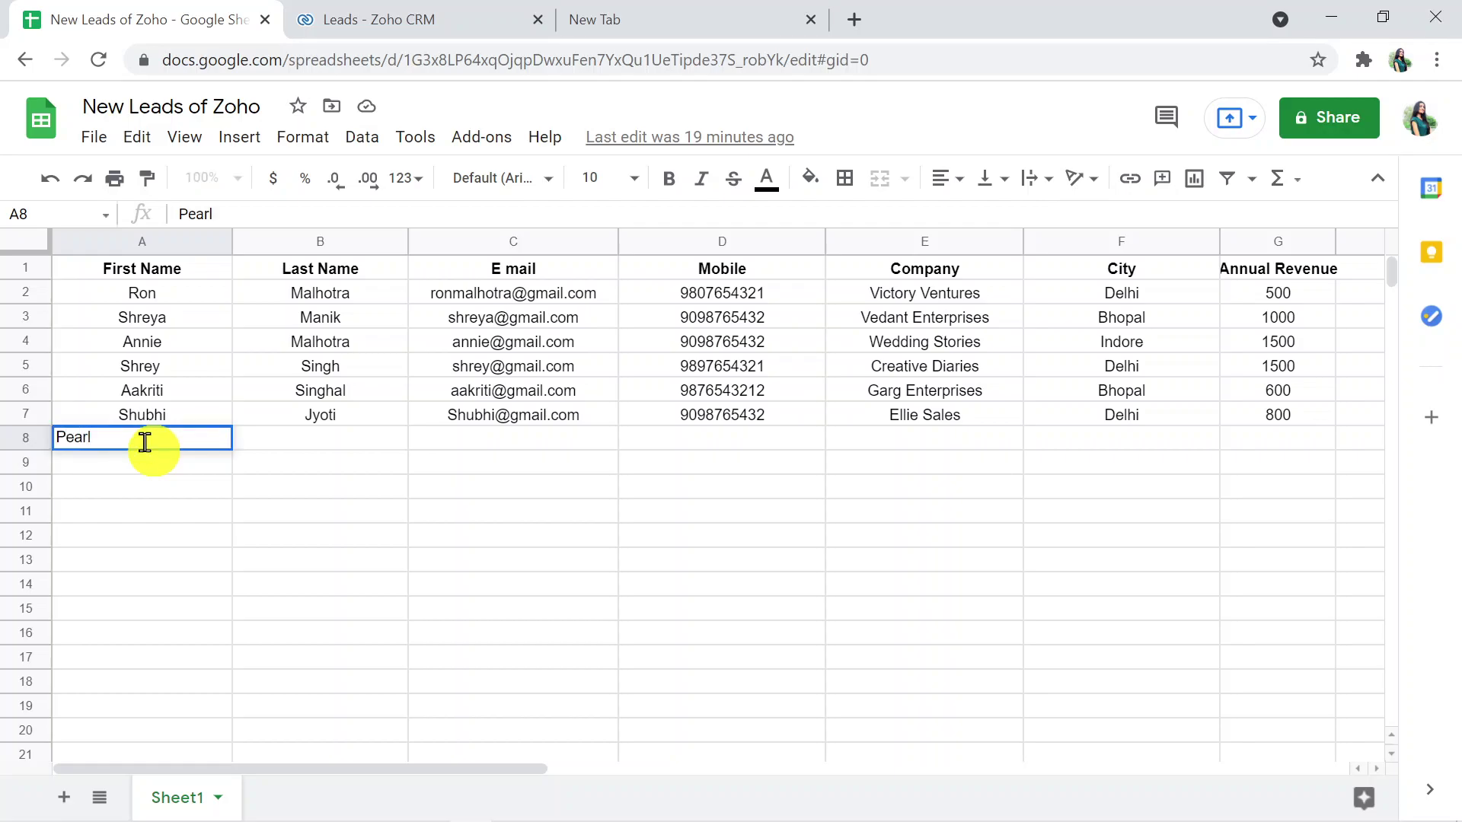
click(298, 436)
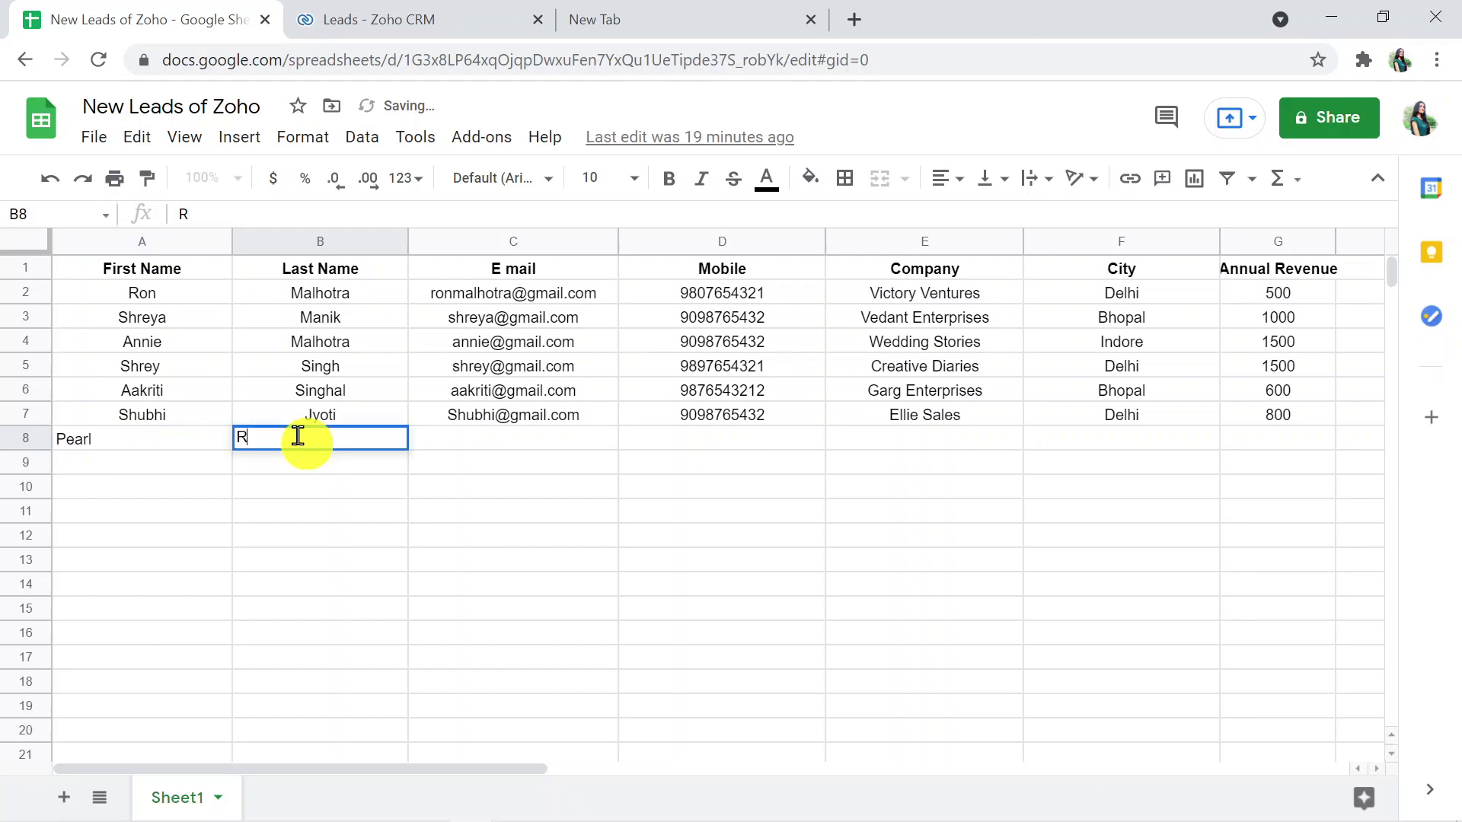
click(476, 445)
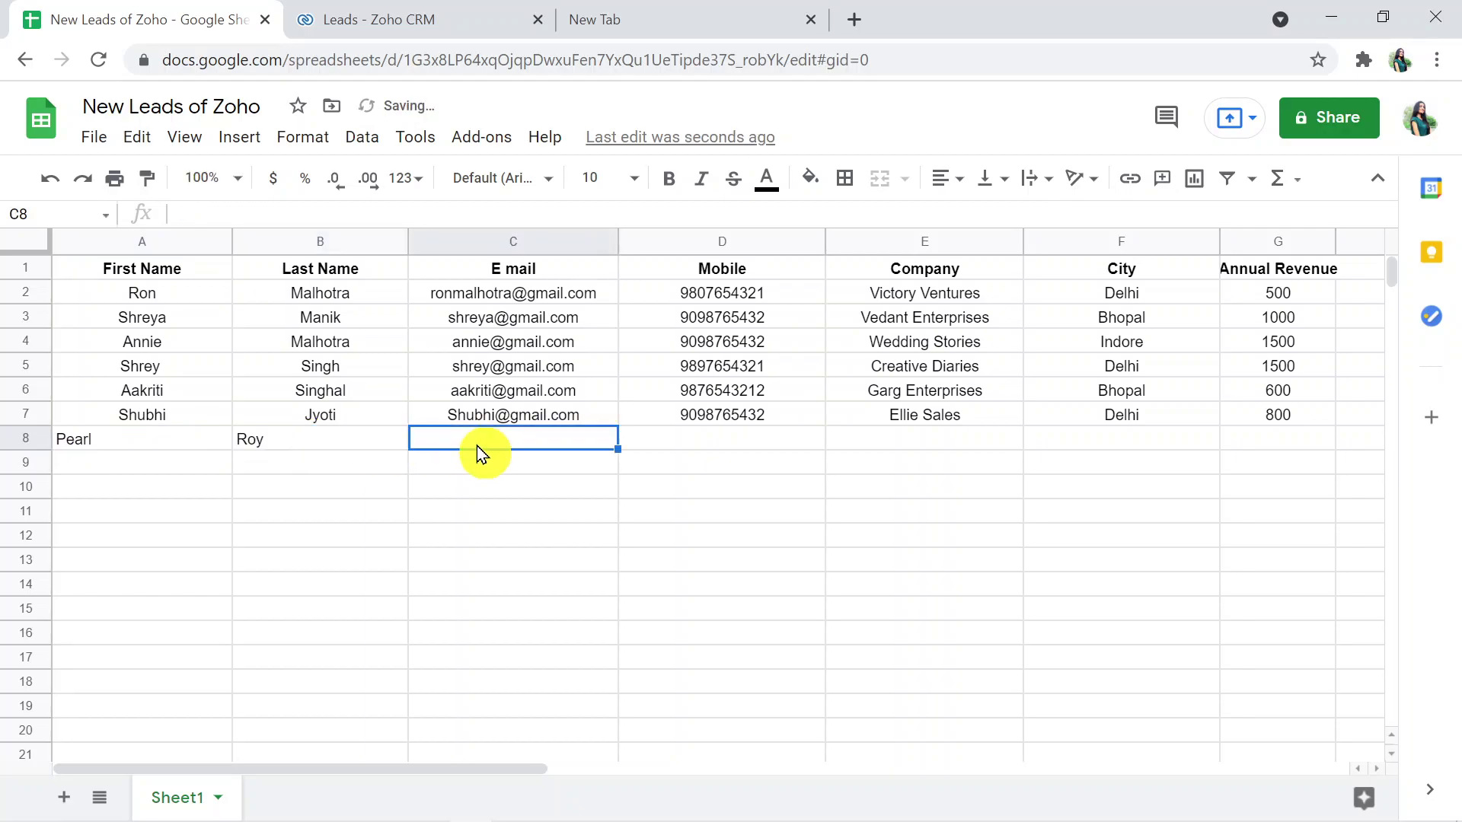
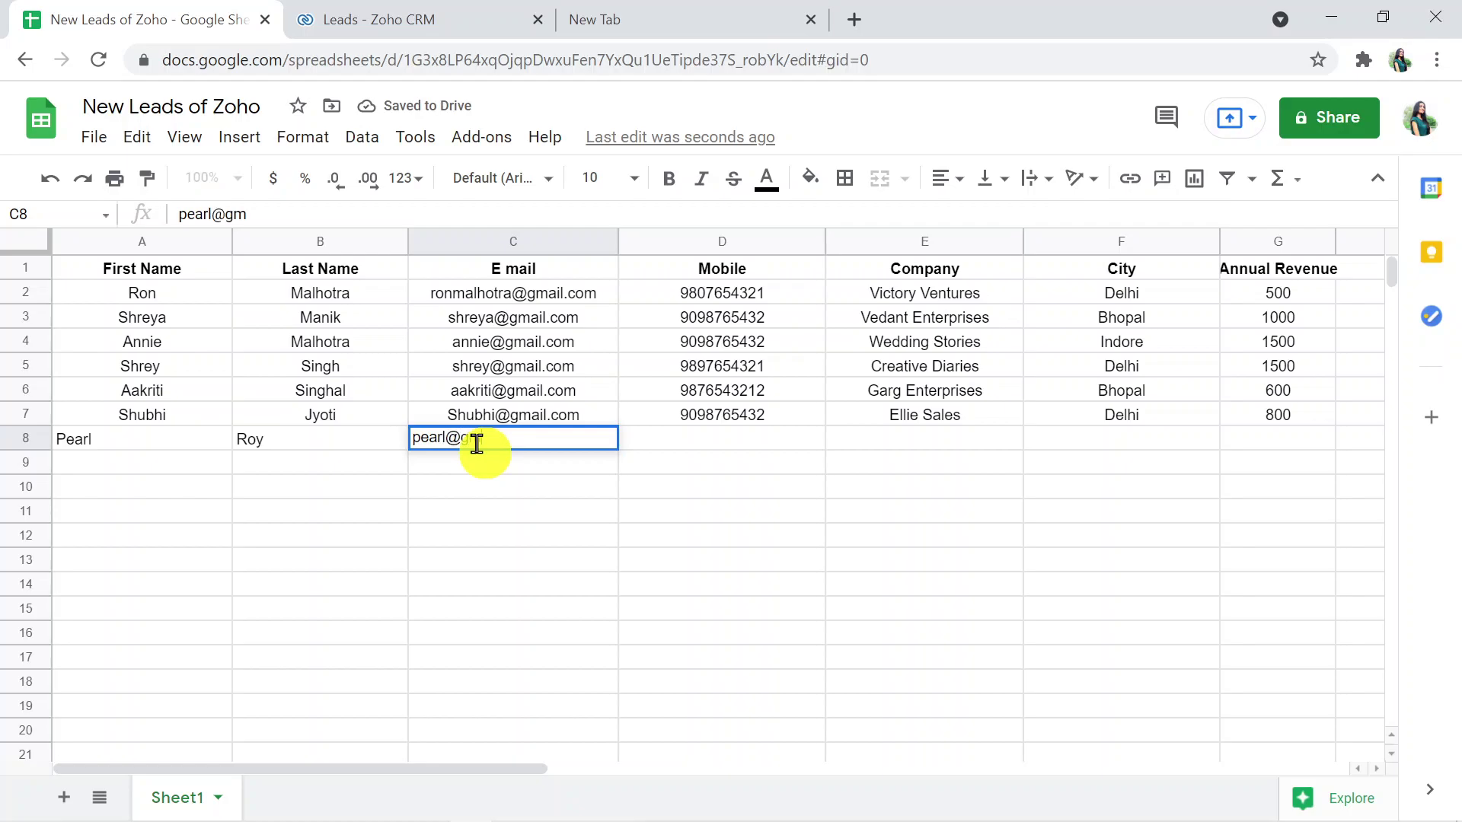
click(706, 435)
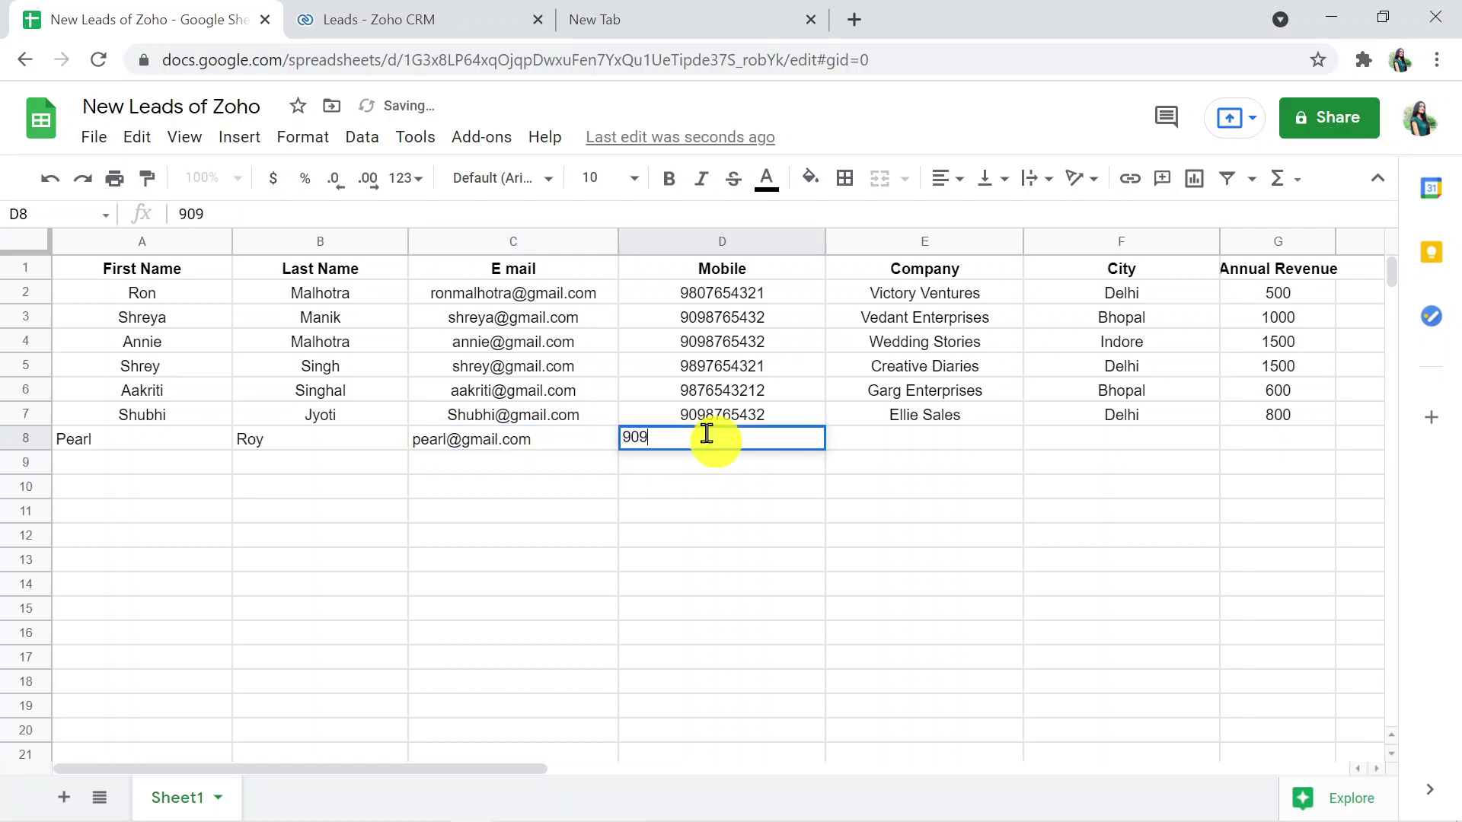
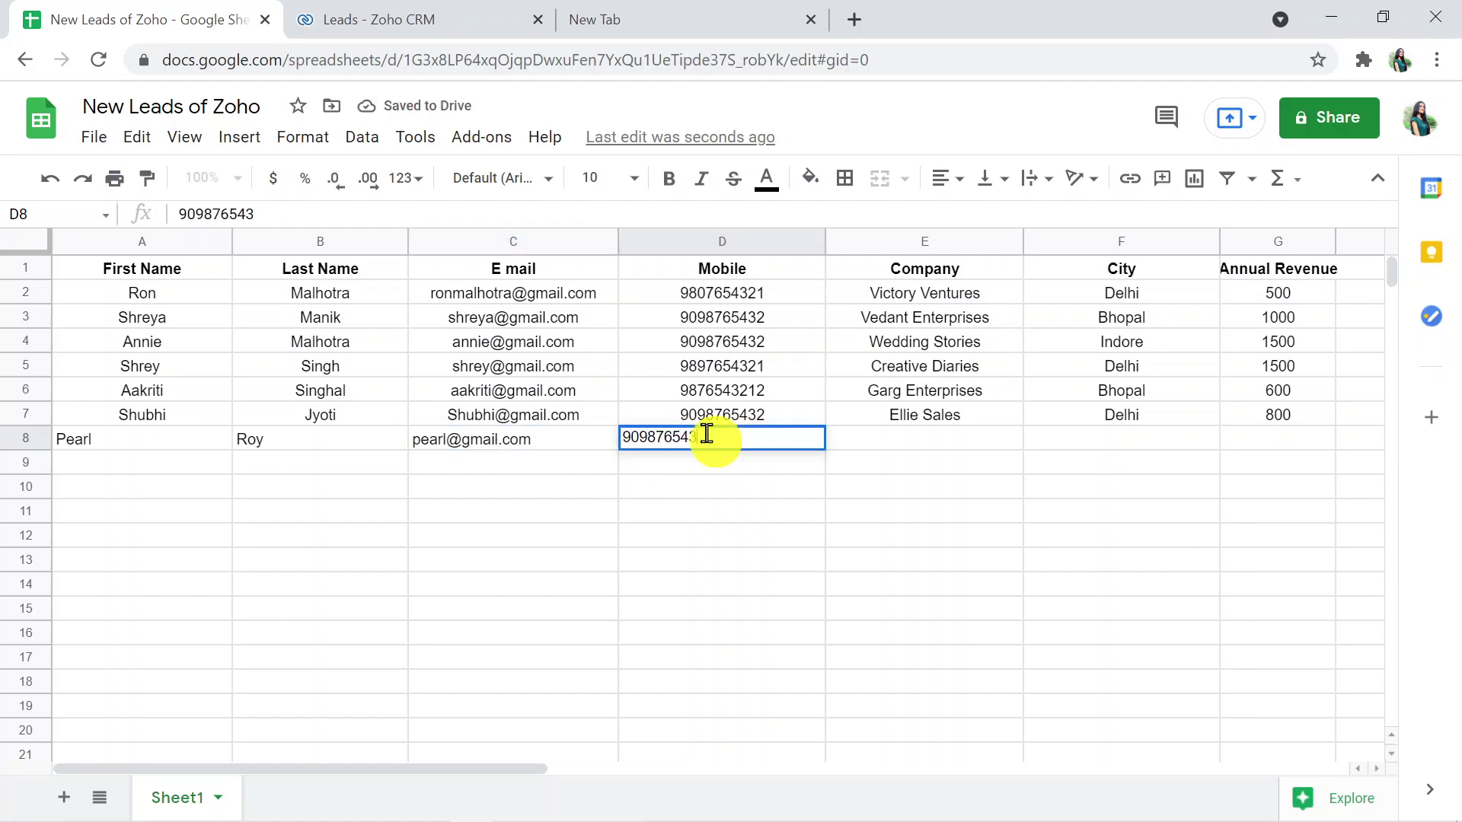
- Fill E8 to G8 with company Pearl Enterprises, city Indore and annual revenue 2000
click(907, 436)
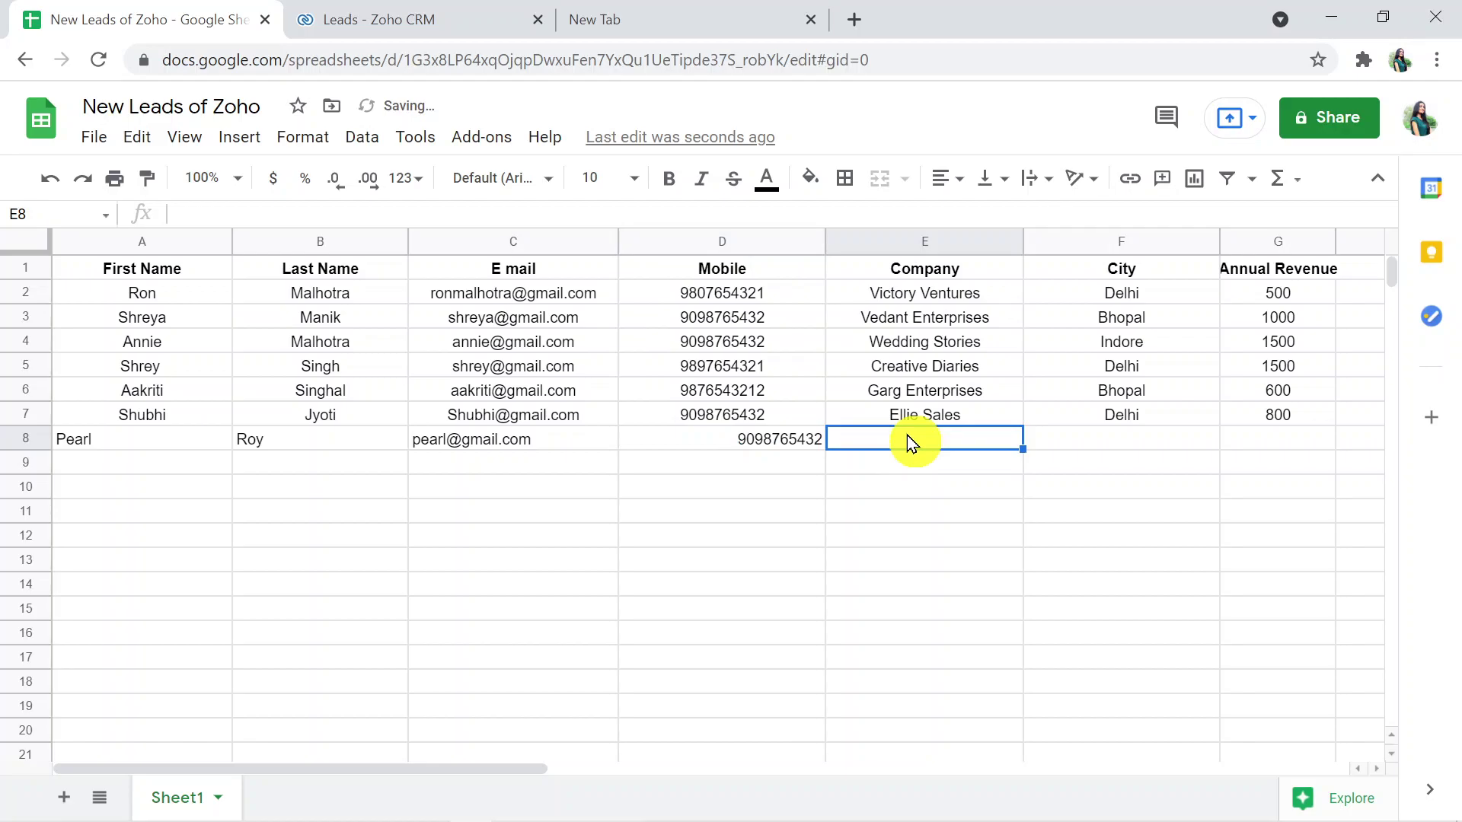
text(Pearl)
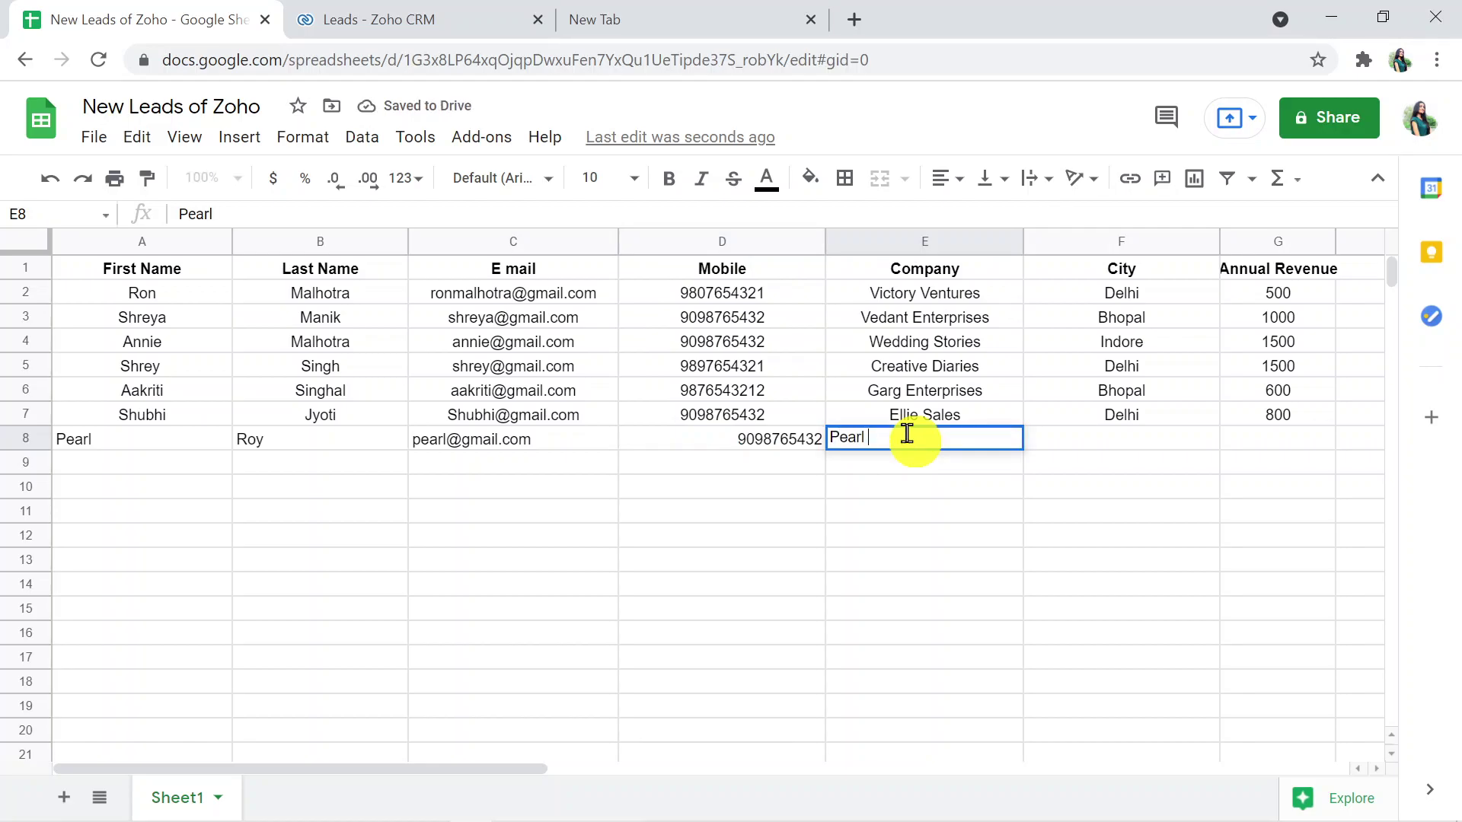
text( Enterp)
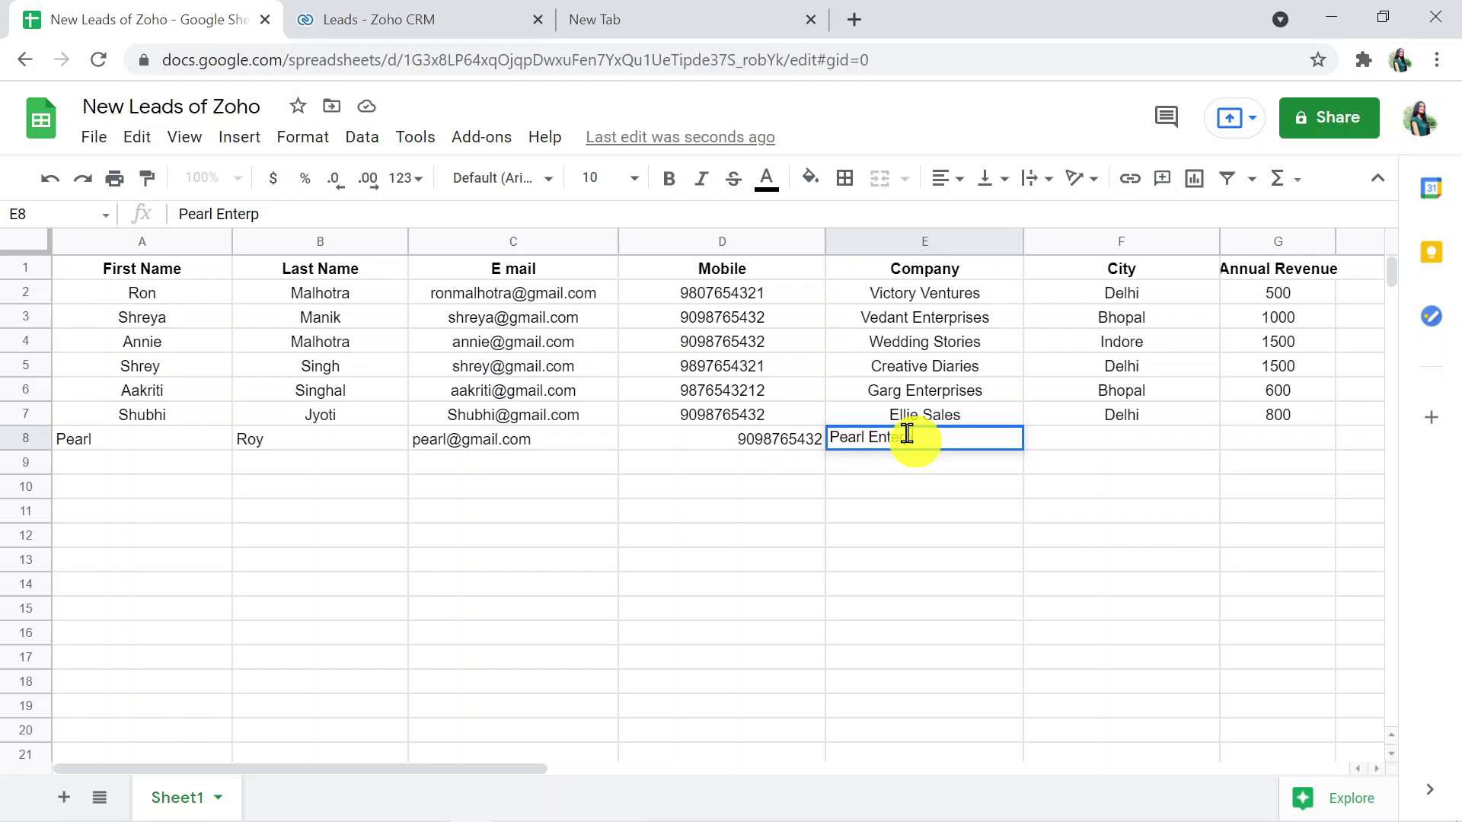
text(rises)
click(1129, 449)
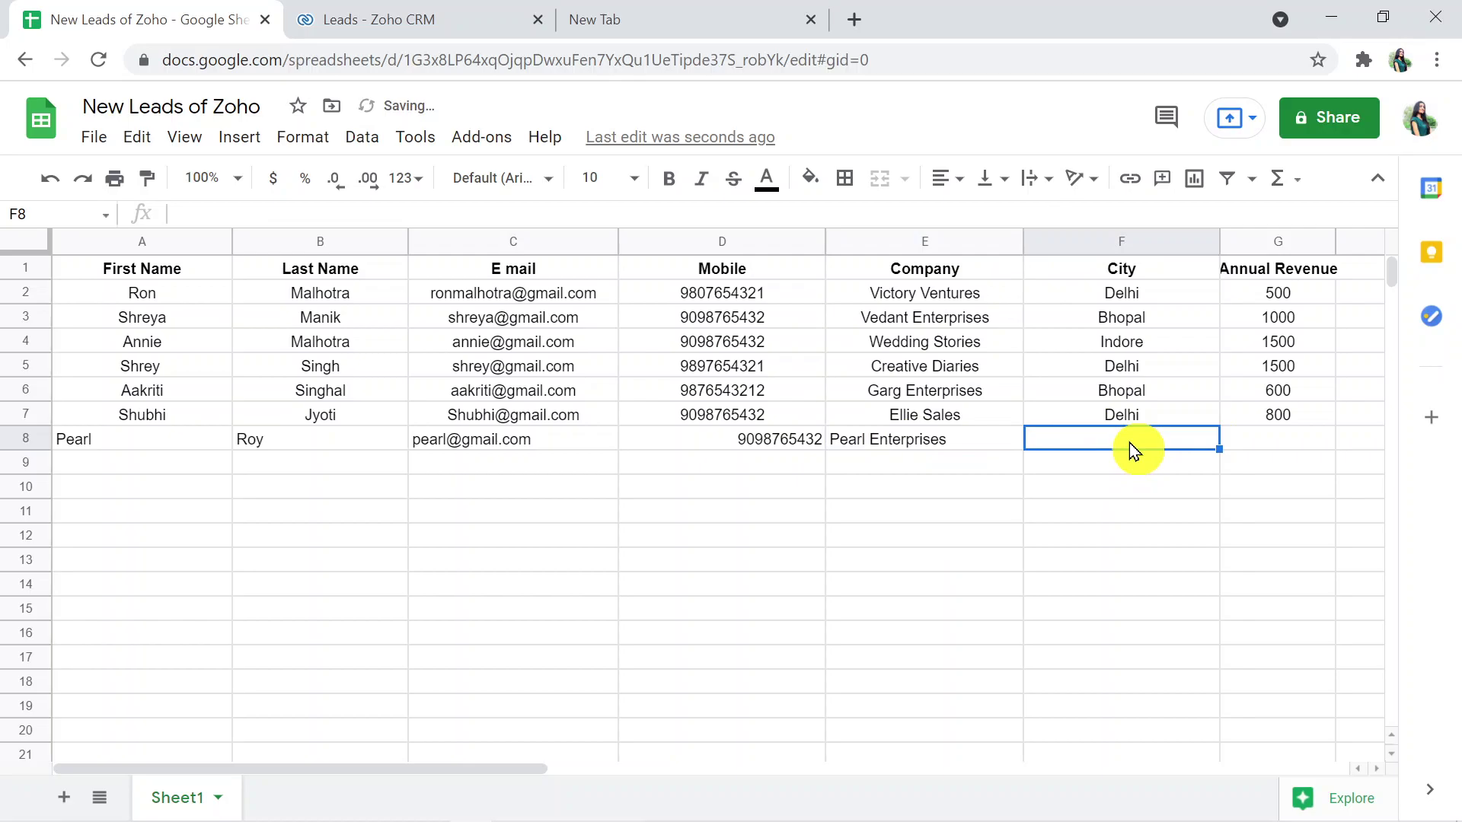
text(Indor)
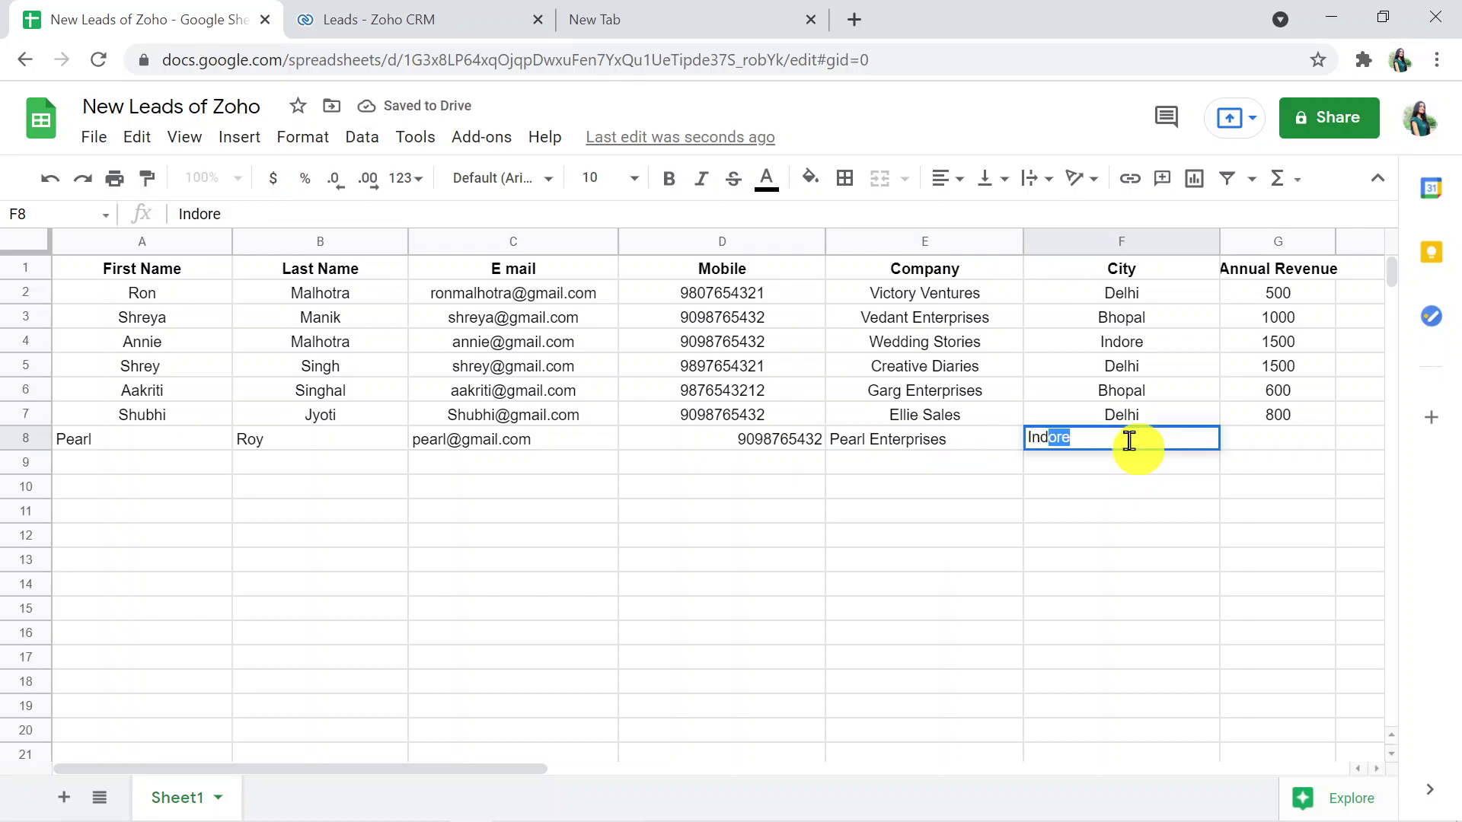
text(e)
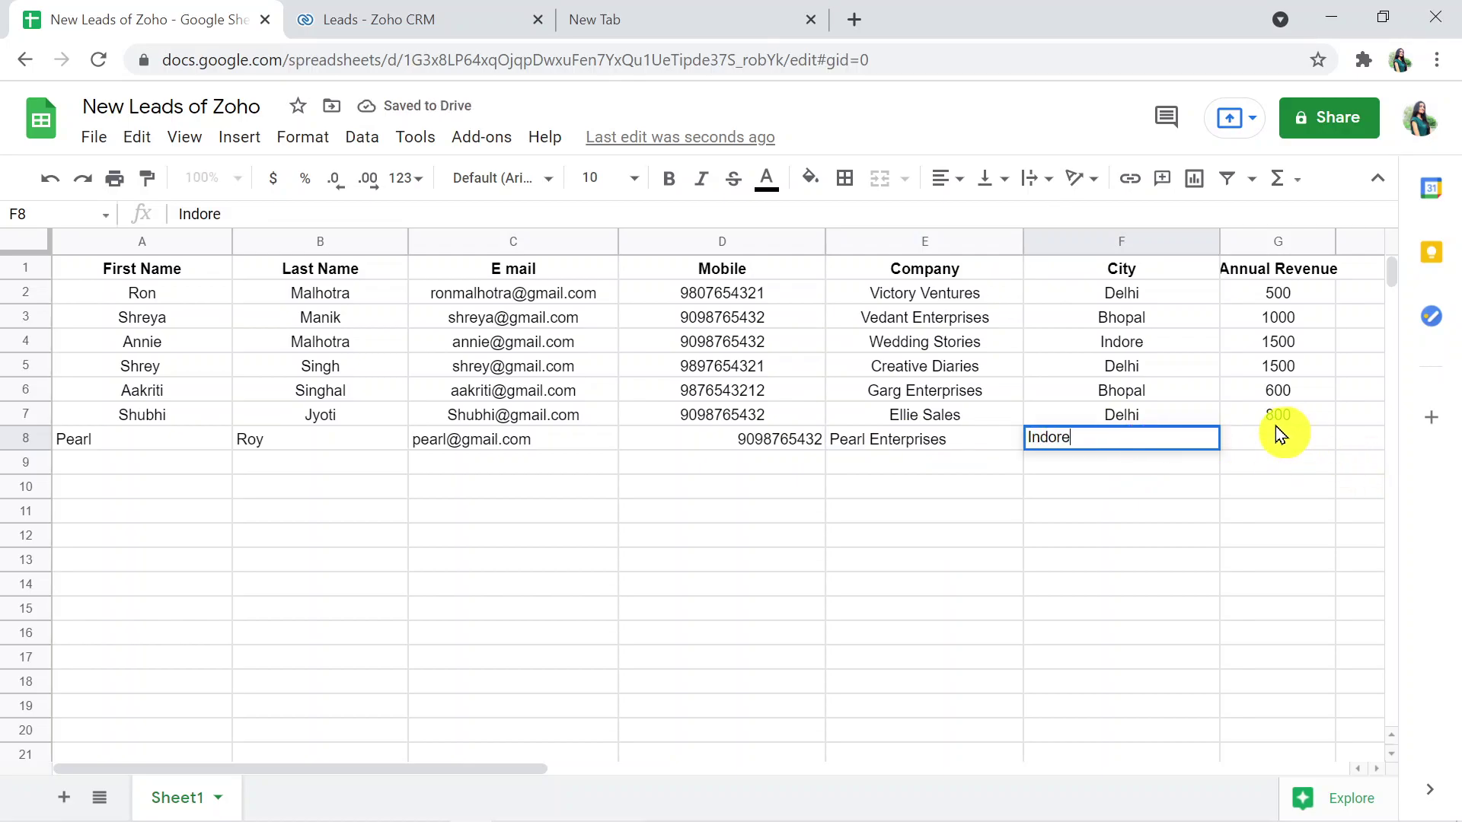
click(1276, 439)
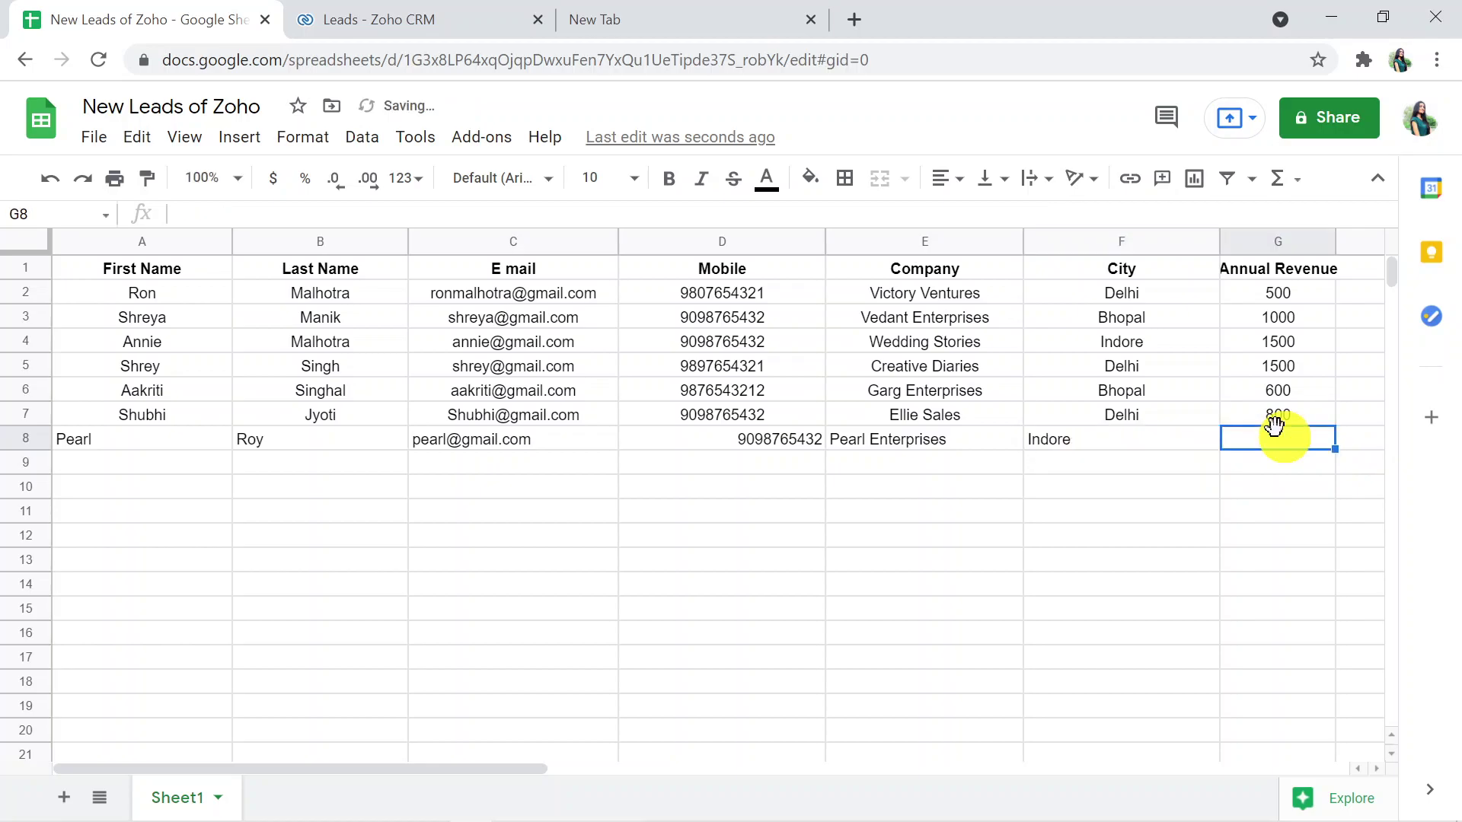
text(2)
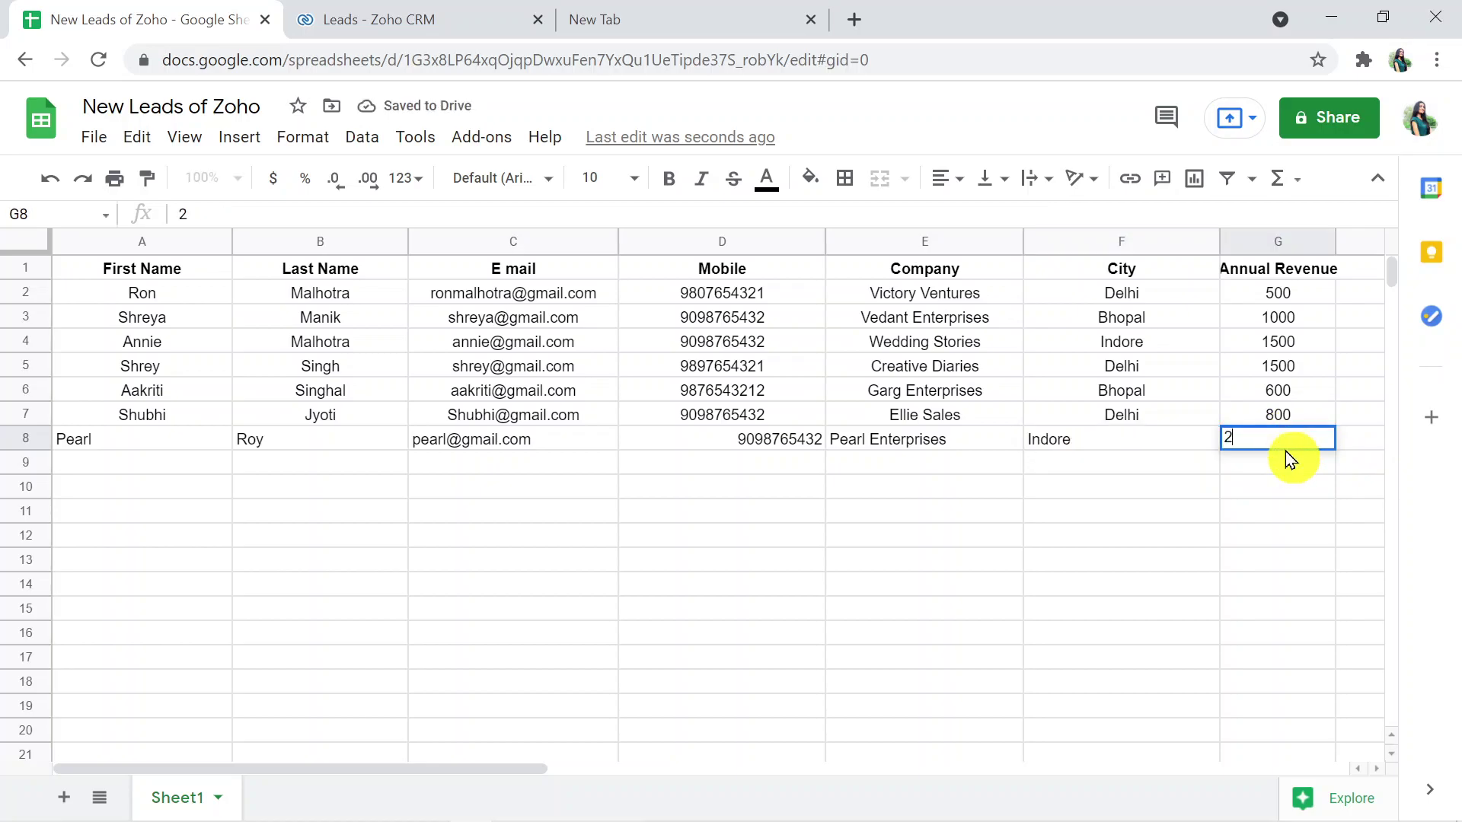
text(00p0)
key(BackSpace)
key(BackSpace)
text(0)
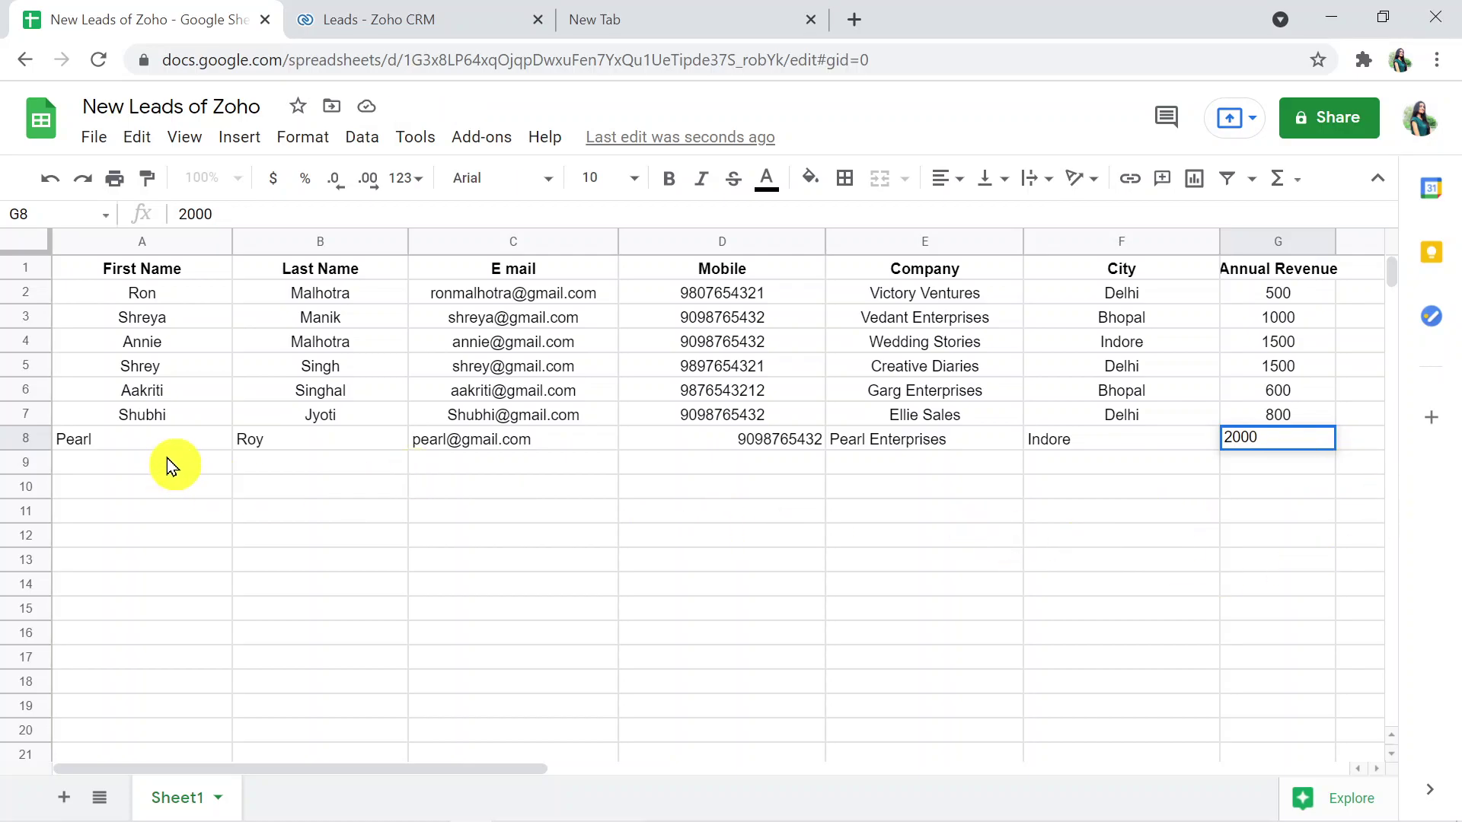
- Center-align cells A8:G8 holding the Pearl Enterprises lead
drag(180, 445, 1107, 443)
drag(1203, 449, 1267, 455)
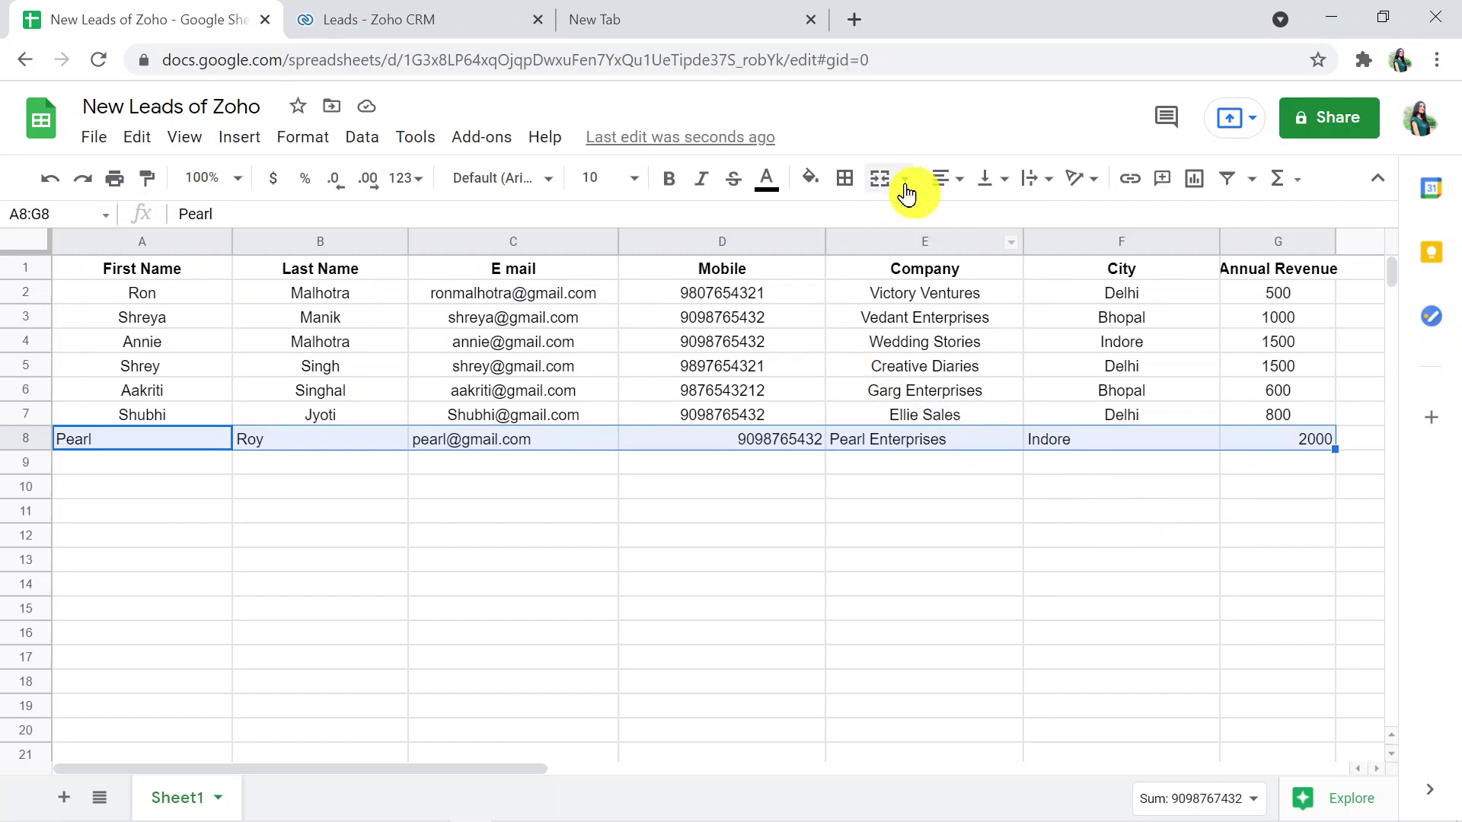
click(946, 177)
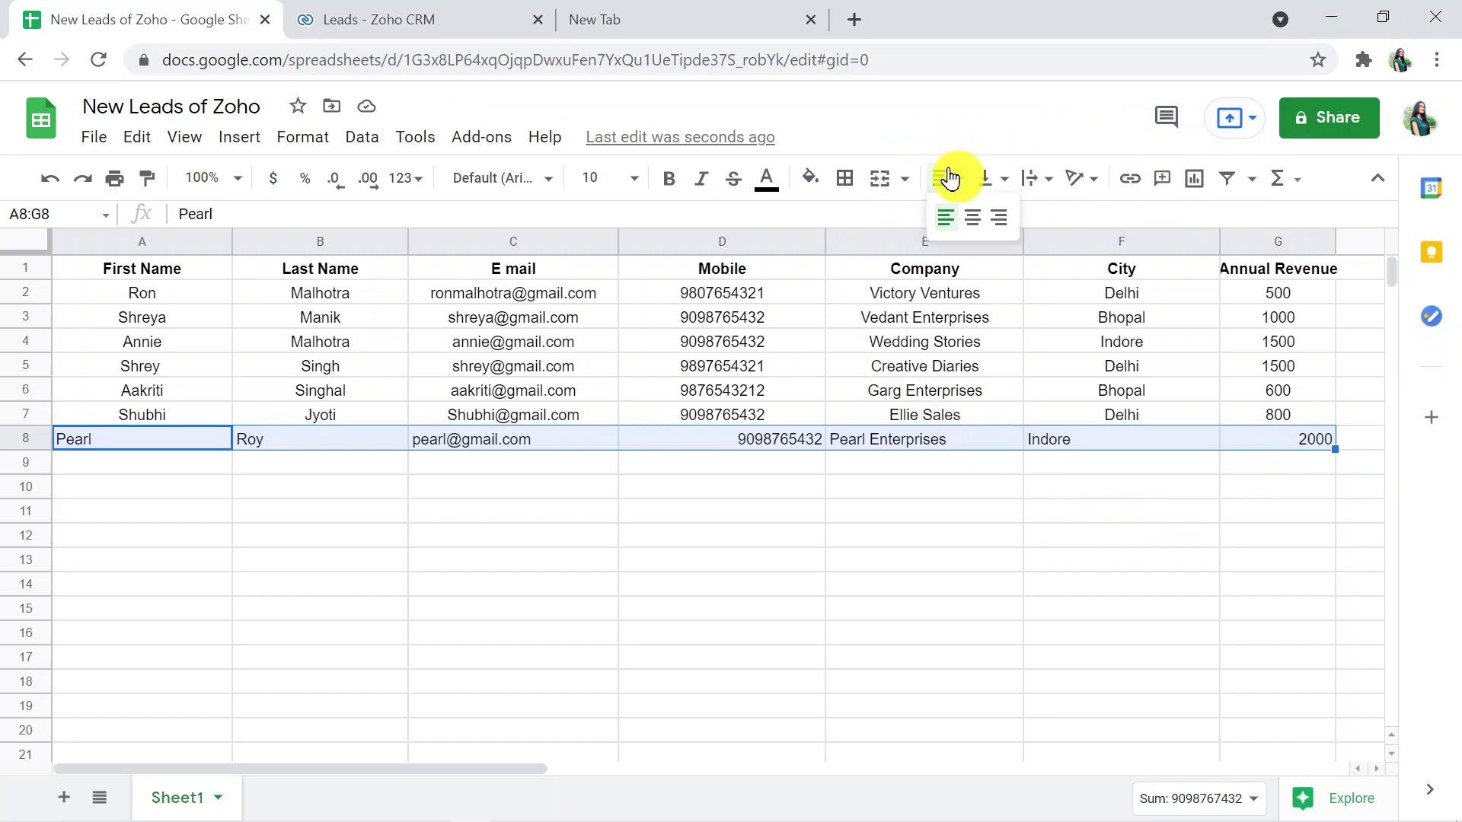
click(971, 231)
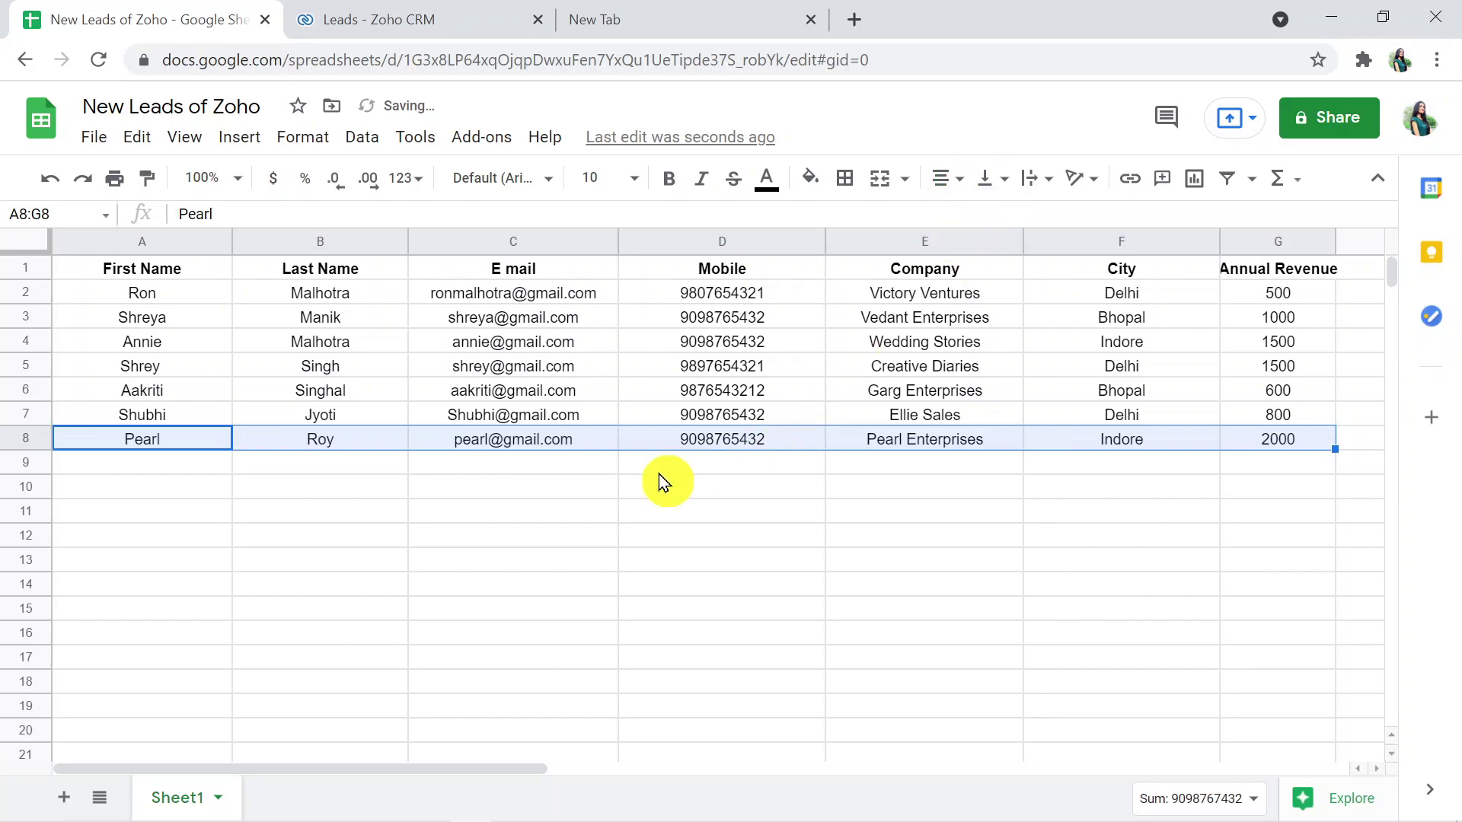
- Reload the Zoho CRM leads page to show the Pearl Enterprises lead, then go to the Google tab
click(363, 20)
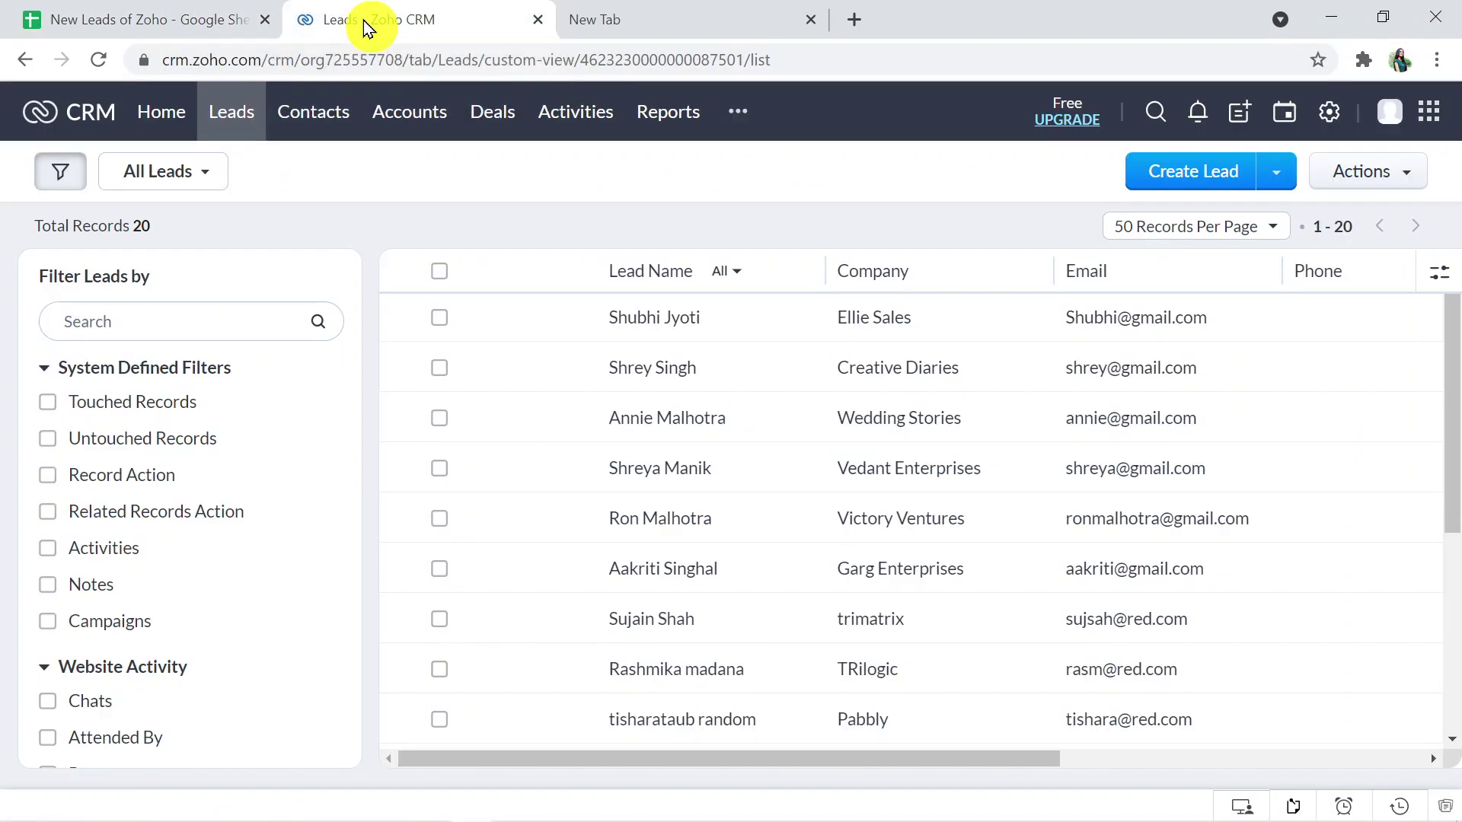
click(559, 61)
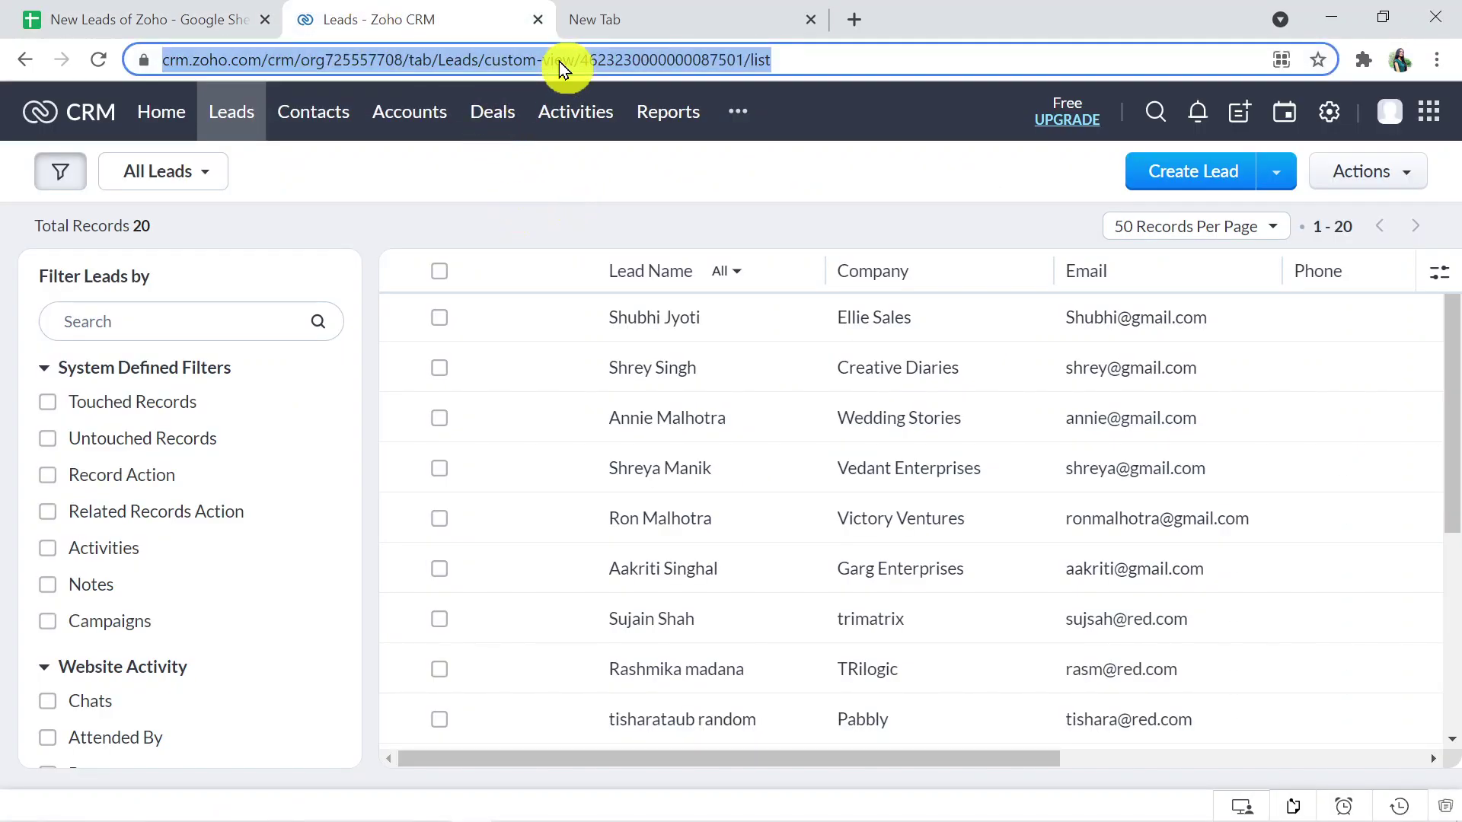
key(Return)
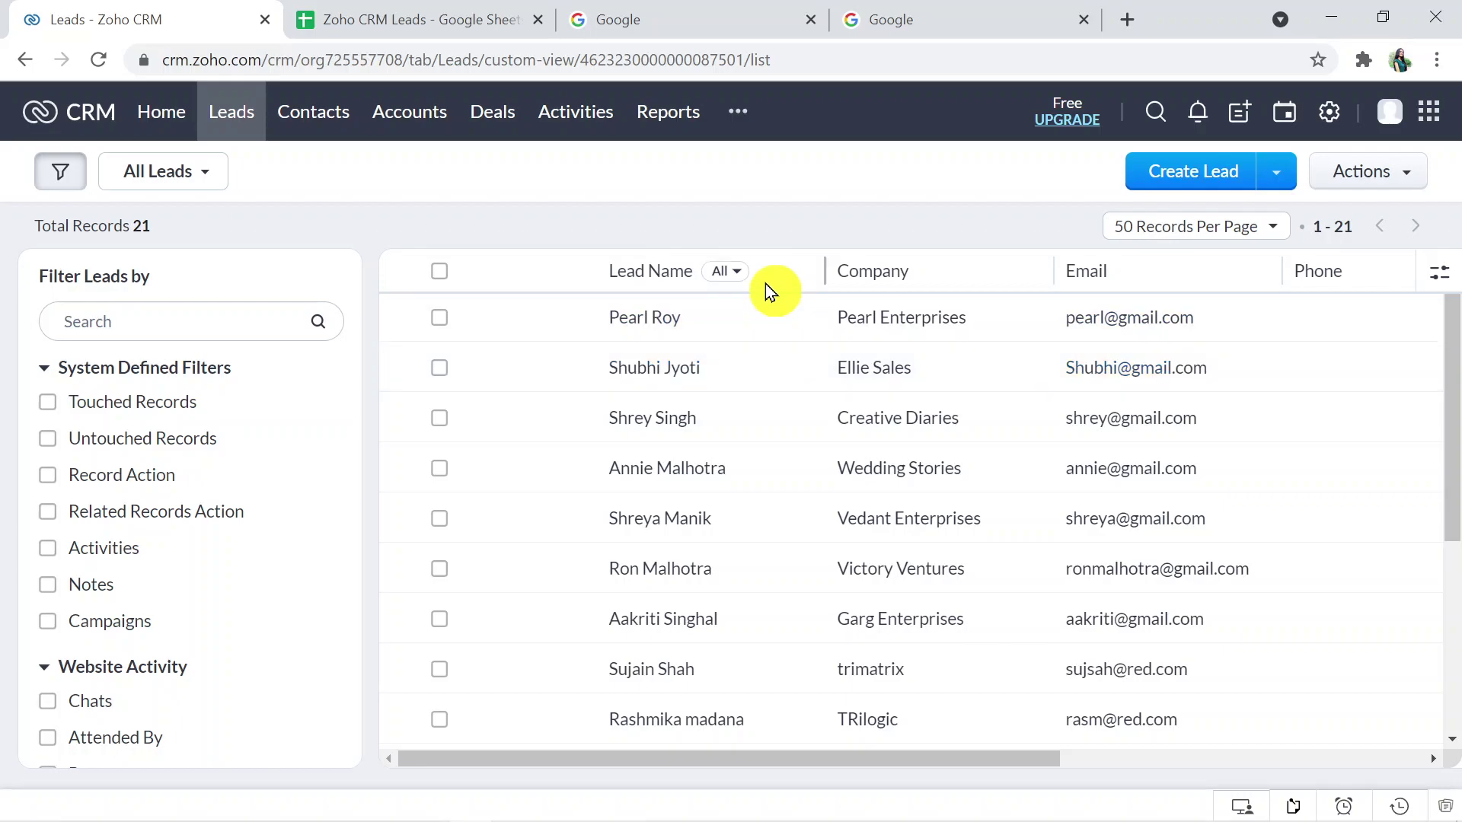
click(685, 17)
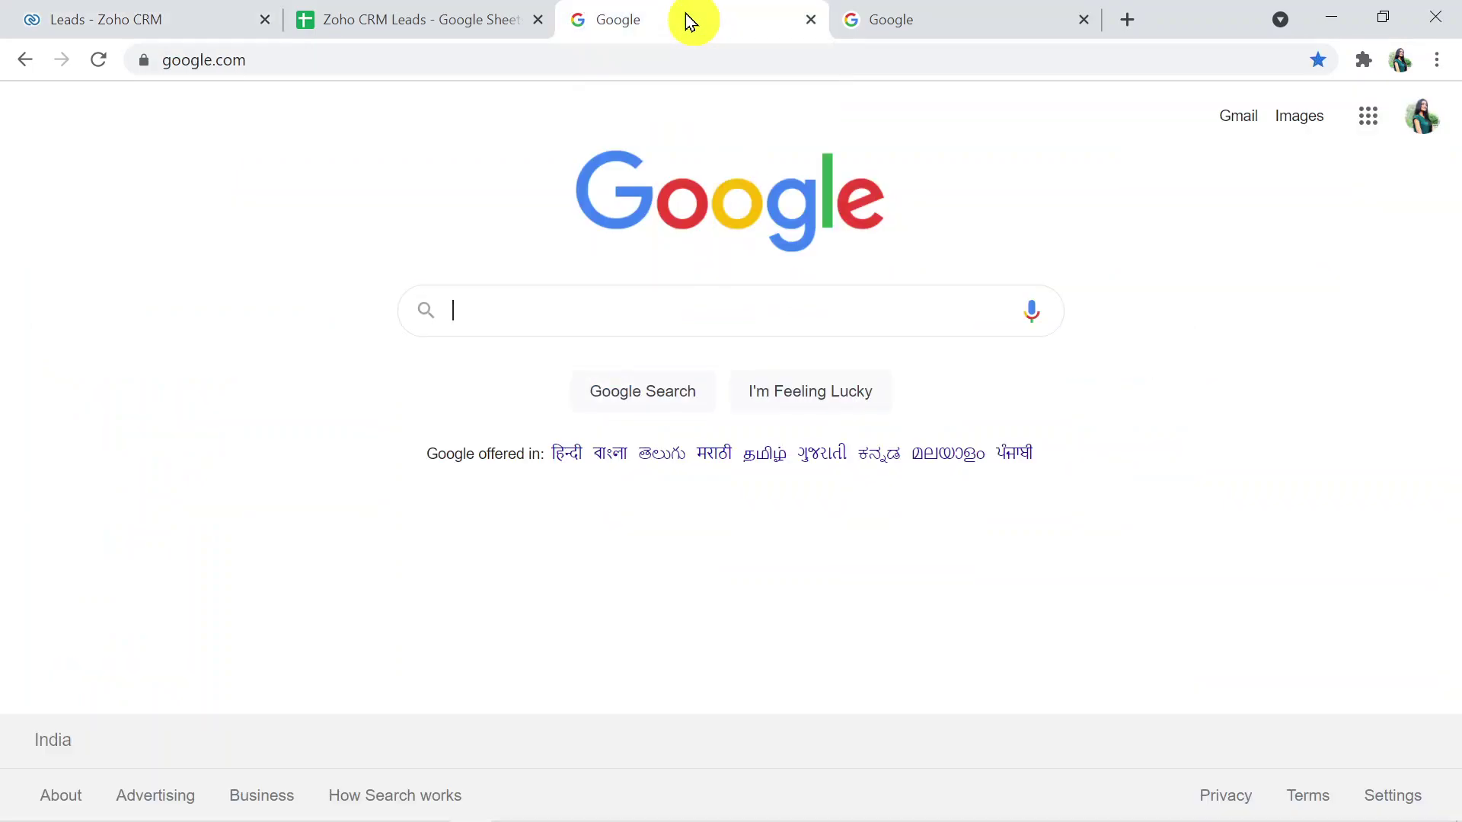
- Go to pabbly.com and open Connect from the Products menu
click(560, 58)
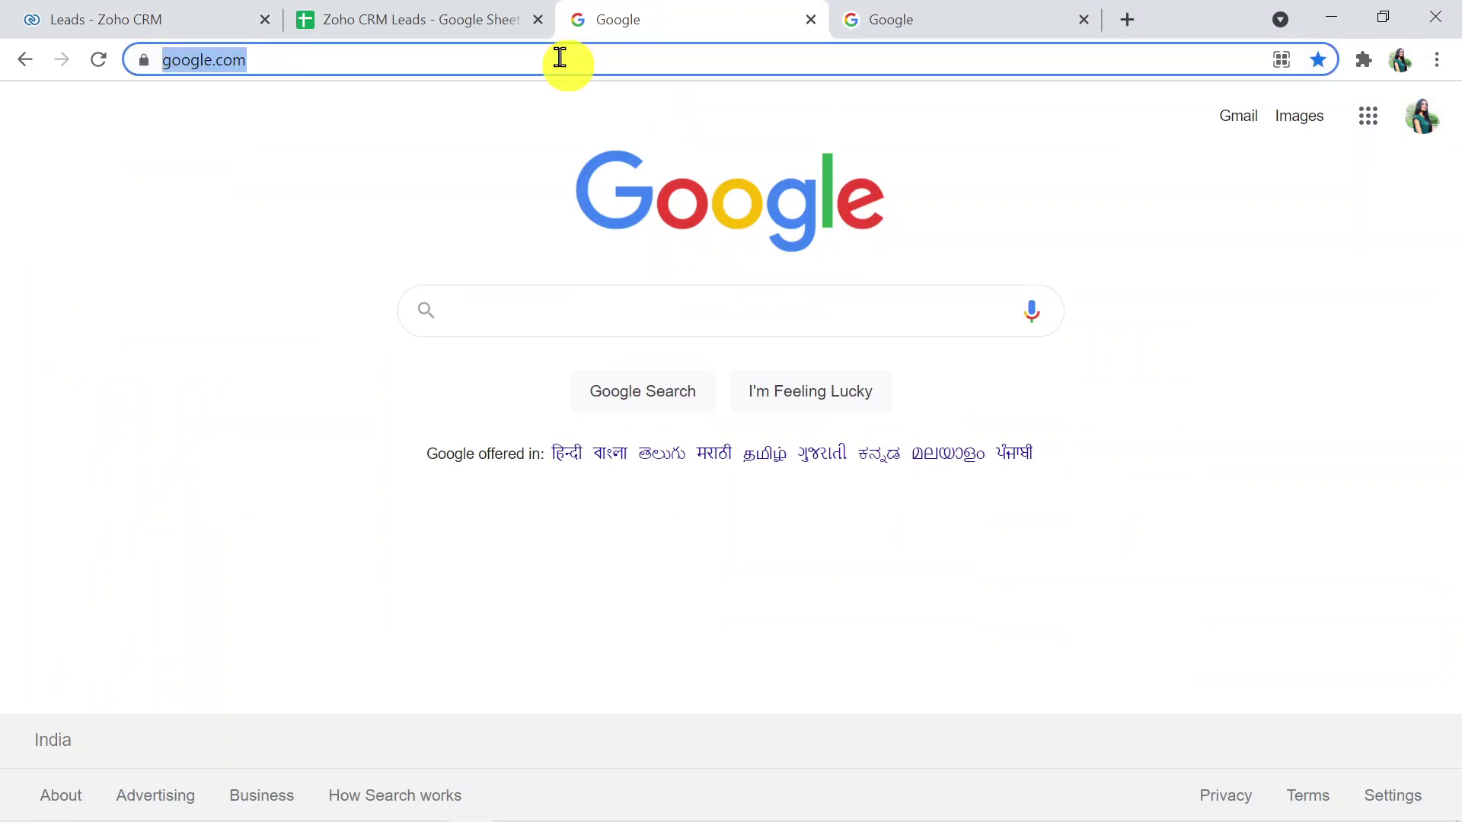
text(pa)
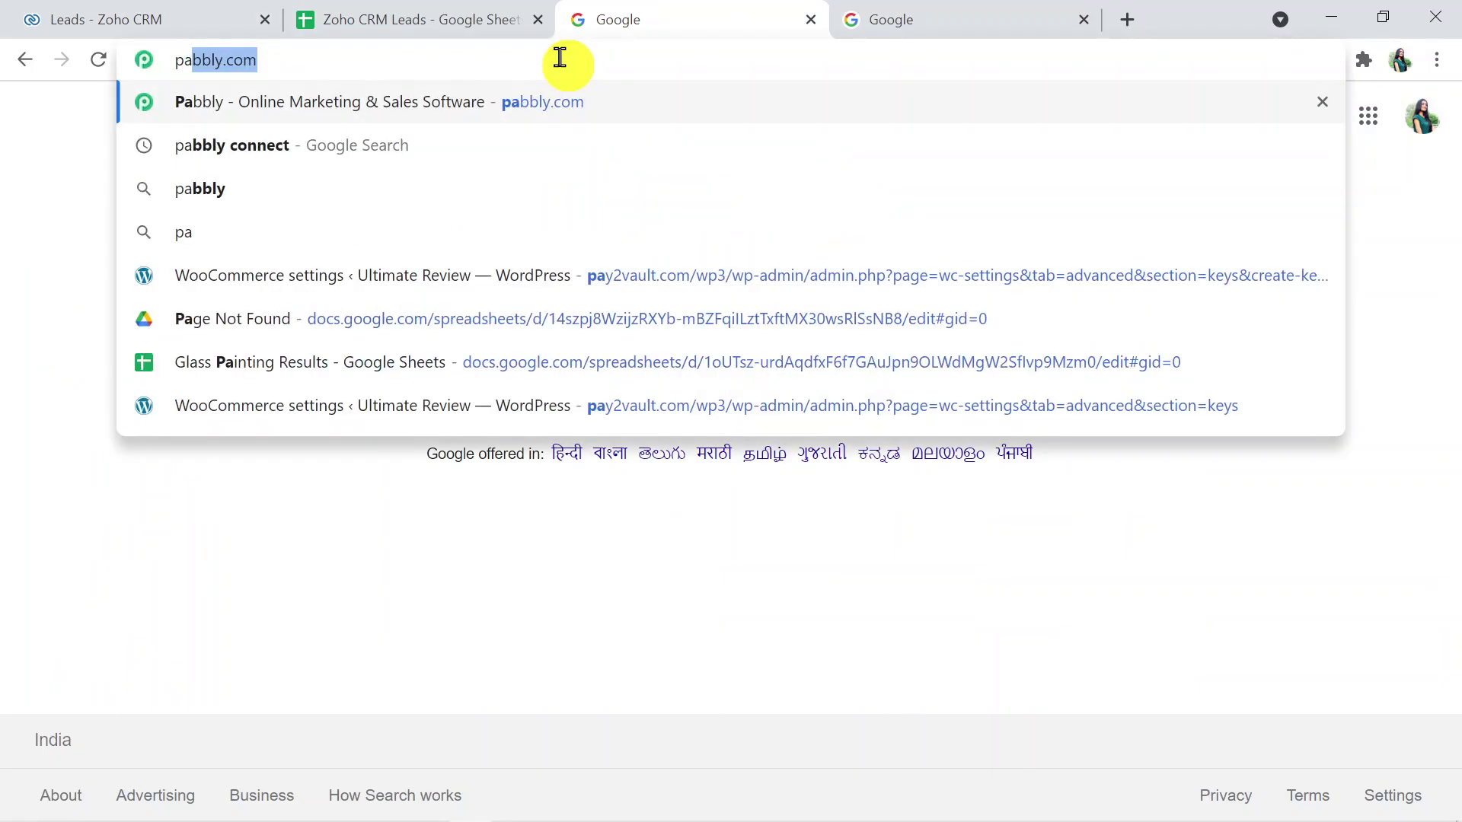
text(bbly.com)
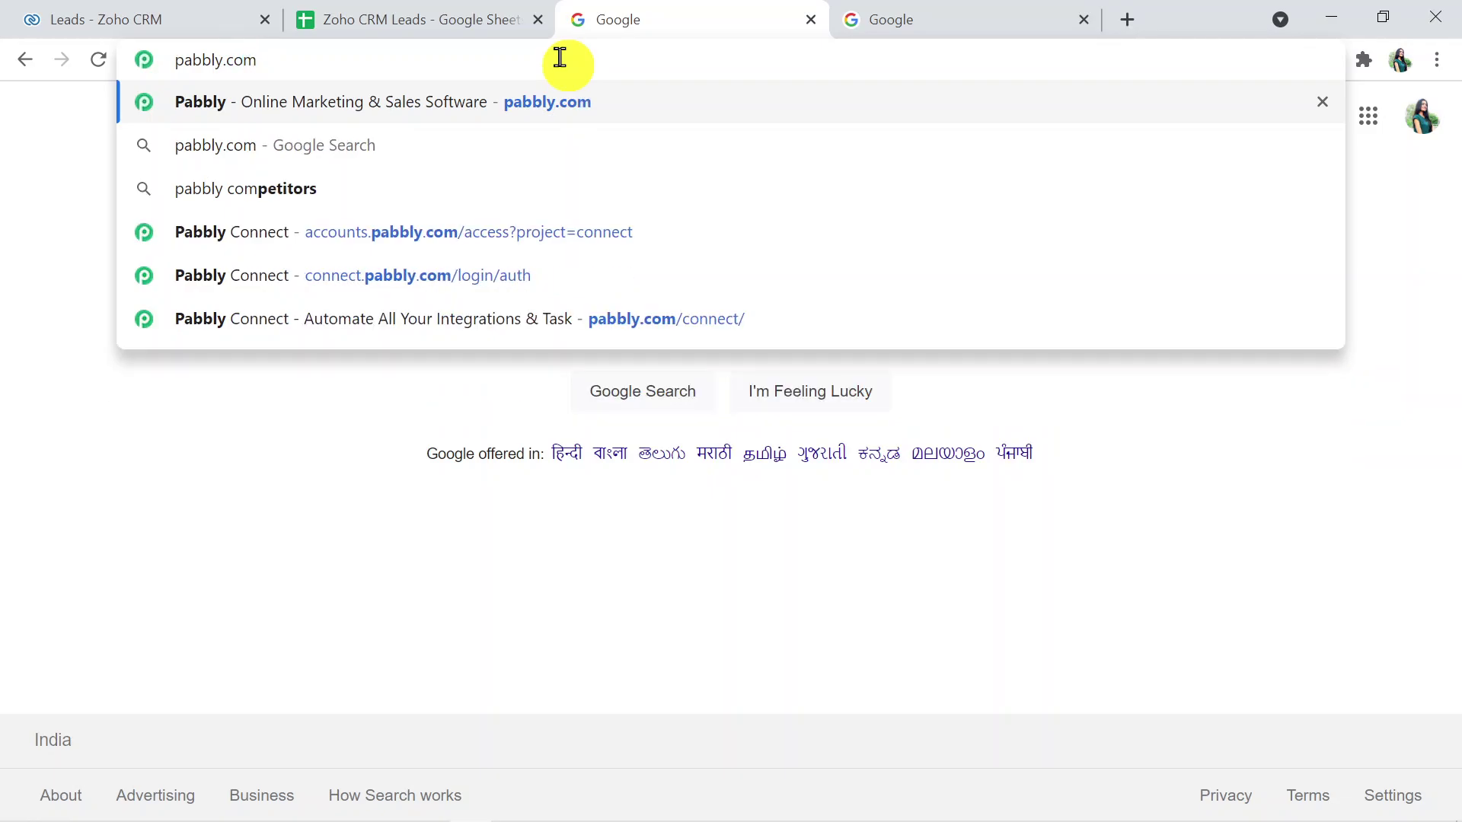
key(Return)
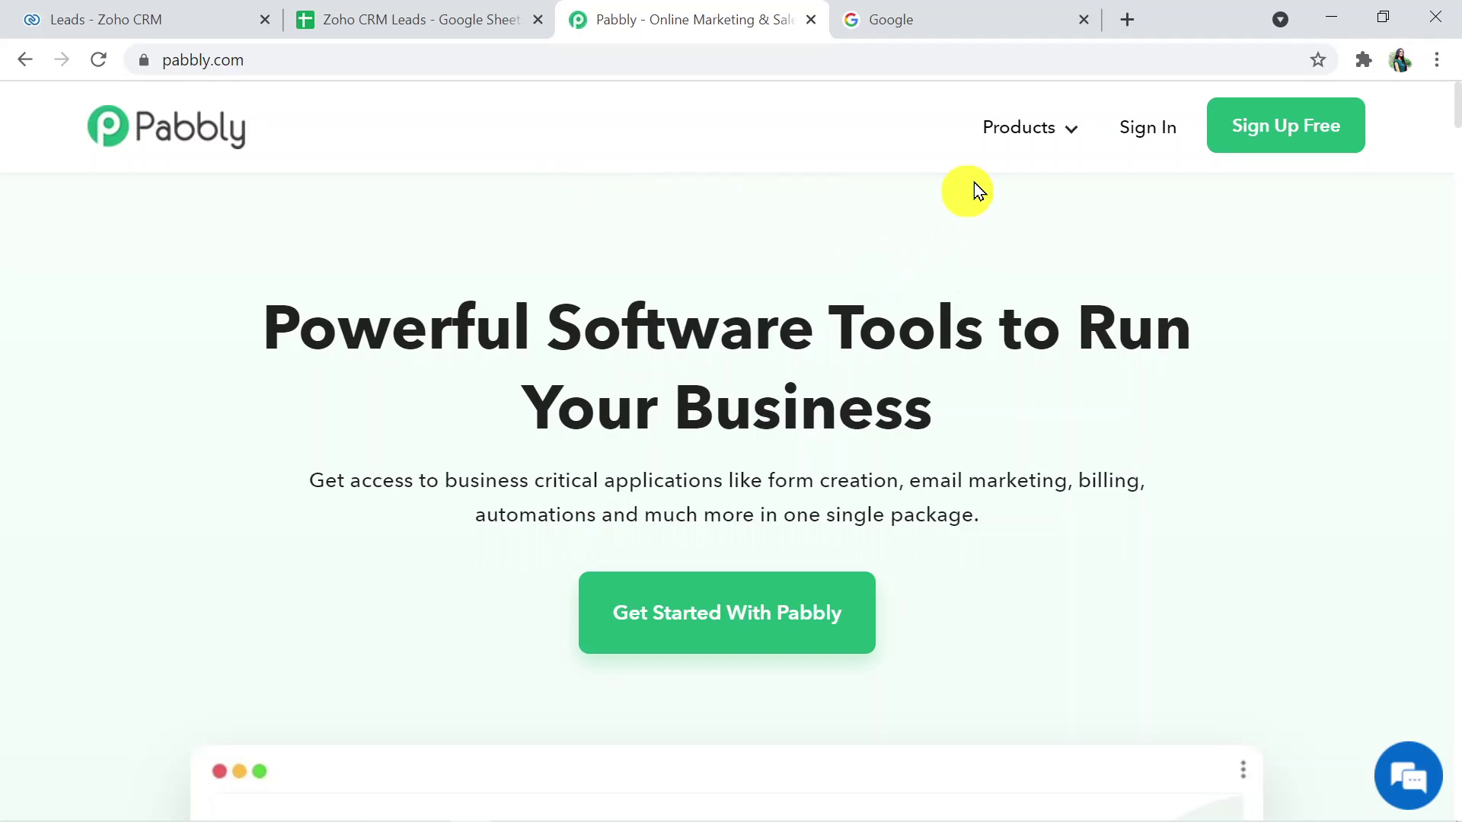
click(1051, 144)
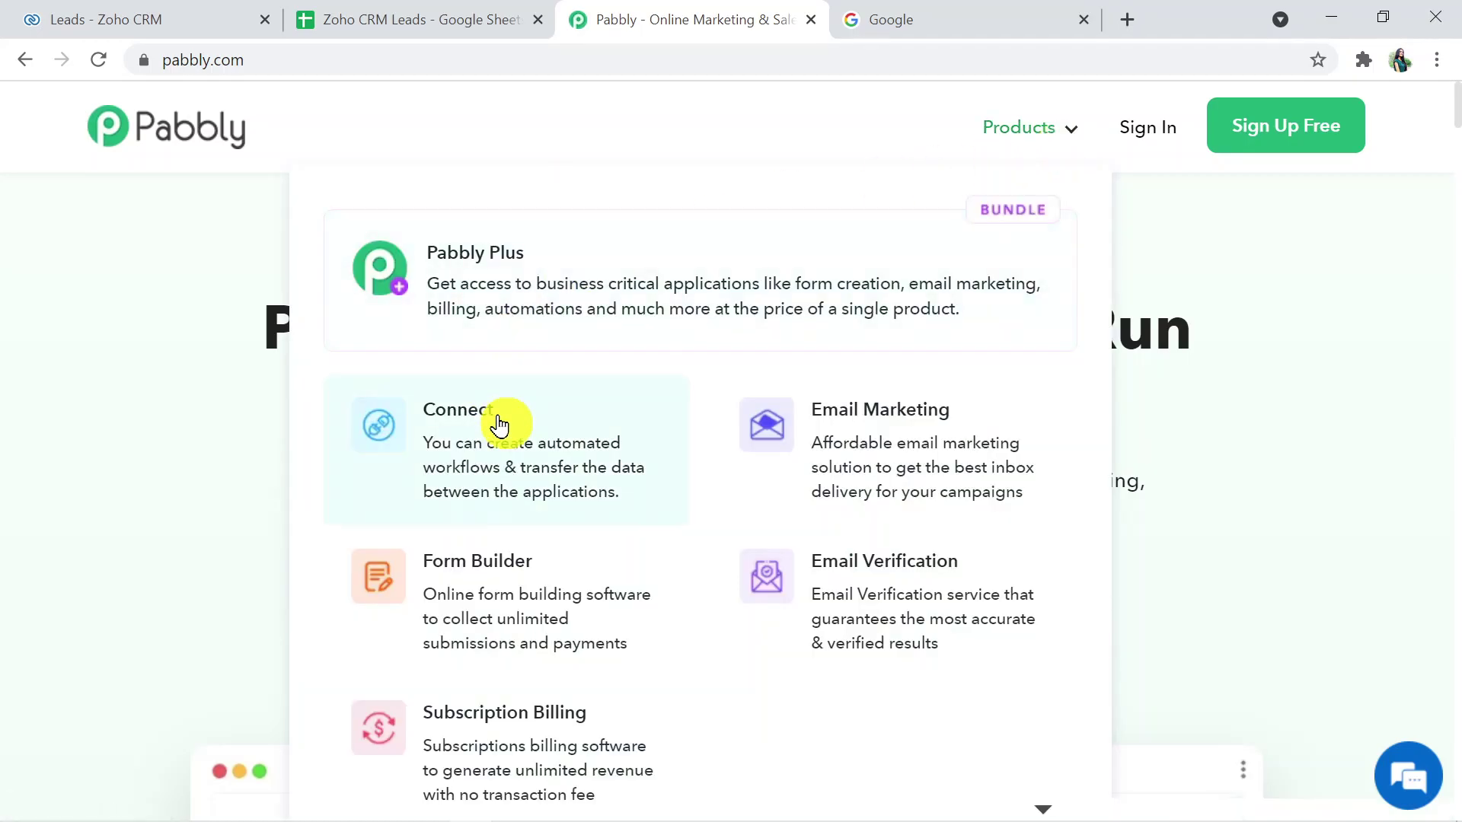
click(499, 425)
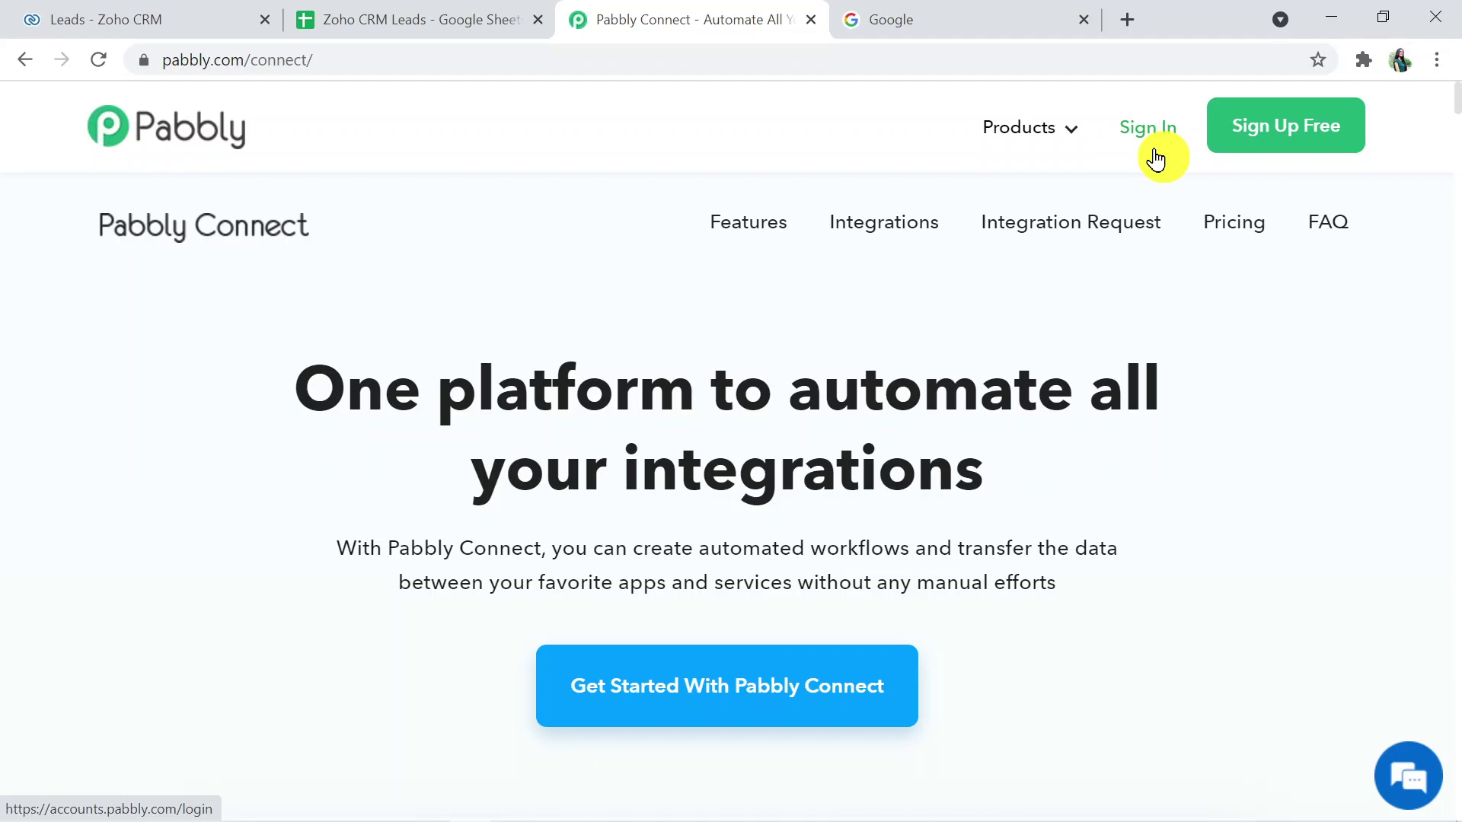
- Sign in to Pabbly and choose Access Now on the Connect app card
click(1158, 137)
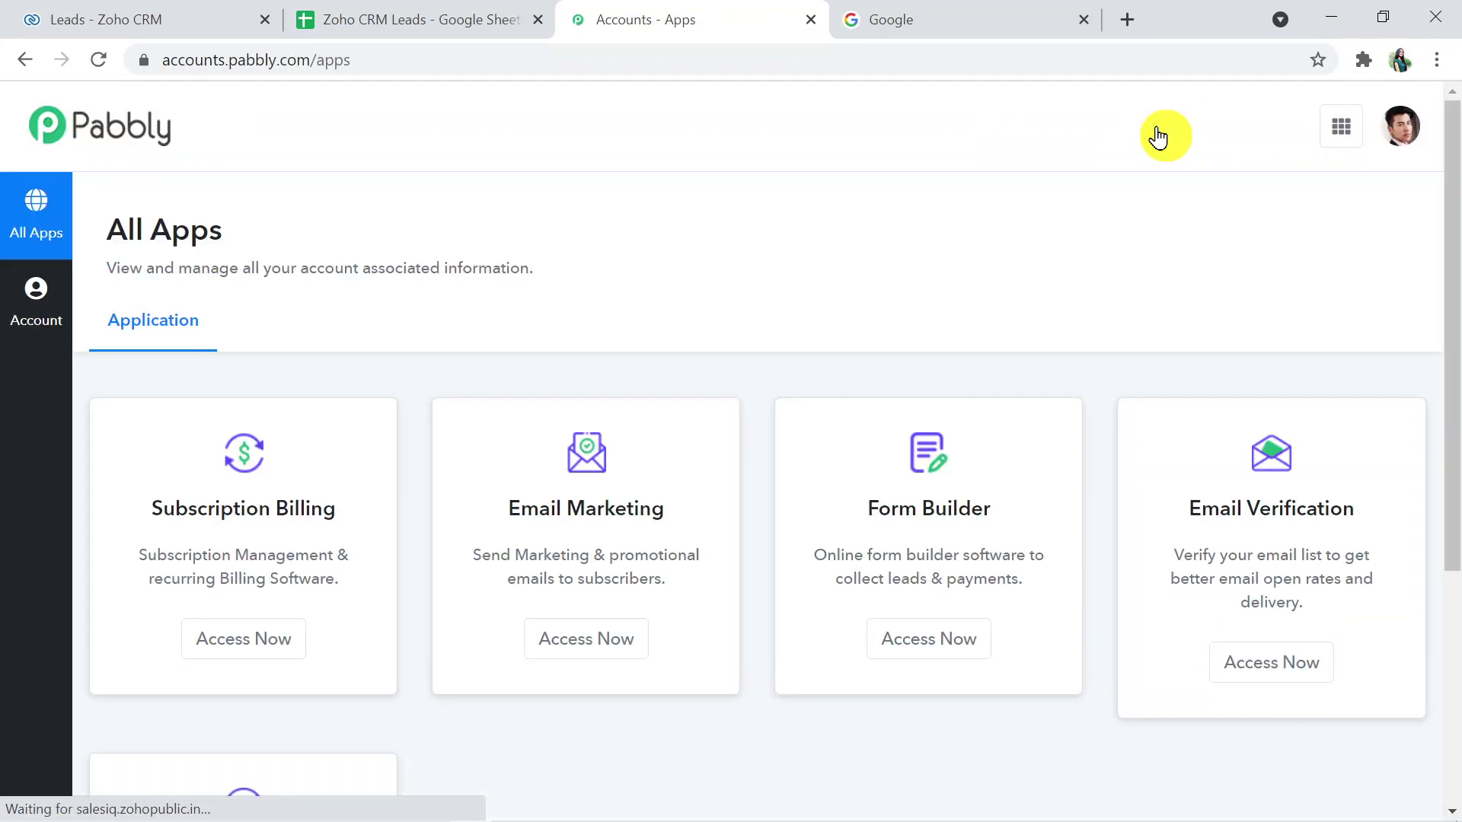
drag(1455, 267, 1452, 447)
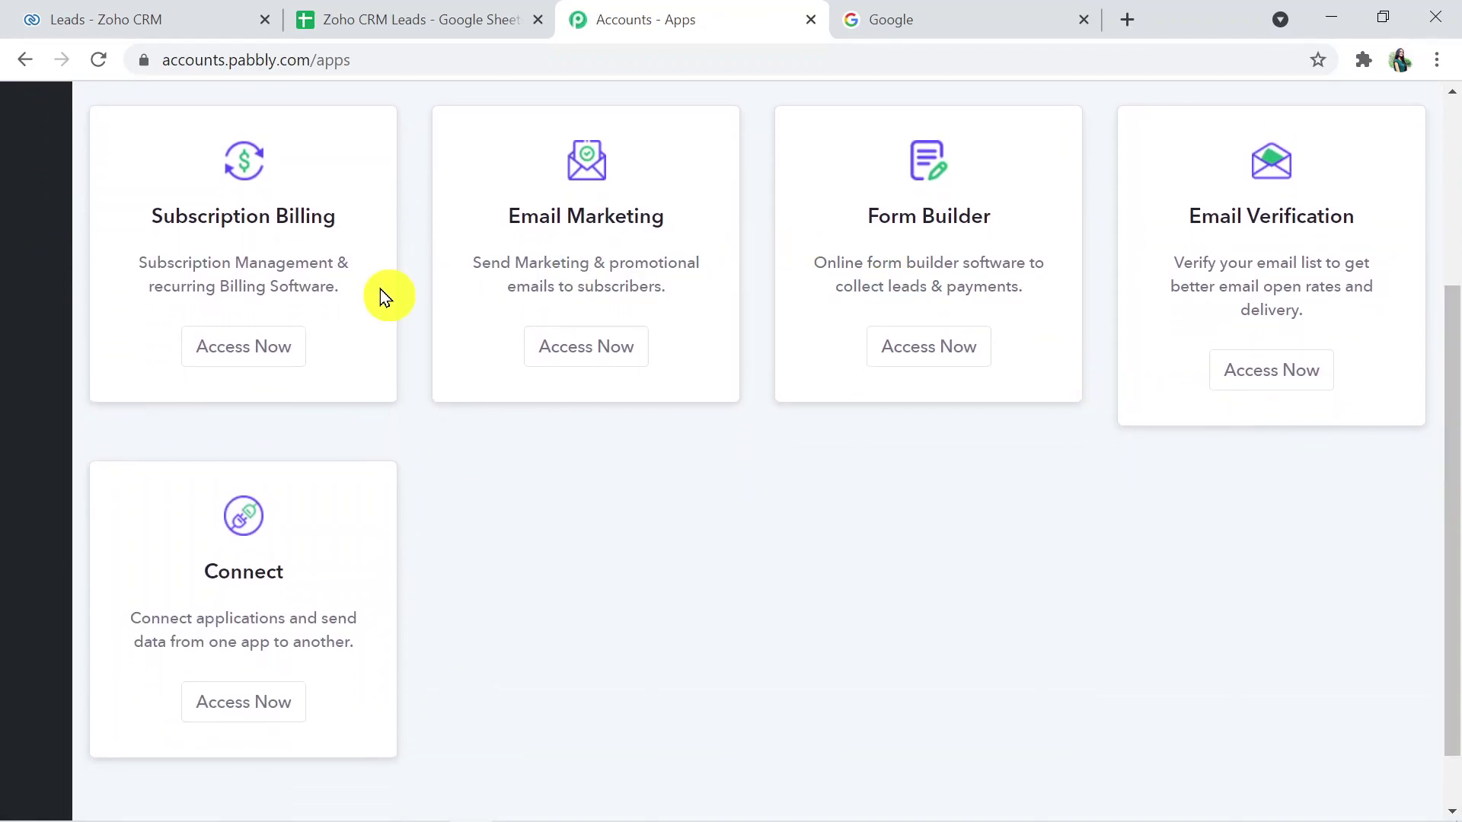
click(225, 704)
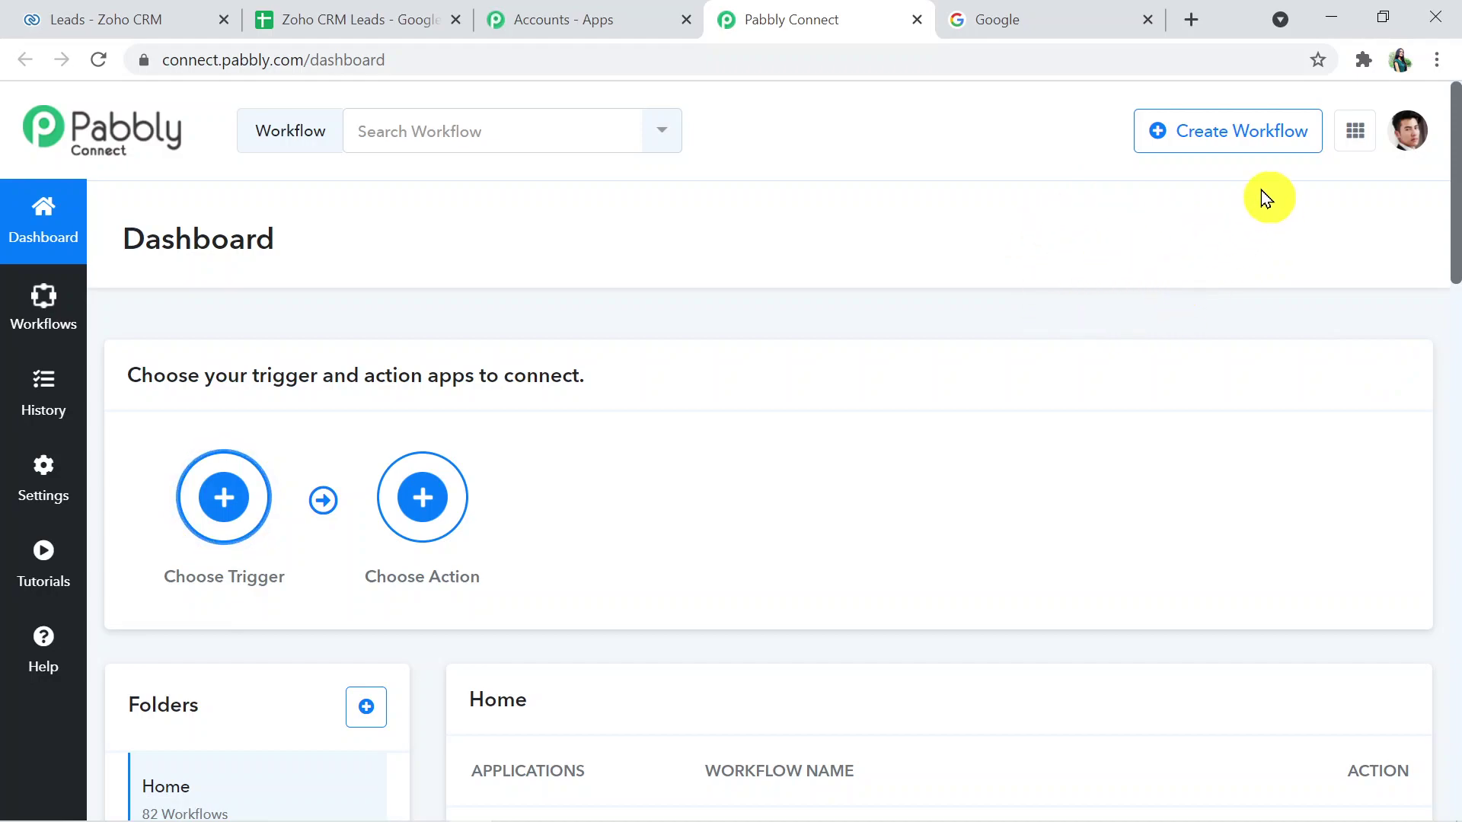
- Create a workflow named 'Google Sheets to Zoho CRM'
click(1223, 144)
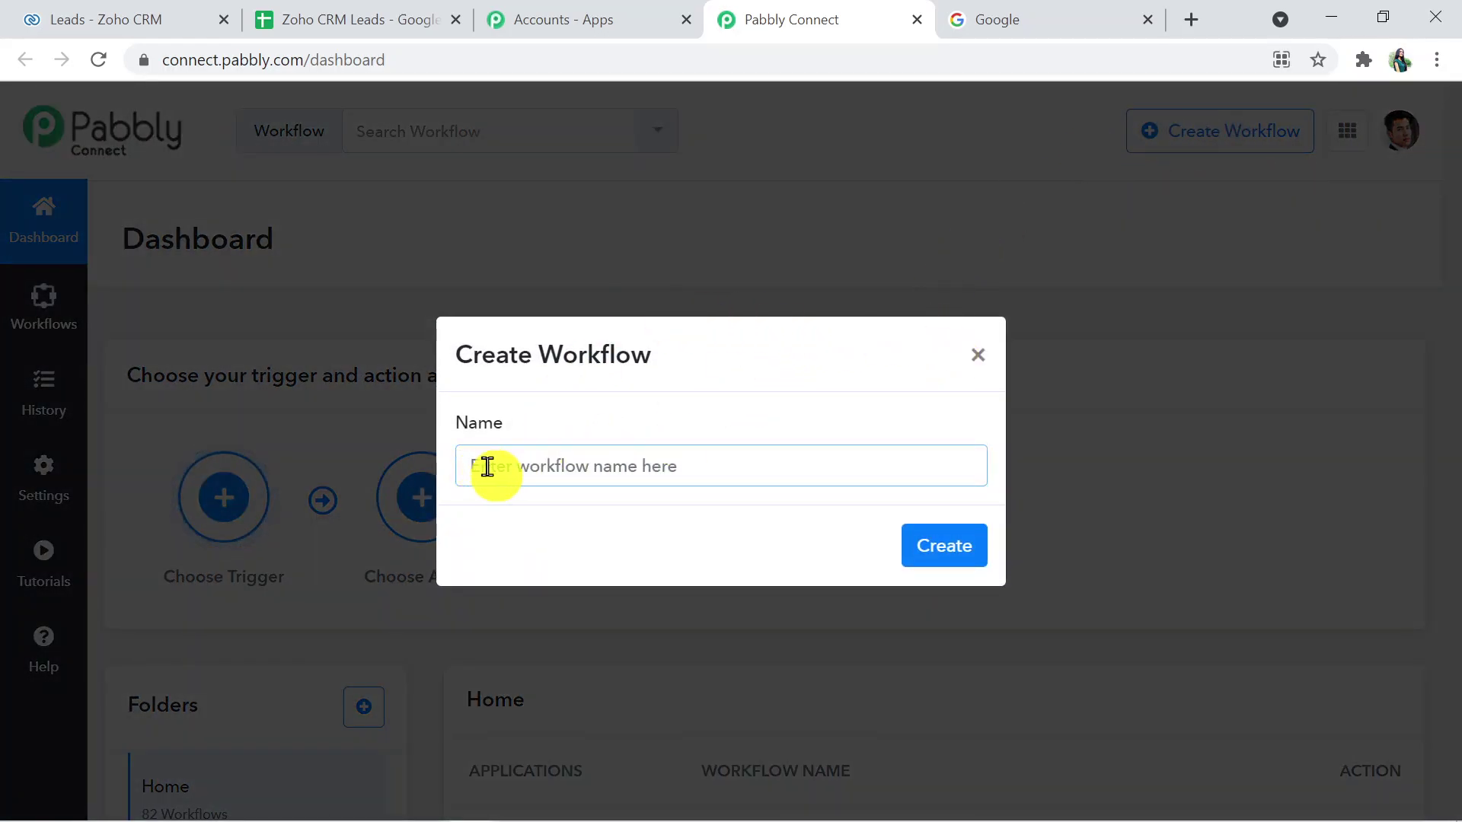
text(G)
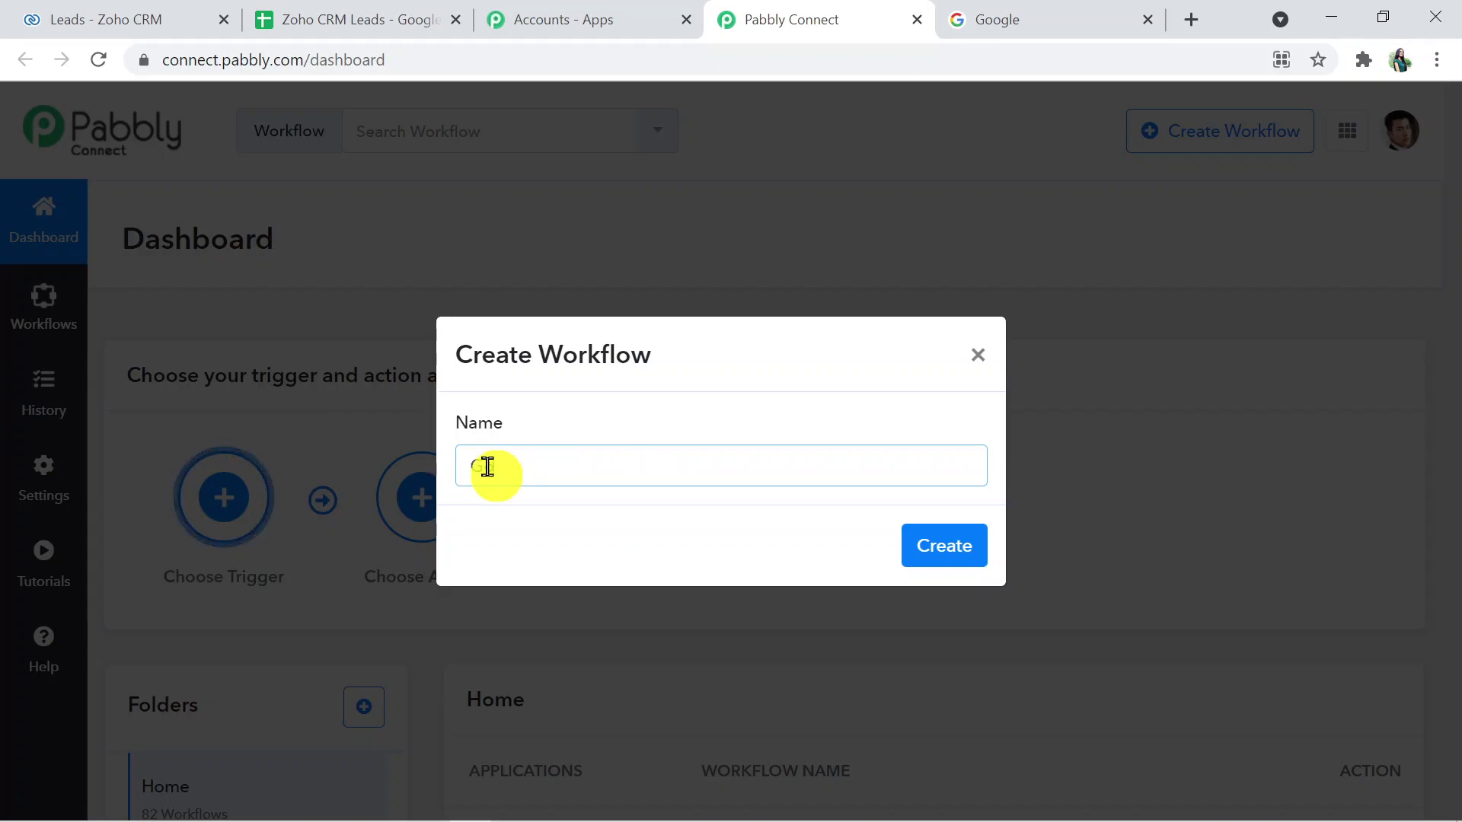
text(oogle S)
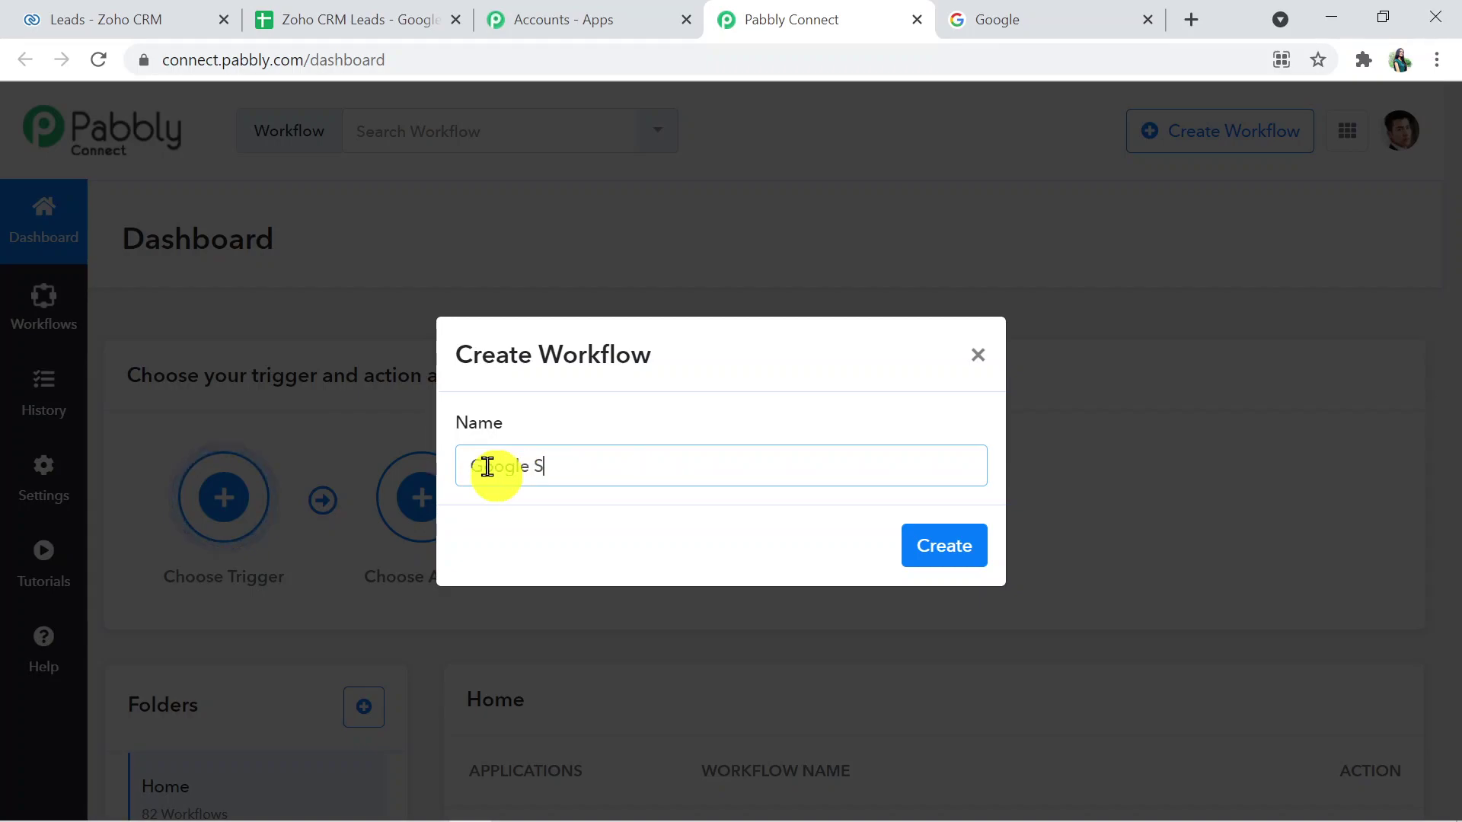
text(heets to Z)
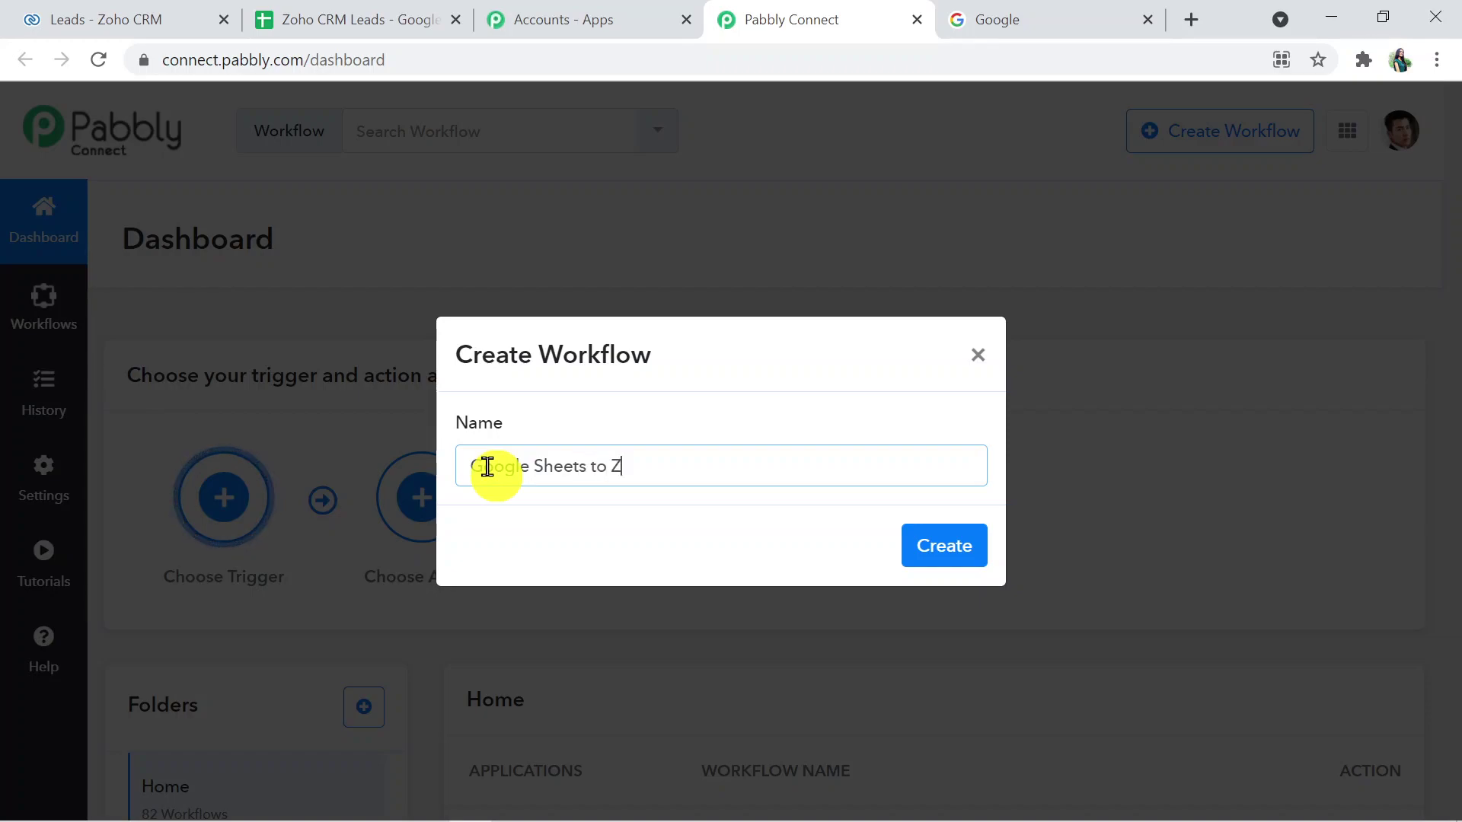
text(oho CRM)
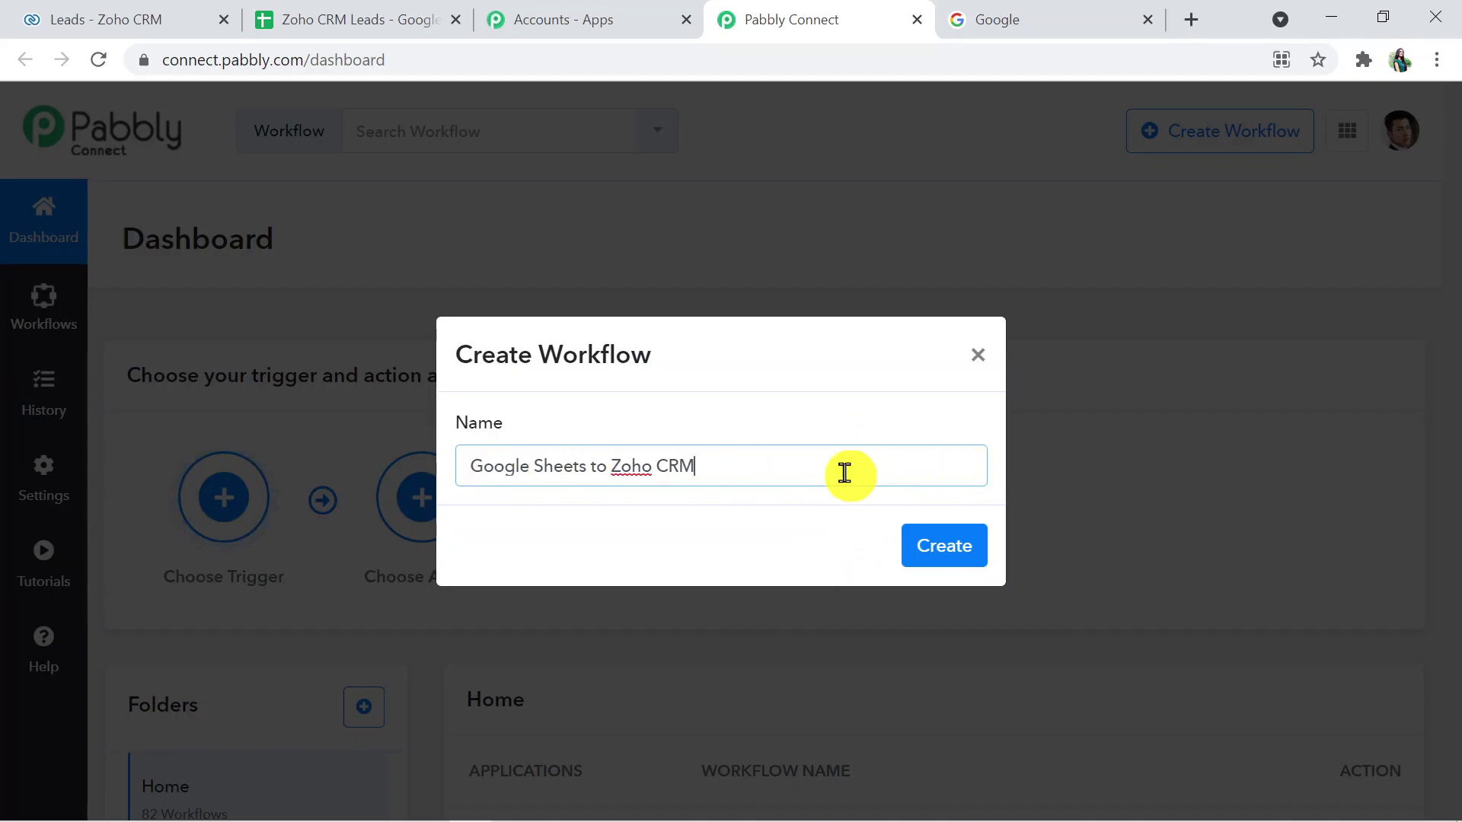
click(944, 554)
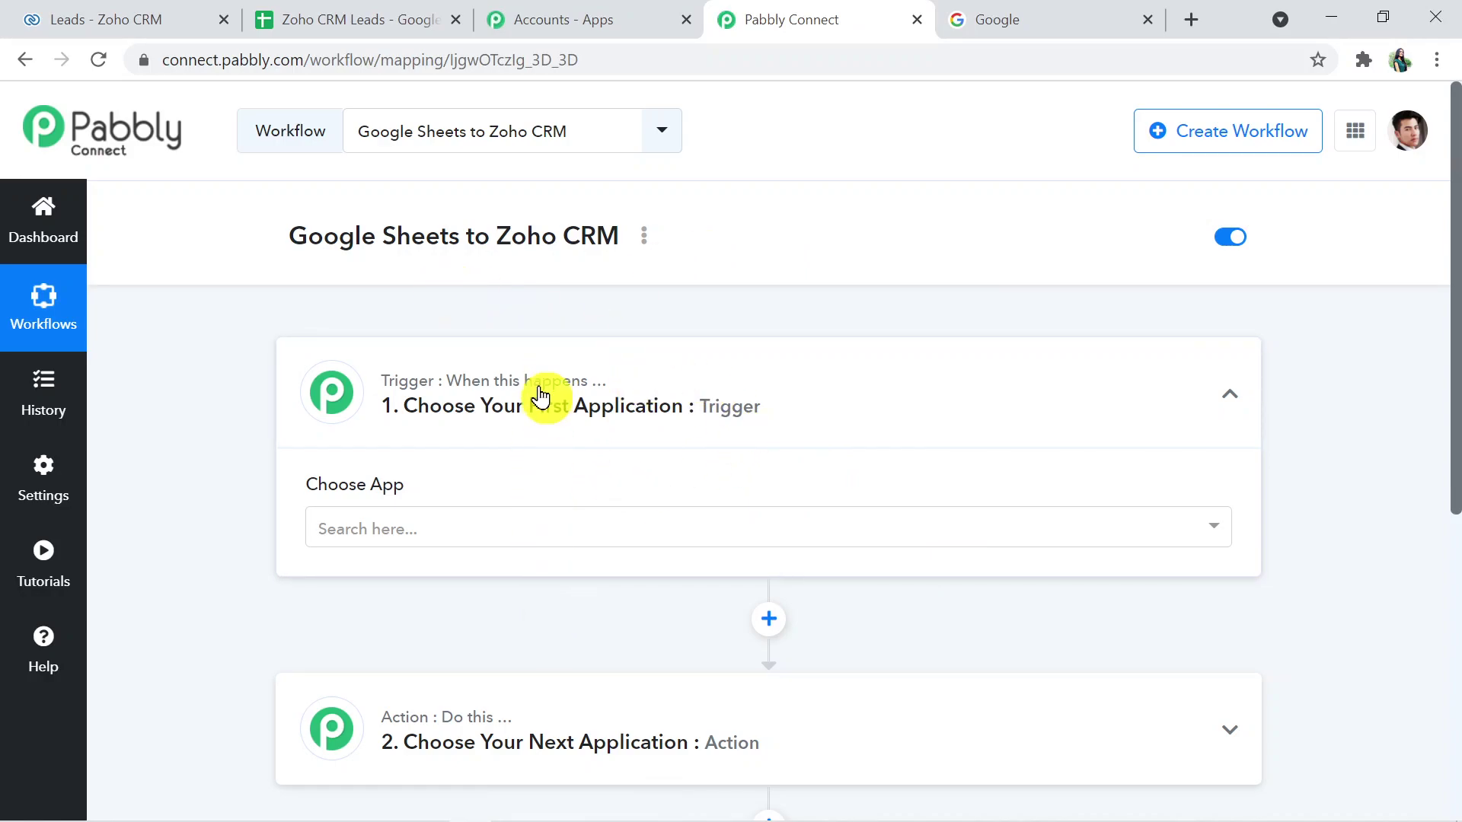
- Expand the Action step and review both the trigger and action steps
click(586, 725)
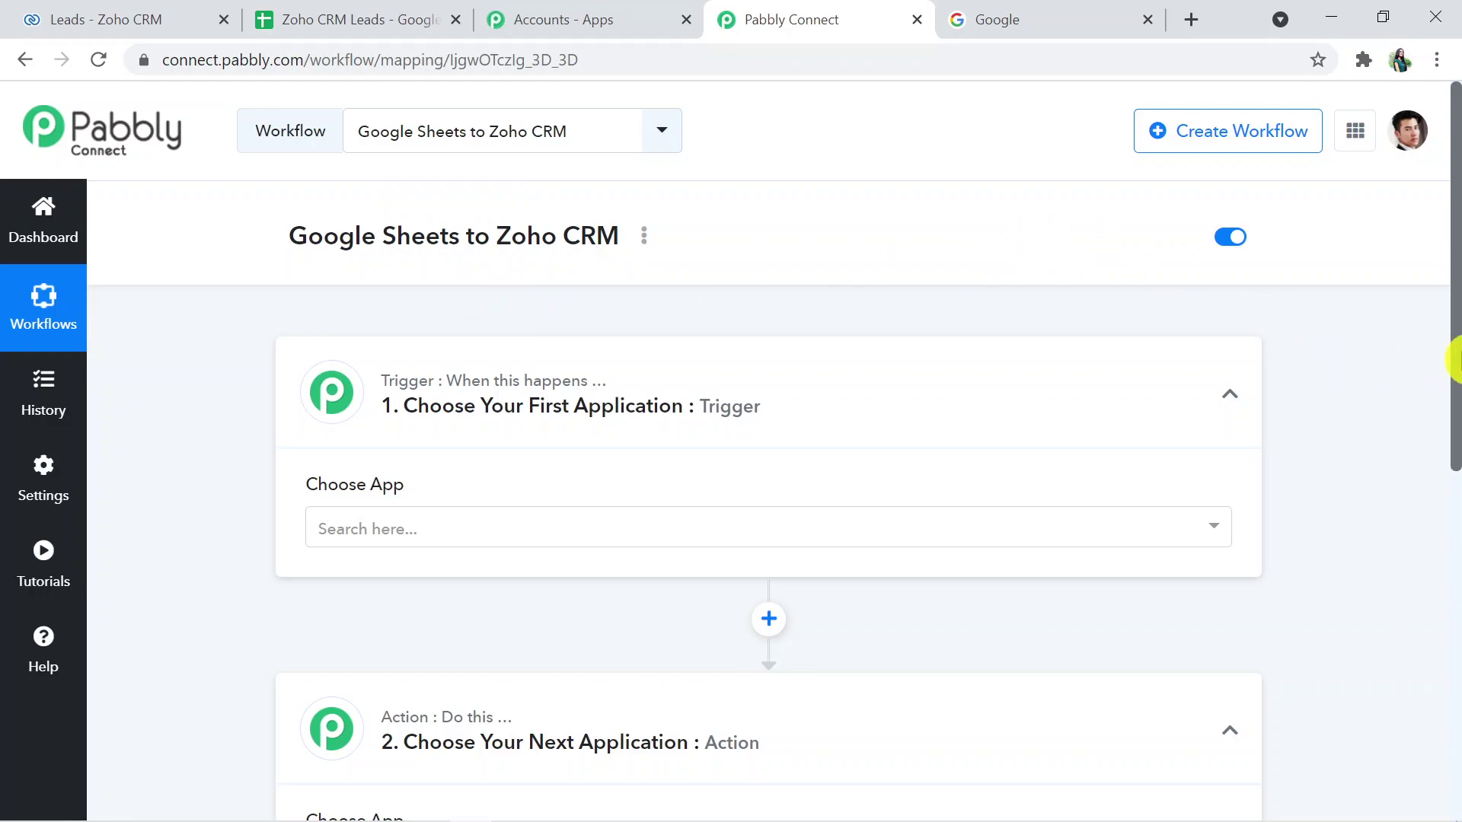
drag(1456, 360, 1455, 480)
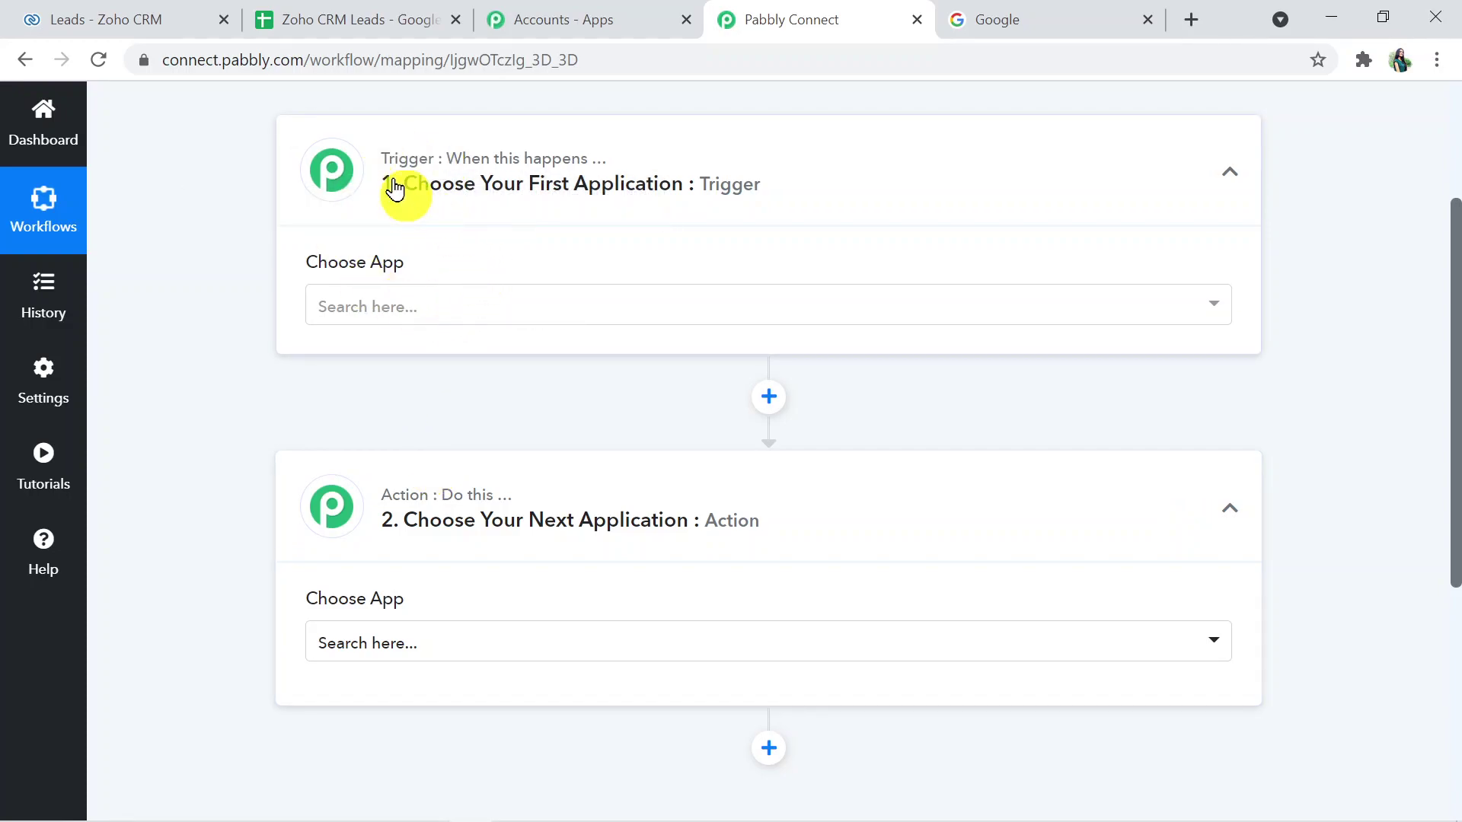
click(401, 481)
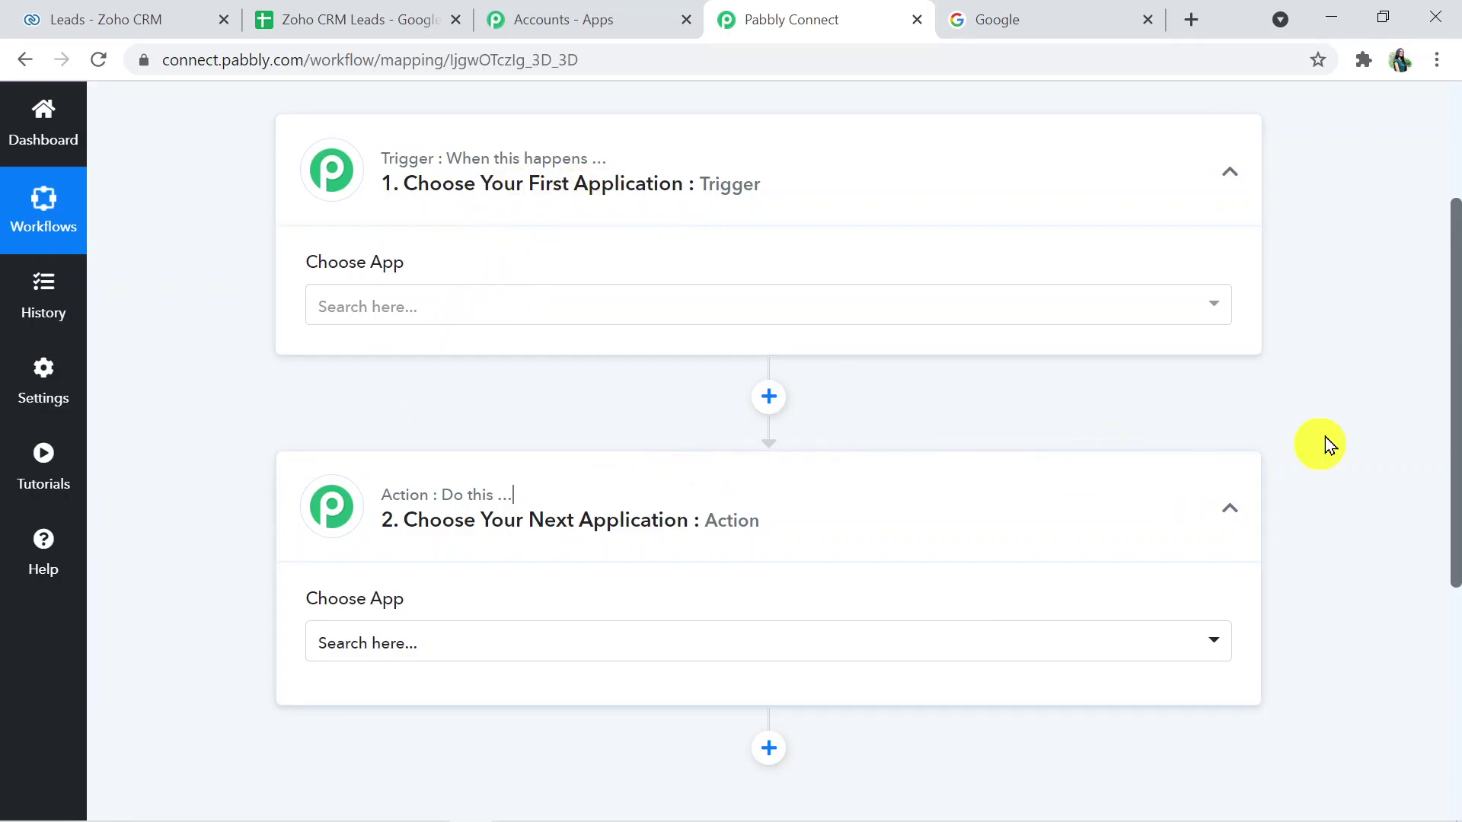
drag(1455, 483, 1454, 309)
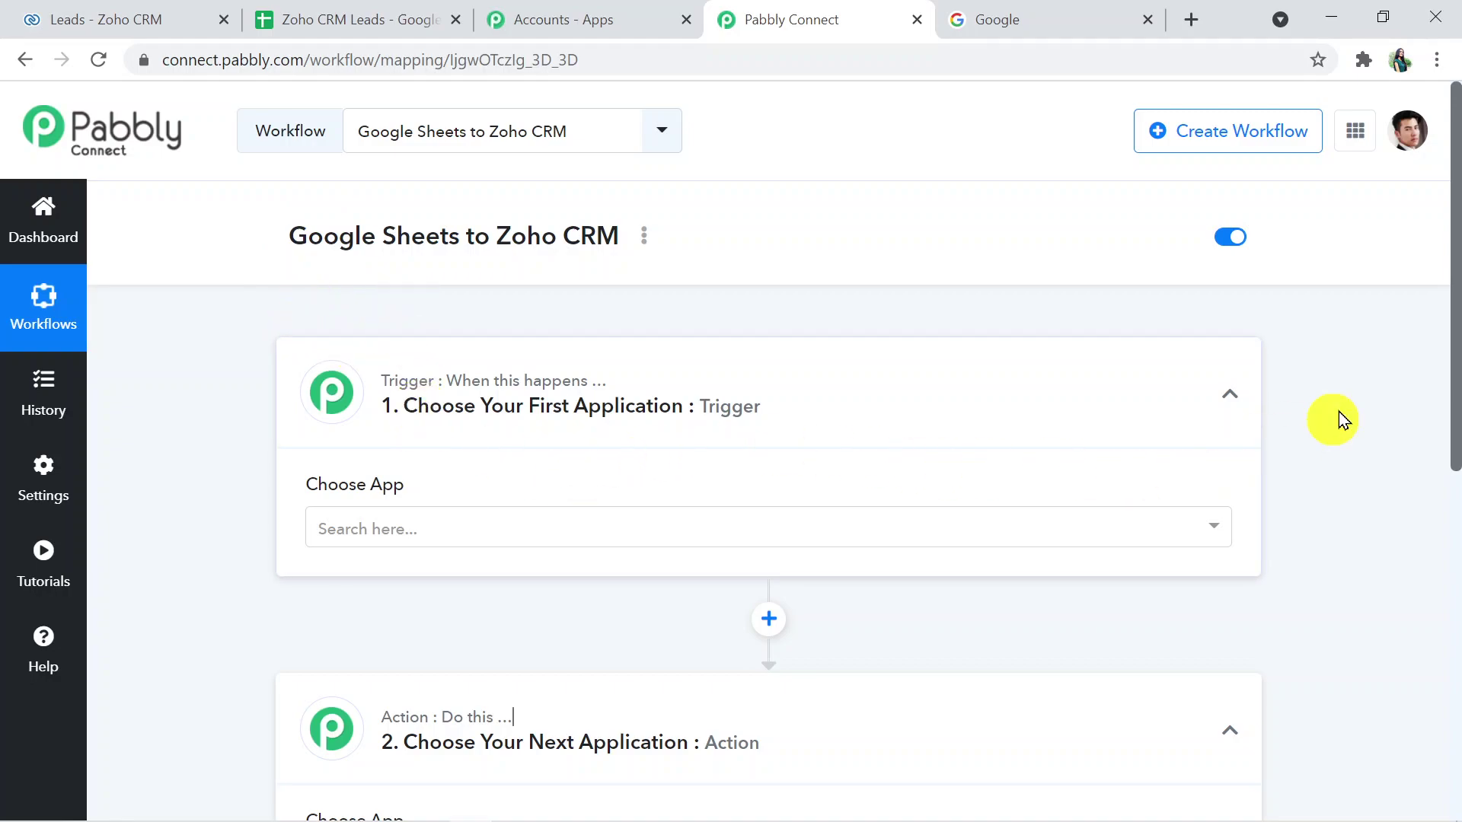
drag(1453, 407, 1454, 480)
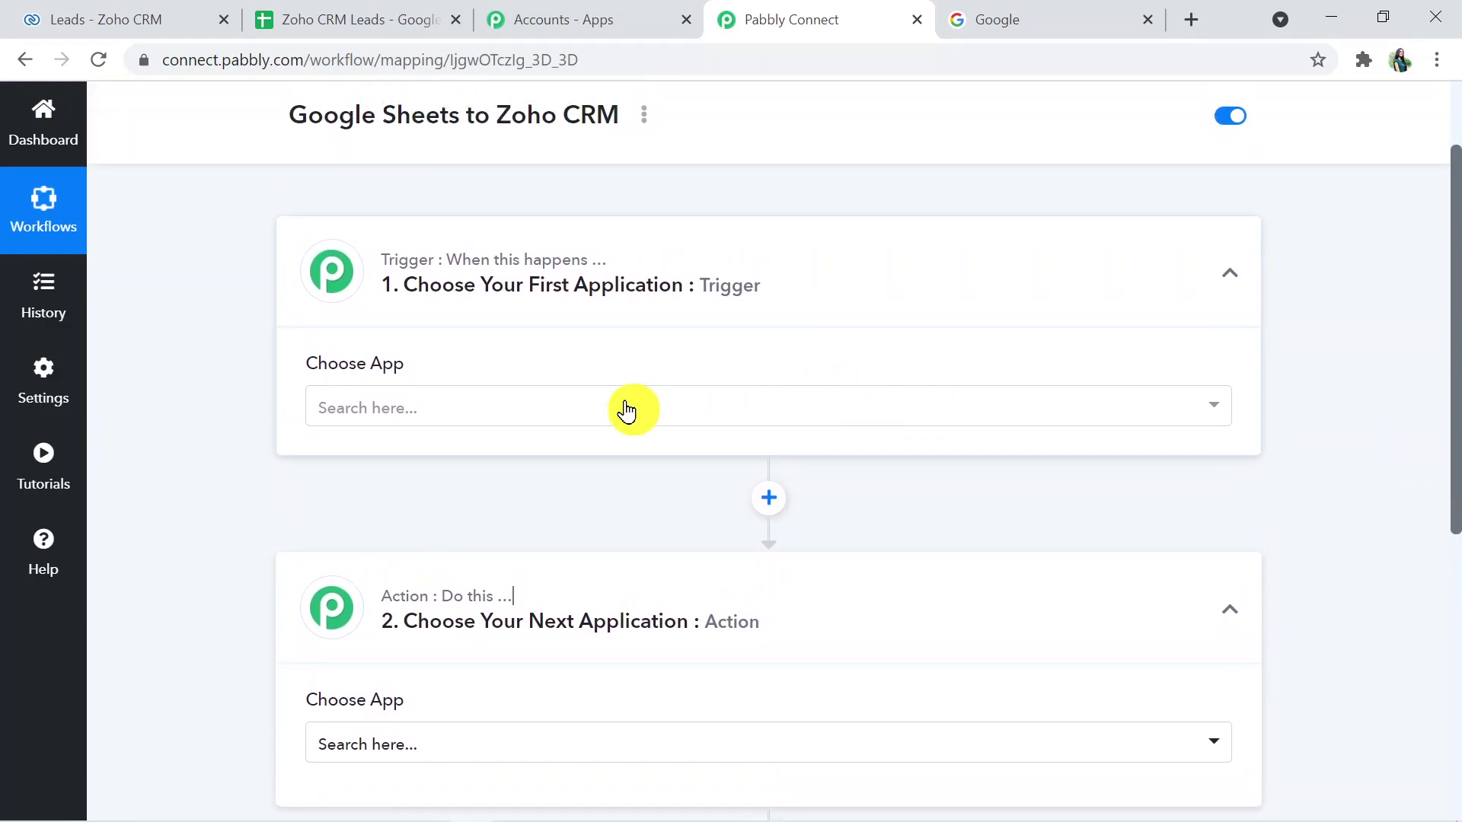
- Set the trigger app to Google Sheets with the New Spreadsheet Row event
click(531, 410)
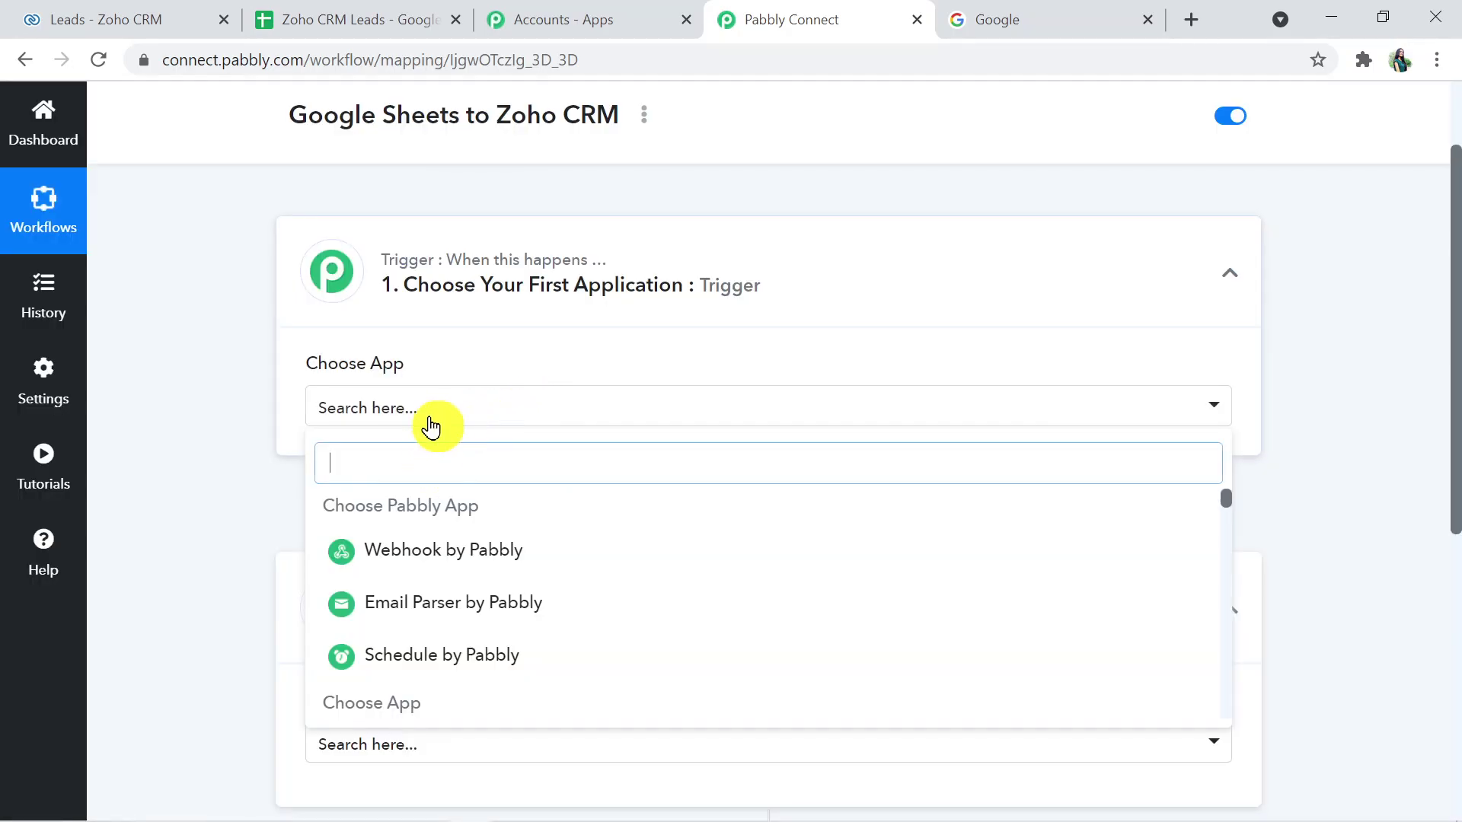
click(432, 413)
click(433, 413)
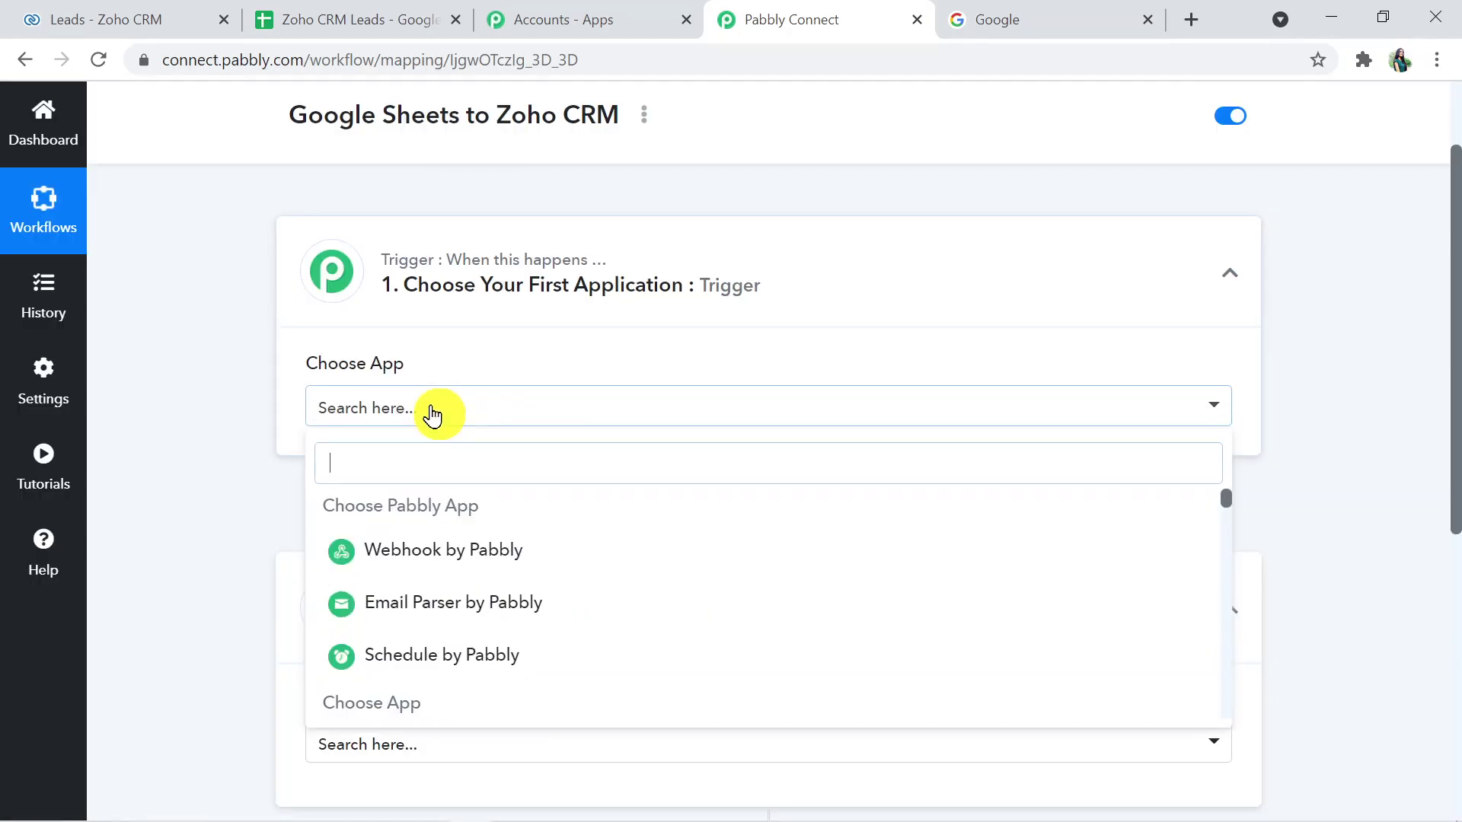
text(goo)
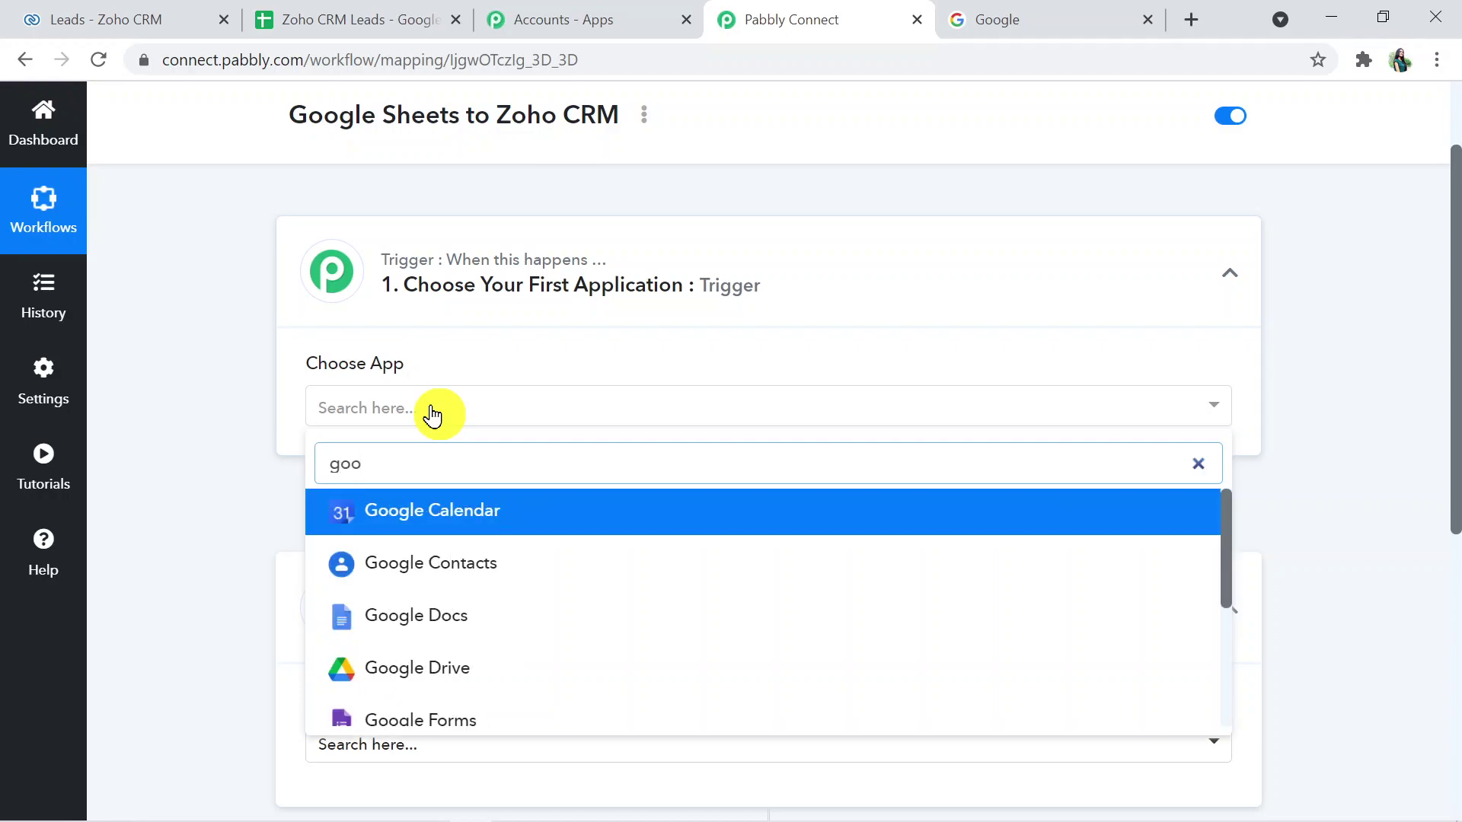
text(gle shee)
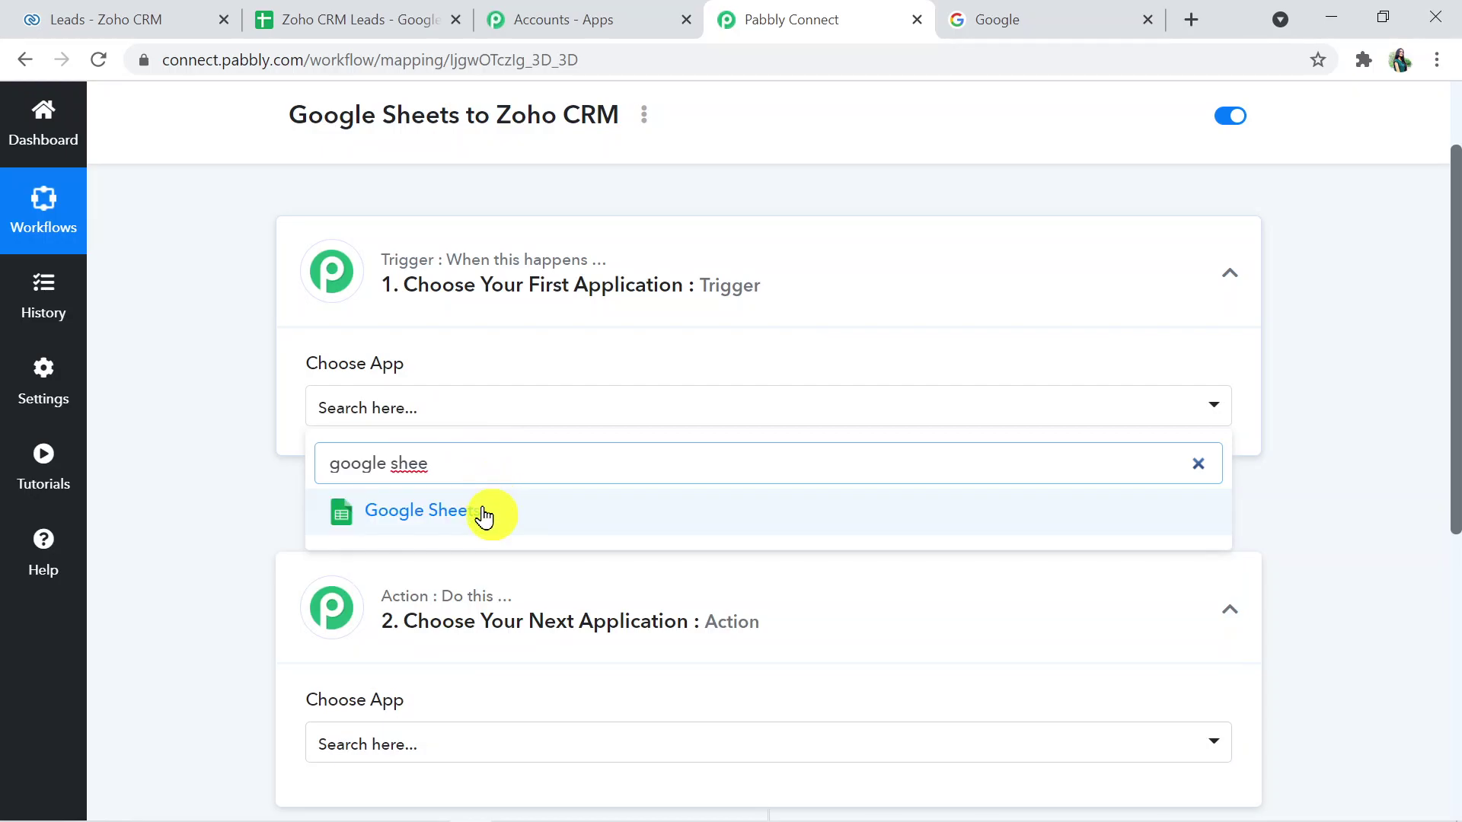
click(486, 512)
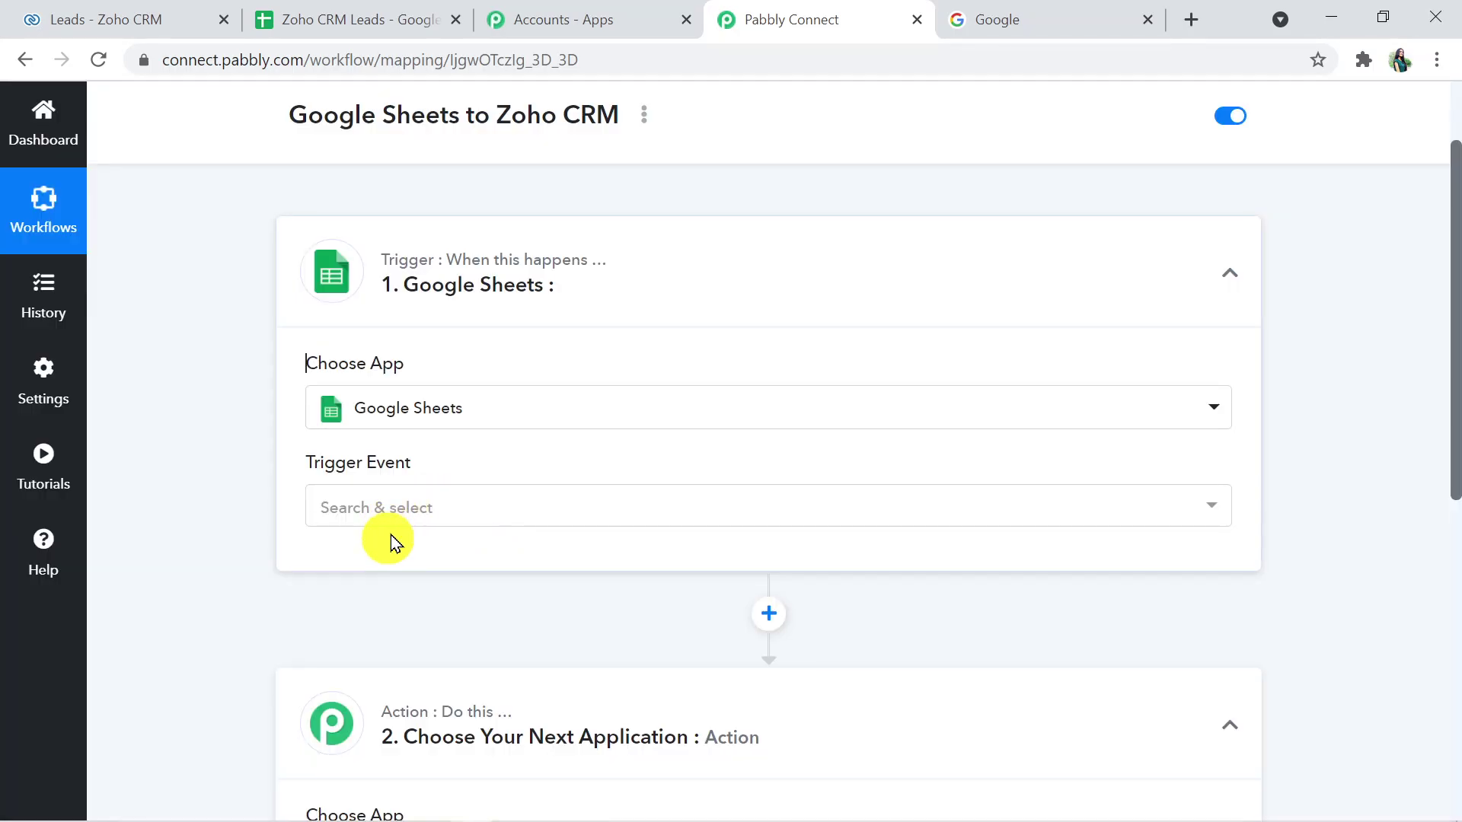
click(457, 514)
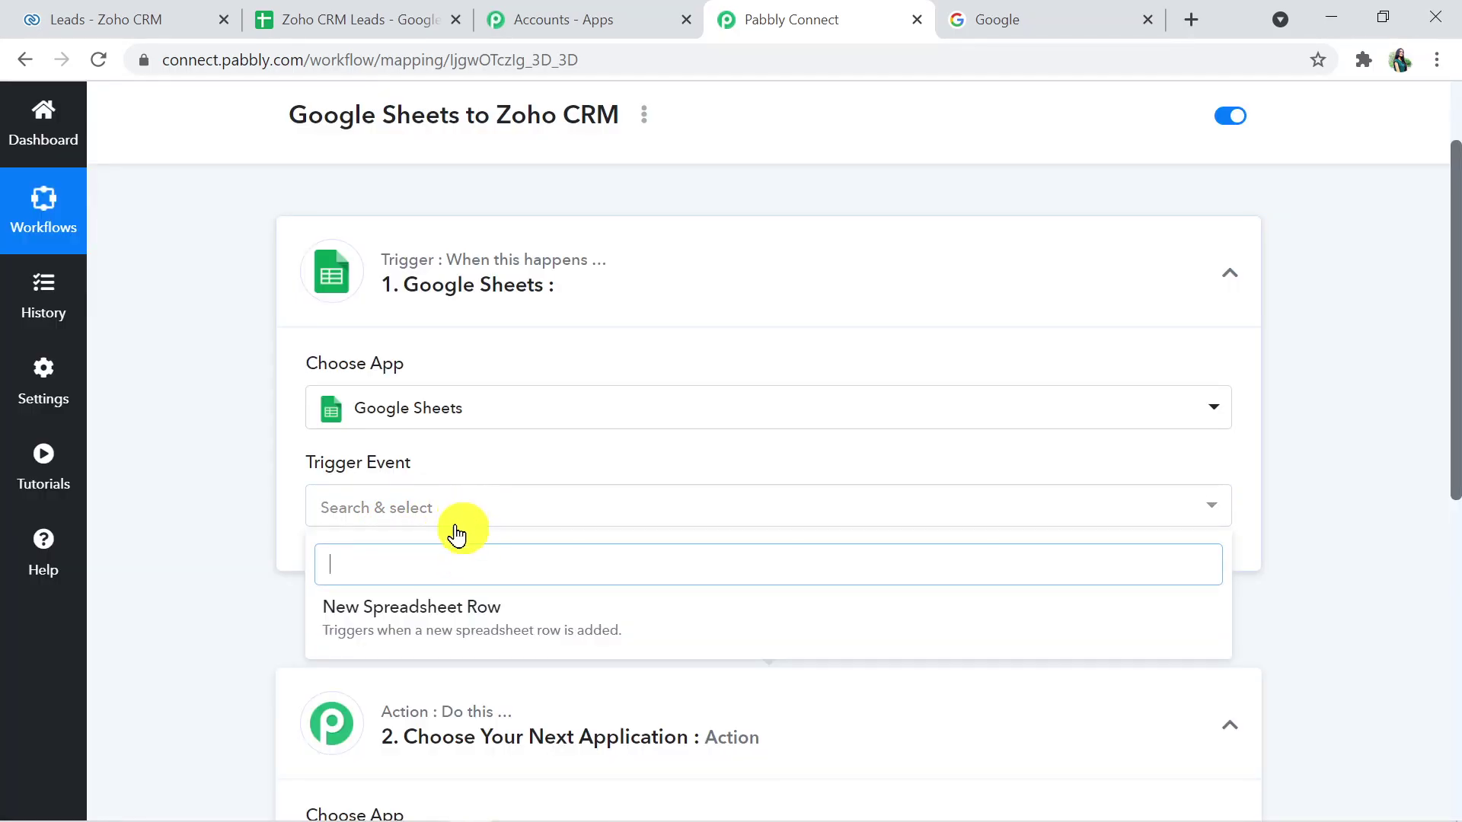
click(477, 619)
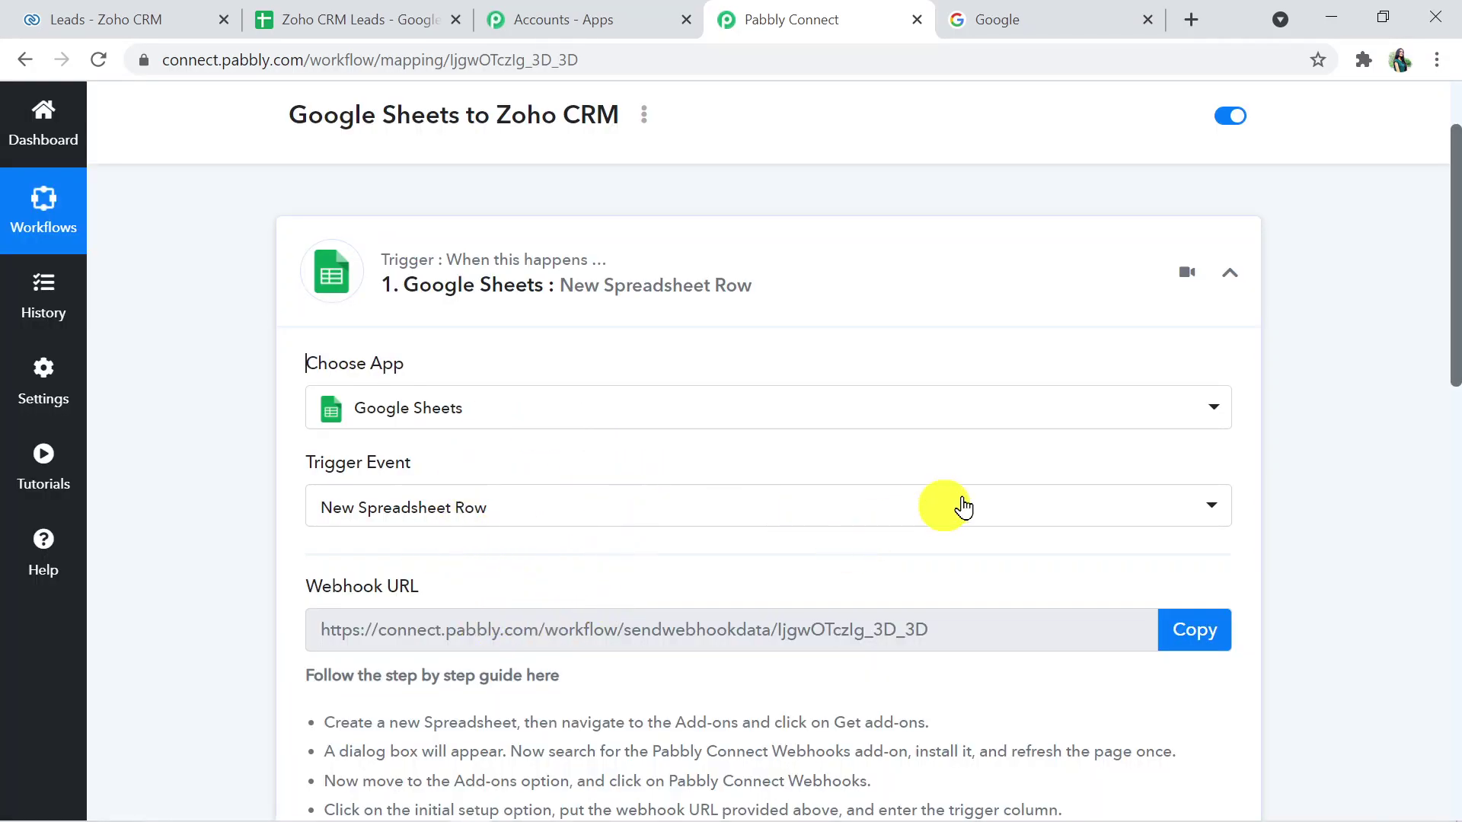
drag(1454, 350, 1454, 358)
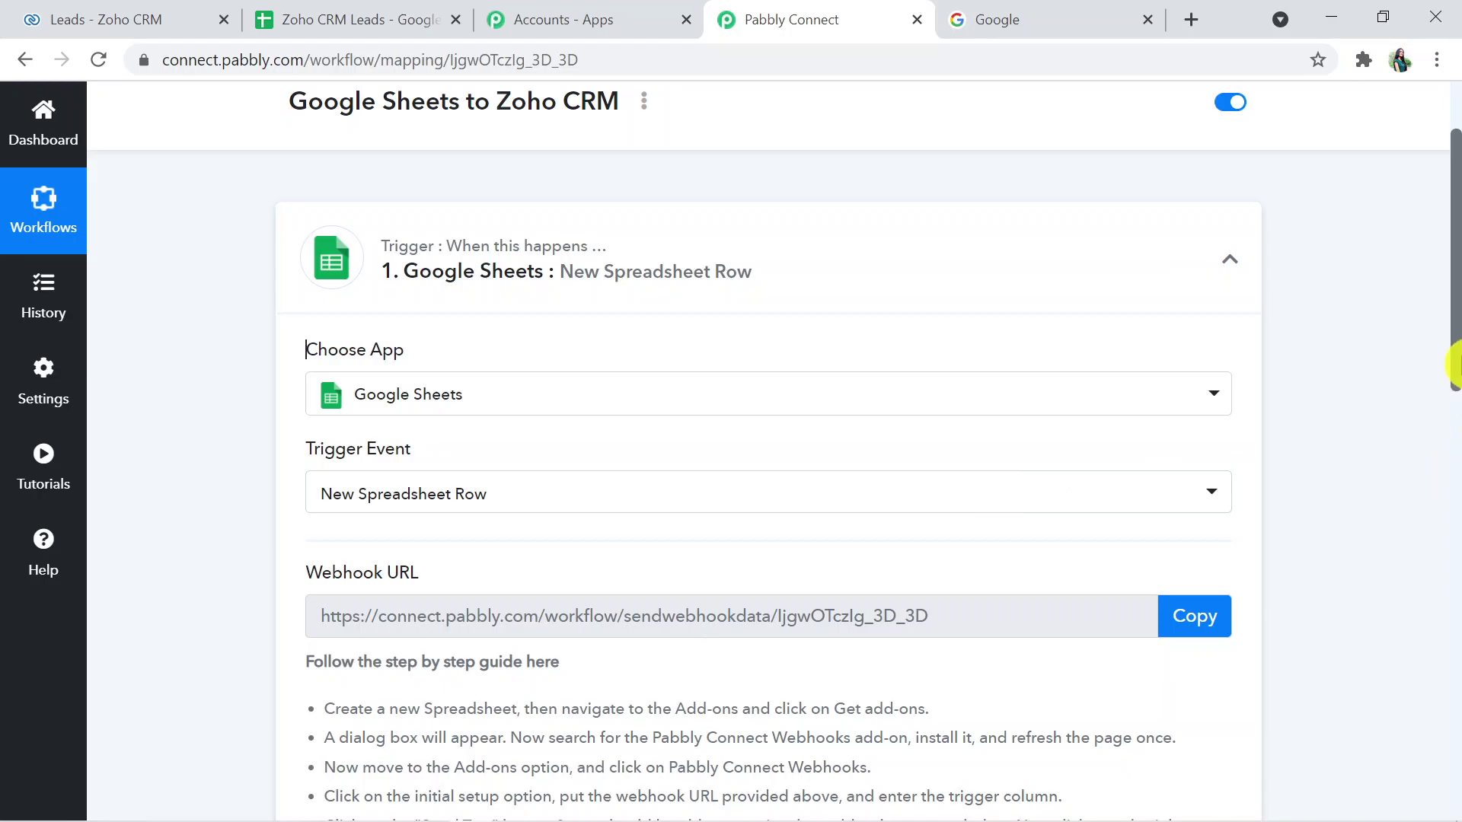
drag(1455, 365, 1455, 481)
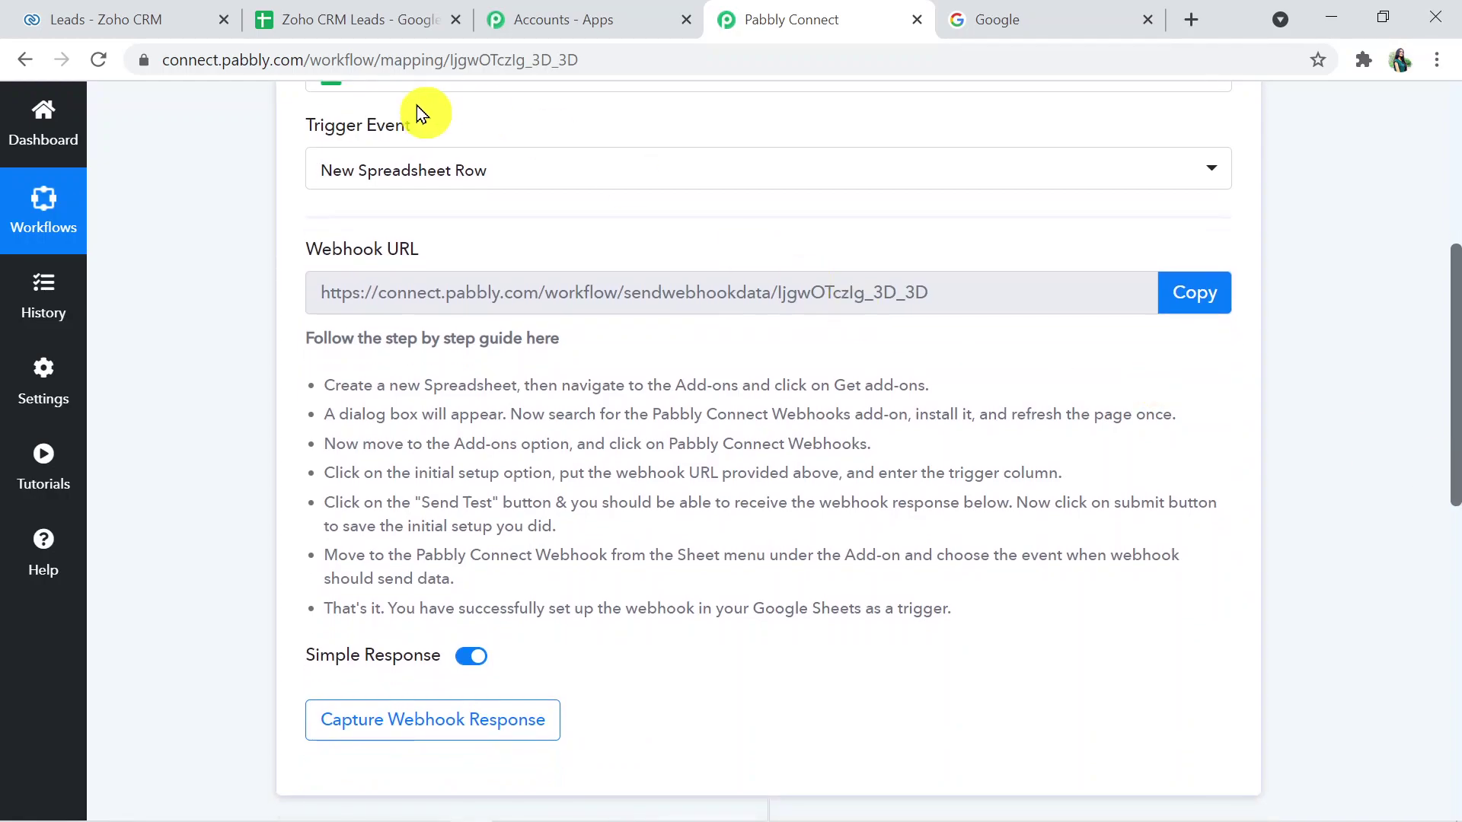
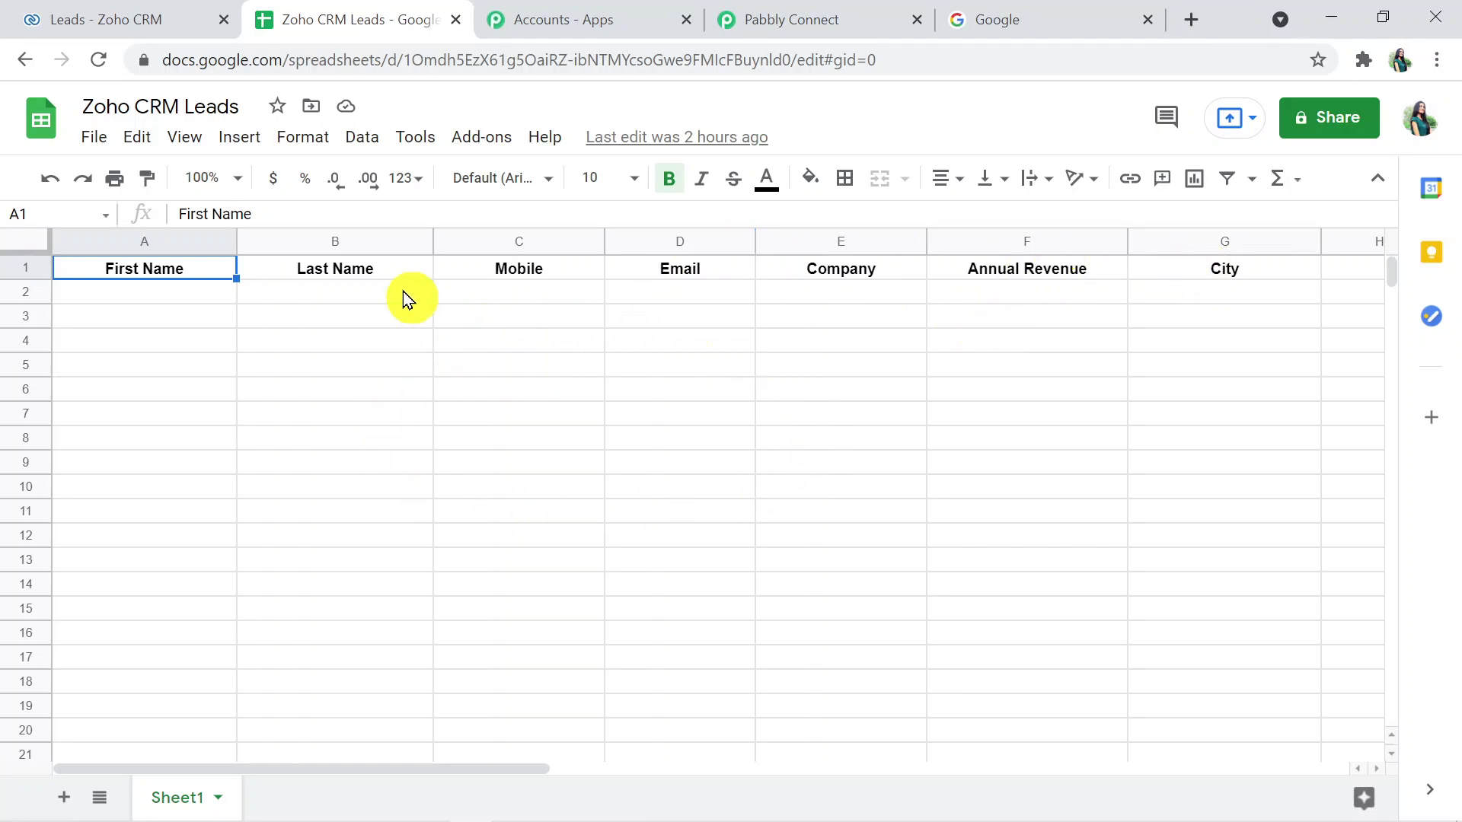
- Enter the test lead's first name, last name and mobile number in row 2
click(207, 299)
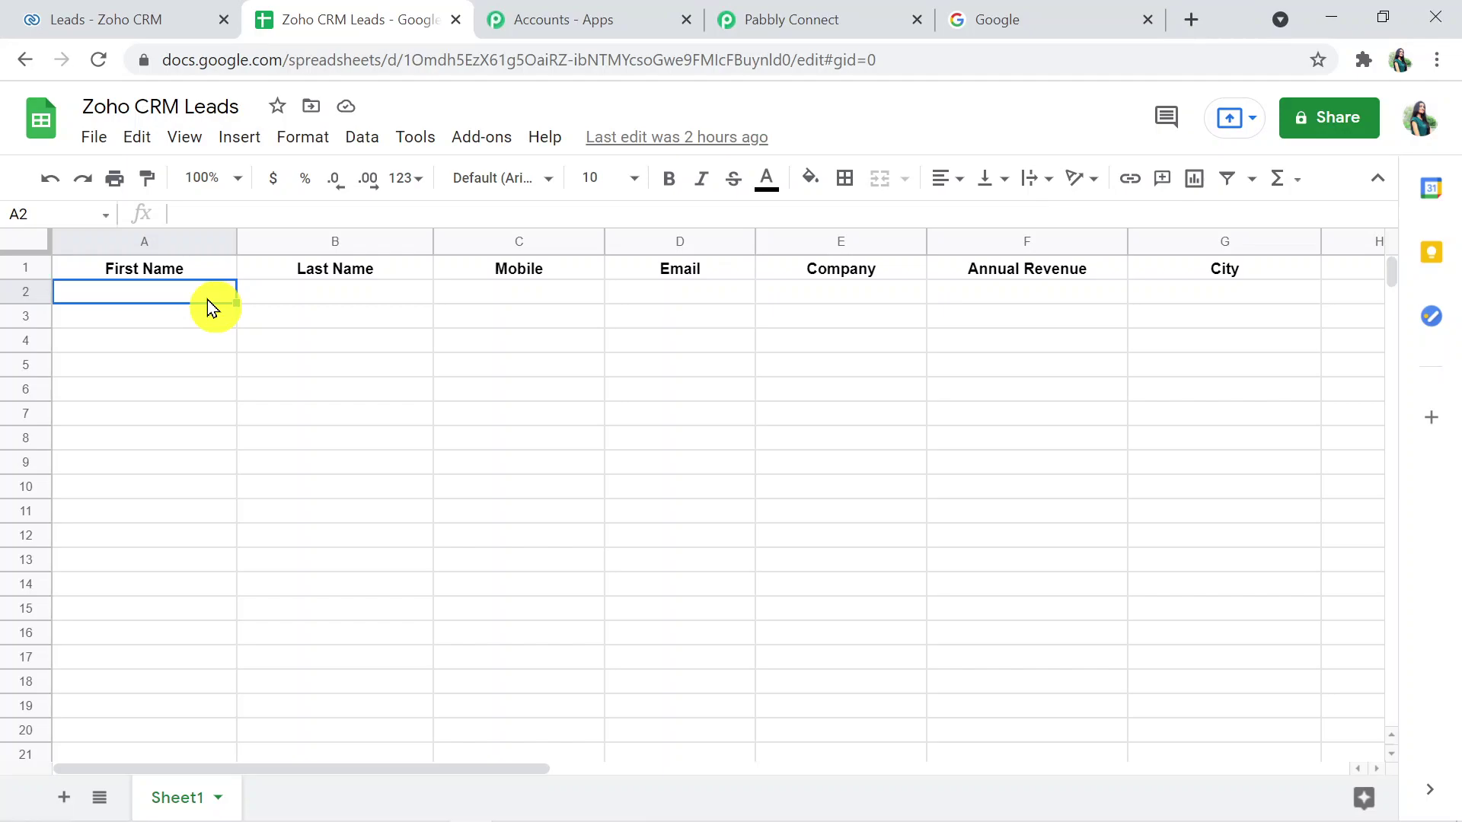
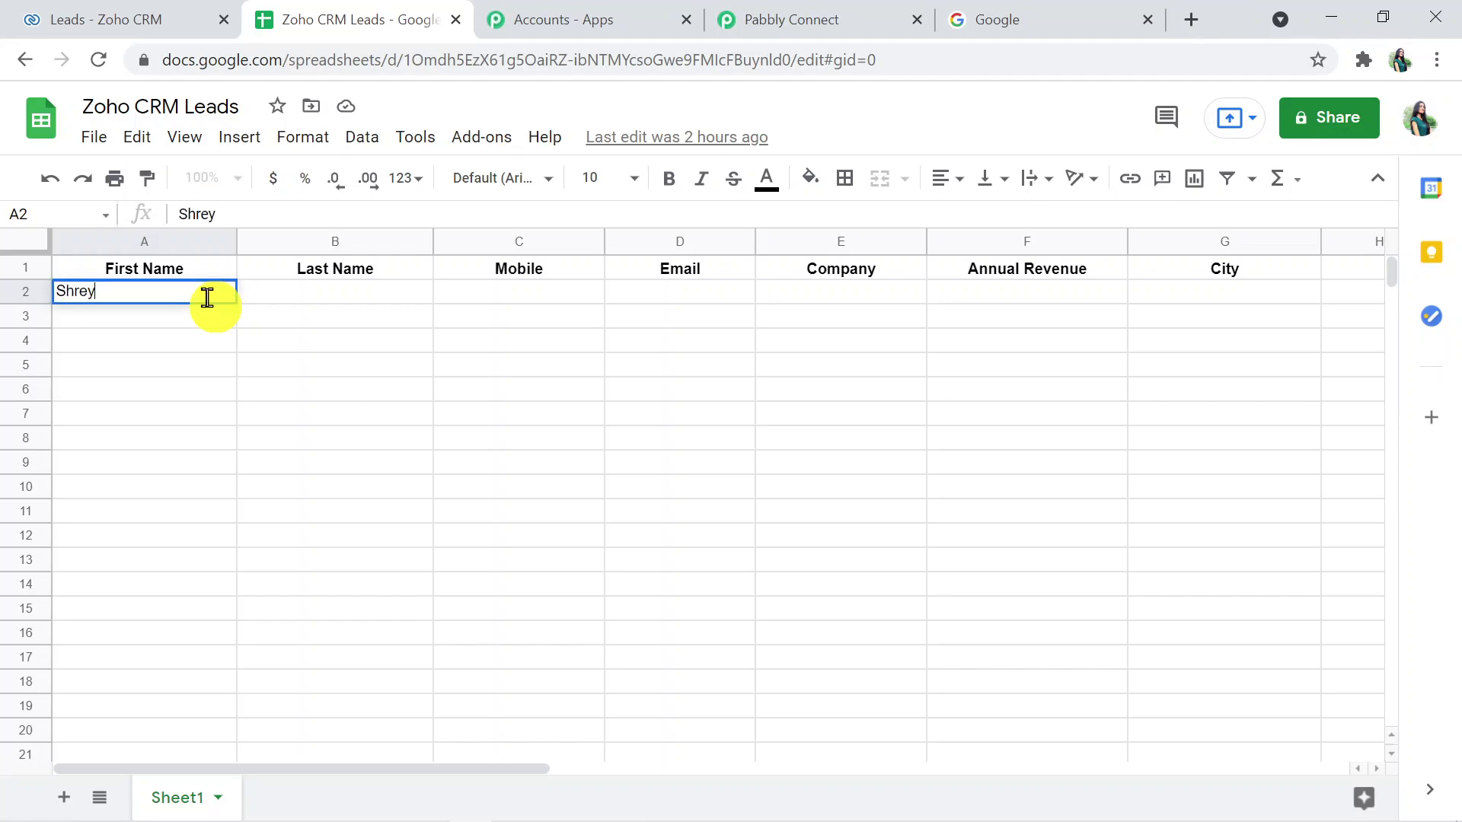
click(360, 294)
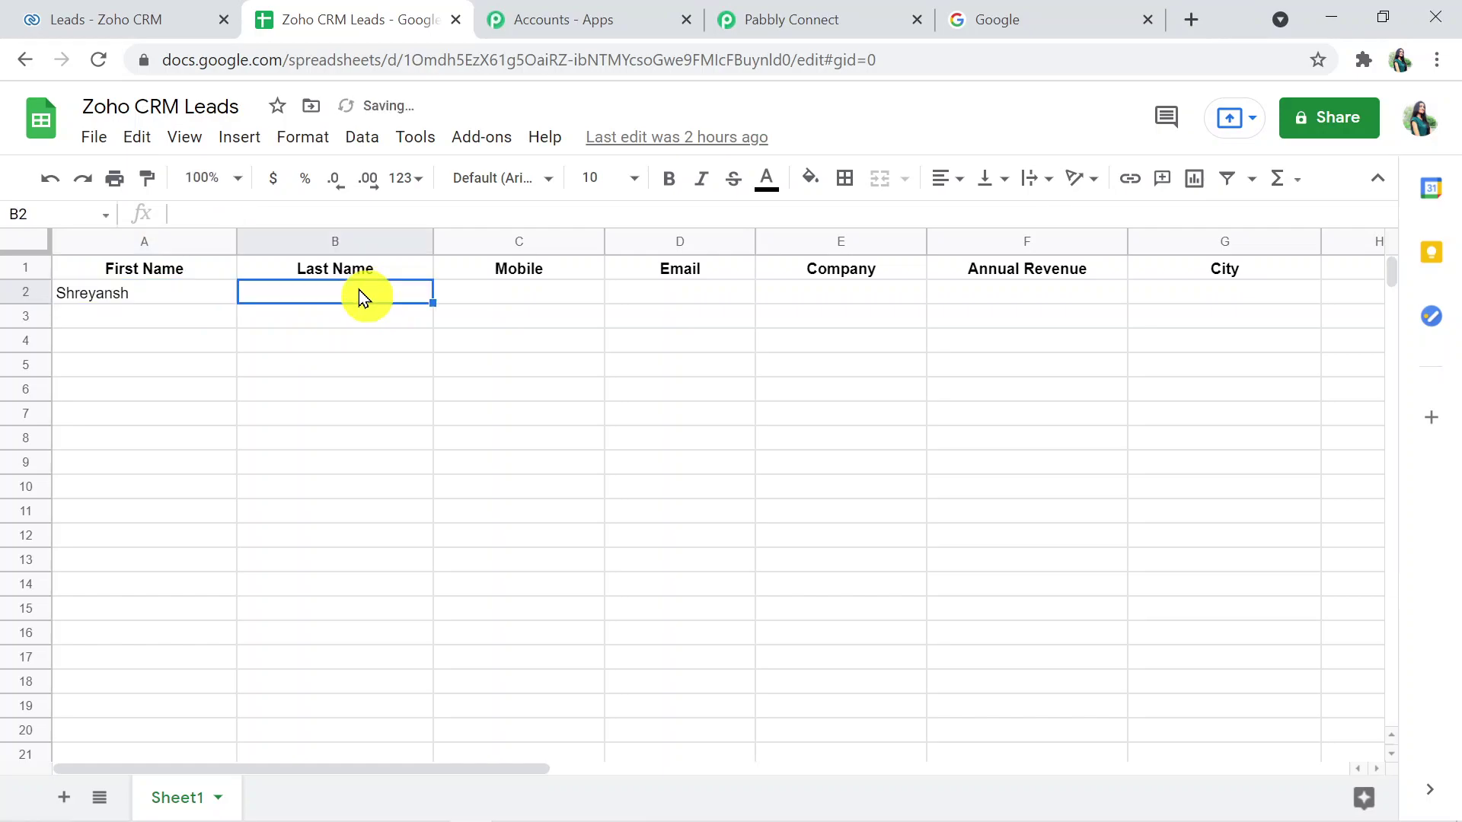
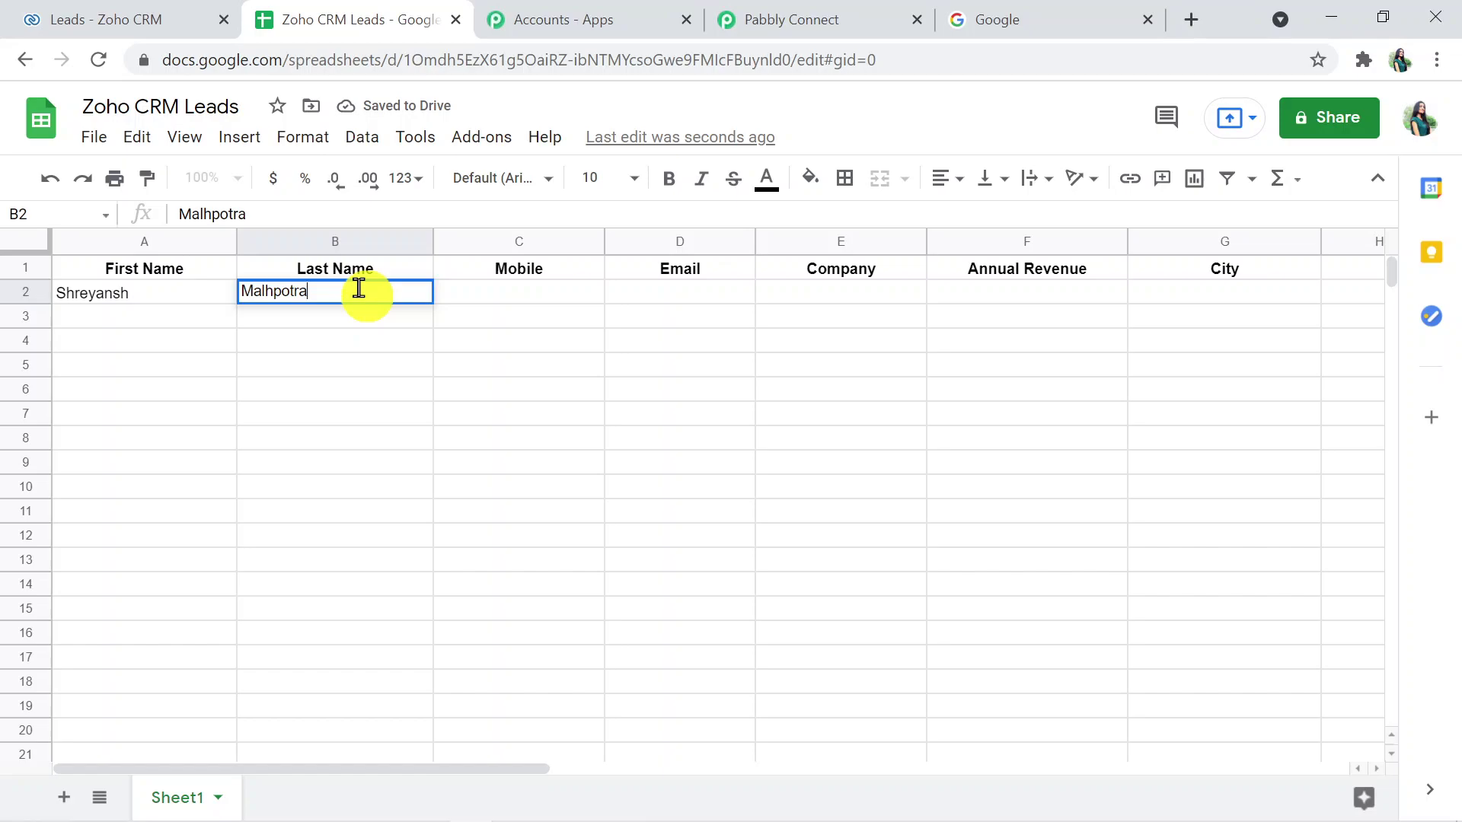
click(284, 293)
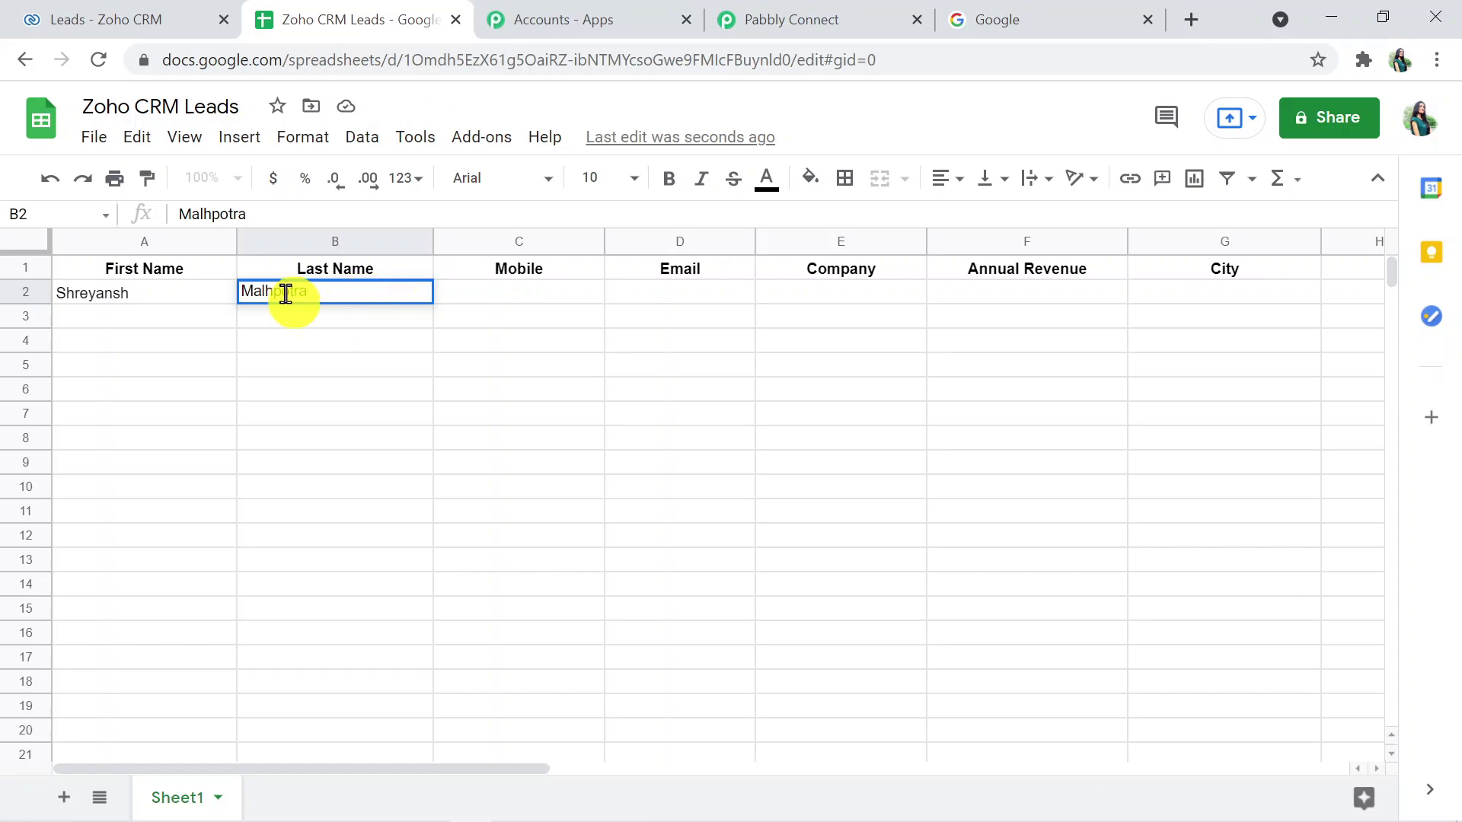
key(BackSpace)
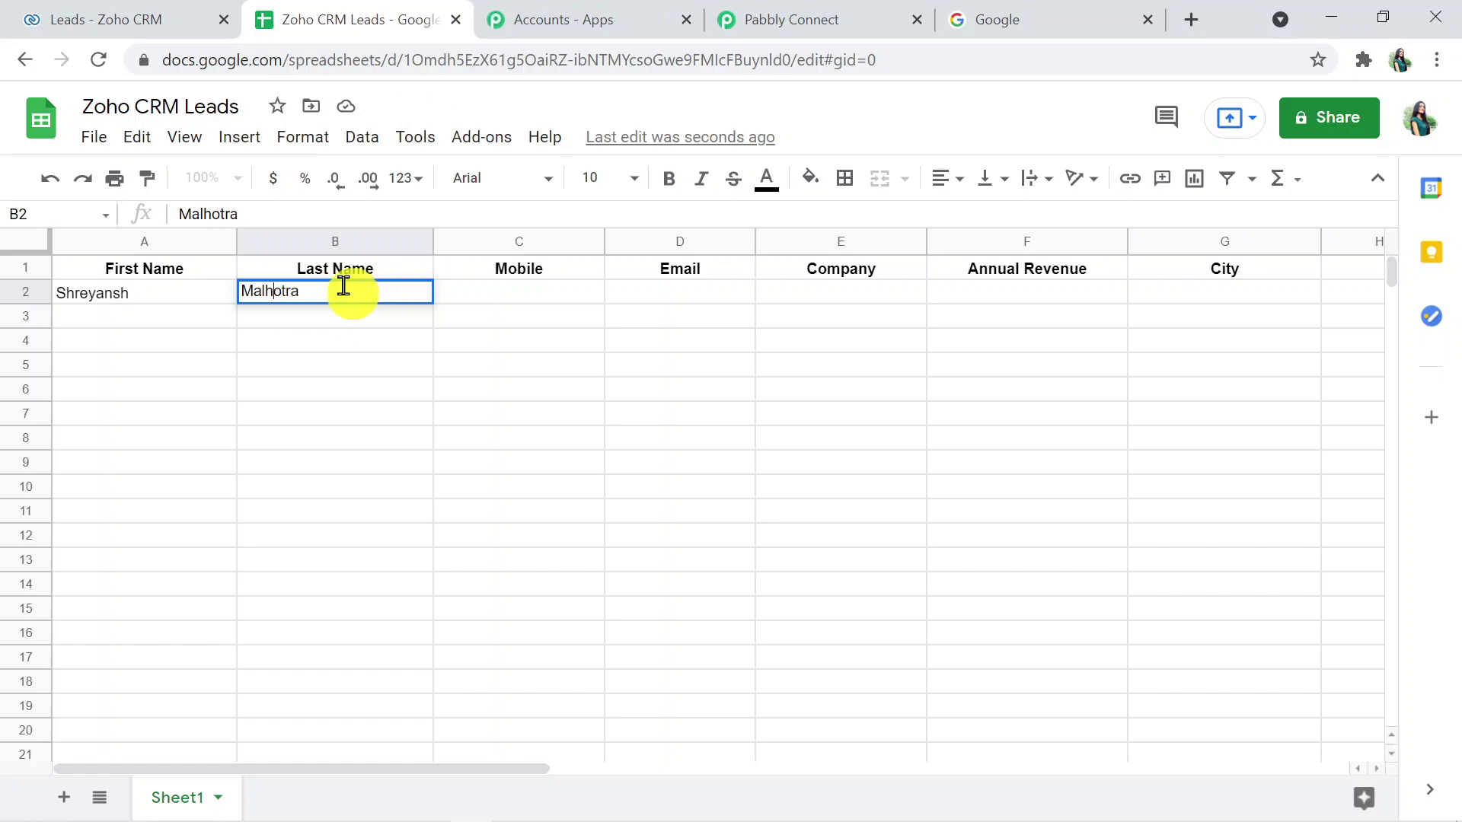
click(507, 291)
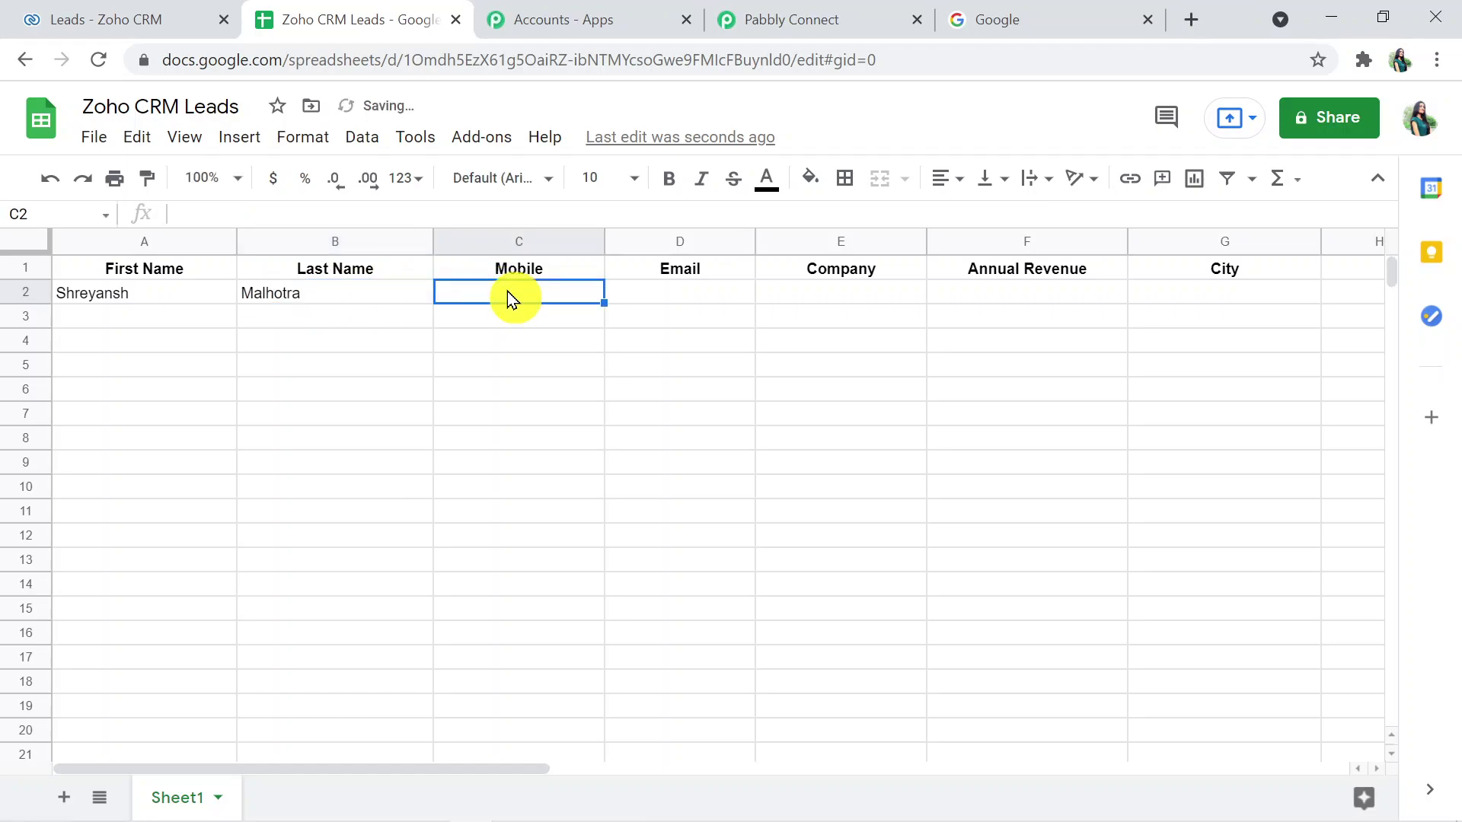
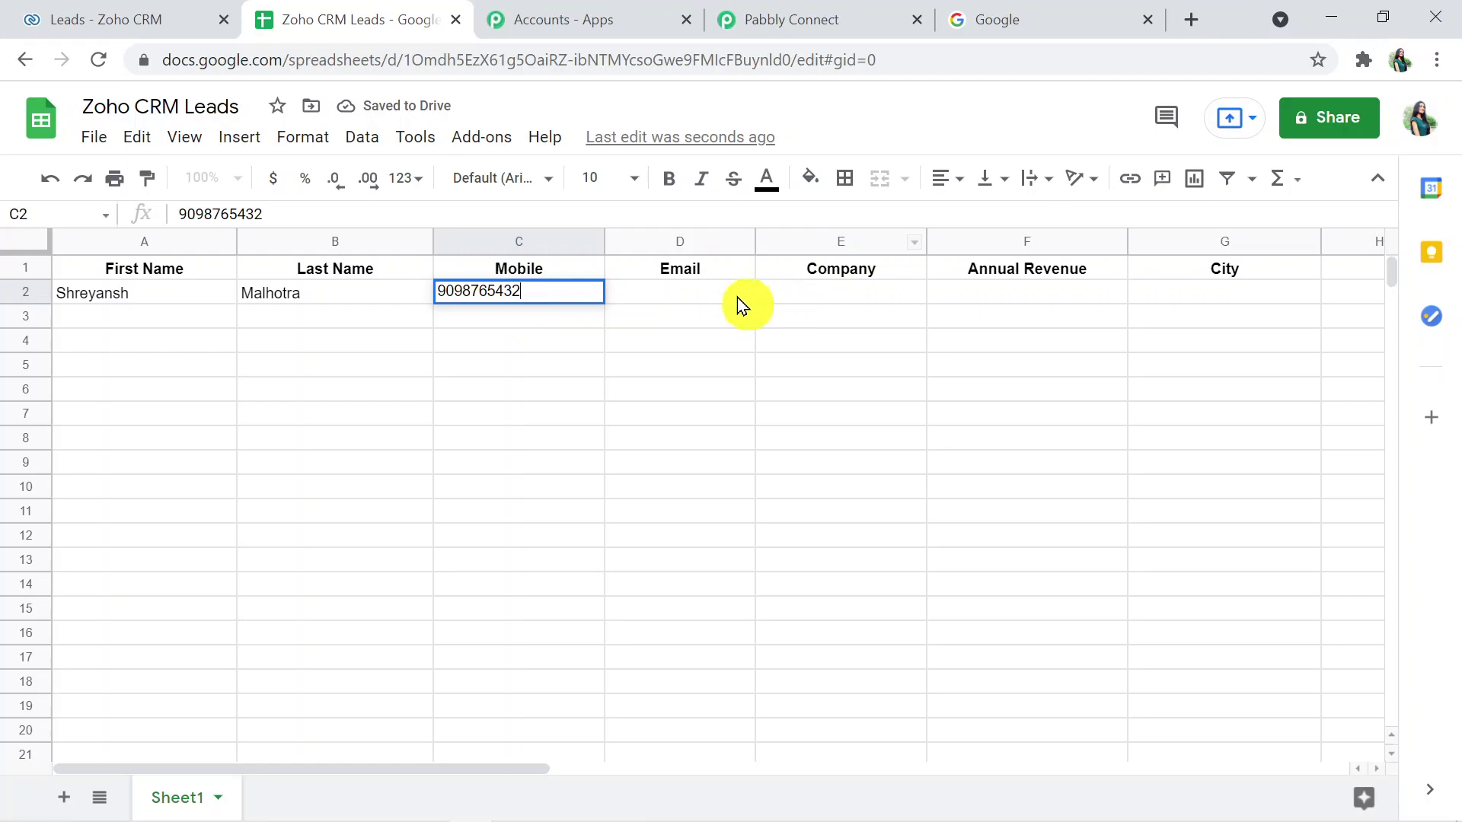
click(711, 294)
- Widen the Email and Company columns and enter the lead's email and company Victoria Pastries
drag(754, 242, 826, 223)
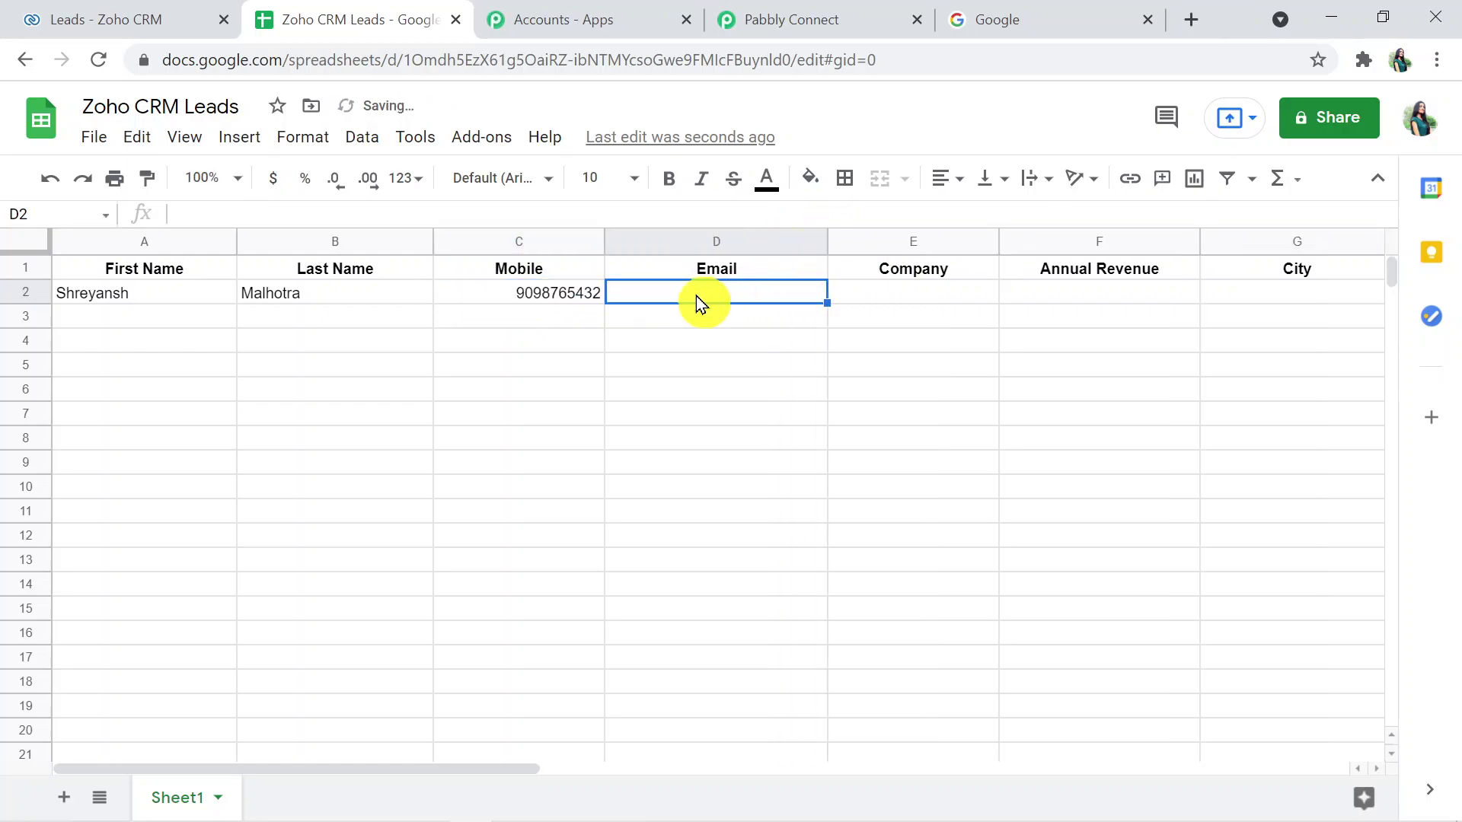
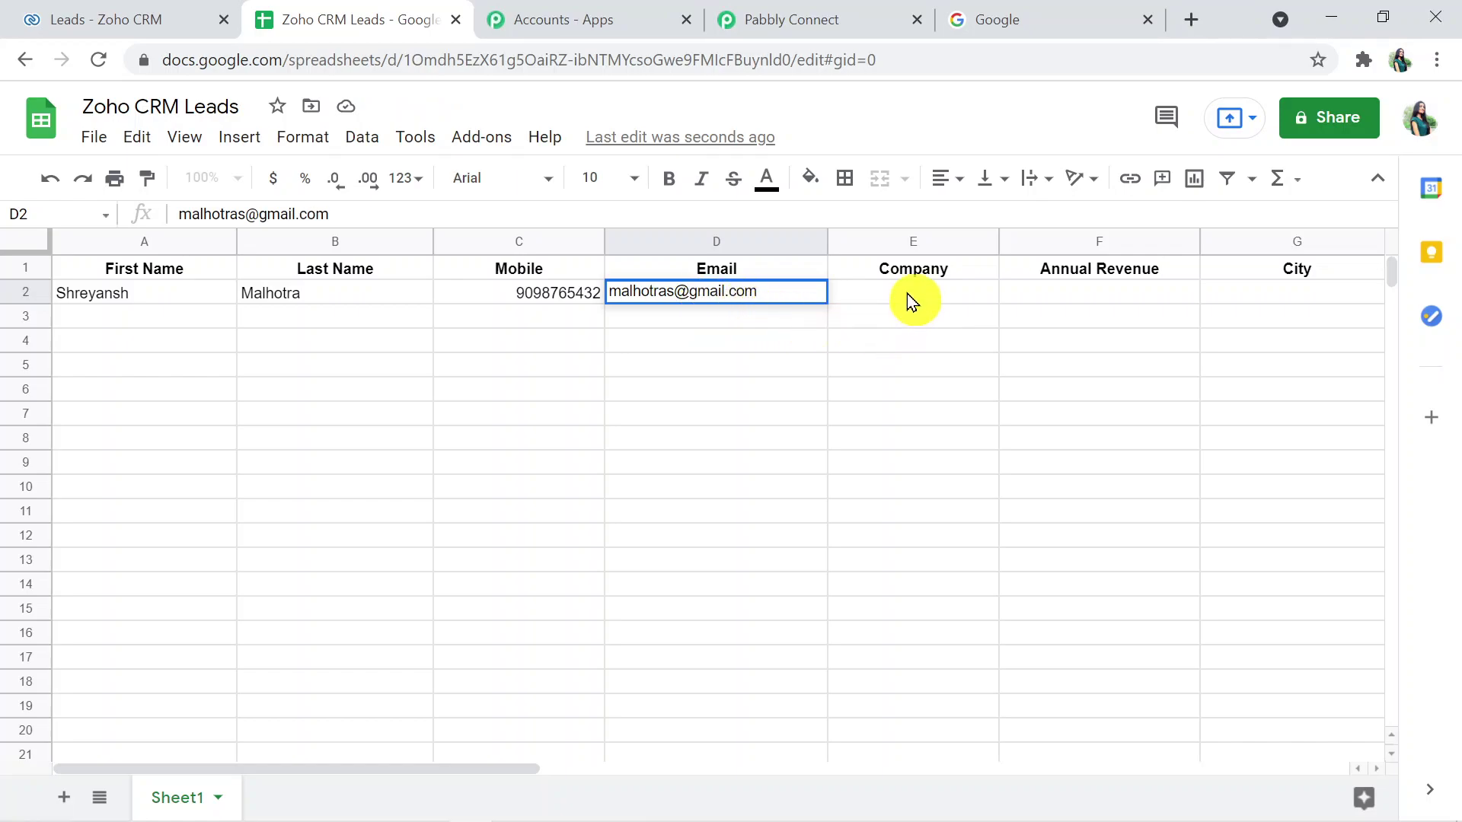
click(907, 294)
drag(998, 237, 1049, 239)
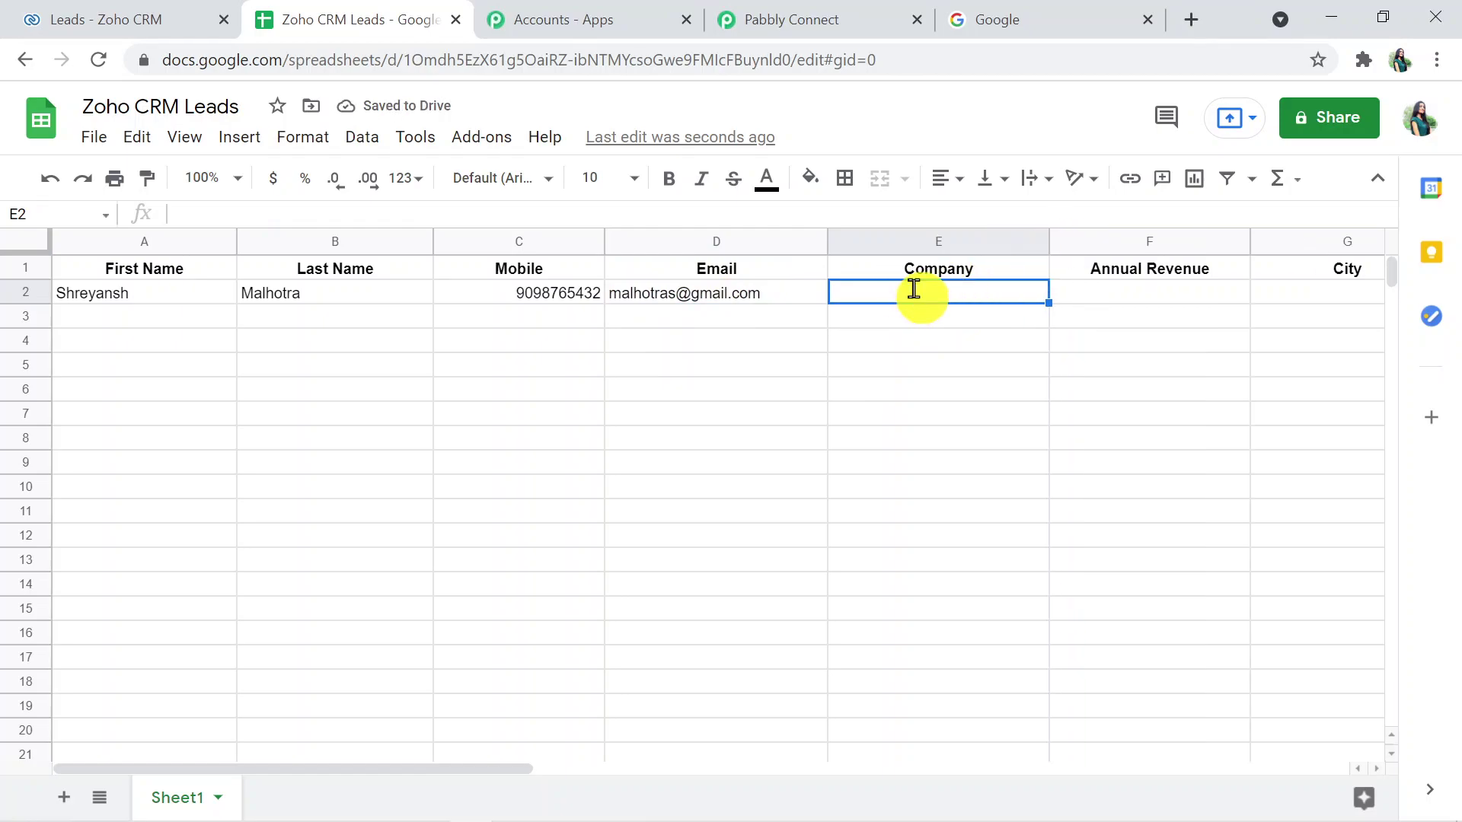
text(Vic)
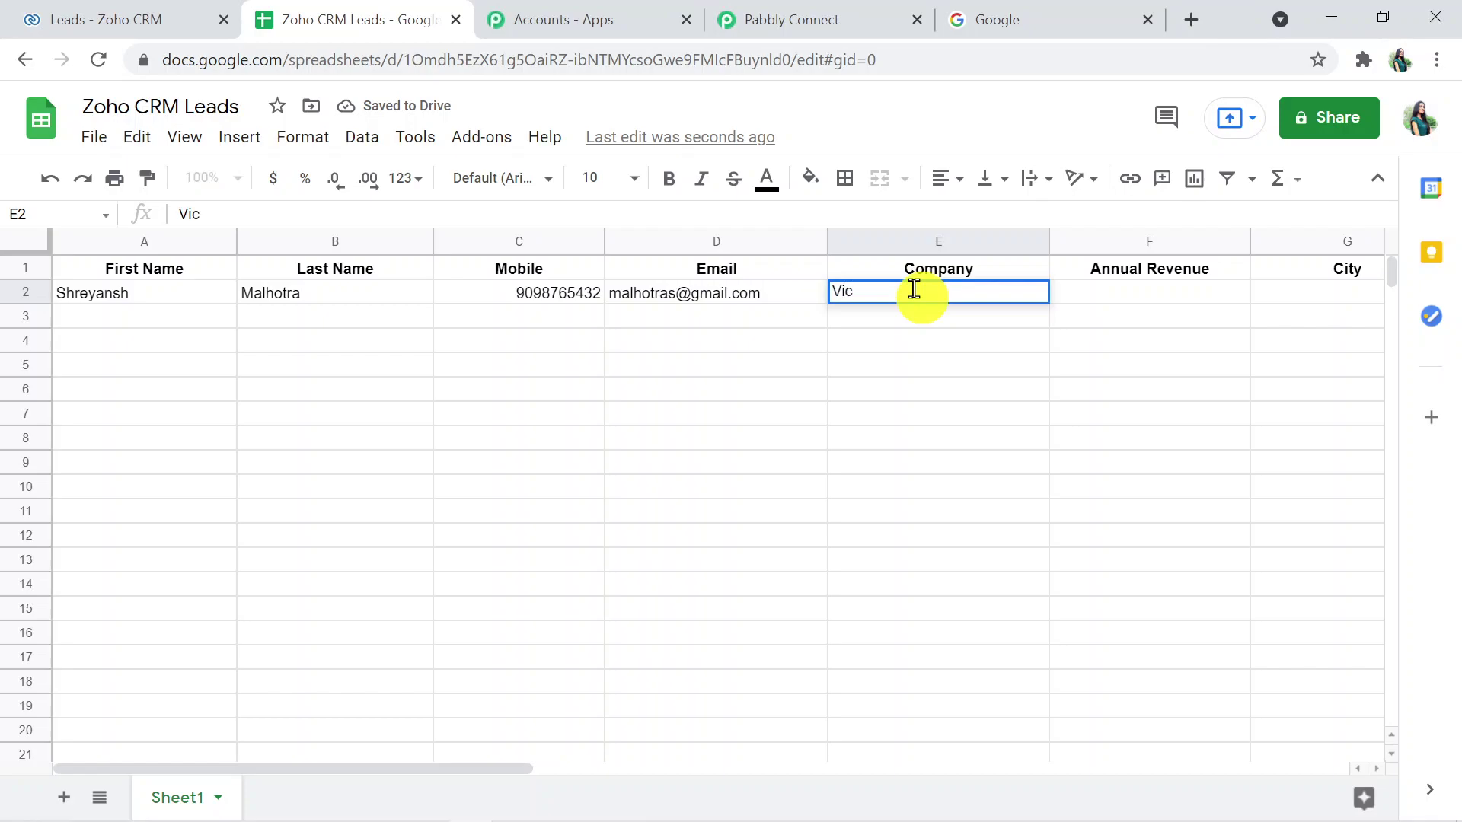
text(toria)
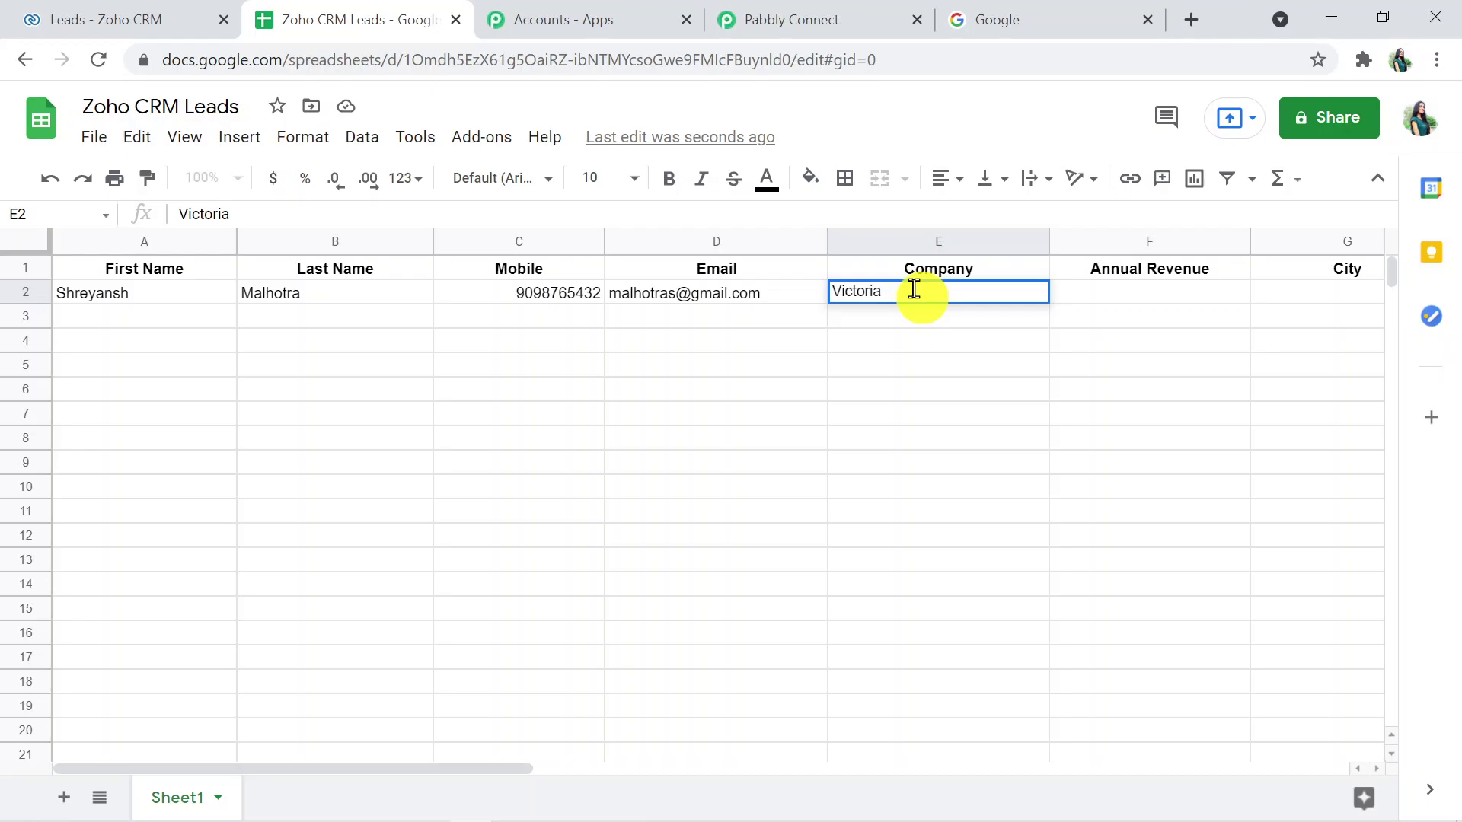
text( Pastries)
key(Tab)
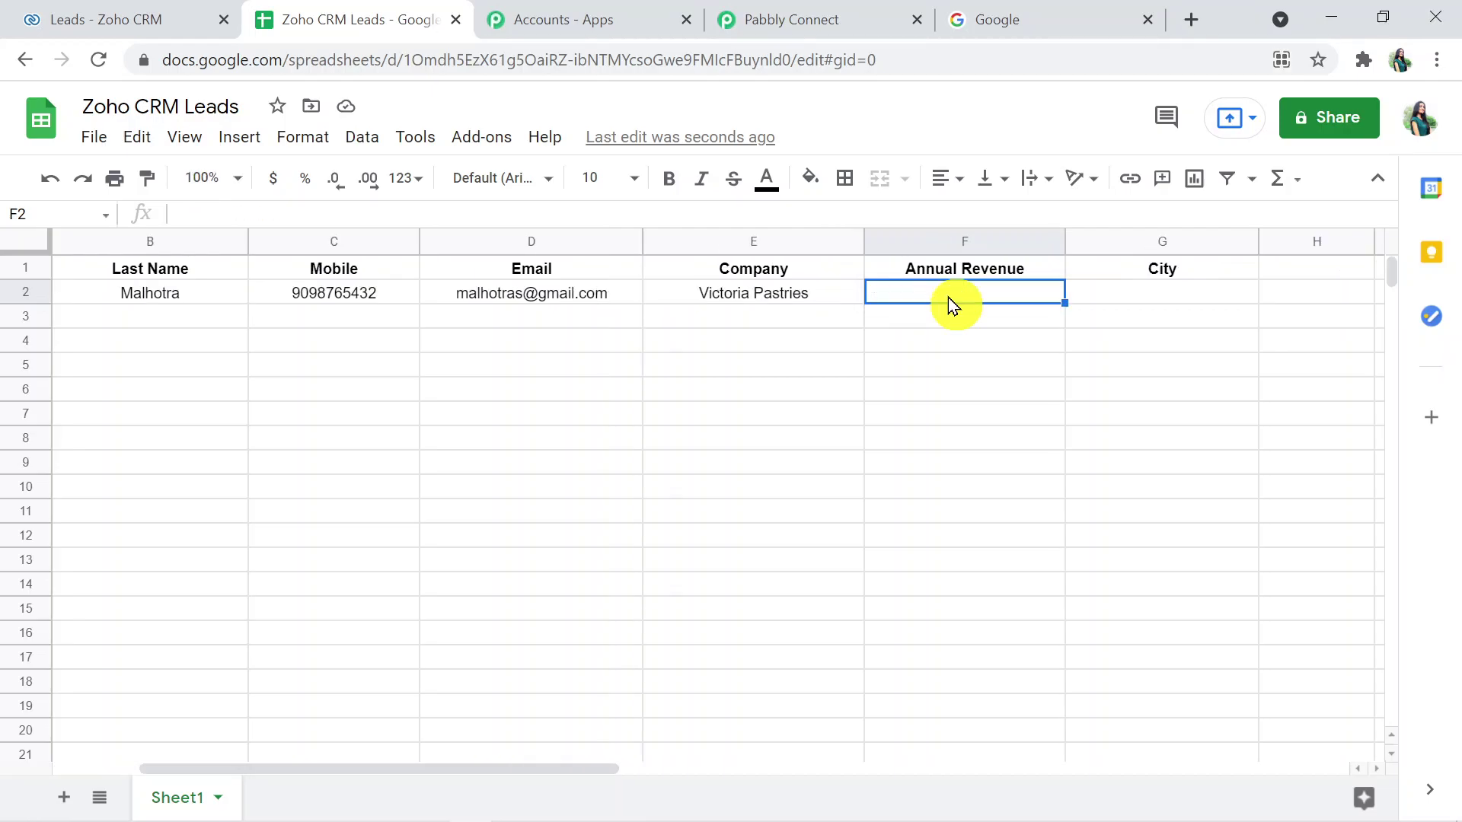
- Enter annual revenue 9000 and city Delhi, then centre both values
text(9000)
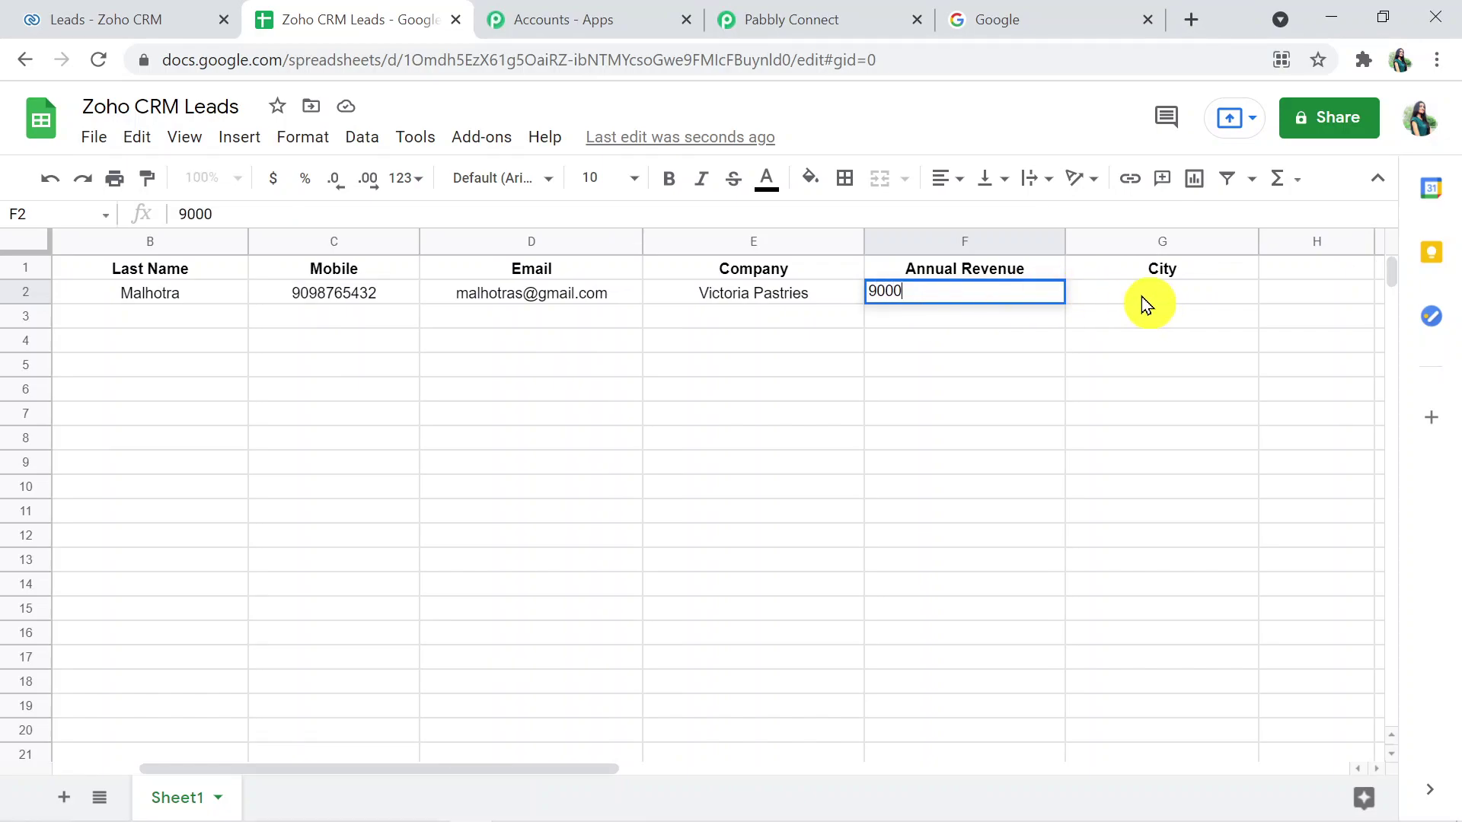
key(Tab)
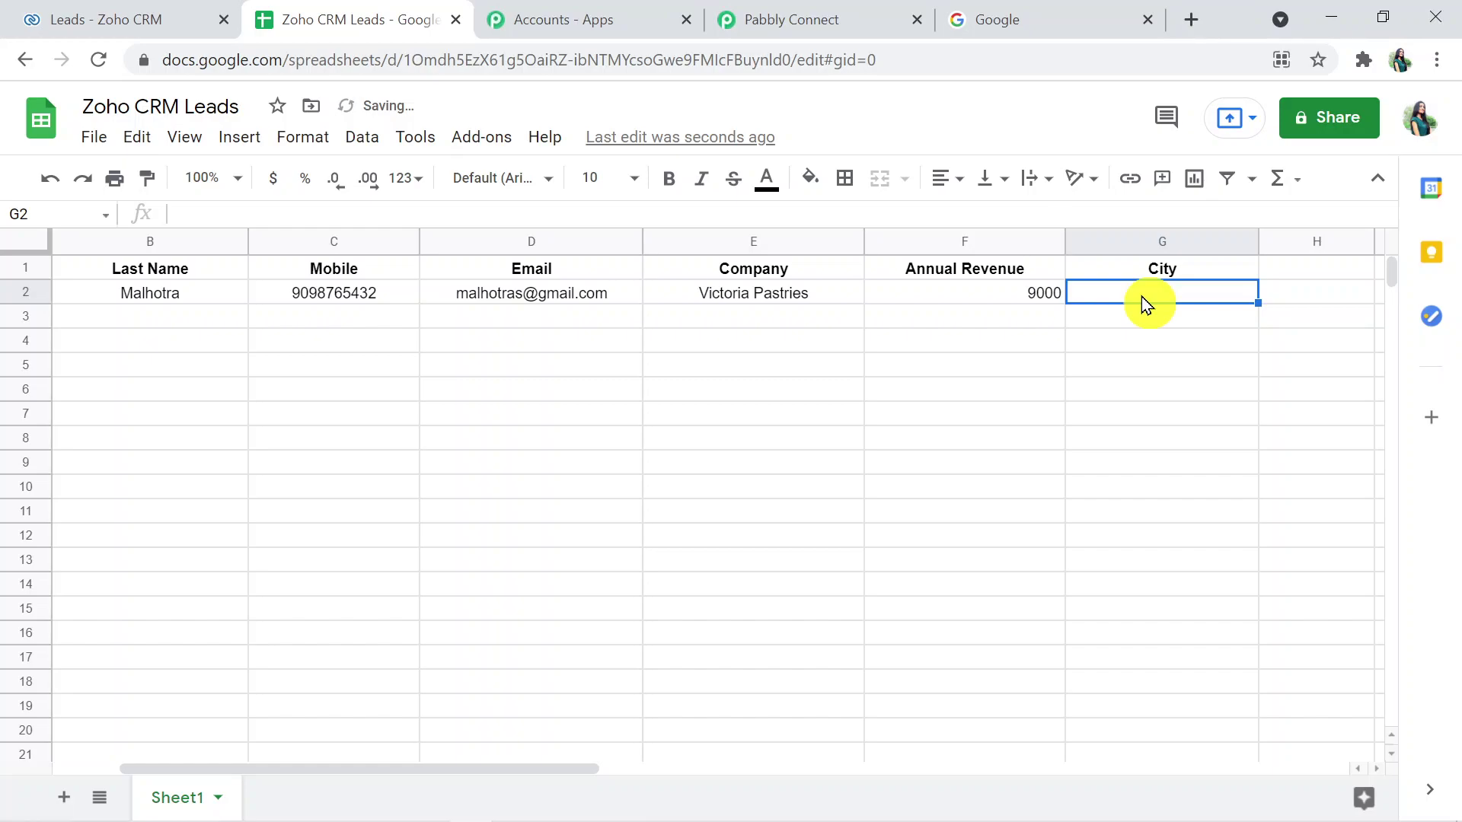
text(Delhi)
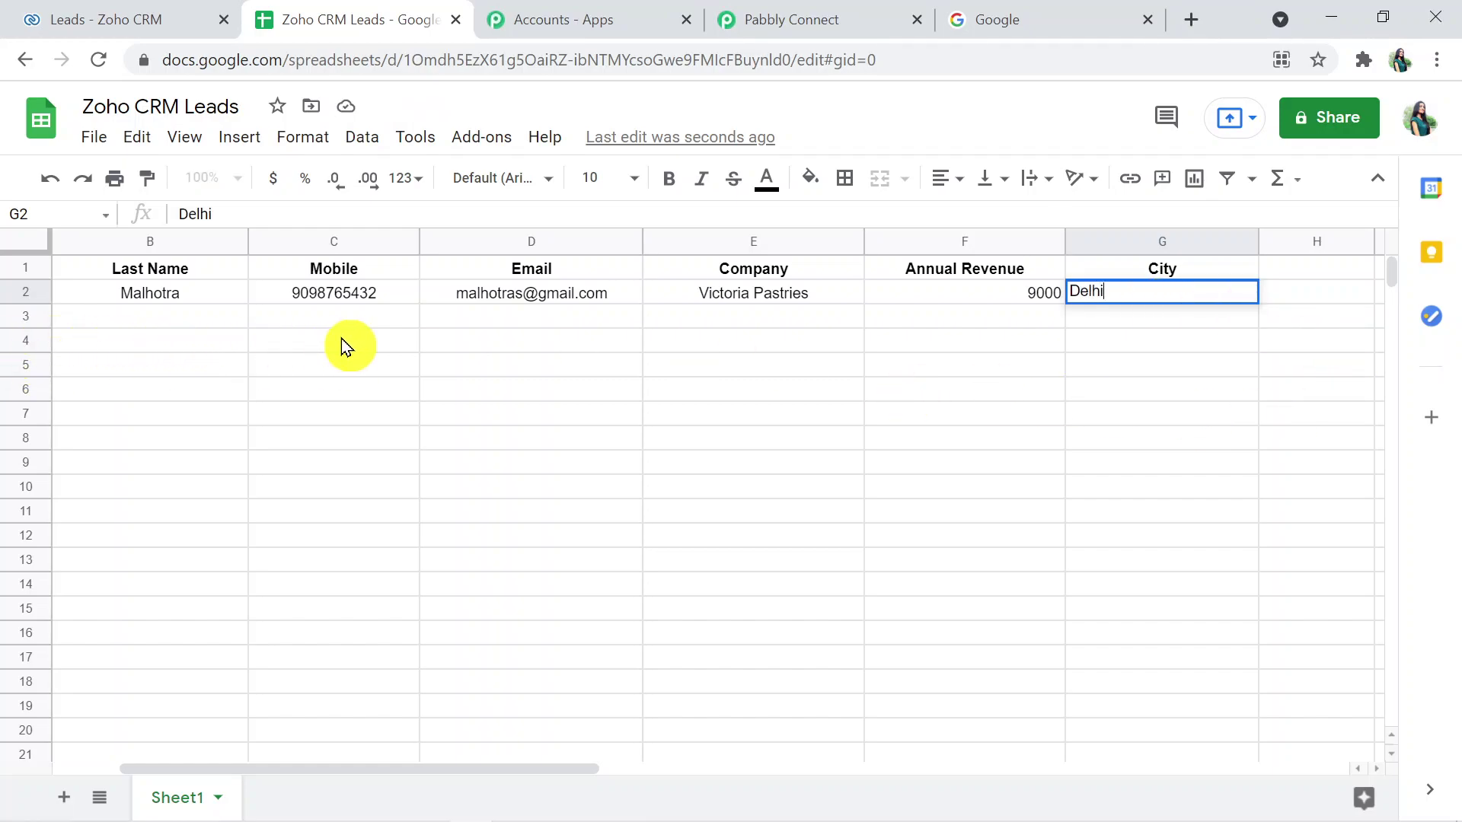
drag(1003, 300, 1107, 294)
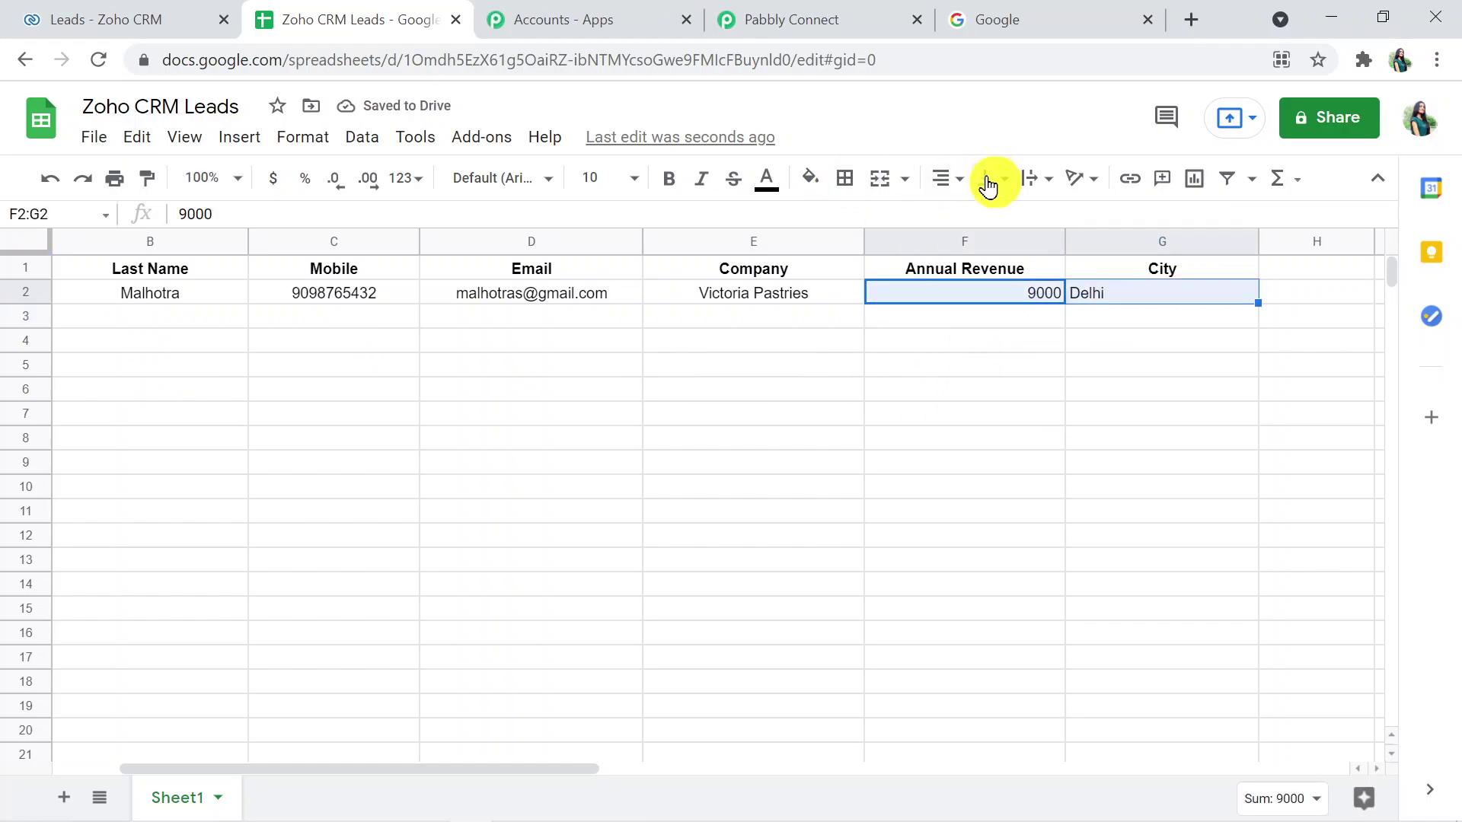
click(958, 180)
click(971, 218)
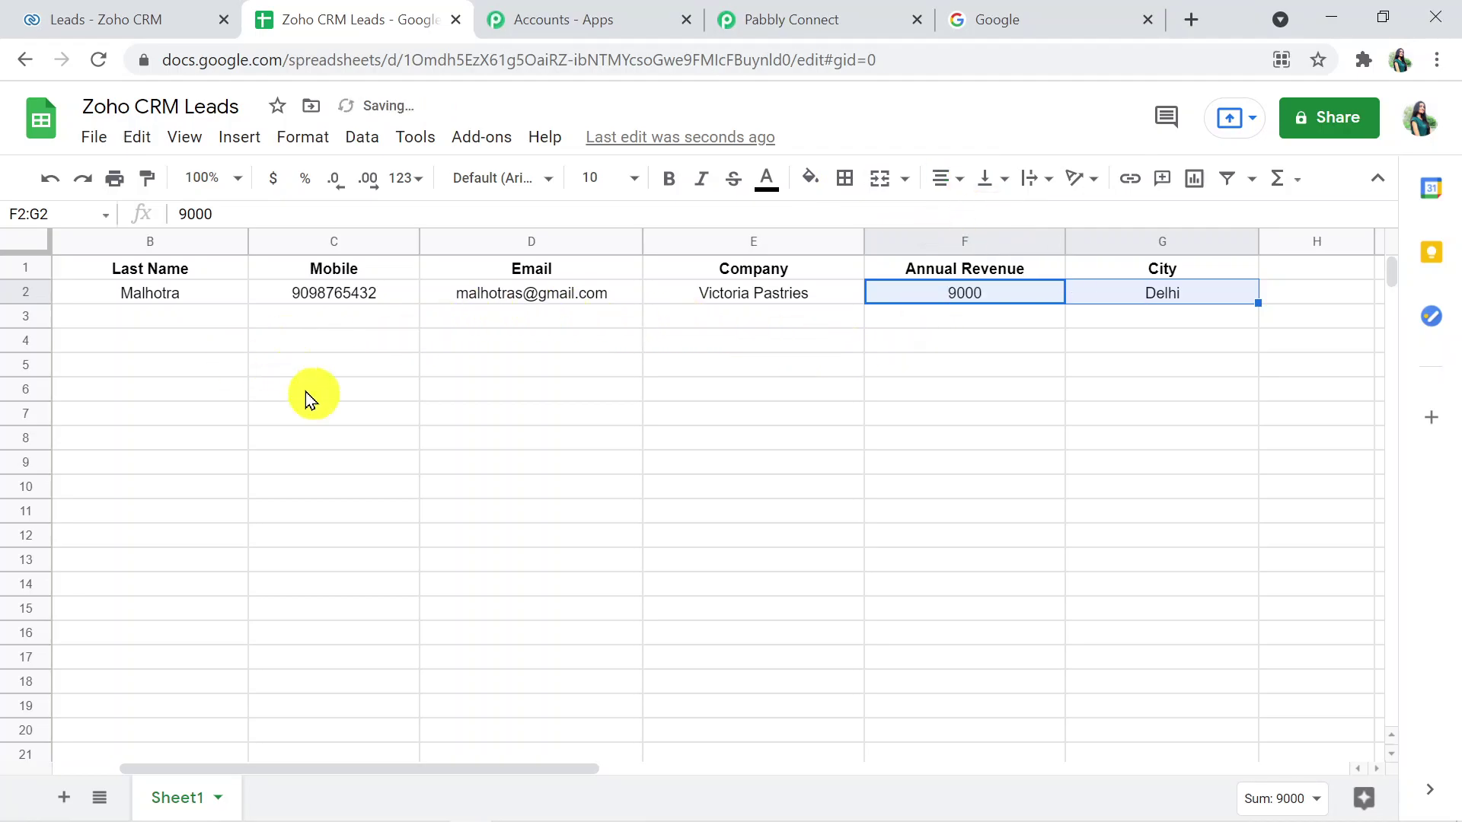
drag(427, 770, 340, 761)
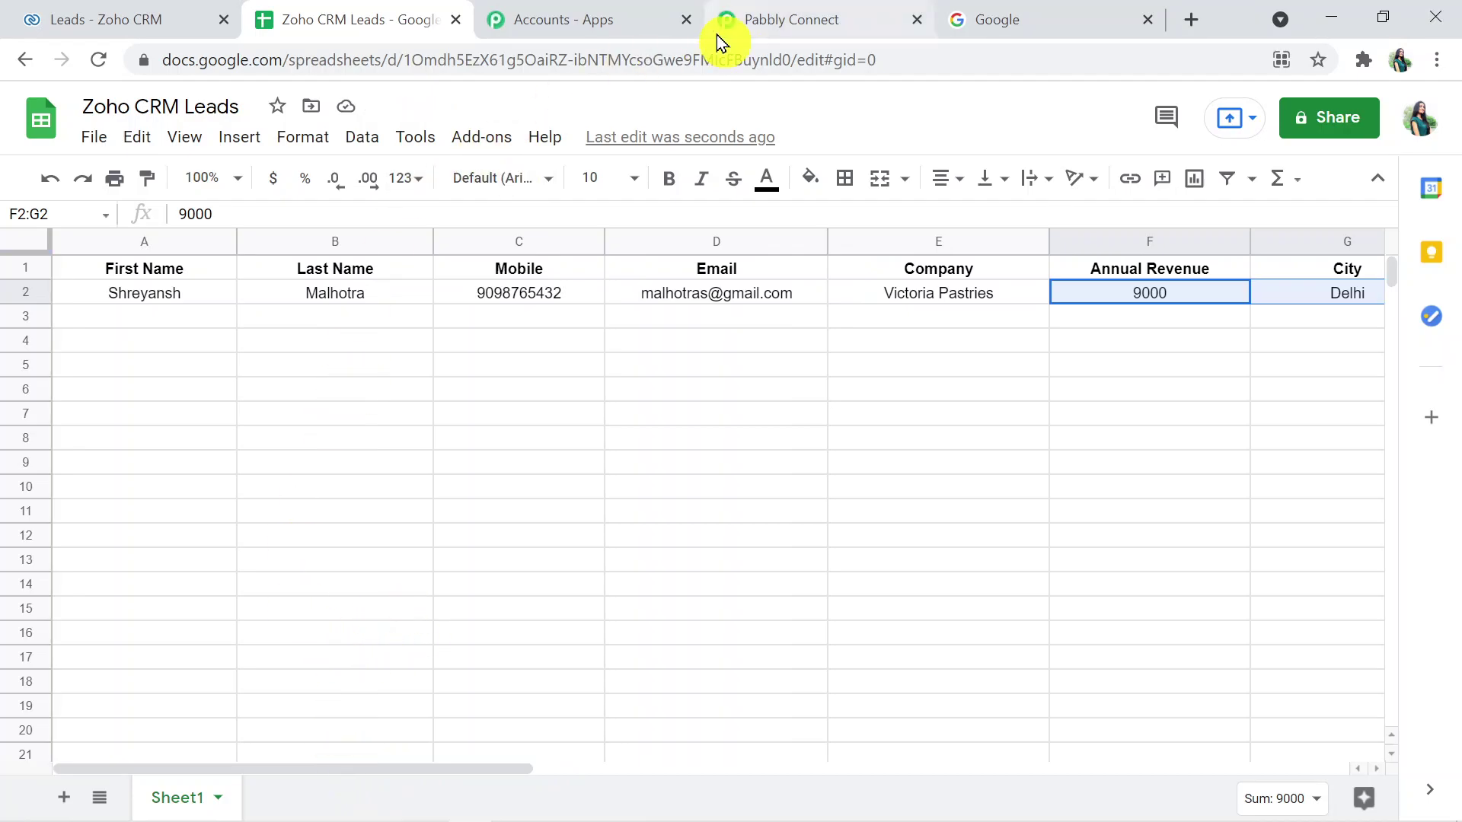
- Copy the waiting Pabbly Connect webhook URL and return to the Zoho CRM Leads spreadsheet
click(814, 15)
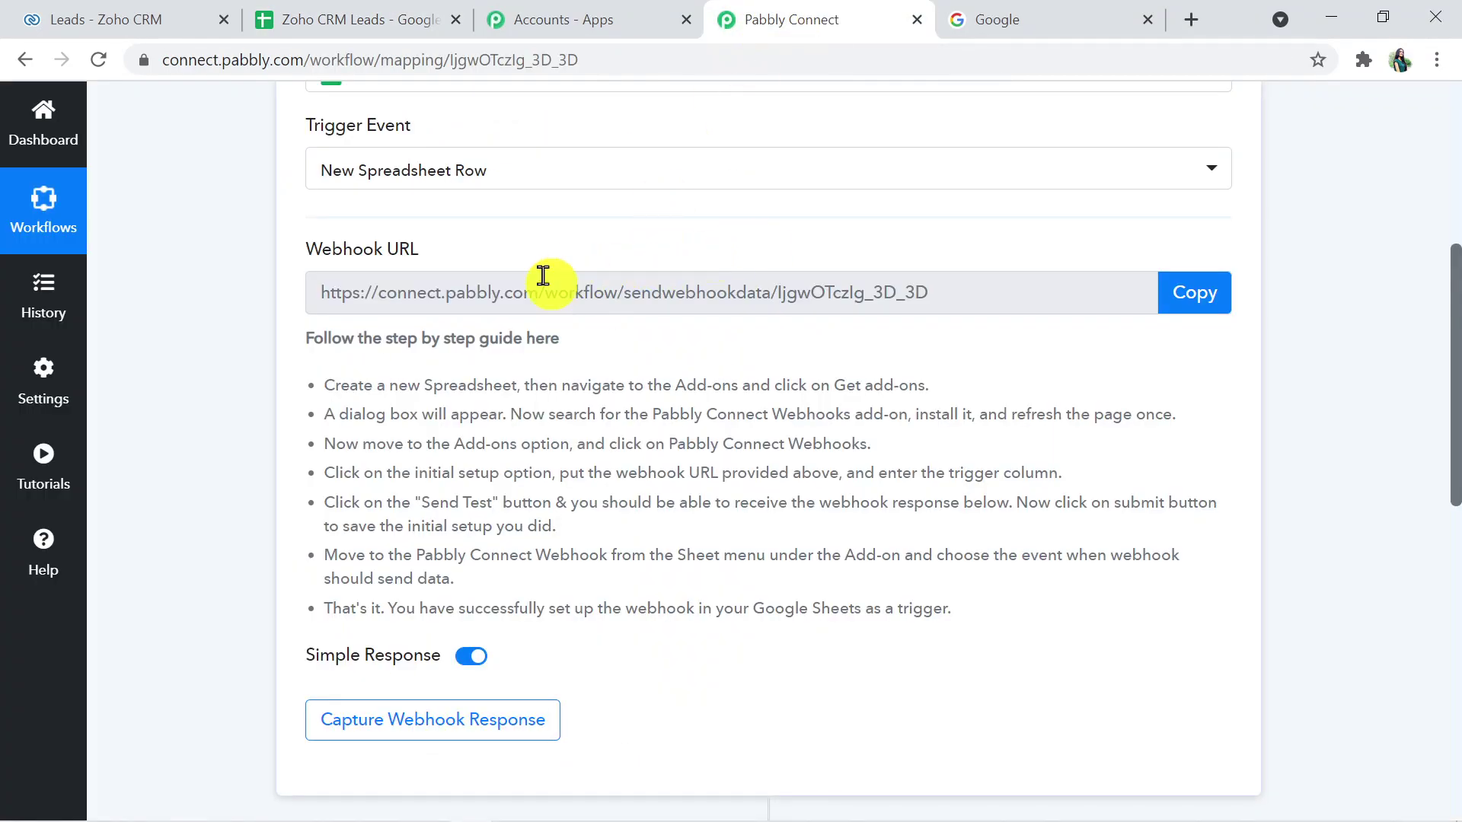
click(1200, 297)
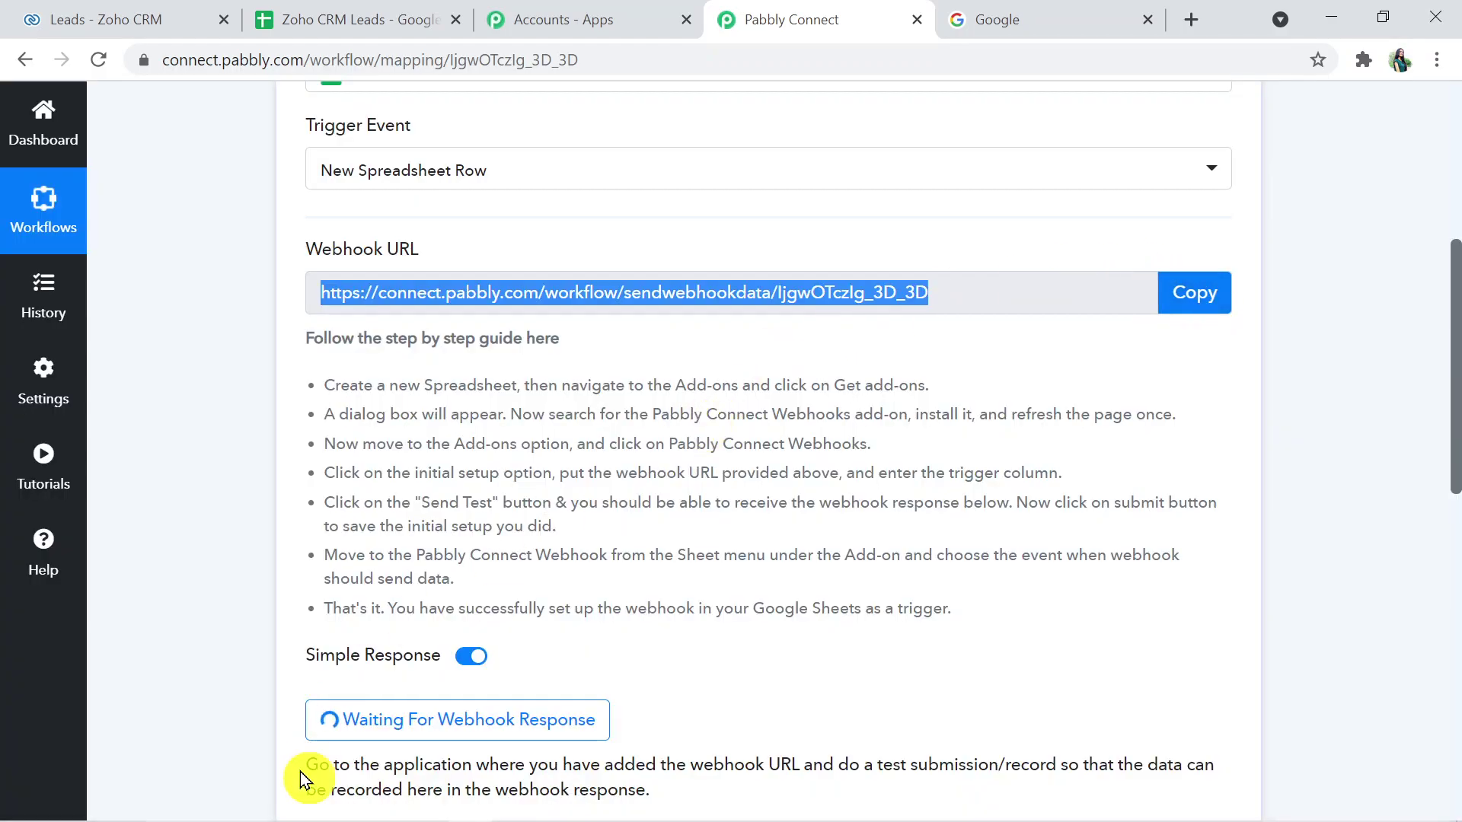
click(512, 727)
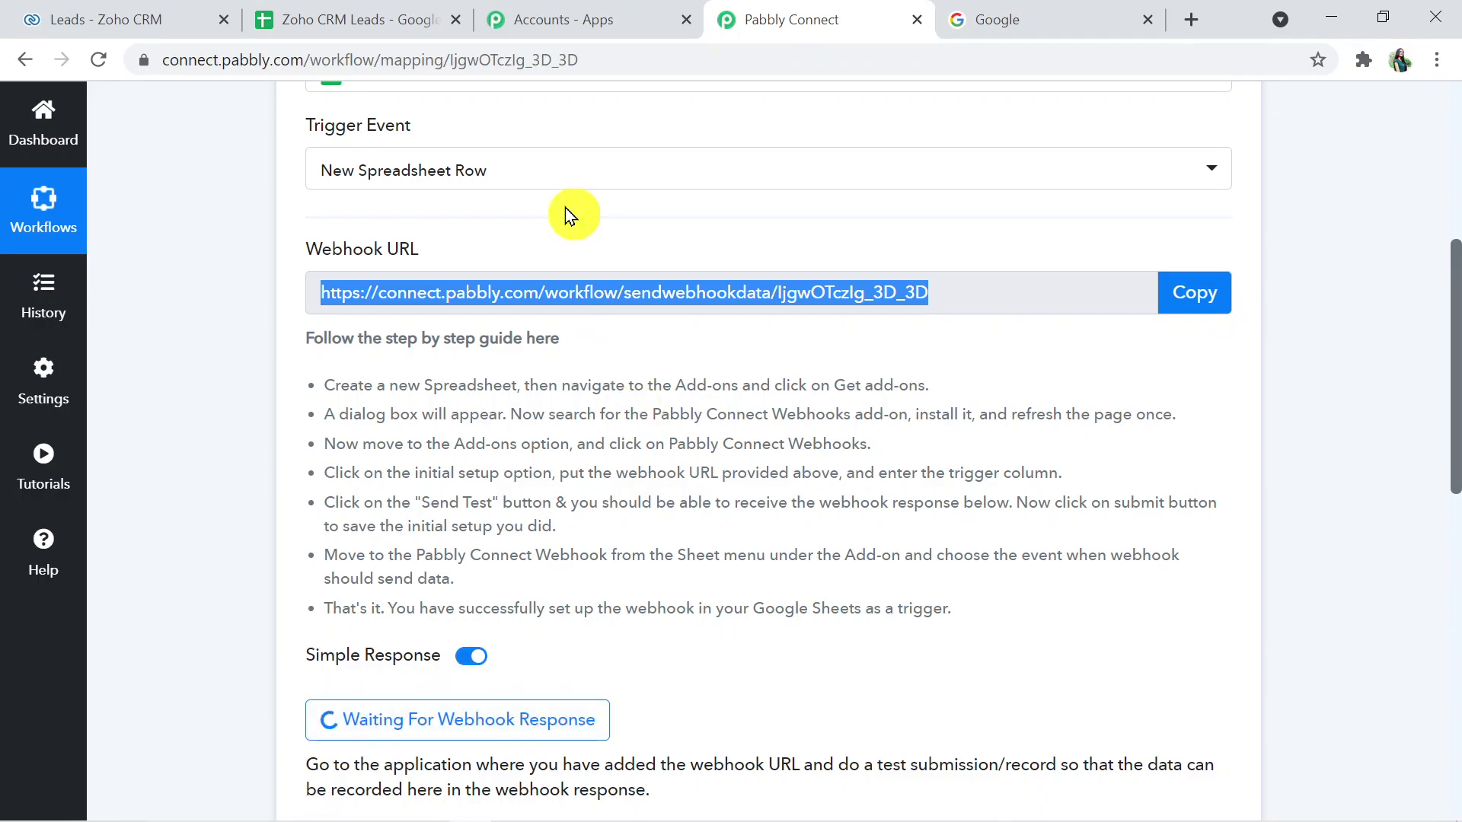
click(357, 13)
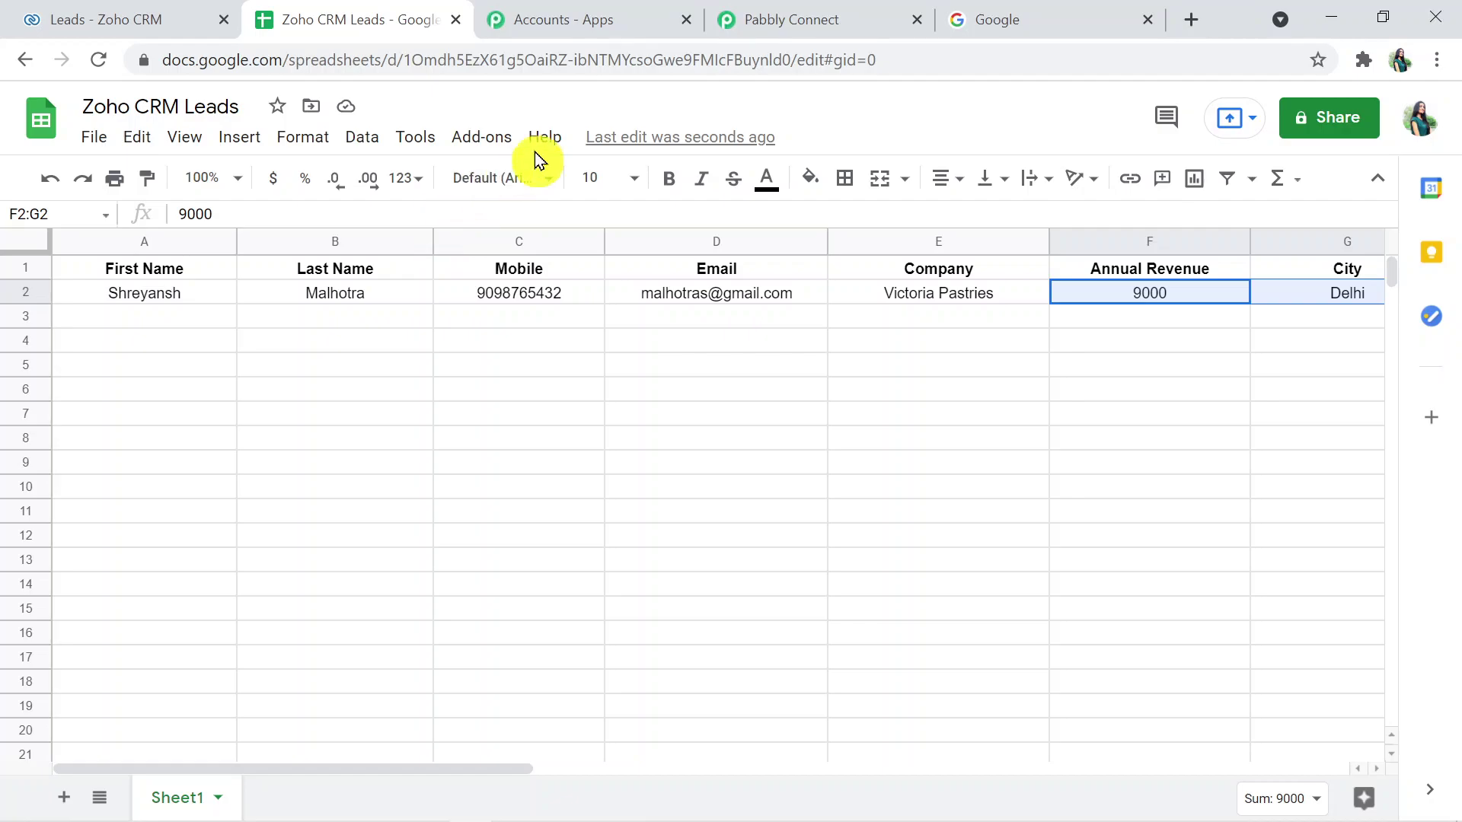
click(474, 135)
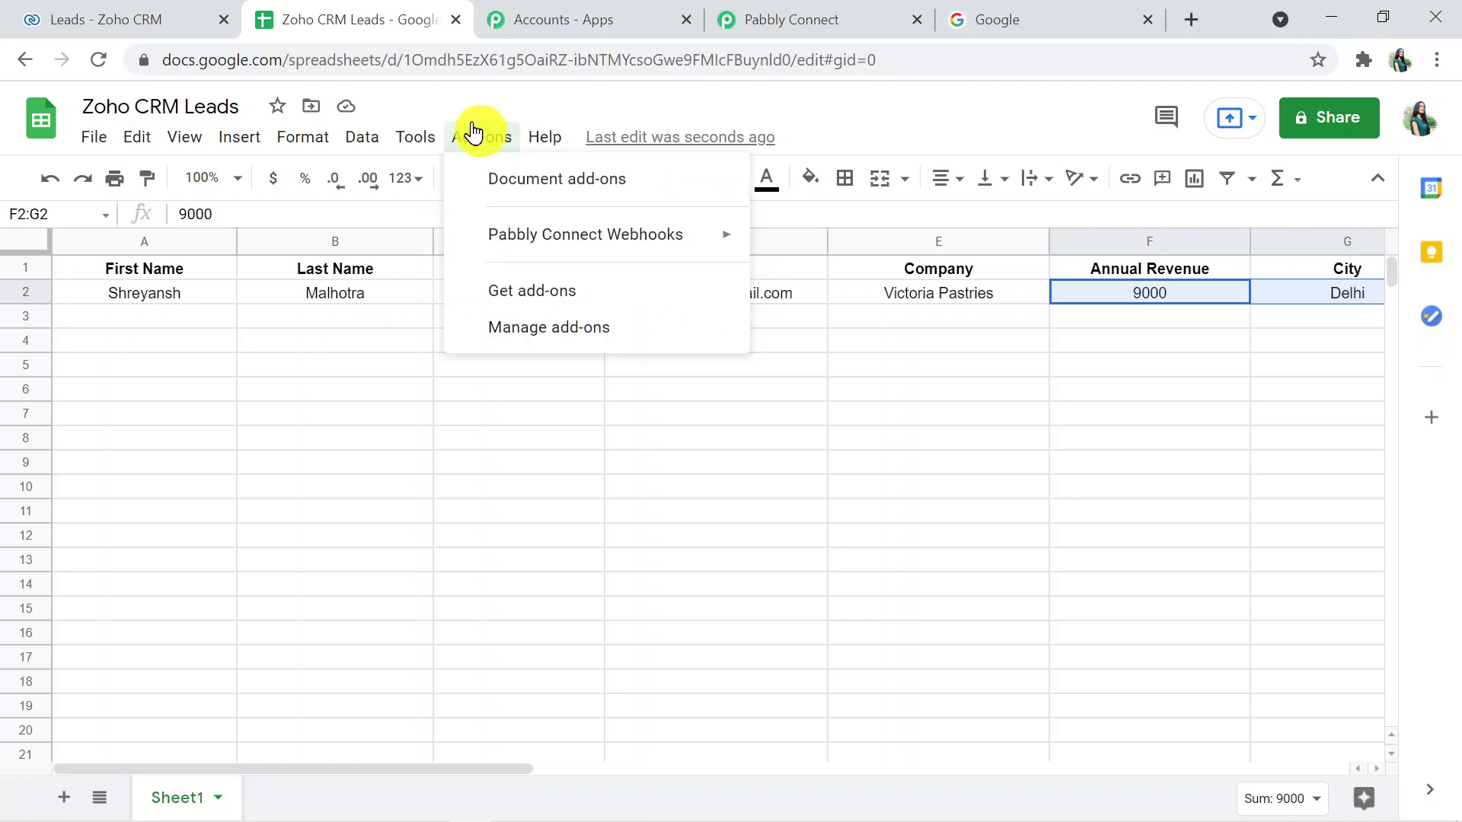
mouse_move(519, 238)
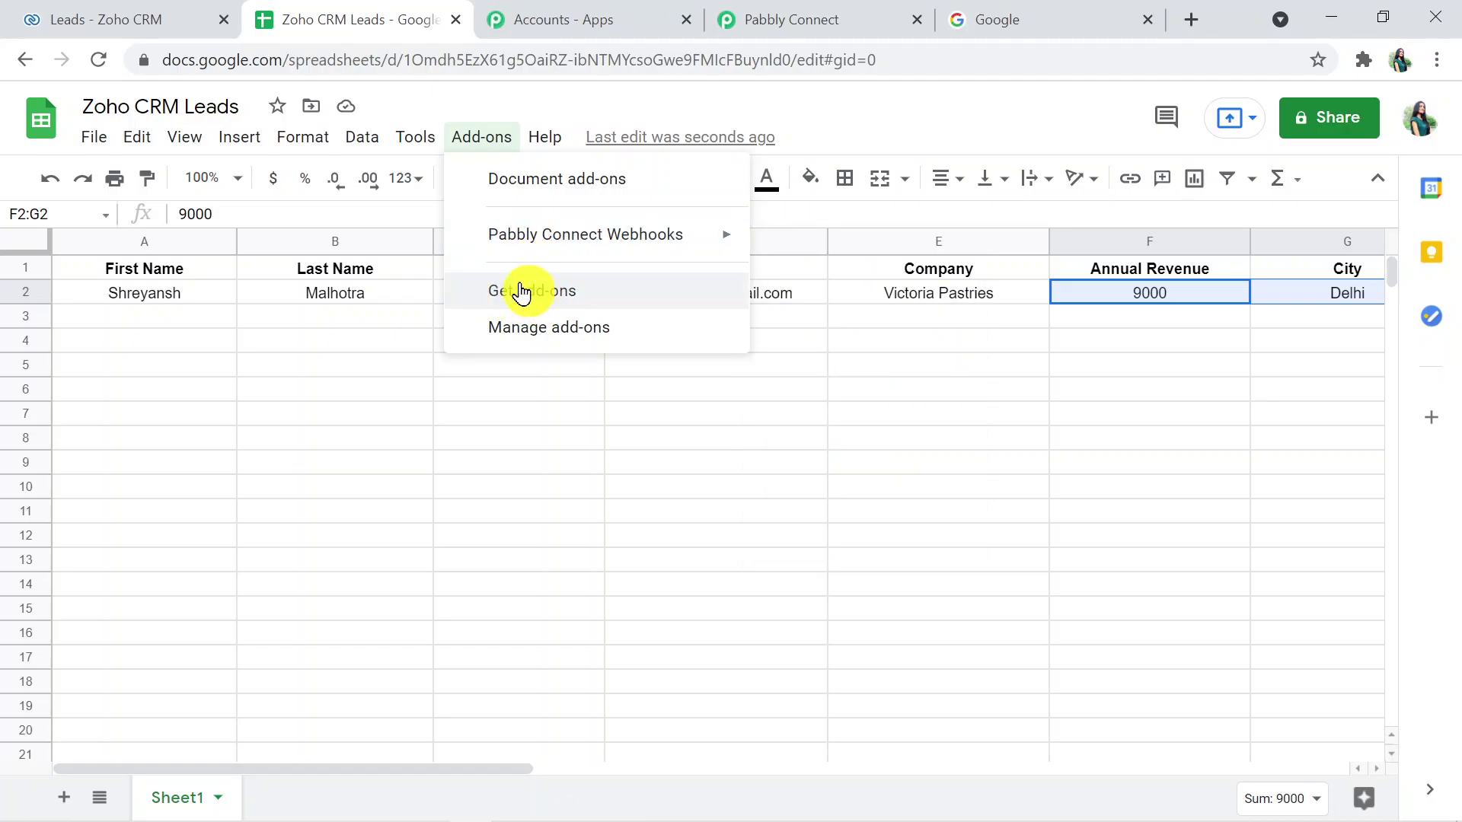
click(539, 290)
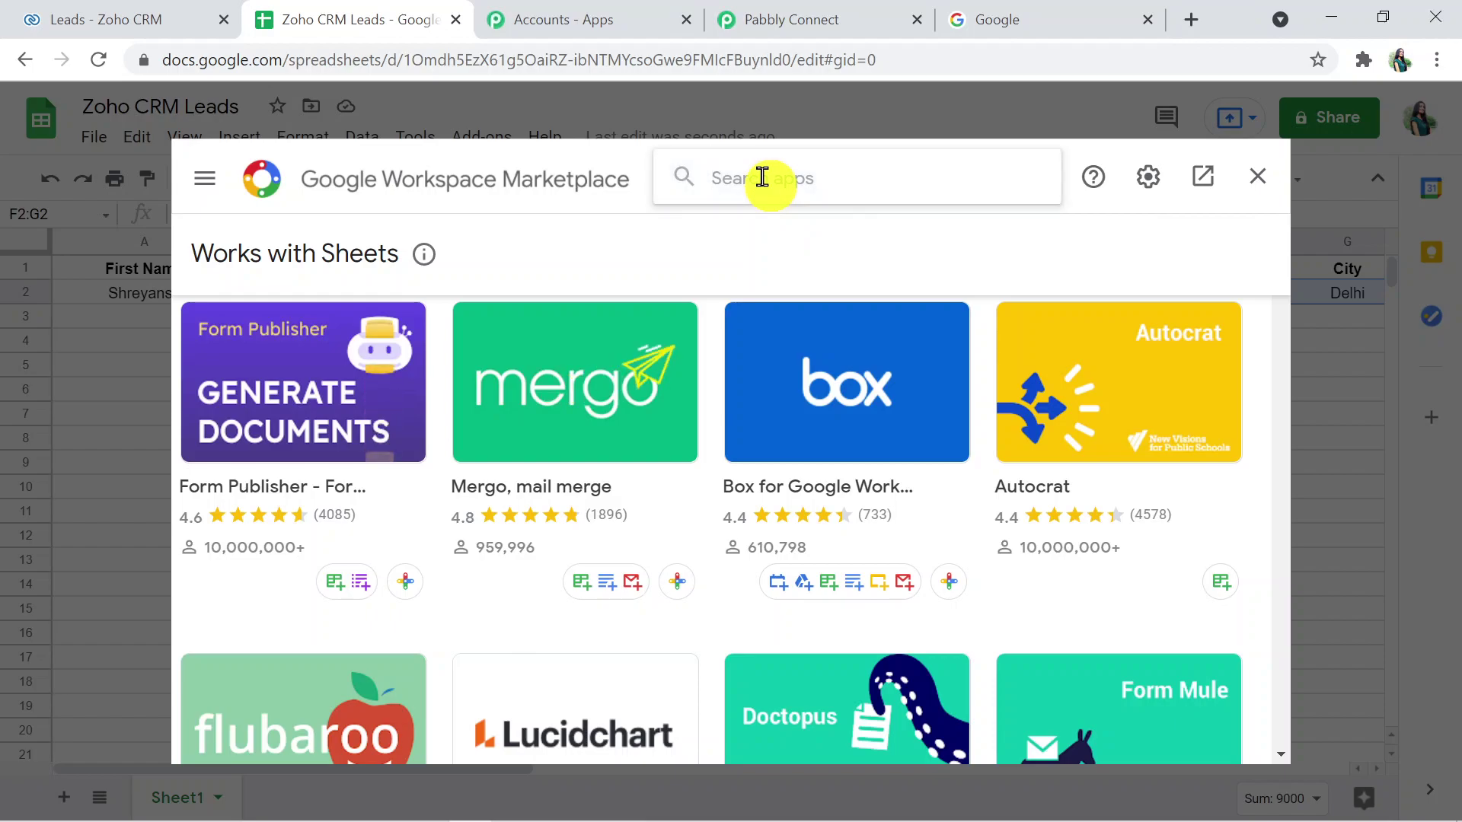
click(762, 177)
text(pabbly)
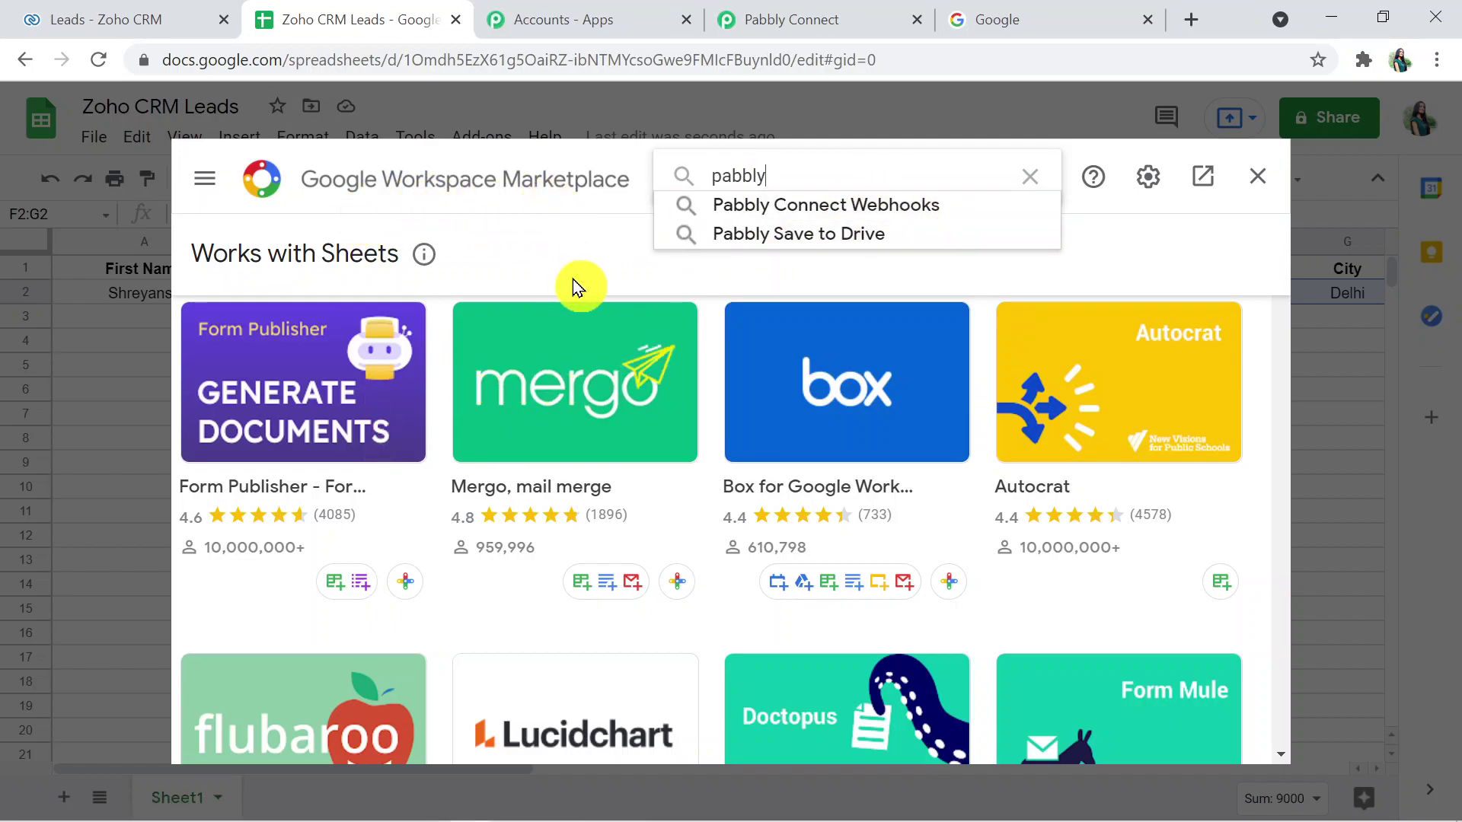
click(747, 208)
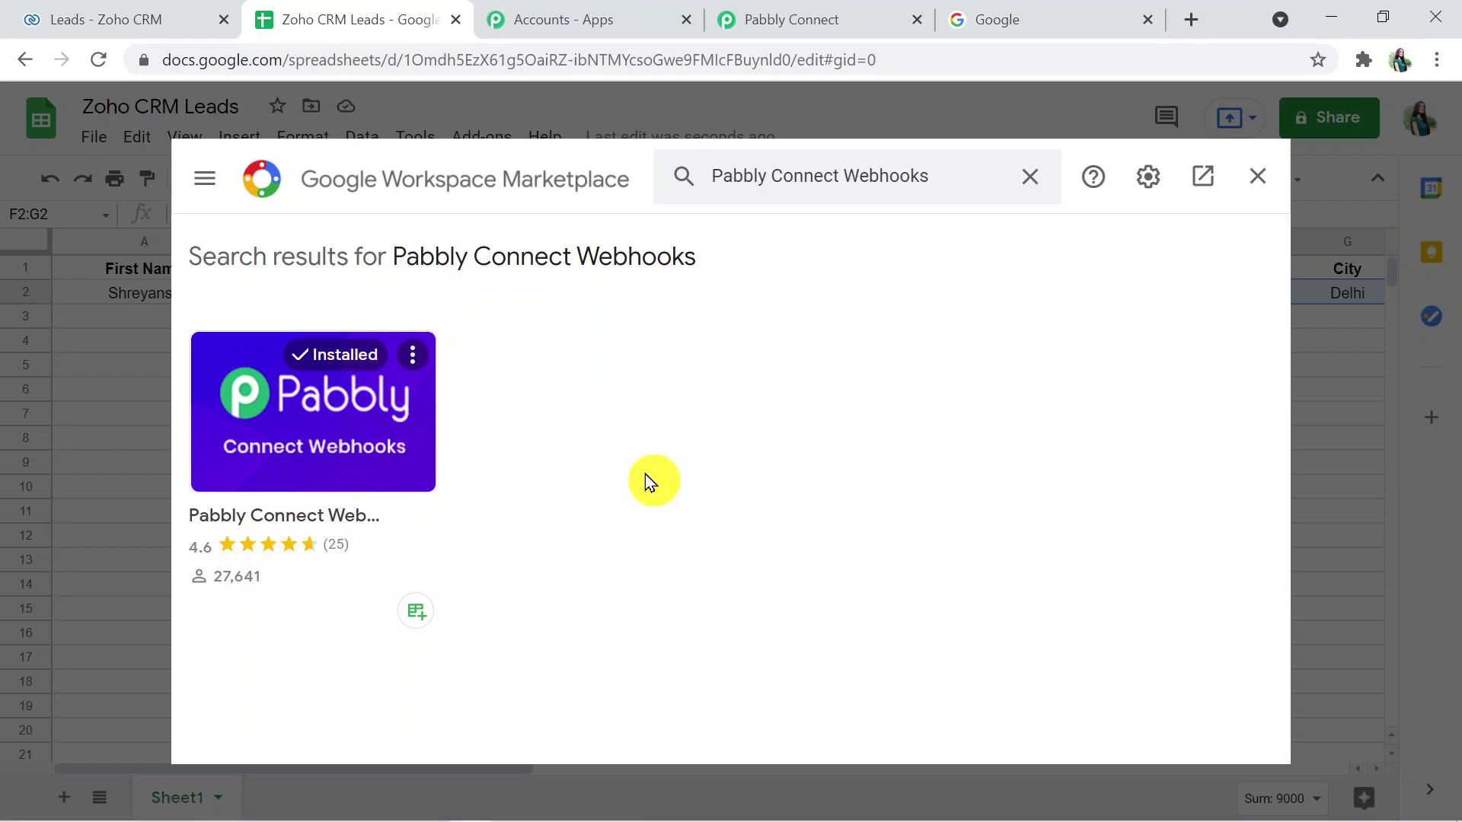
click(1268, 174)
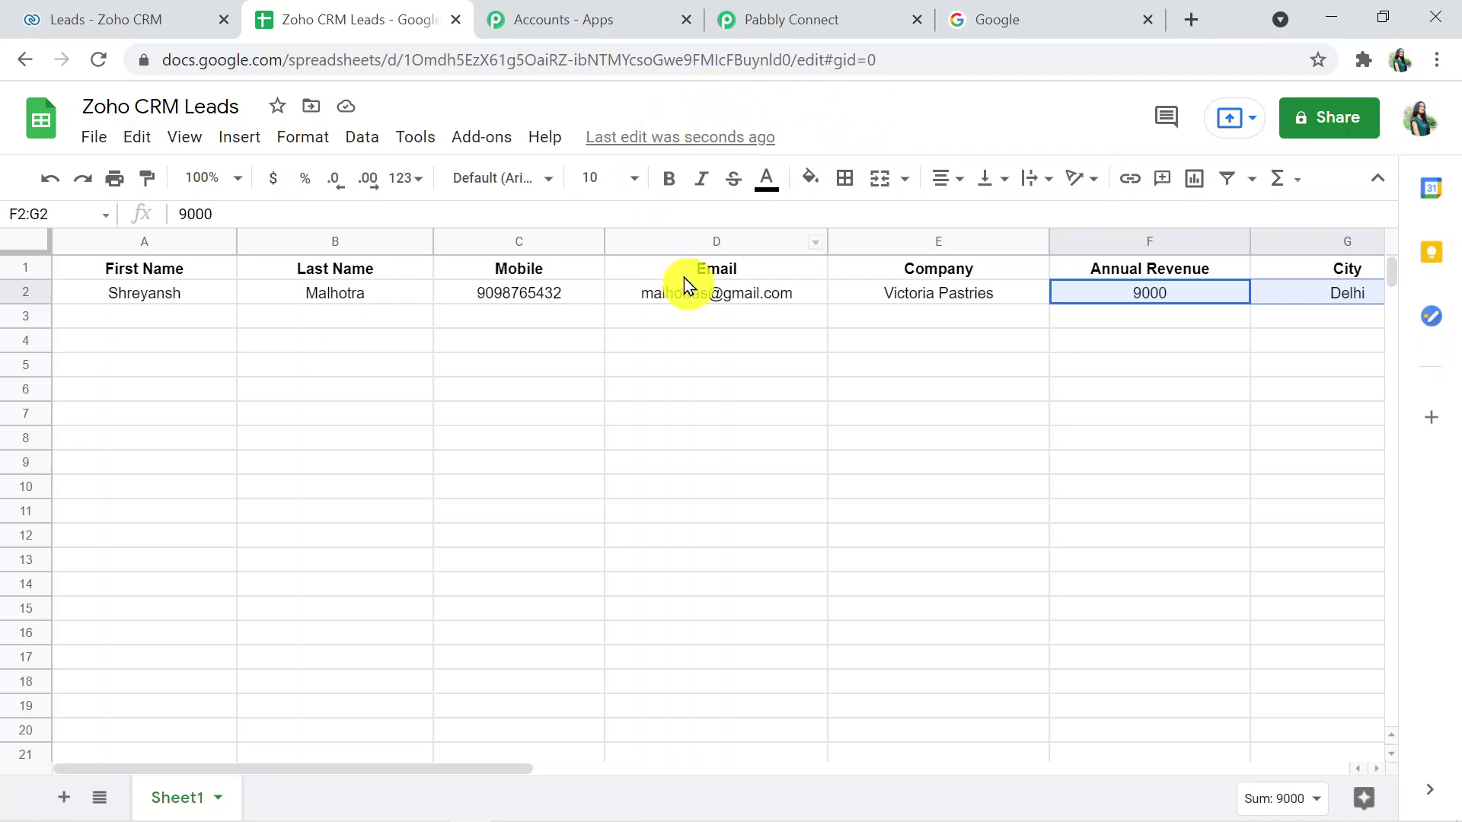
- Open the Pabbly Connect Webhooks initial setup and paste the copied webhook URL into it
click(491, 137)
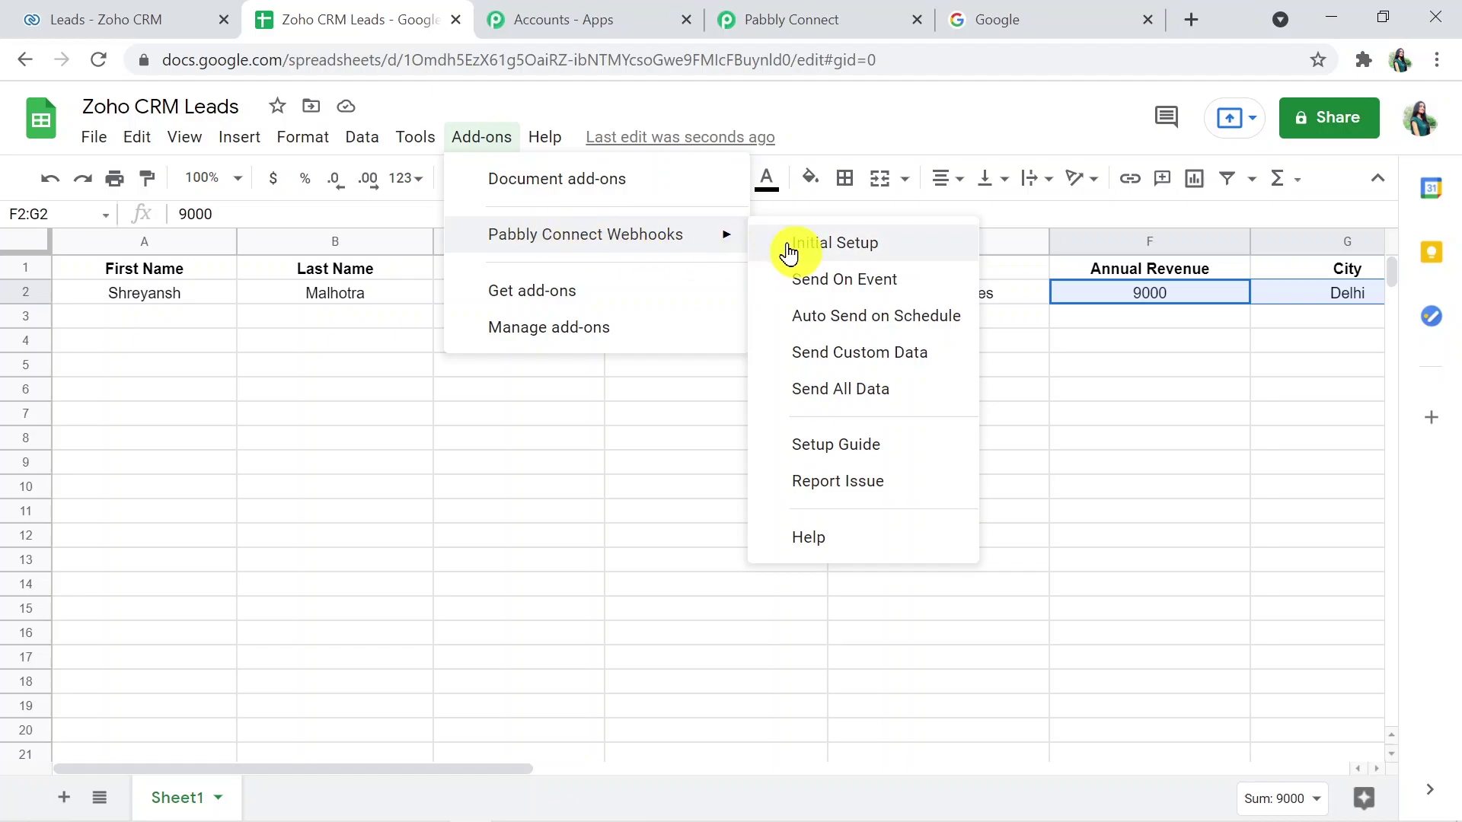
click(787, 248)
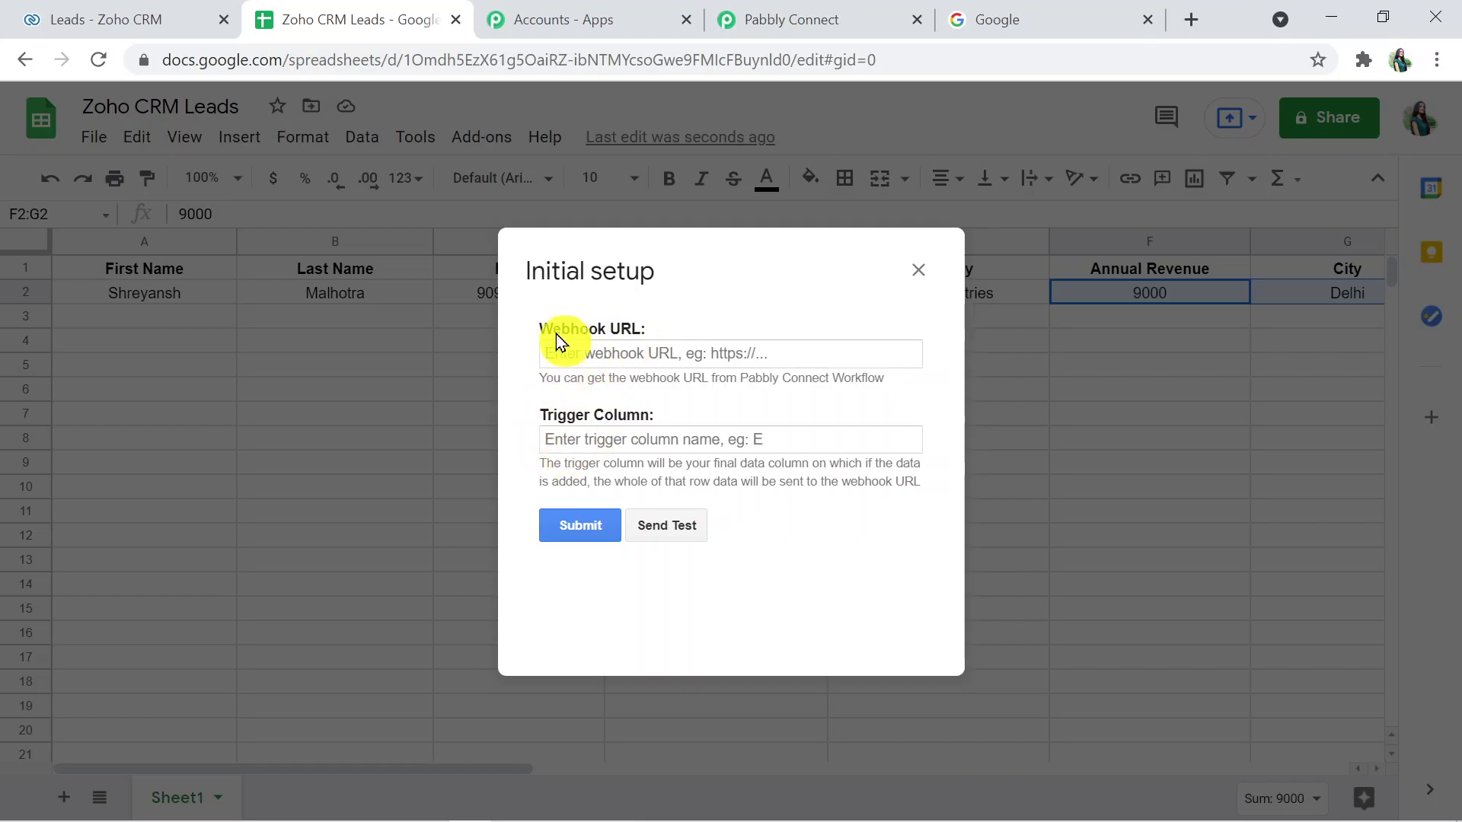
click(577, 346)
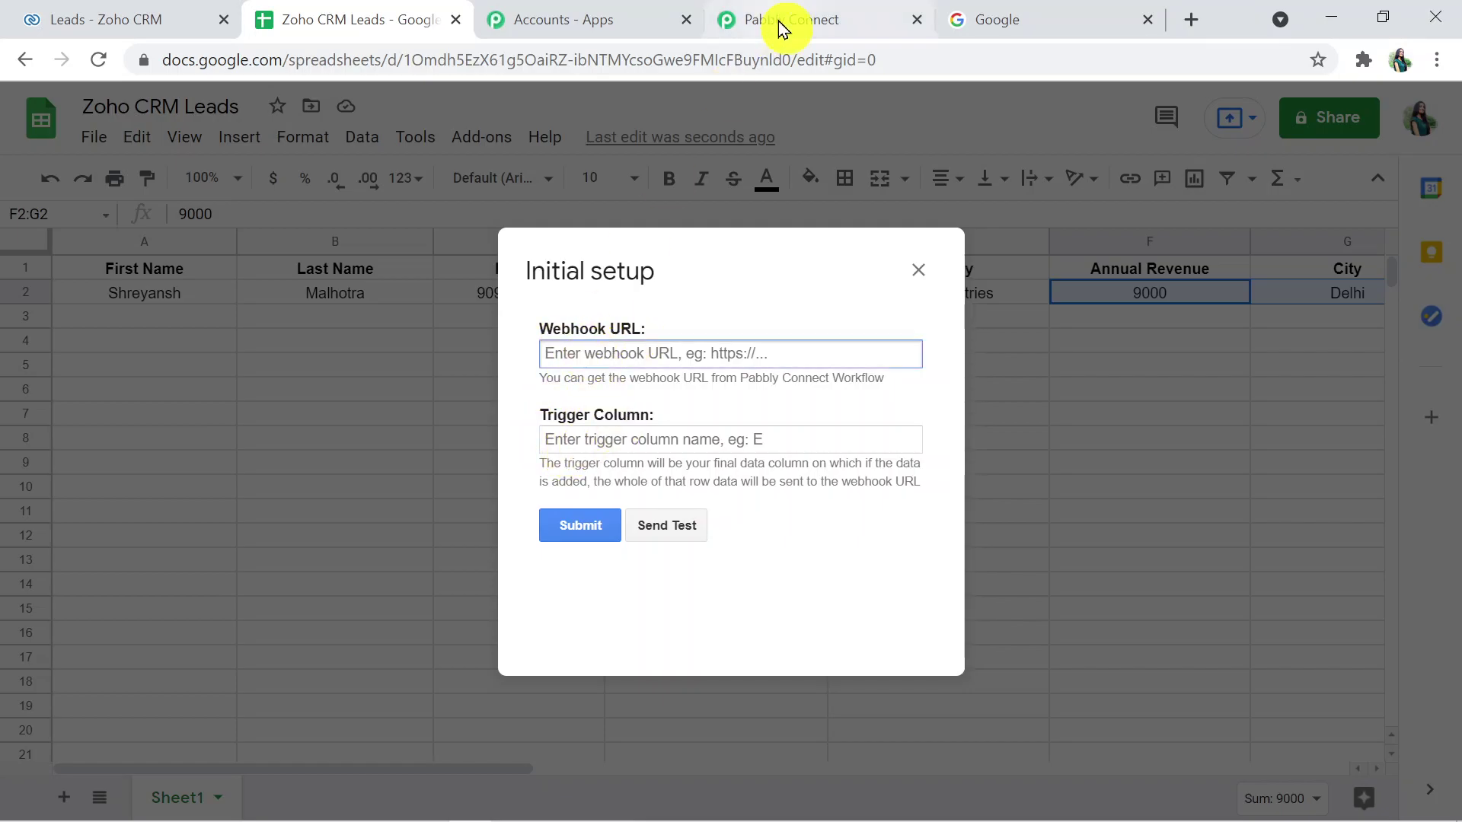
click(782, 26)
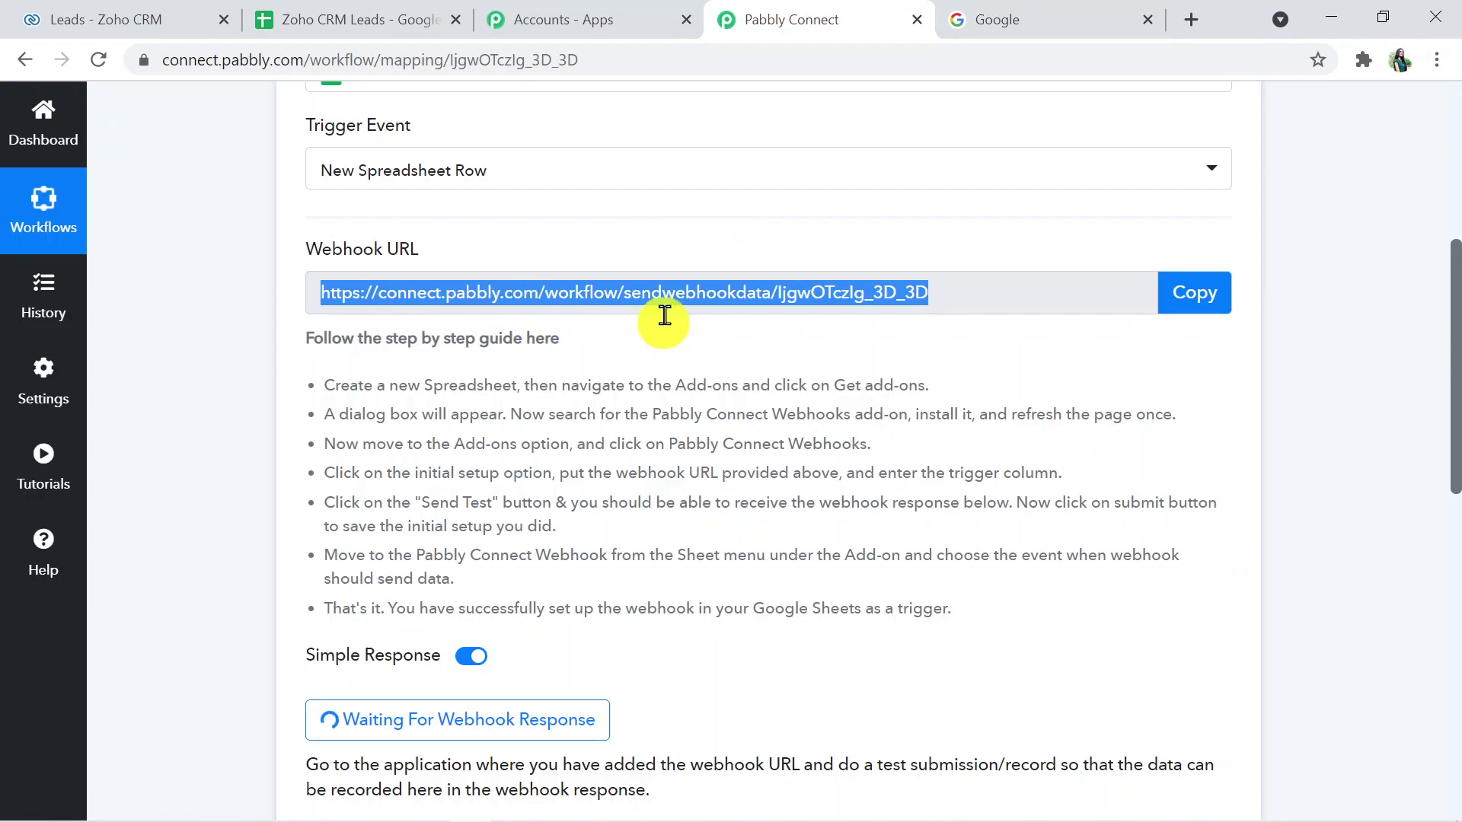
click(1192, 299)
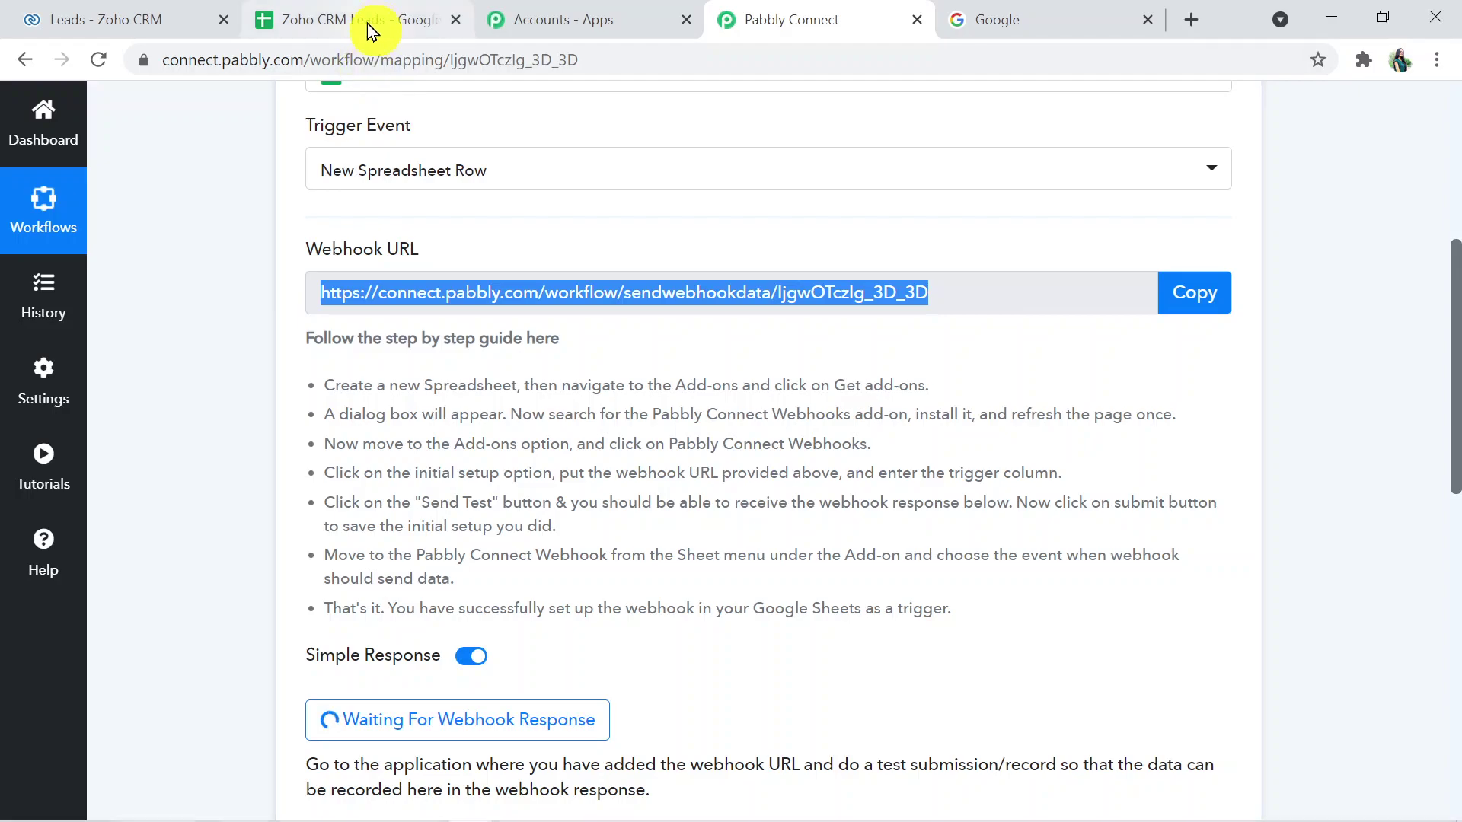
click(366, 20)
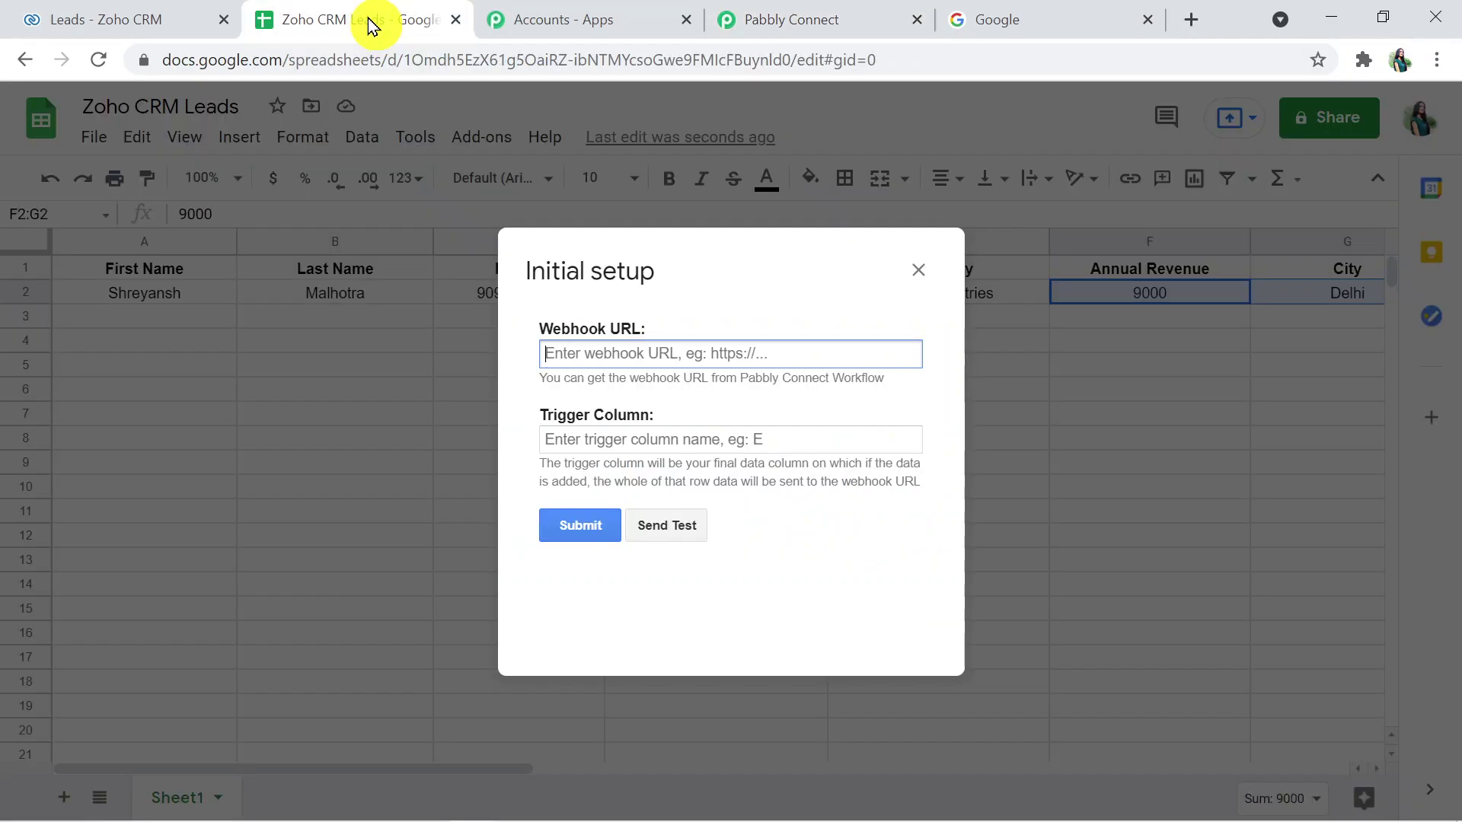
click(639, 360)
key(ctrl+v)
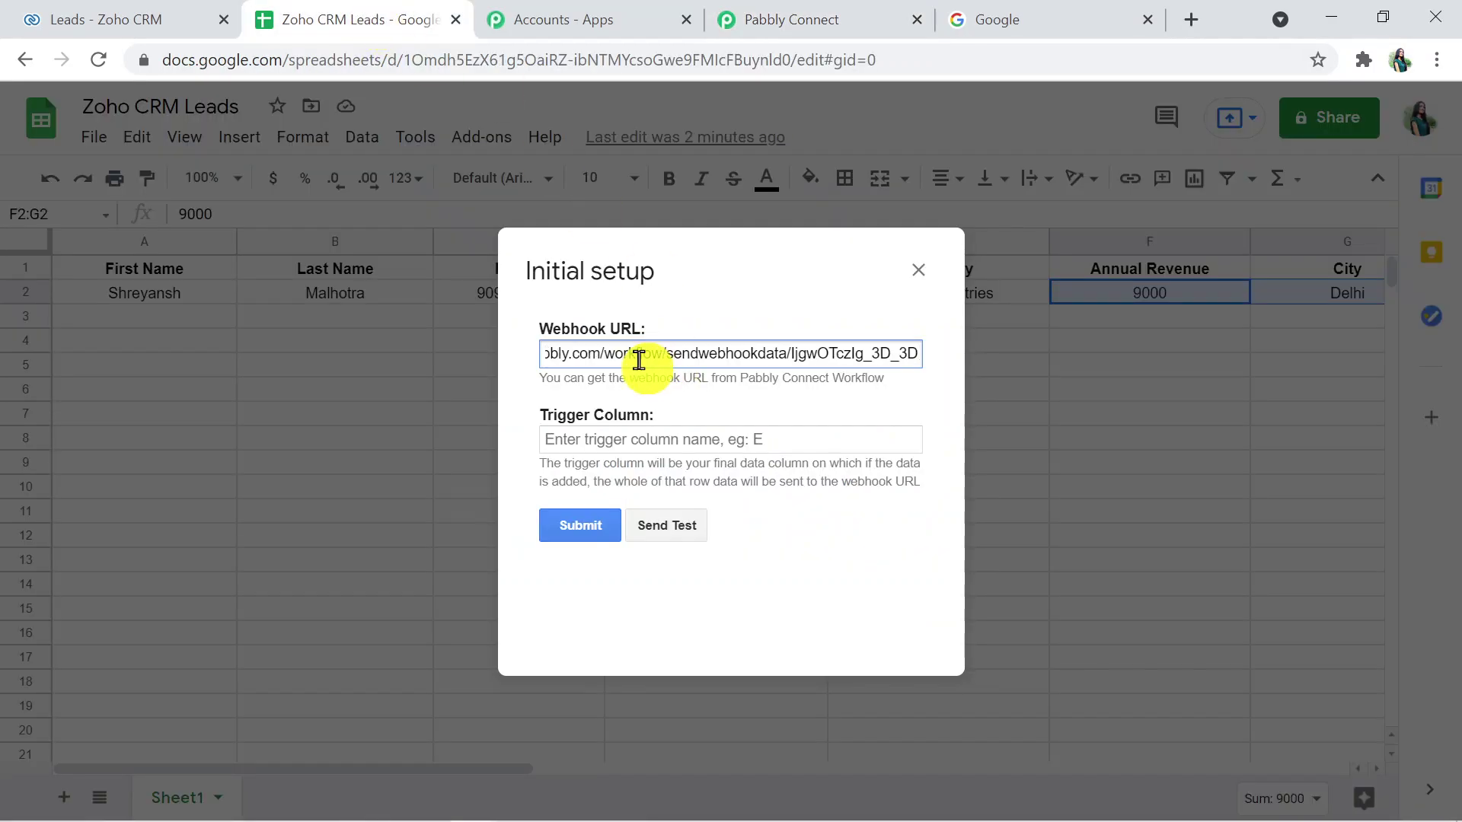
click(596, 438)
key(ctrl+l)
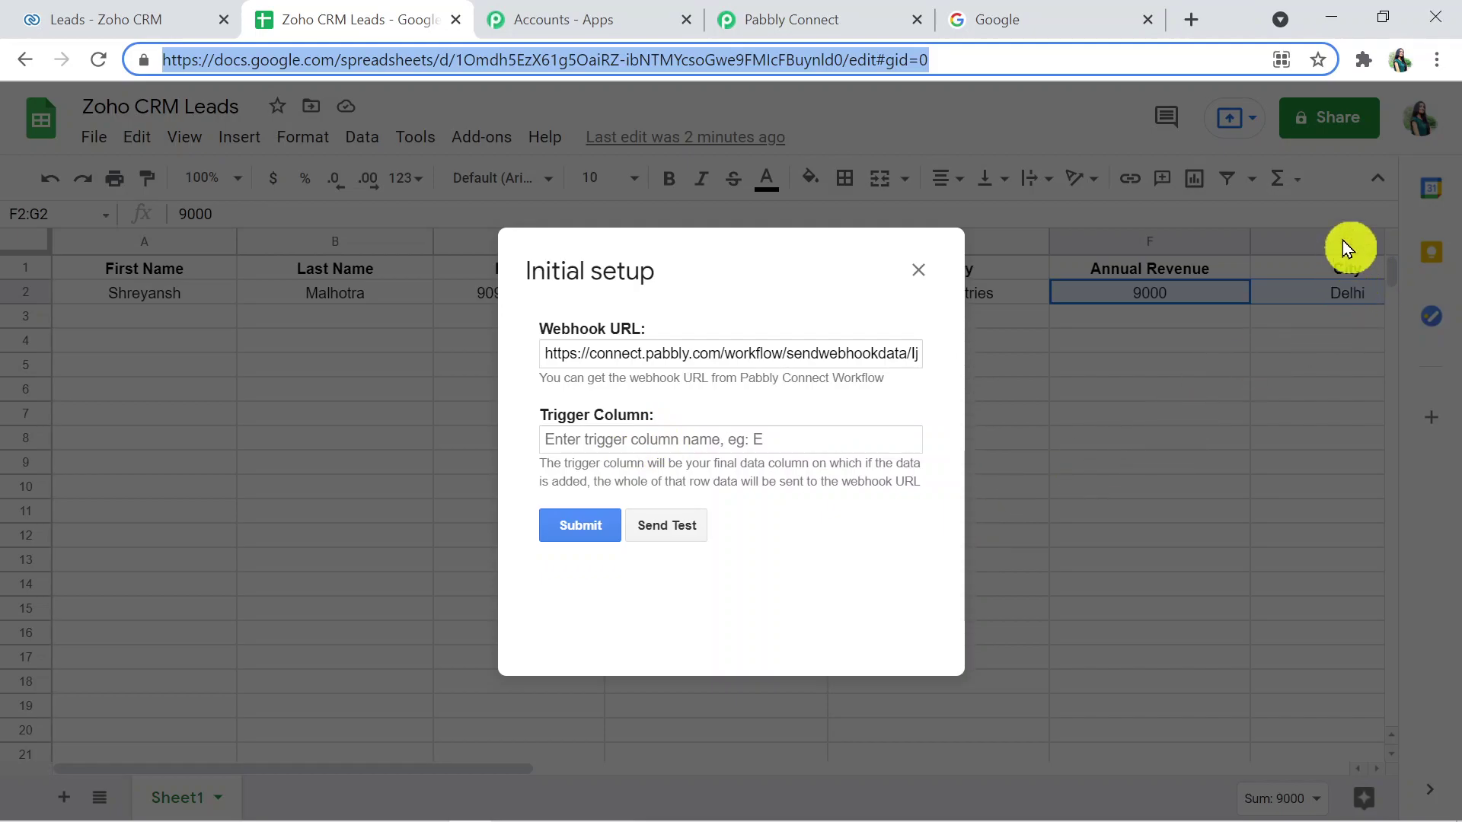
- Set trigger column G, send the test row, and submit the setup
click(631, 441)
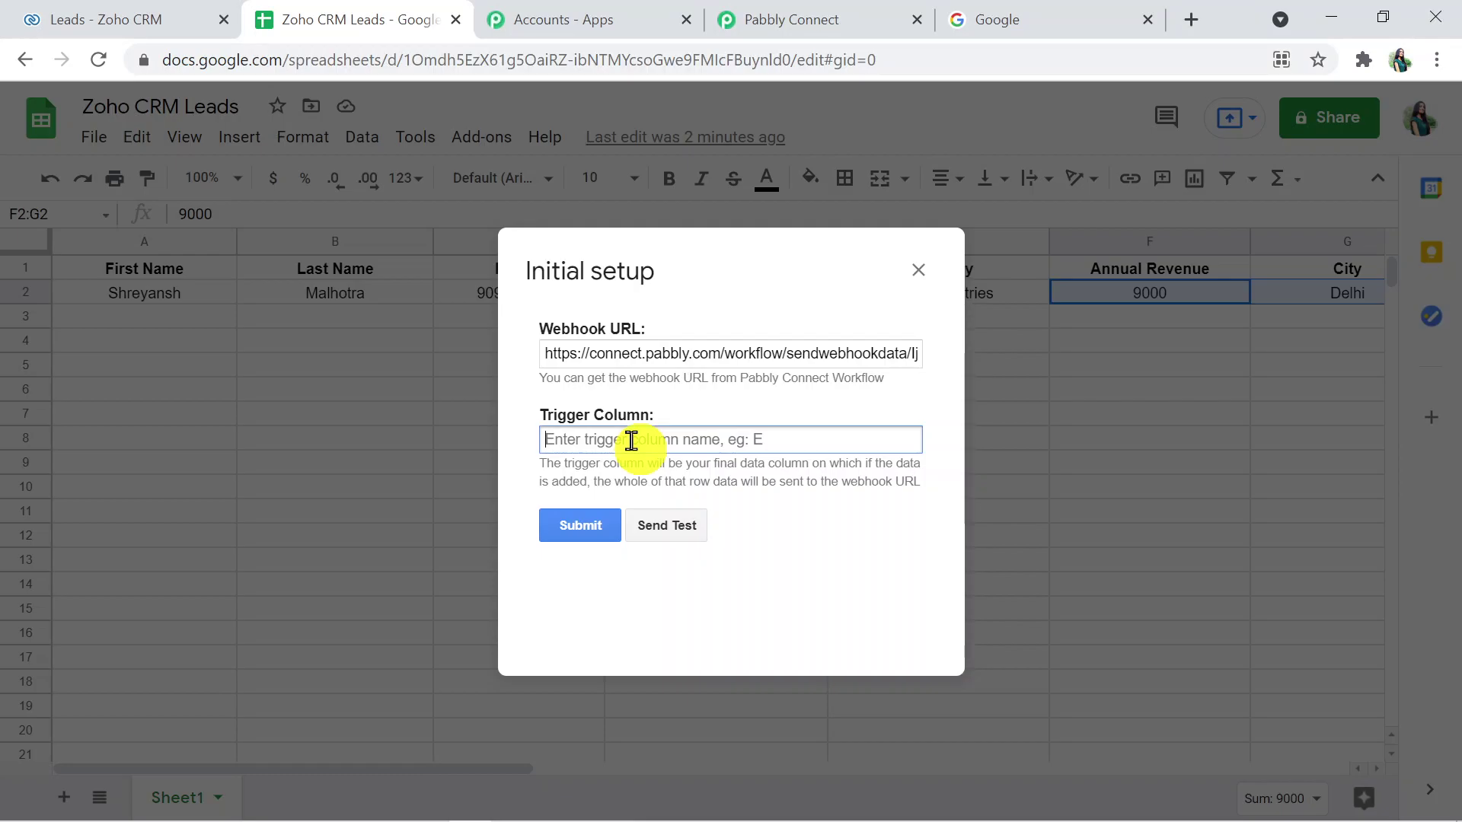
text(G)
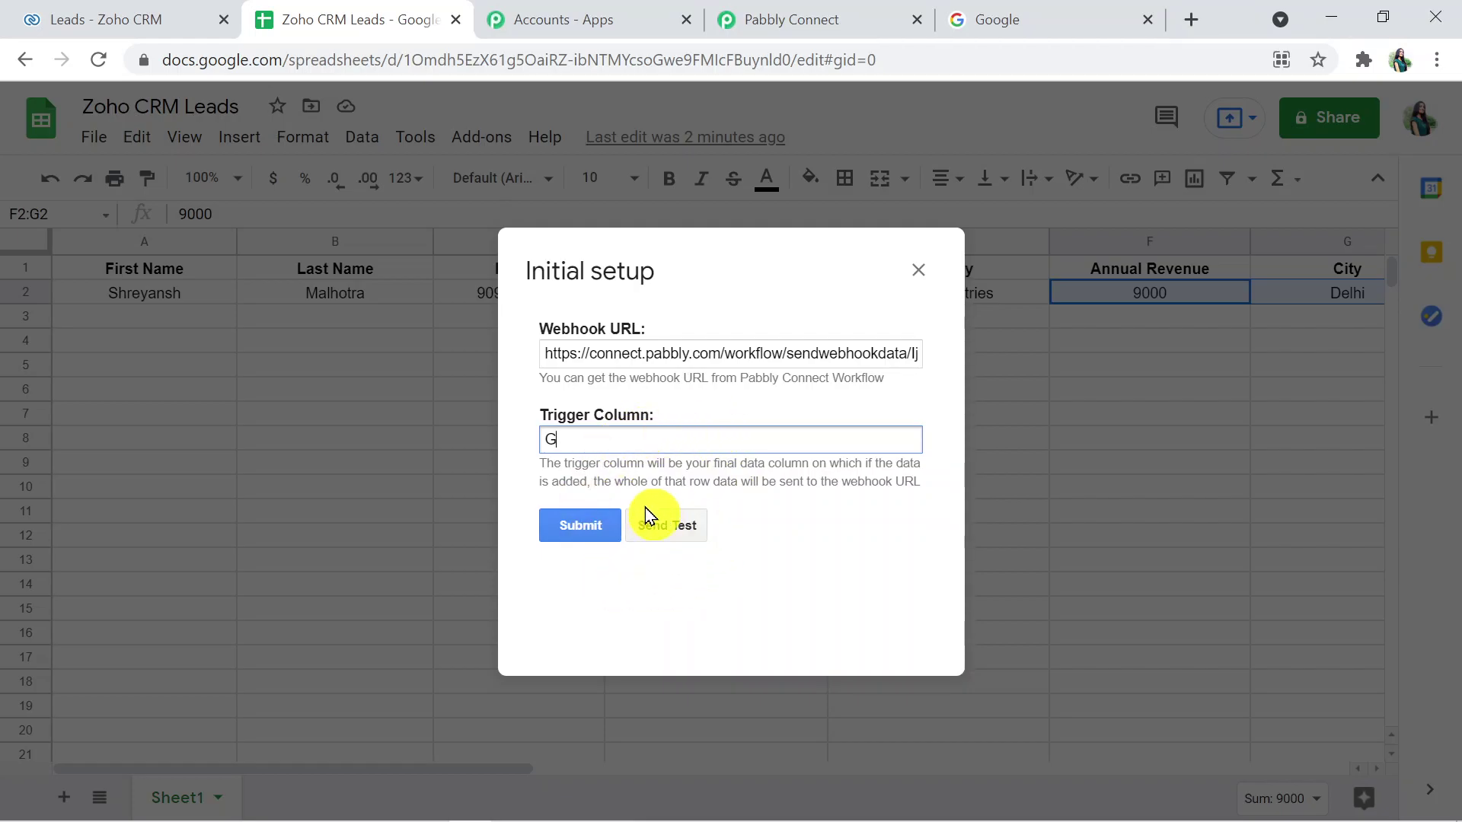
click(784, 22)
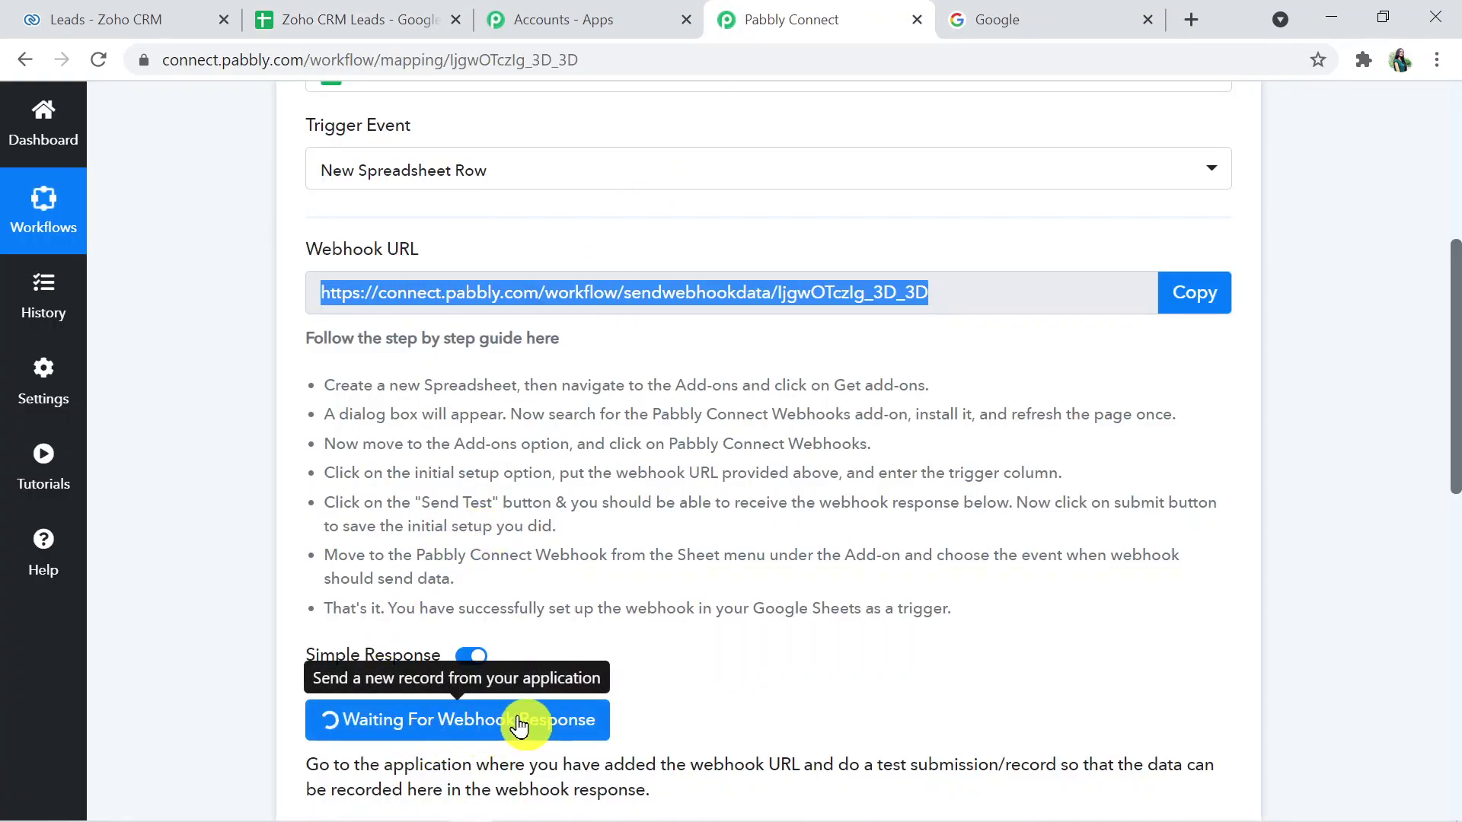
click(370, 11)
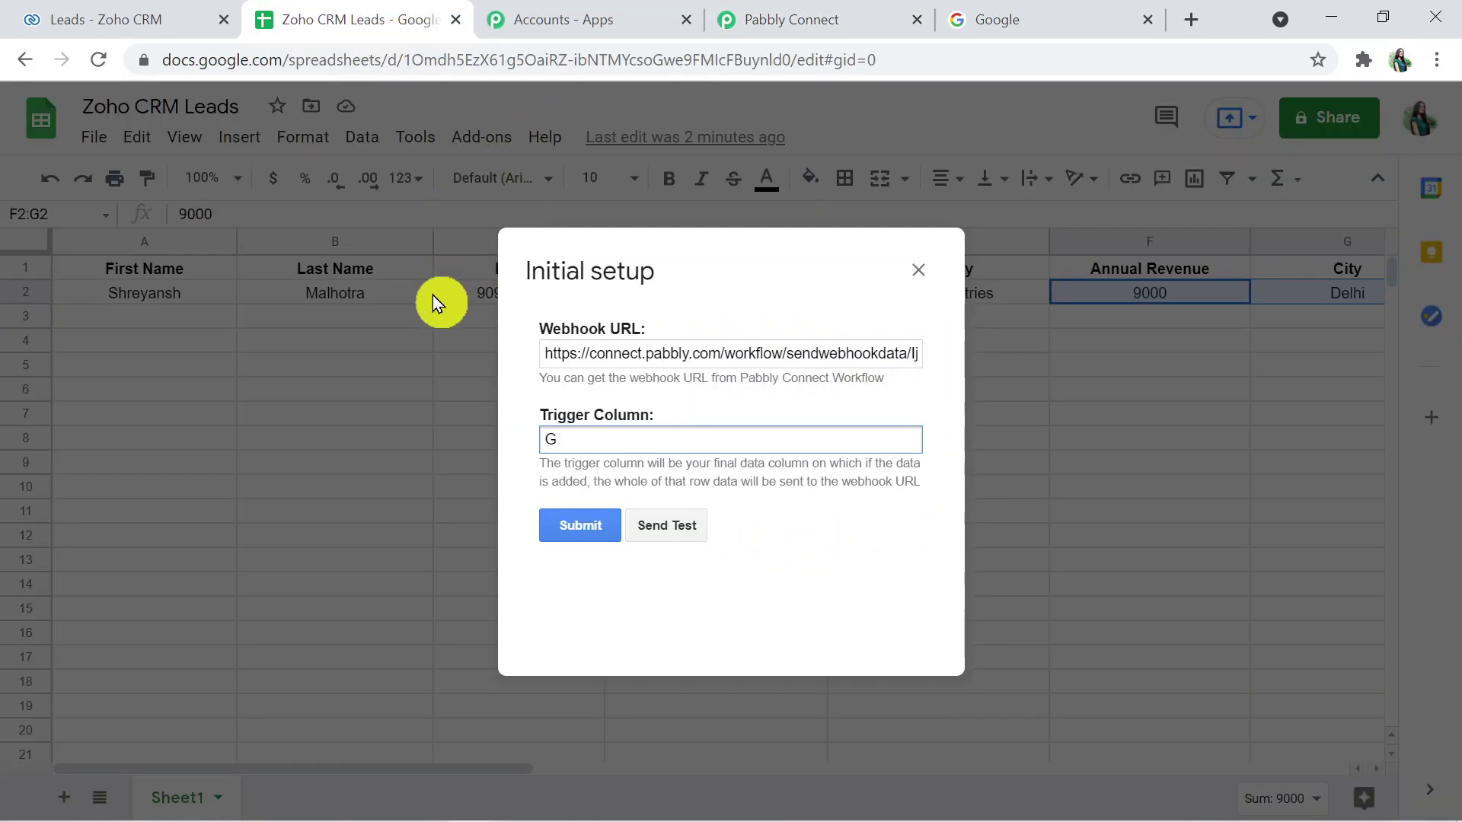
click(664, 518)
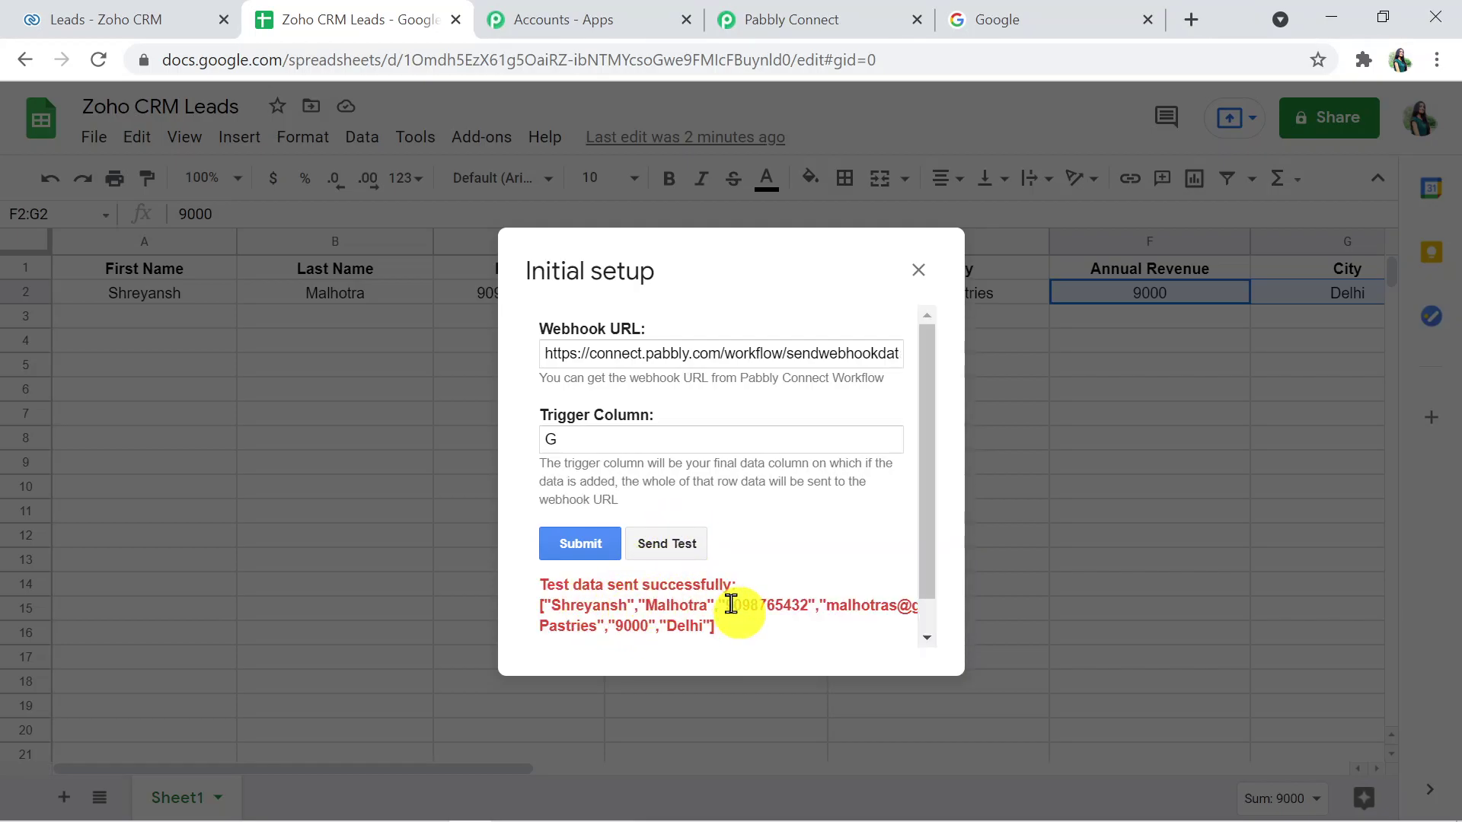
click(587, 549)
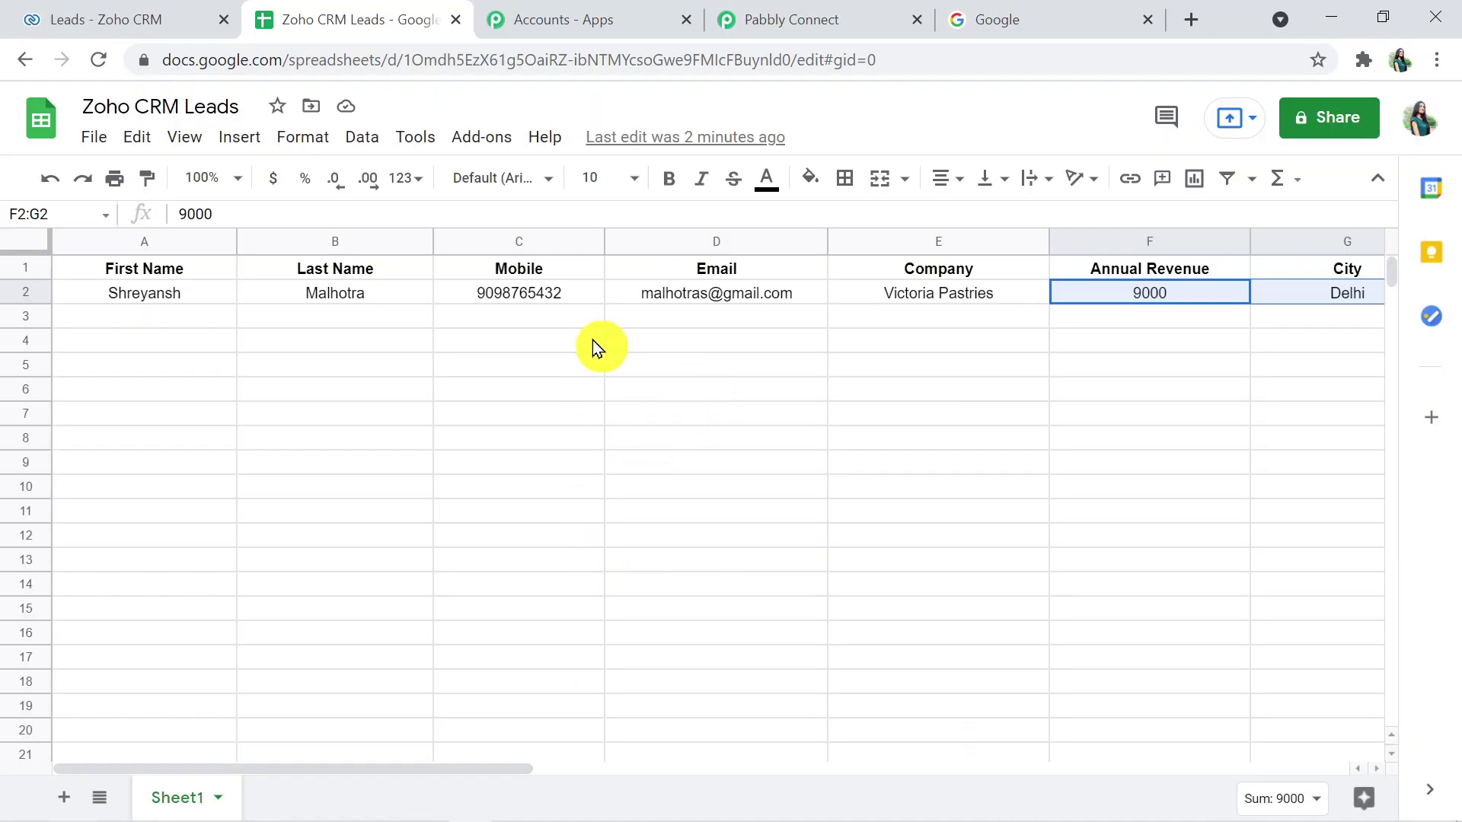
- Set the Pabbly Connect Webhooks add-on to send rows on each event, then recheck the add-ons list
click(492, 141)
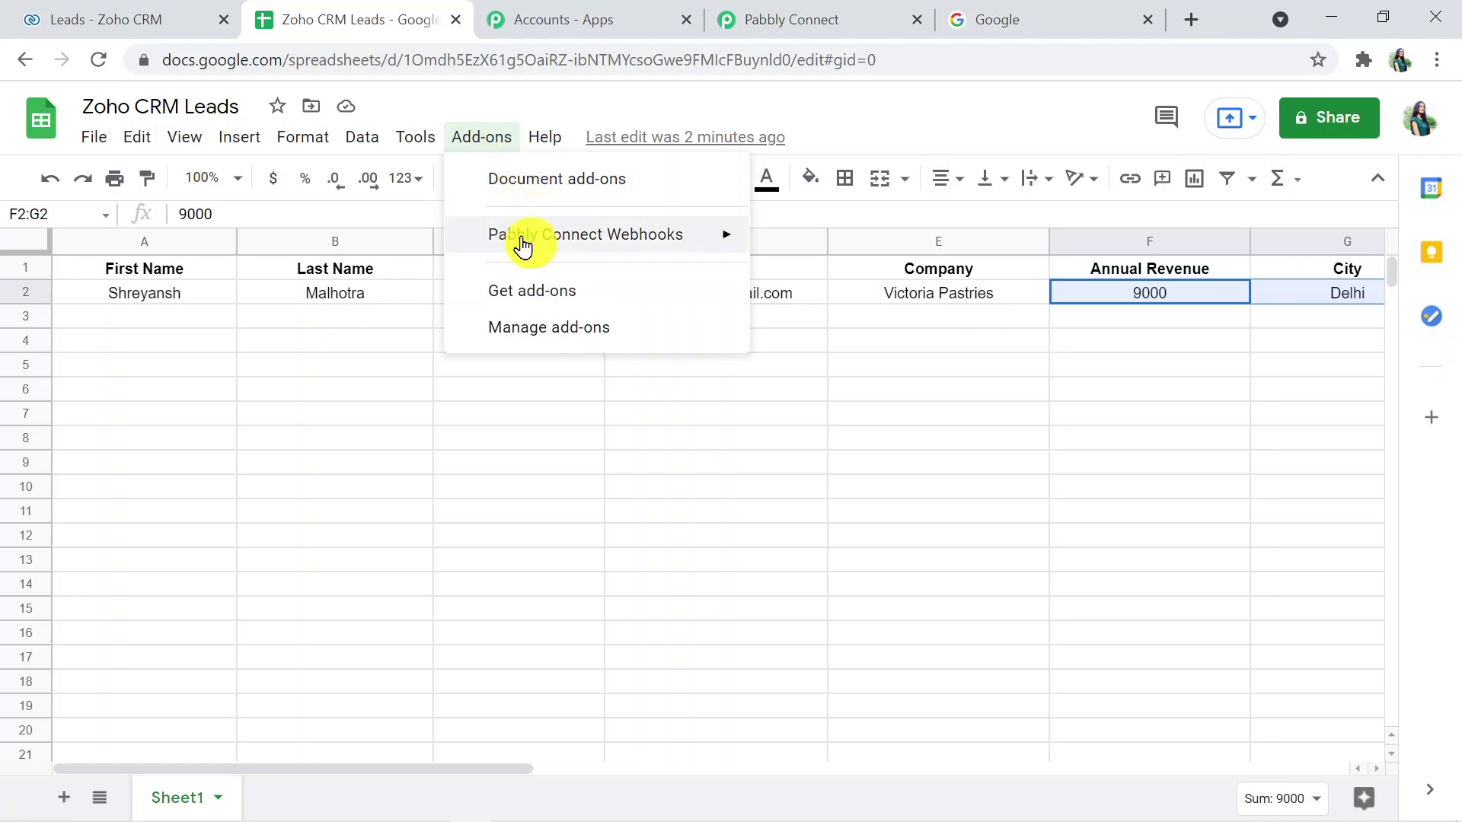
mouse_move(522, 245)
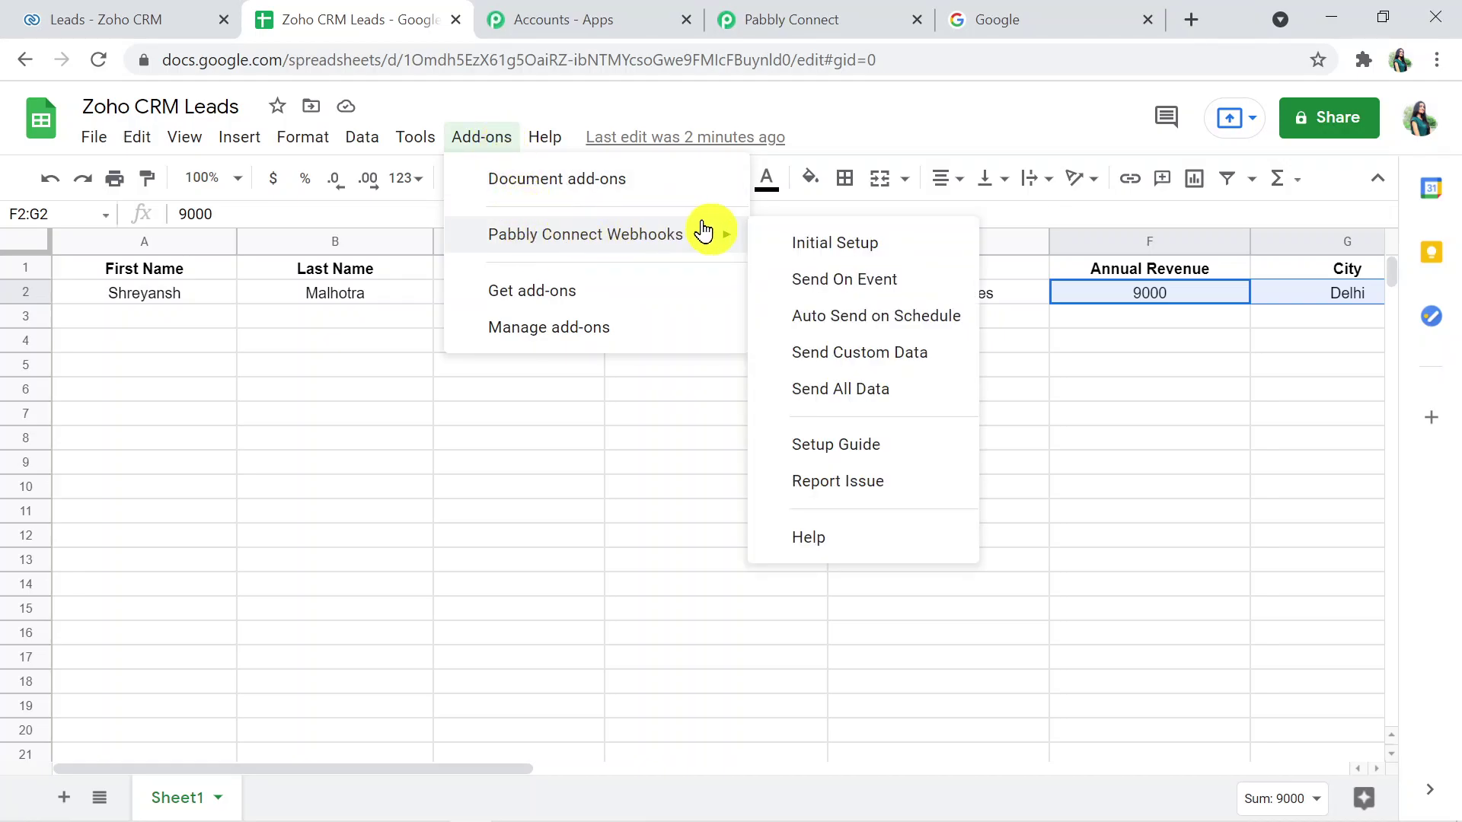
mouse_move(724, 239)
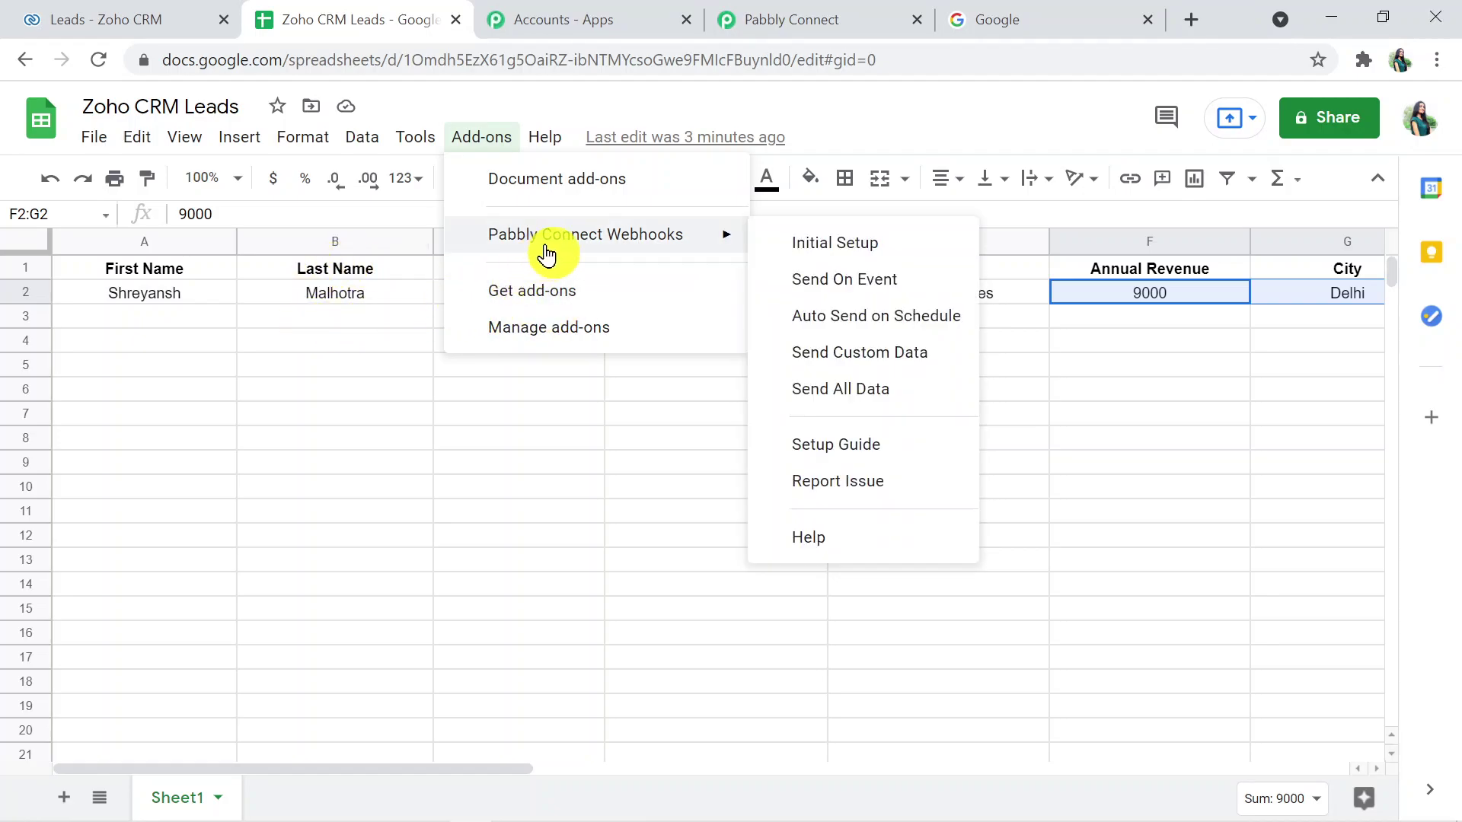
click(783, 280)
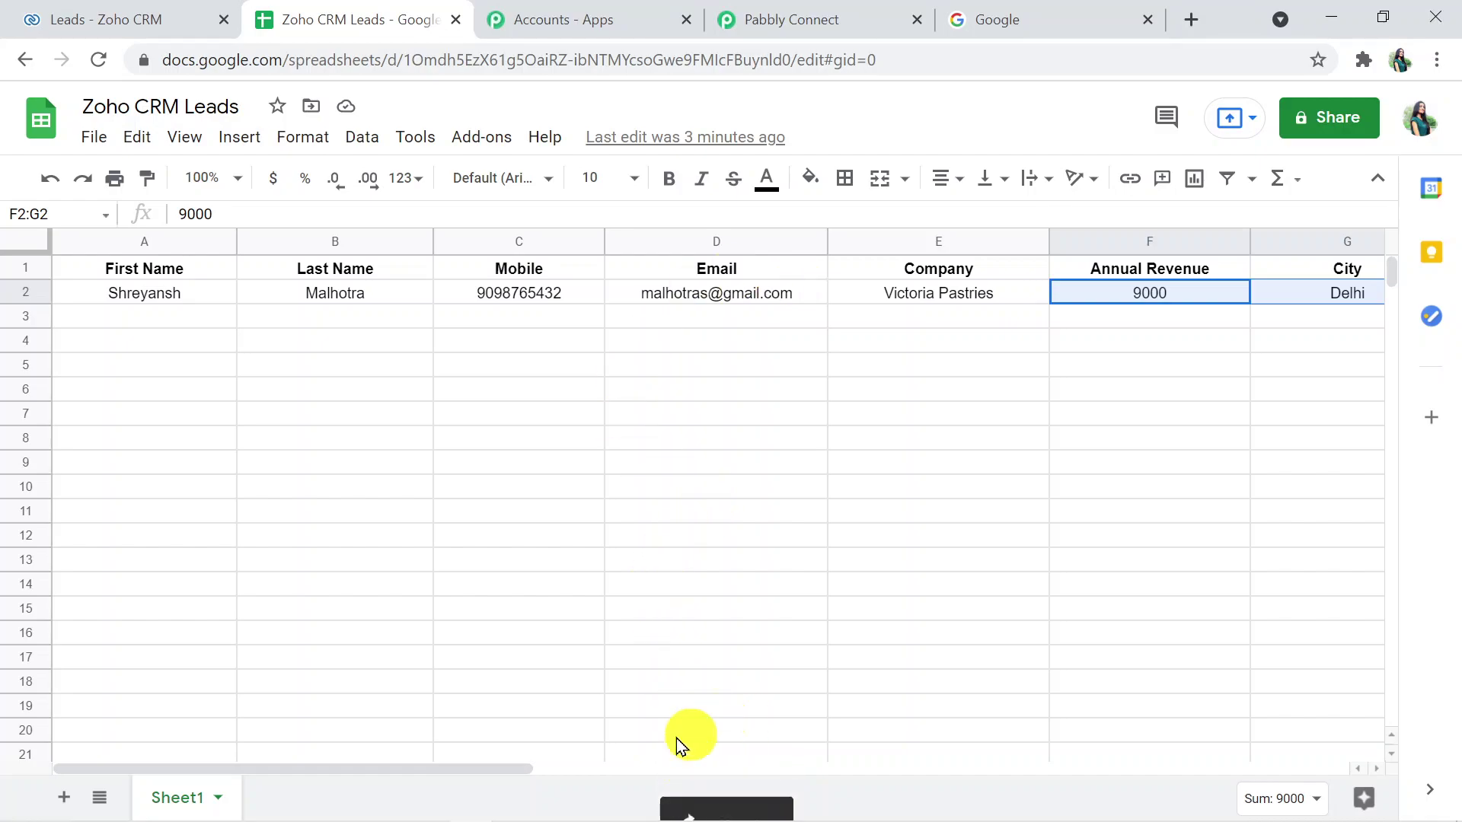
click(482, 138)
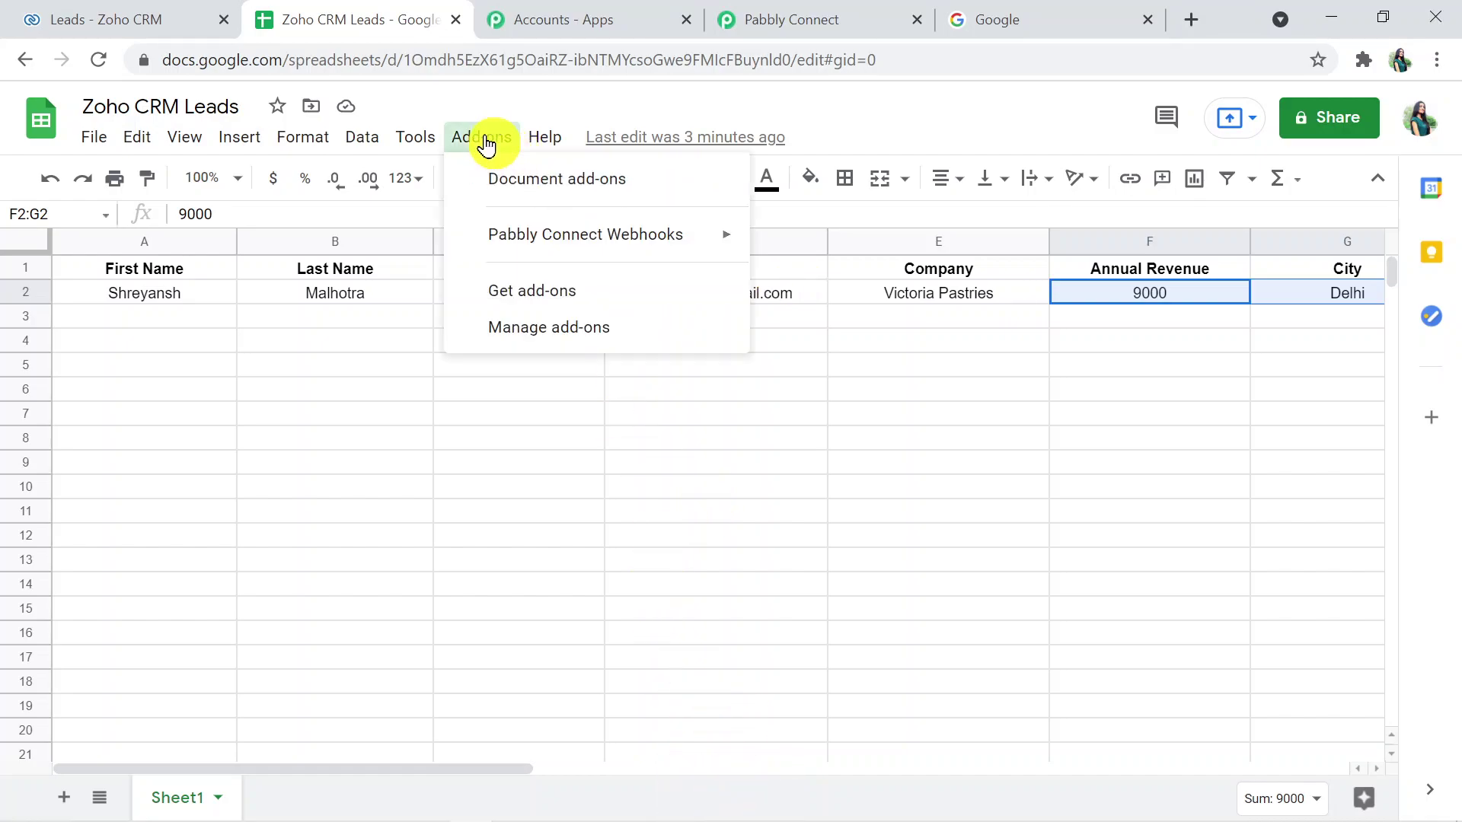
mouse_move(527, 232)
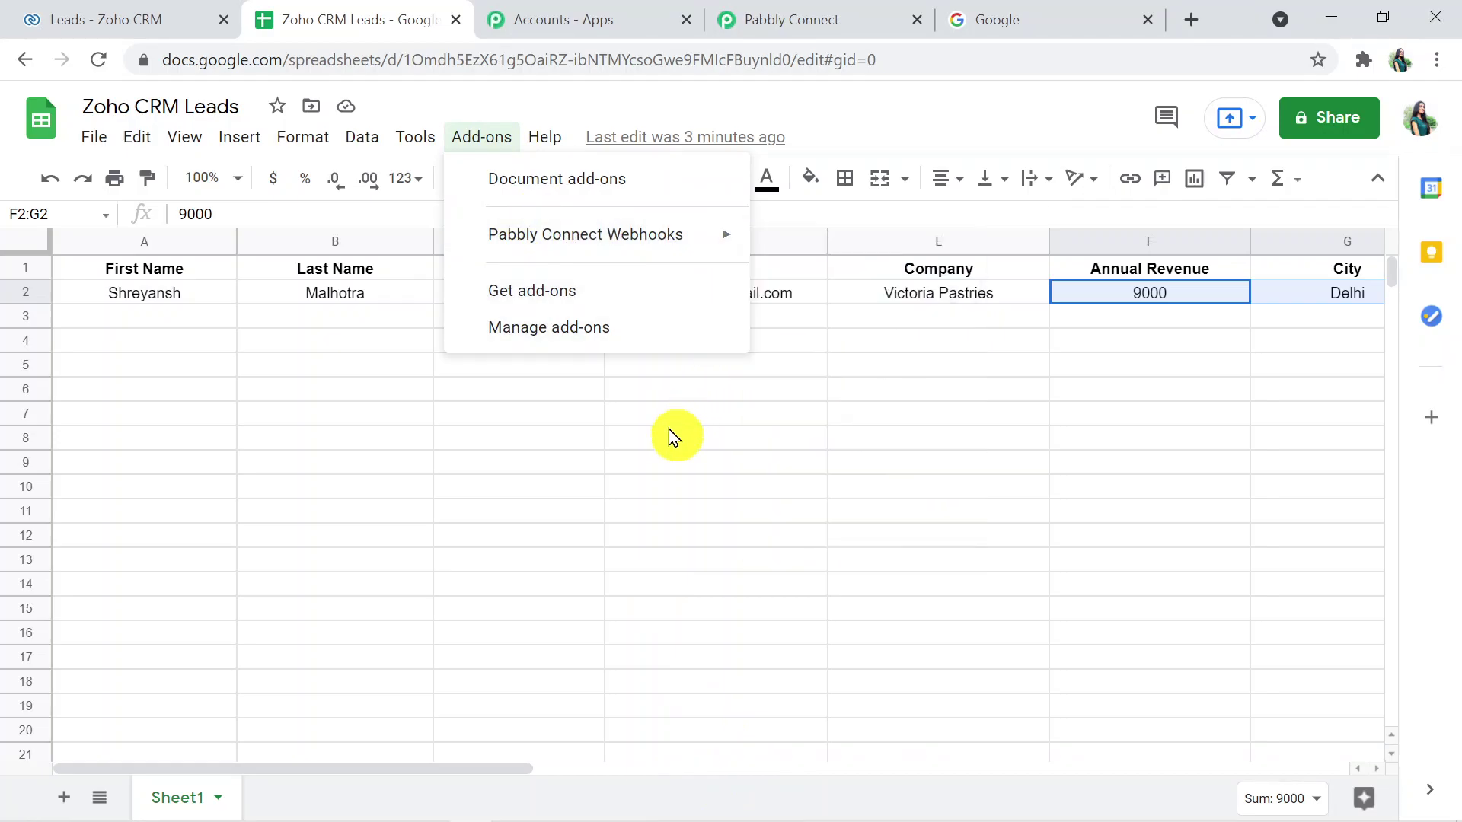
click(820, 11)
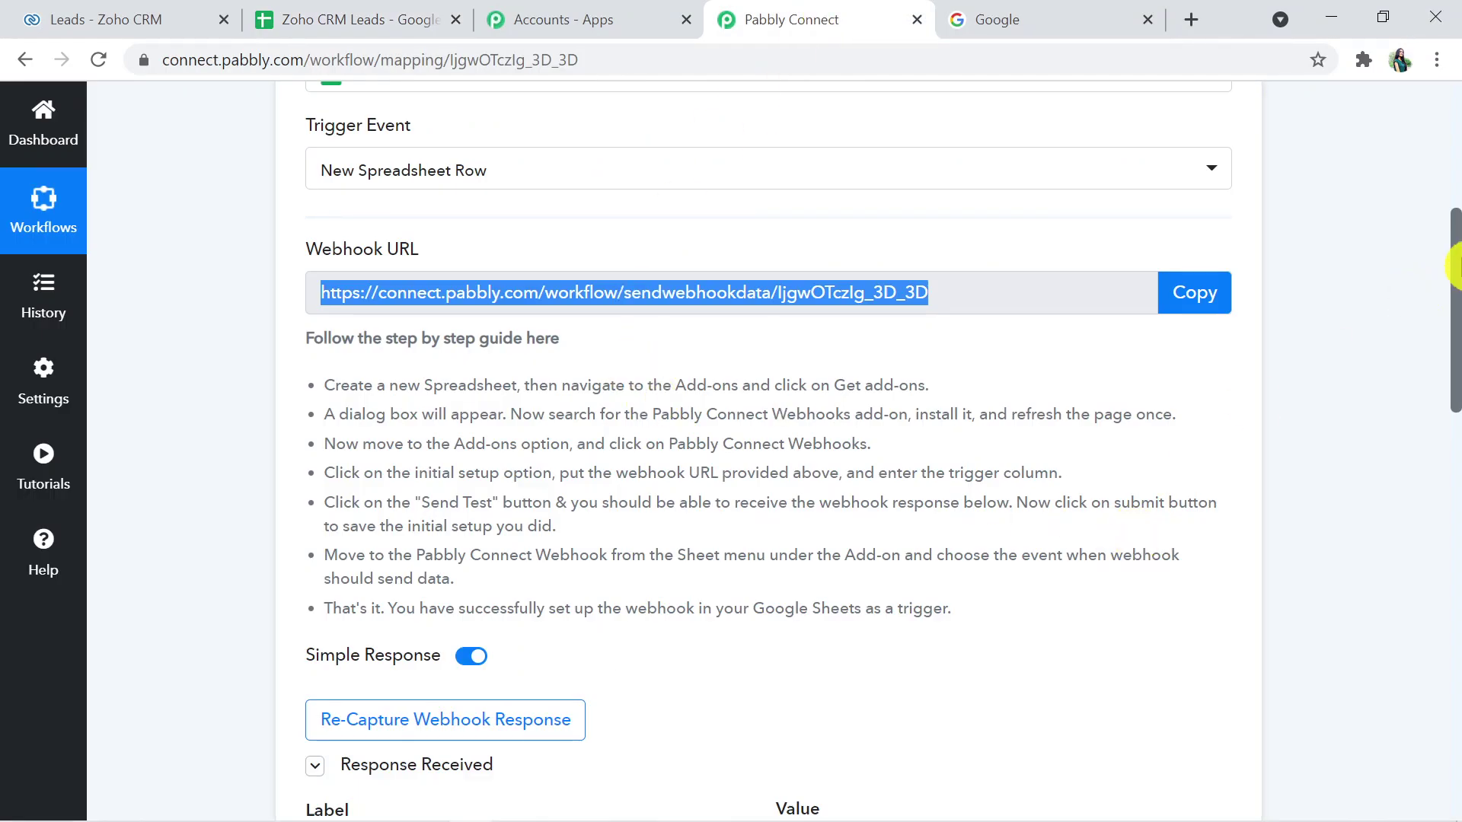
- Review the captured response fields, from Victoria Pastries and 9000 to RowIndex 2, down to the action card
drag(1455, 266, 1439, 449)
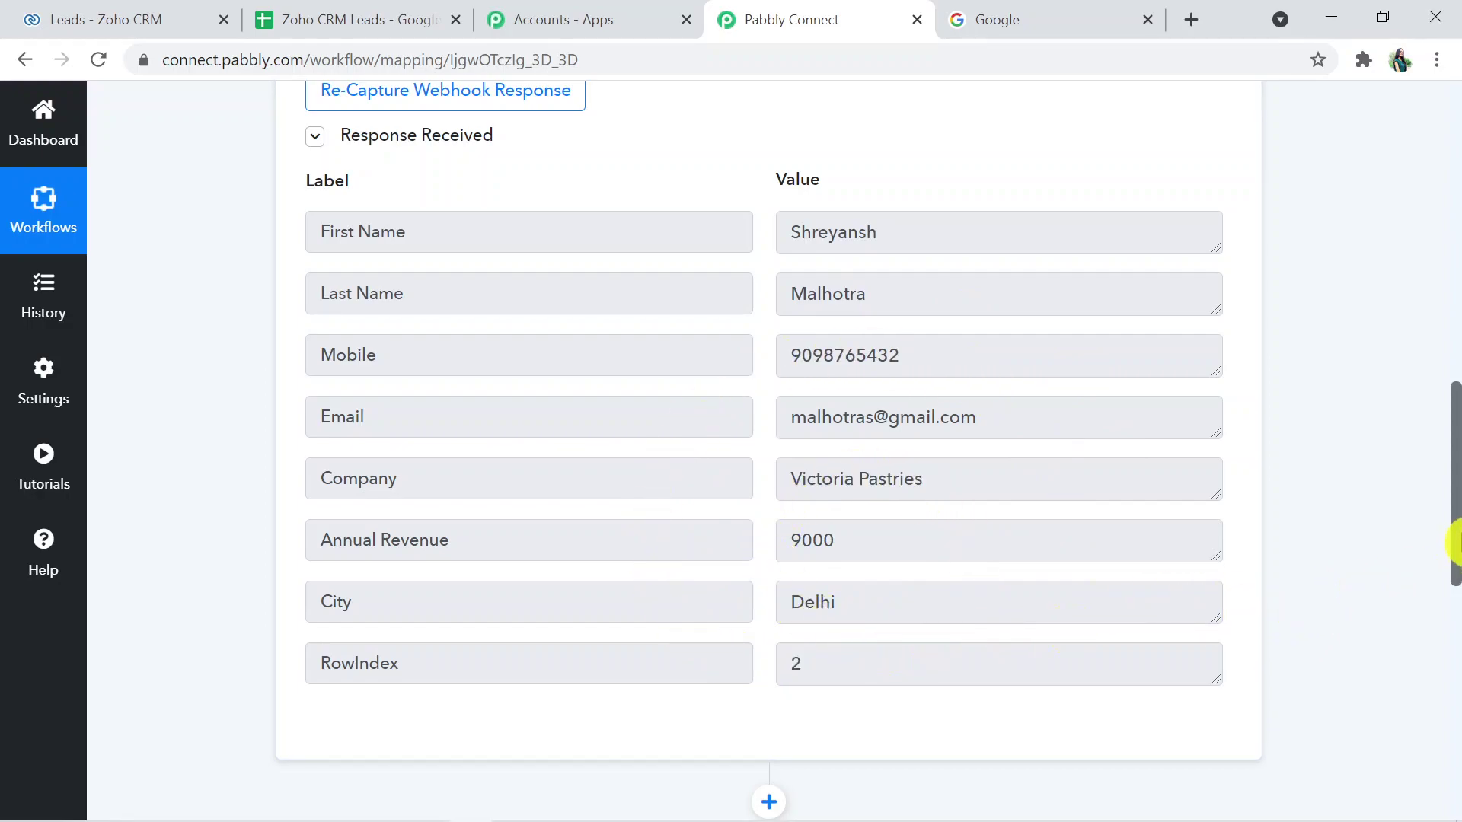
drag(1454, 537, 1455, 618)
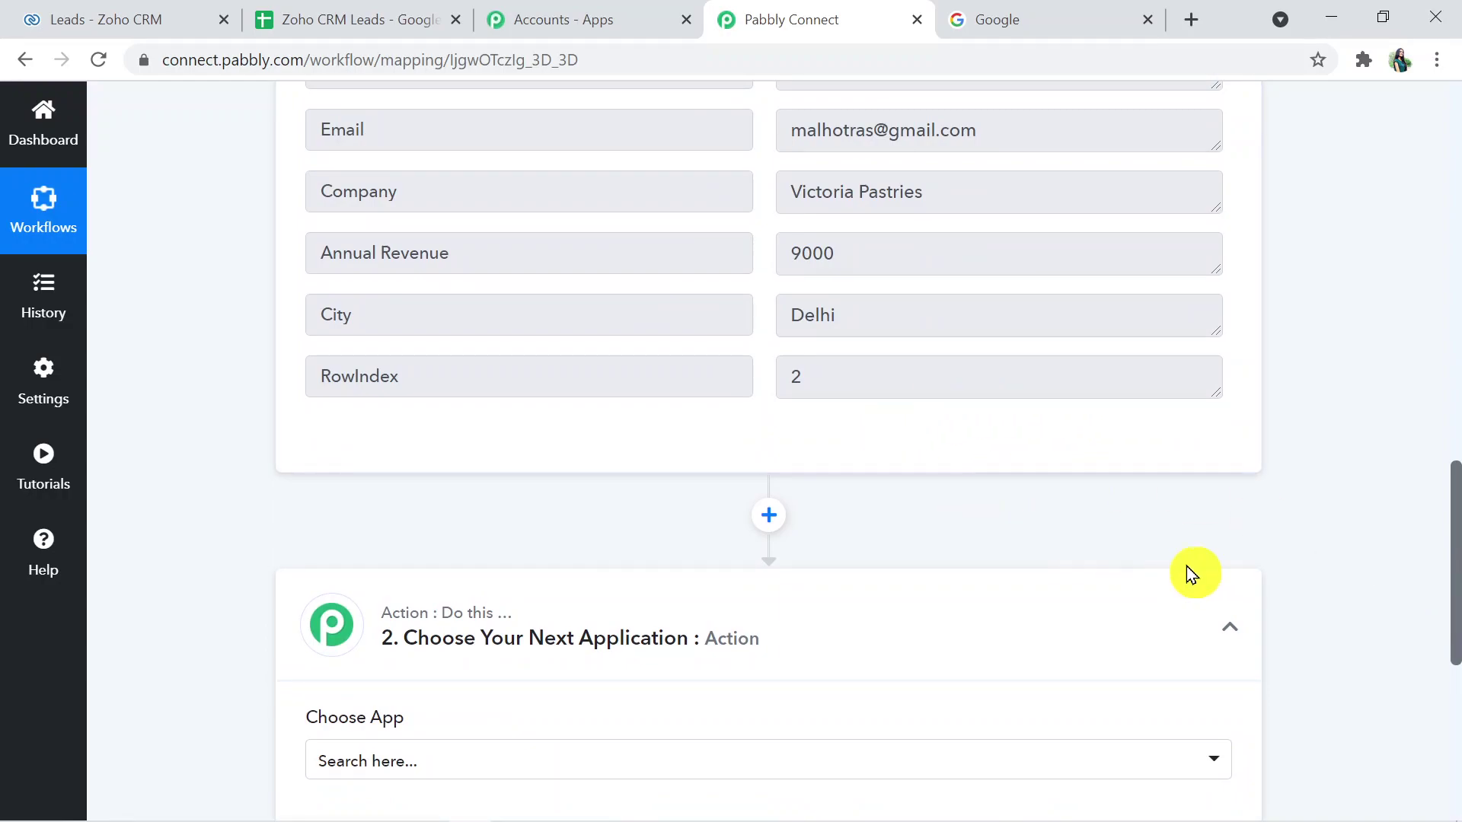
drag(1455, 578, 1455, 647)
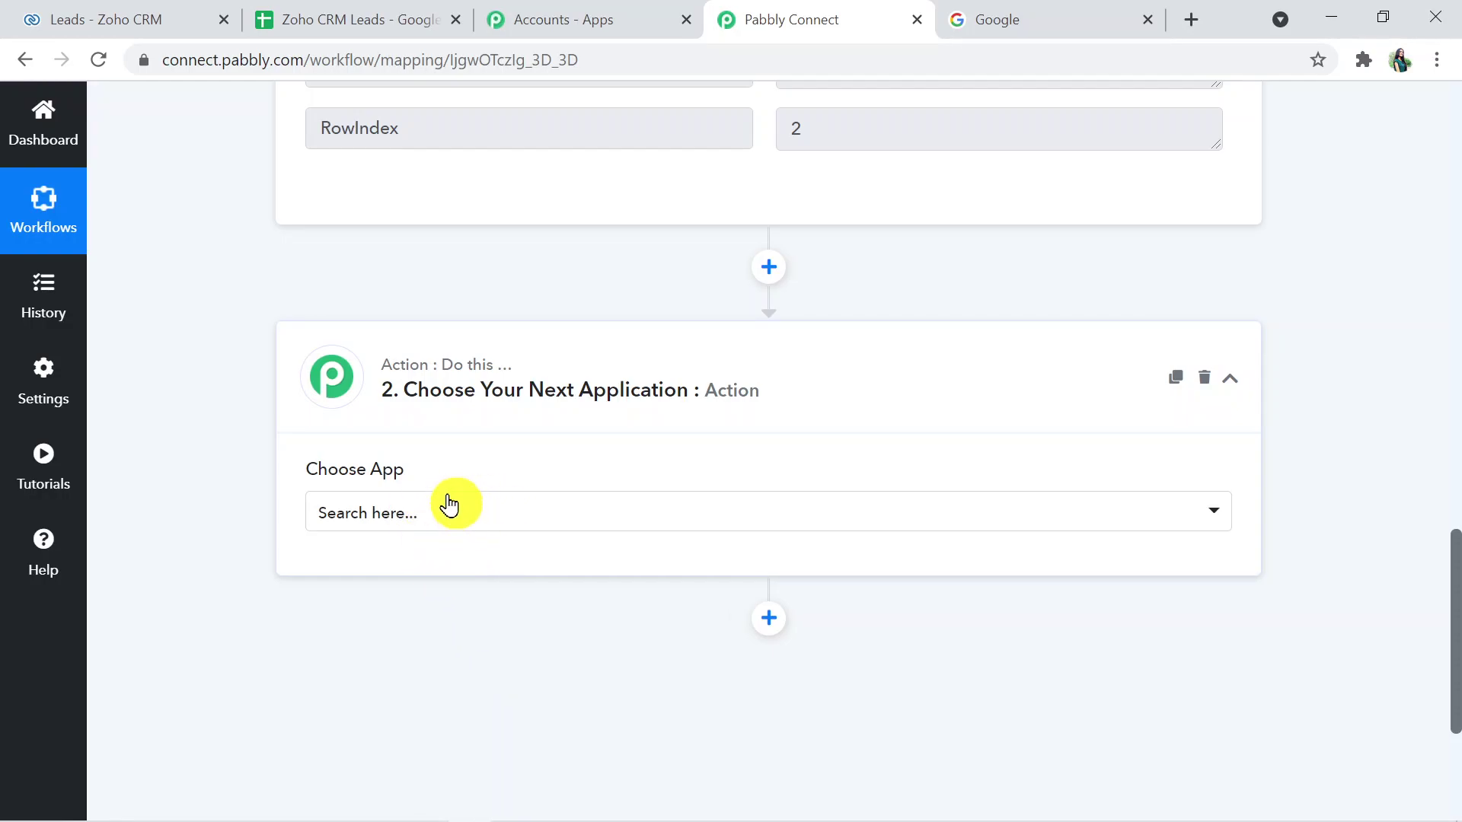
click(419, 510)
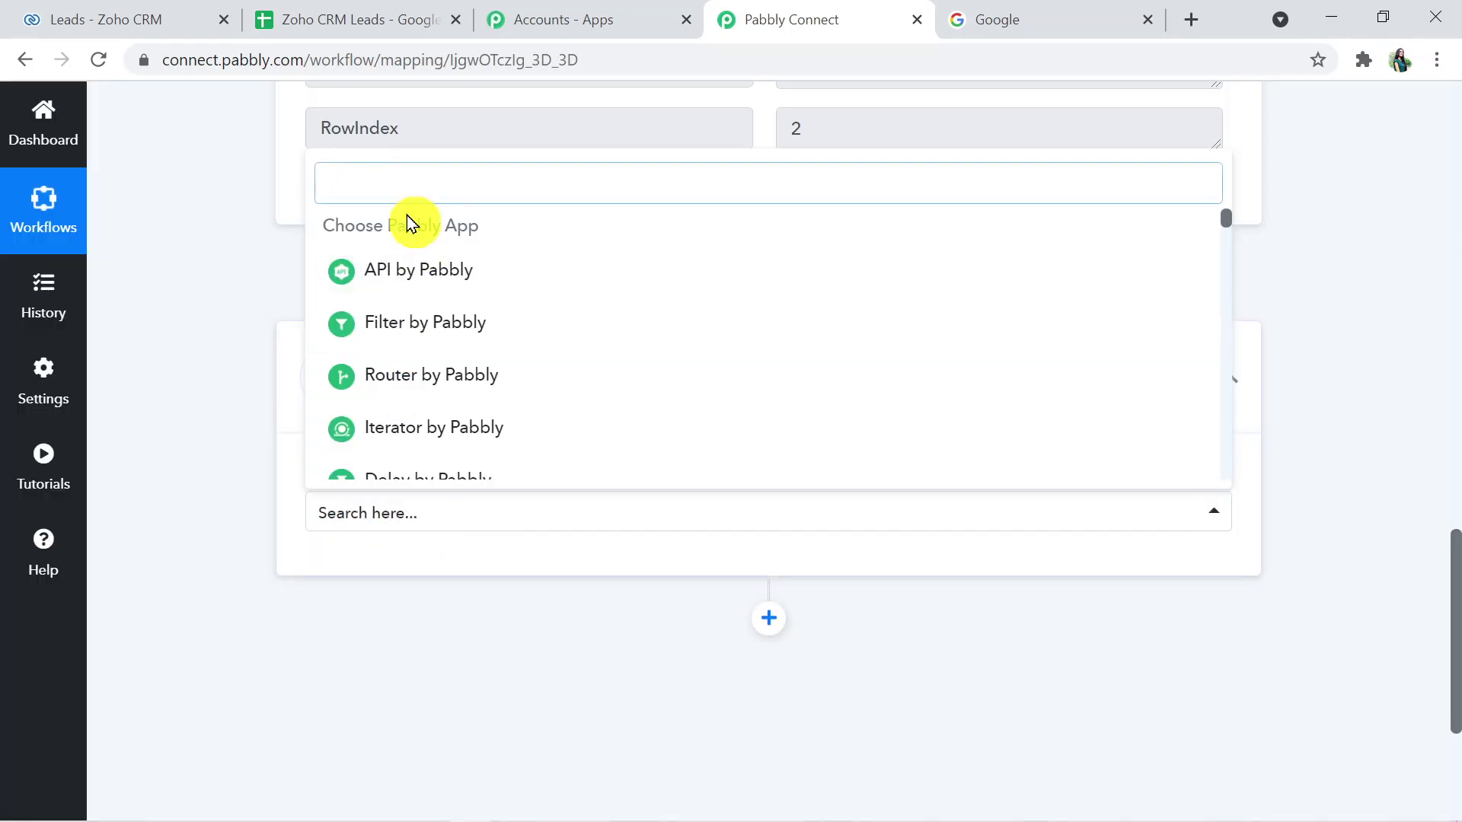
- Choose Zoho CRM with the Create Lead action event and begin connecting the Zoho CRM account
text(Z)
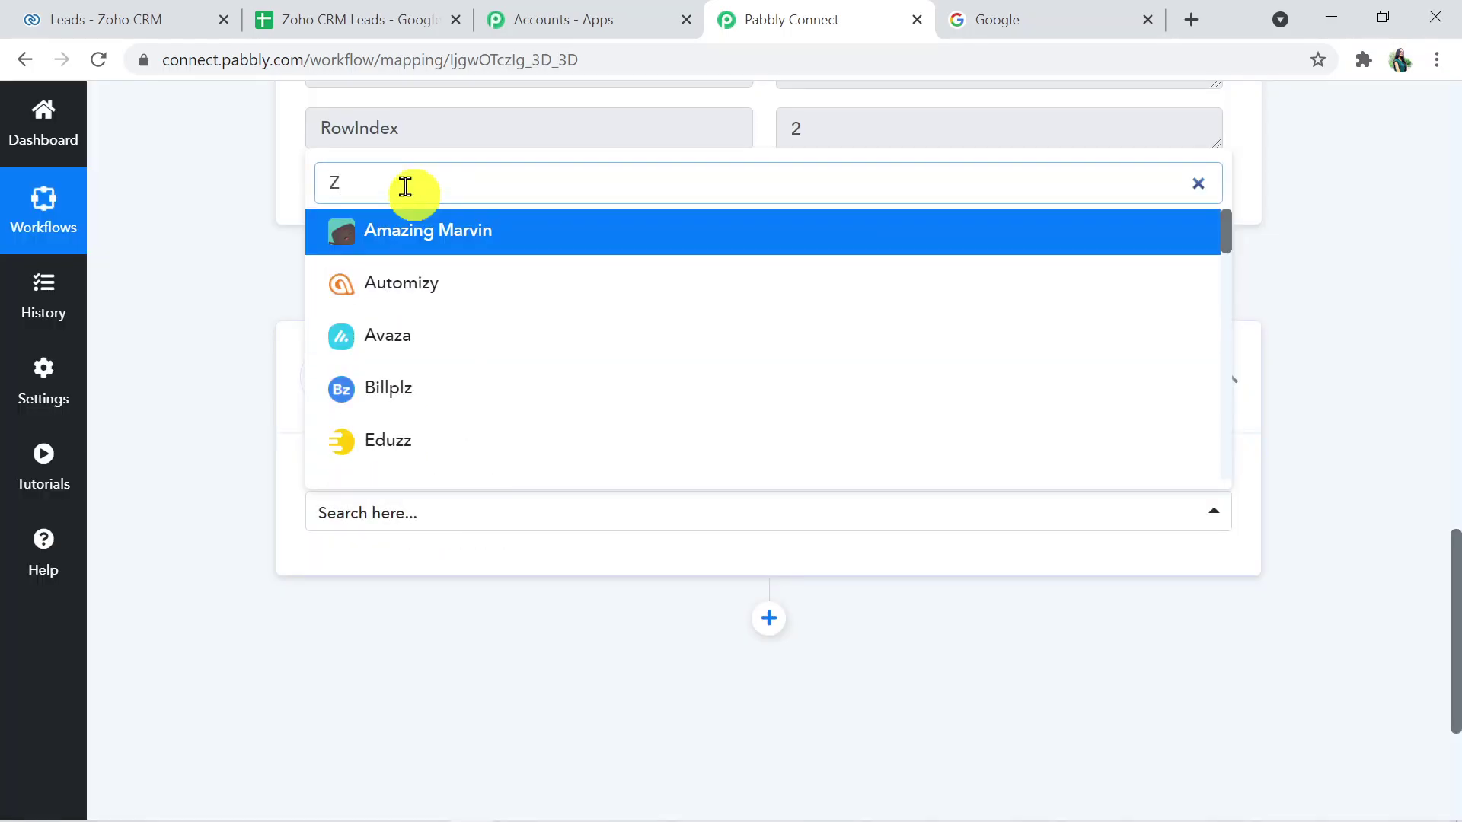
text(oho)
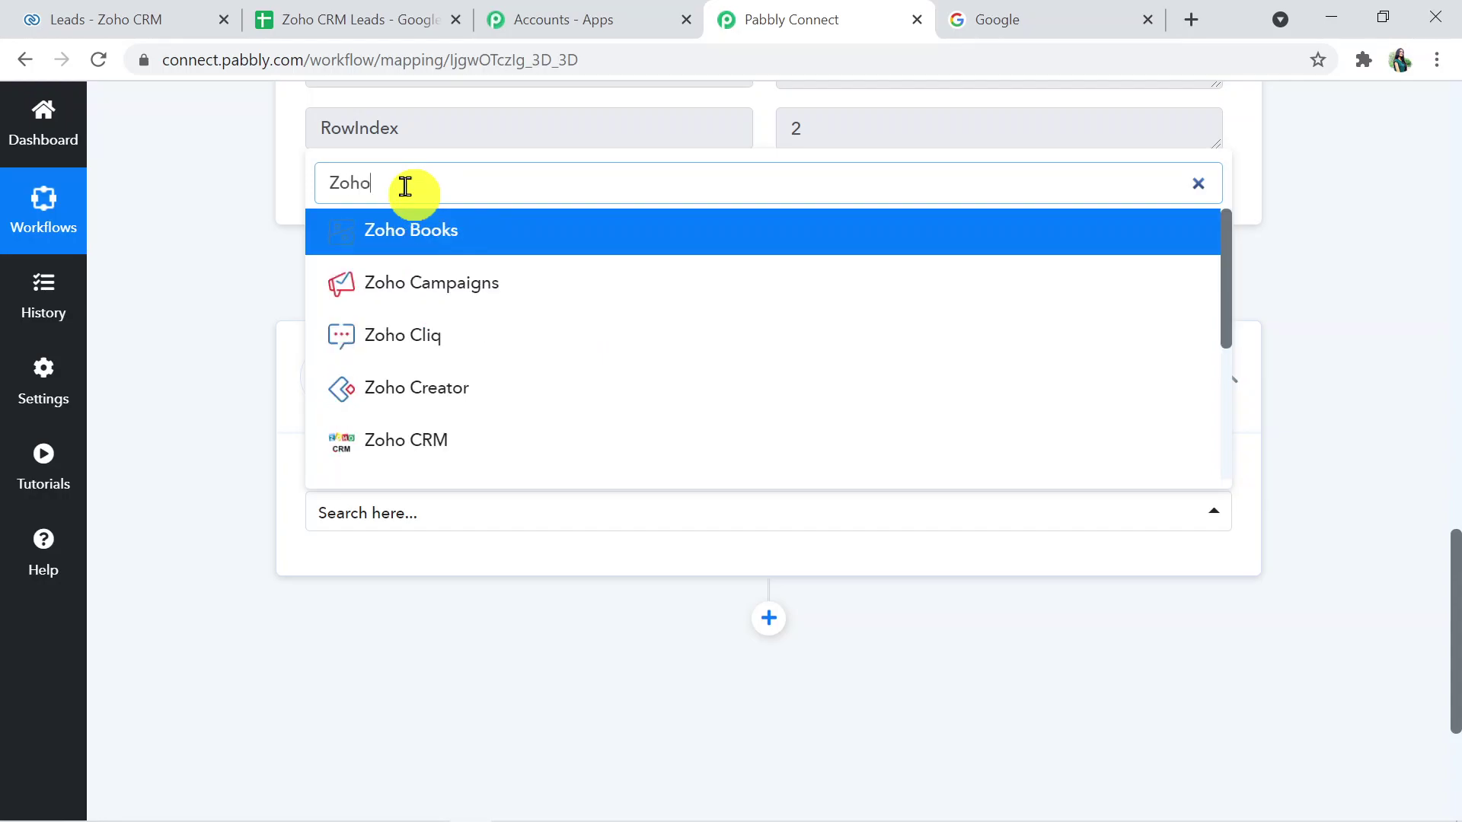
click(427, 449)
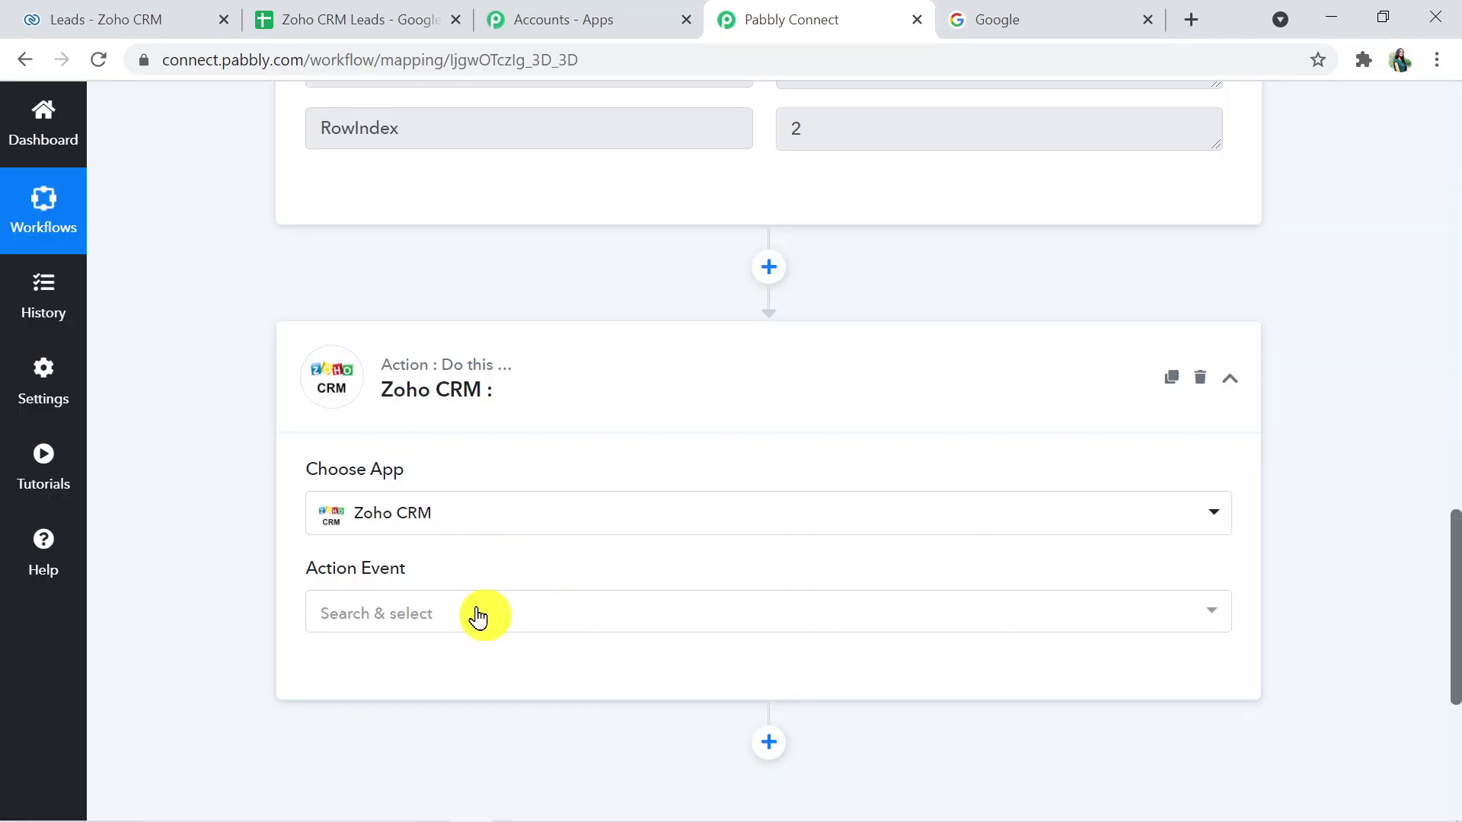
click(478, 617)
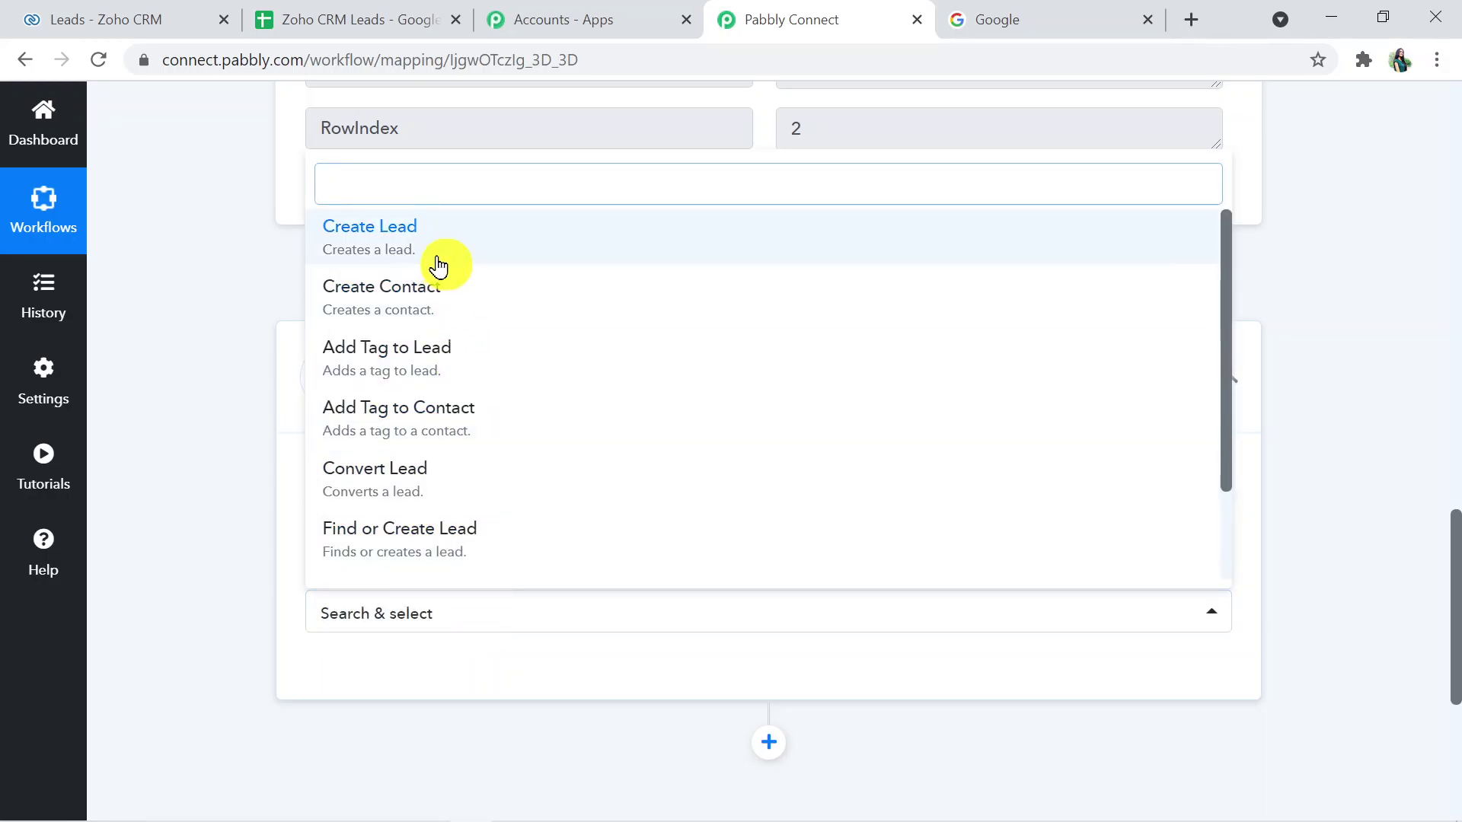
click(437, 267)
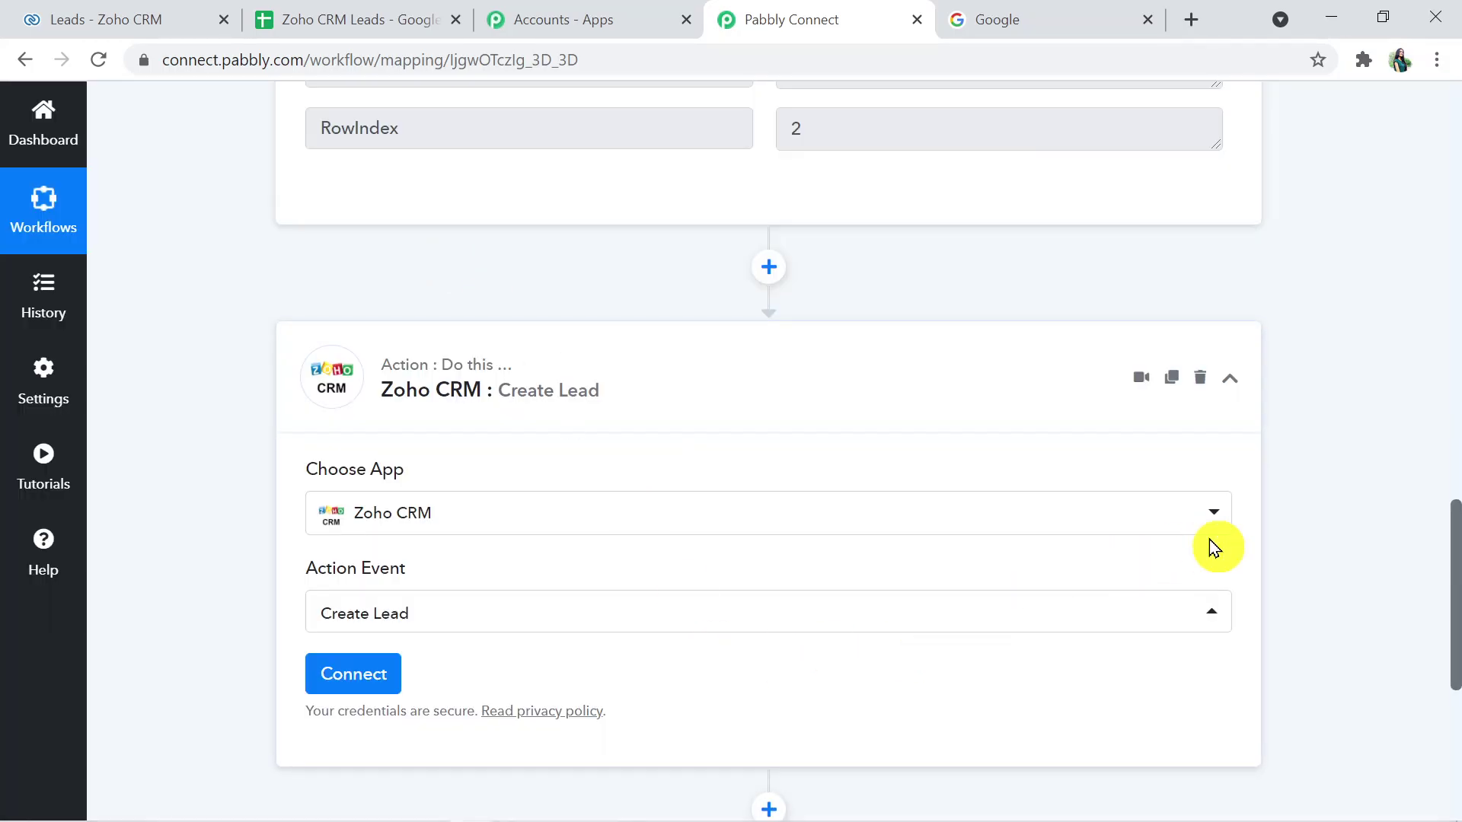
scroll(1458, 618, down, 1)
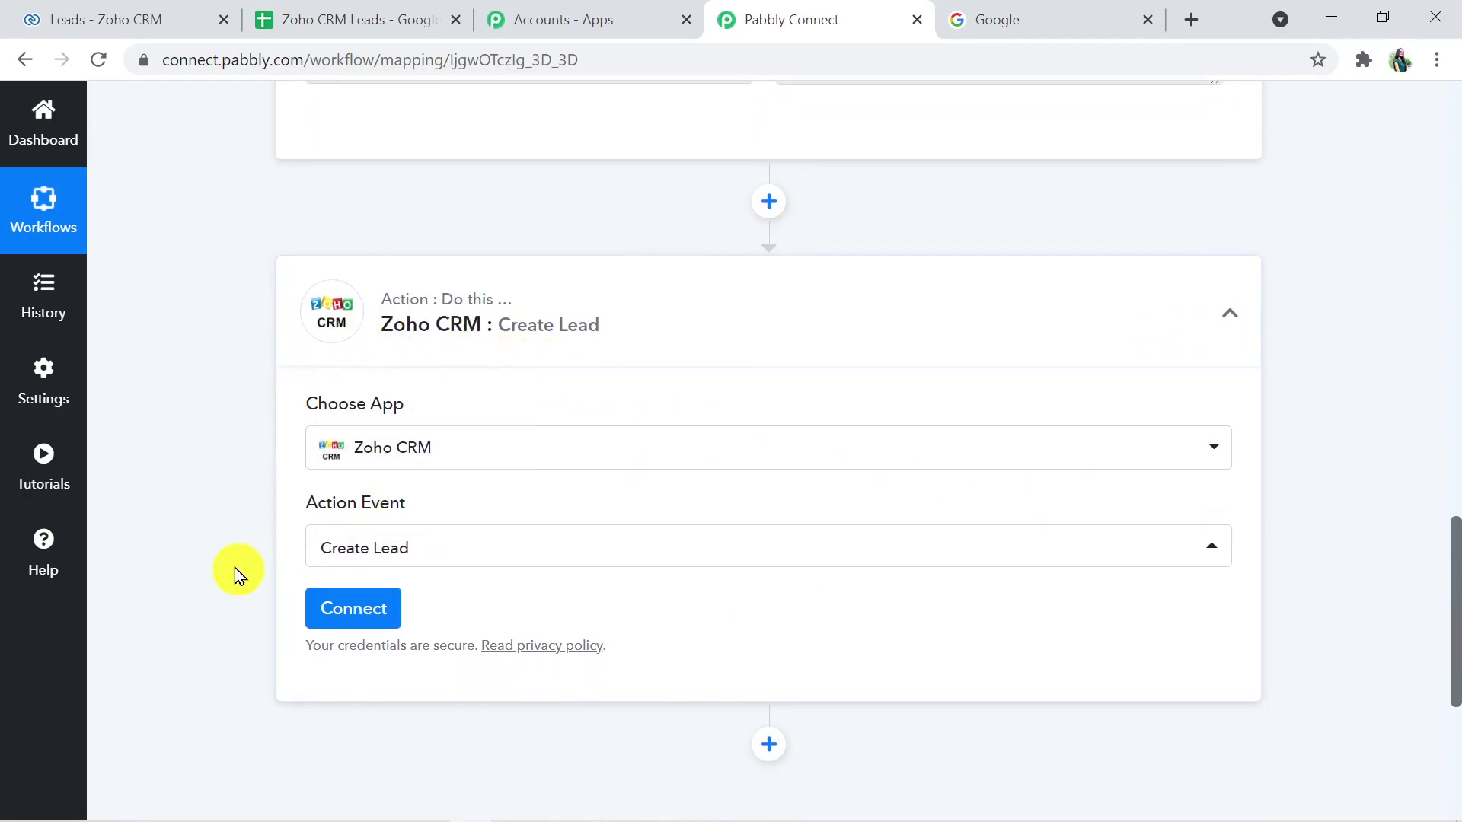
click(339, 614)
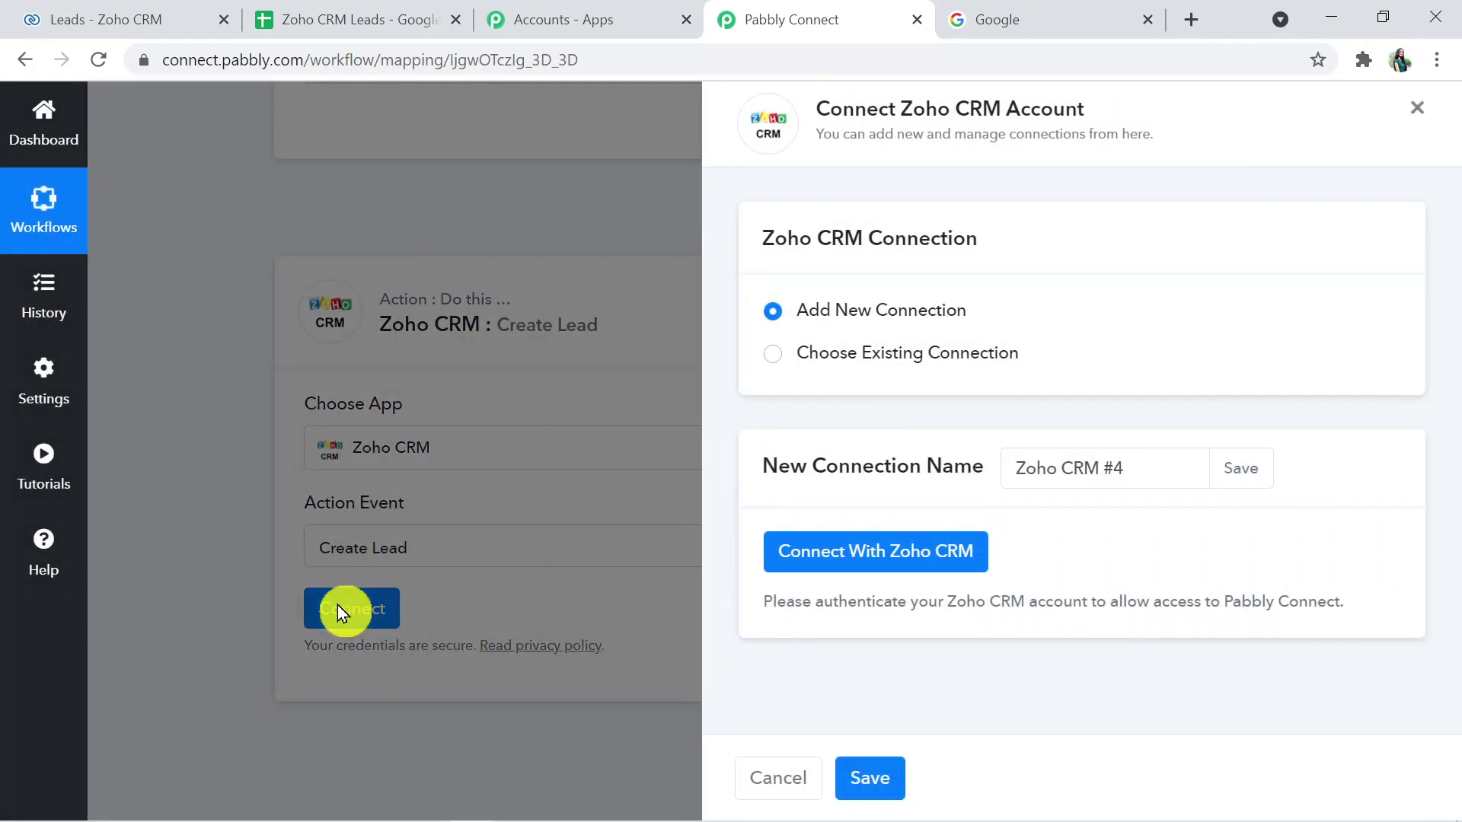
click(938, 554)
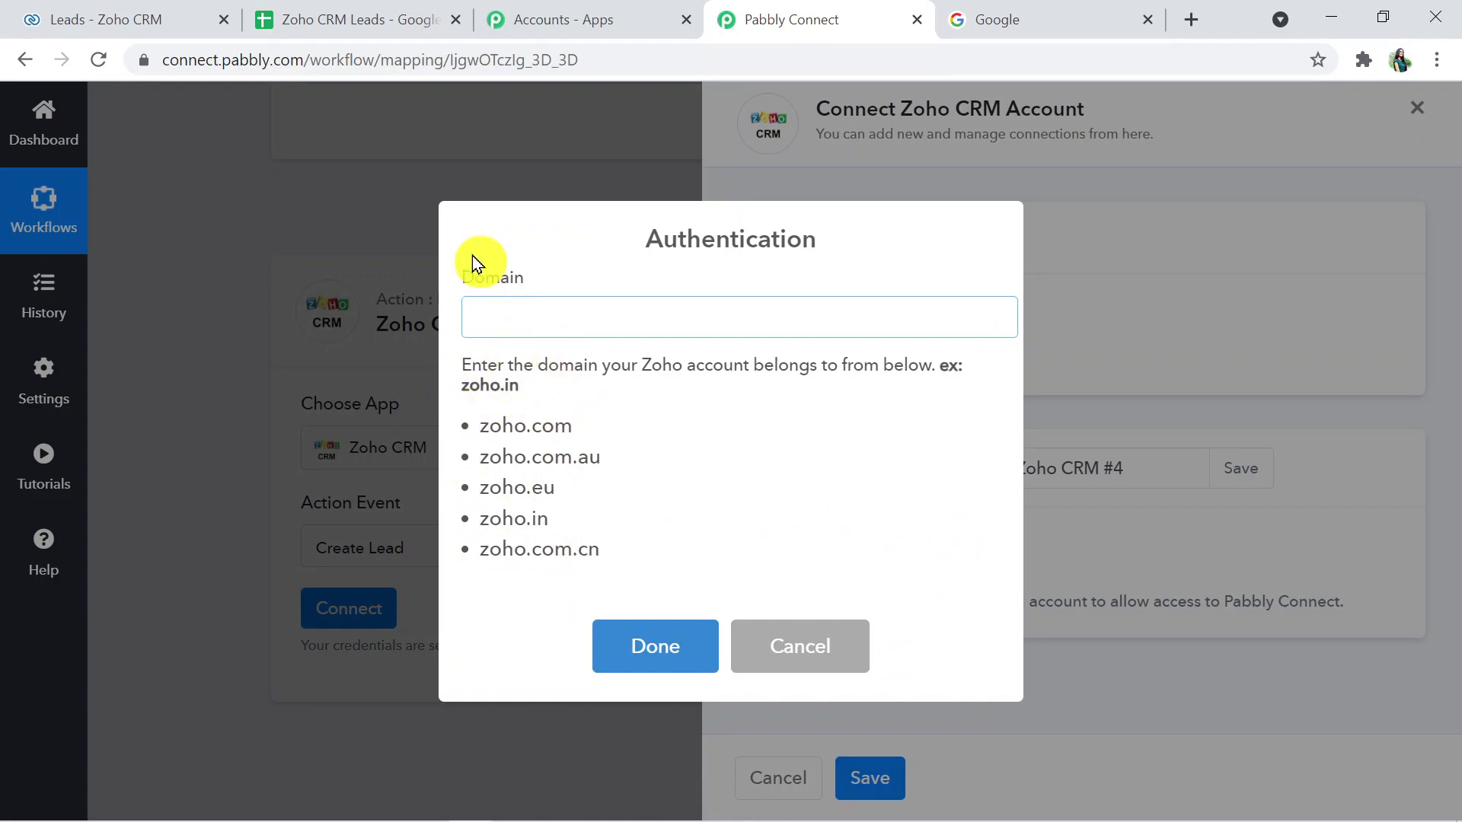
click(91, 11)
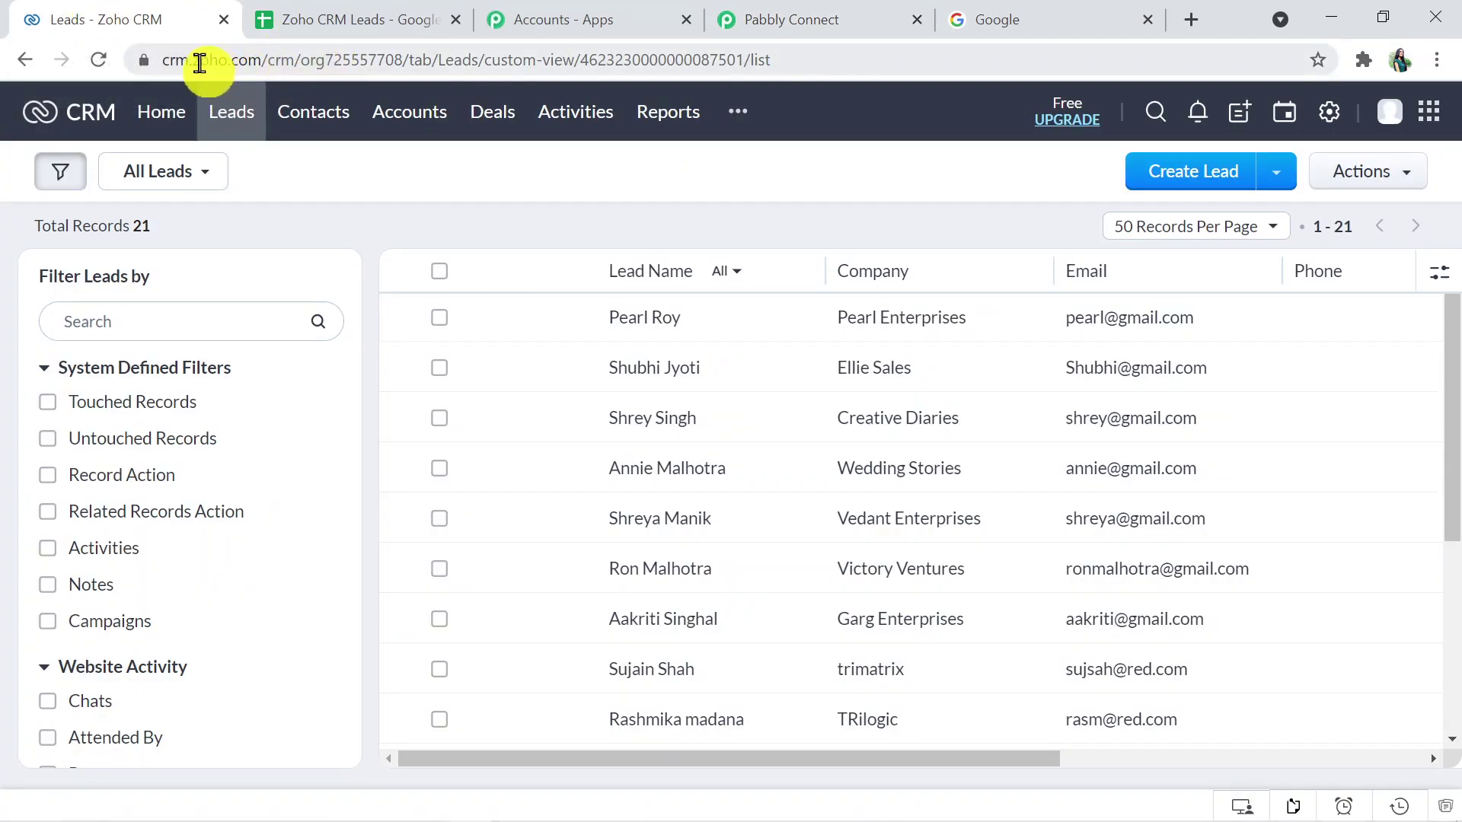
- Select zoho.com in the Zoho CRM address bar to confirm the domain, then return to Pabbly
click(237, 61)
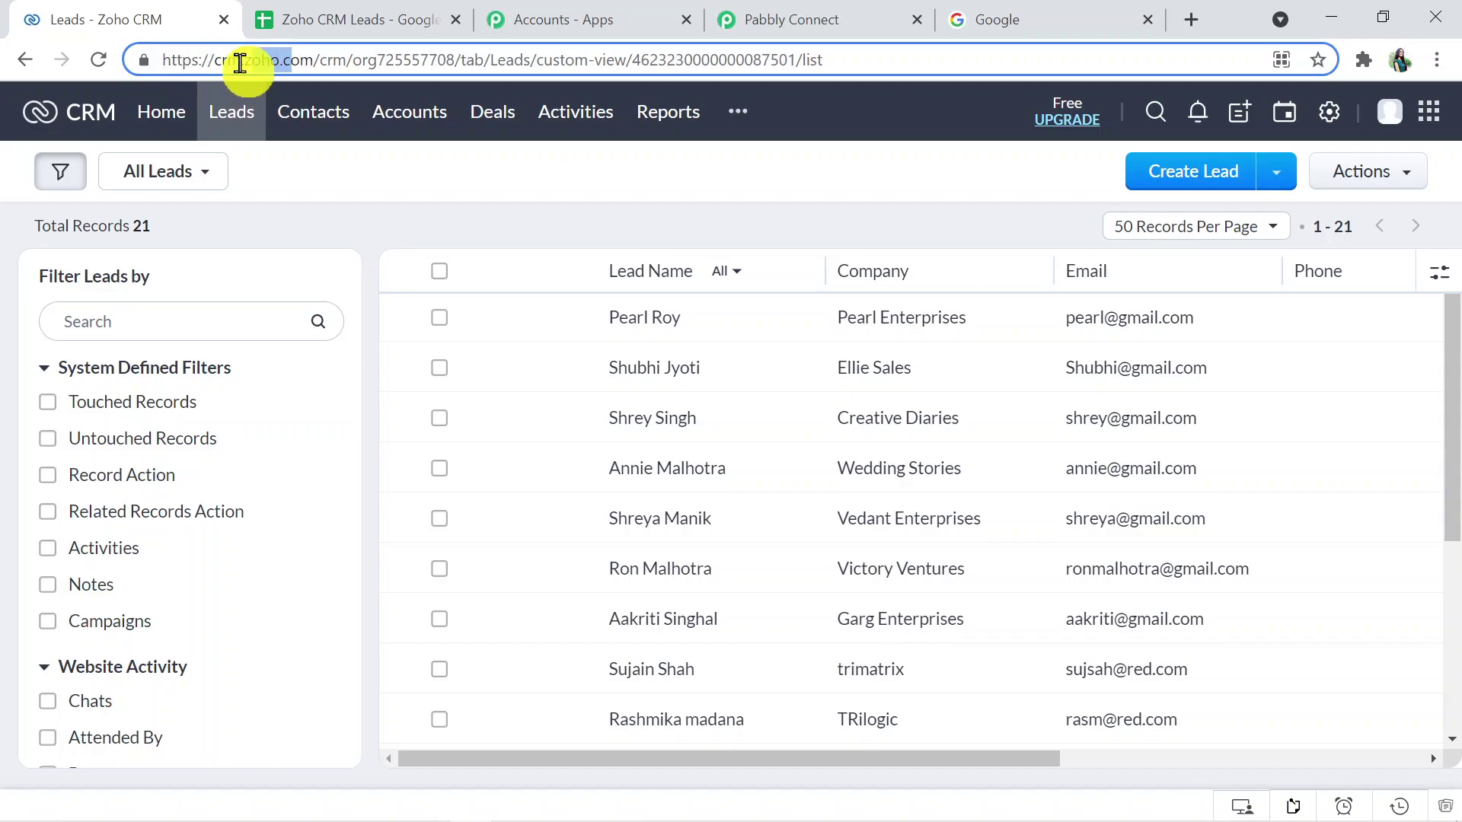
double_click(263, 61)
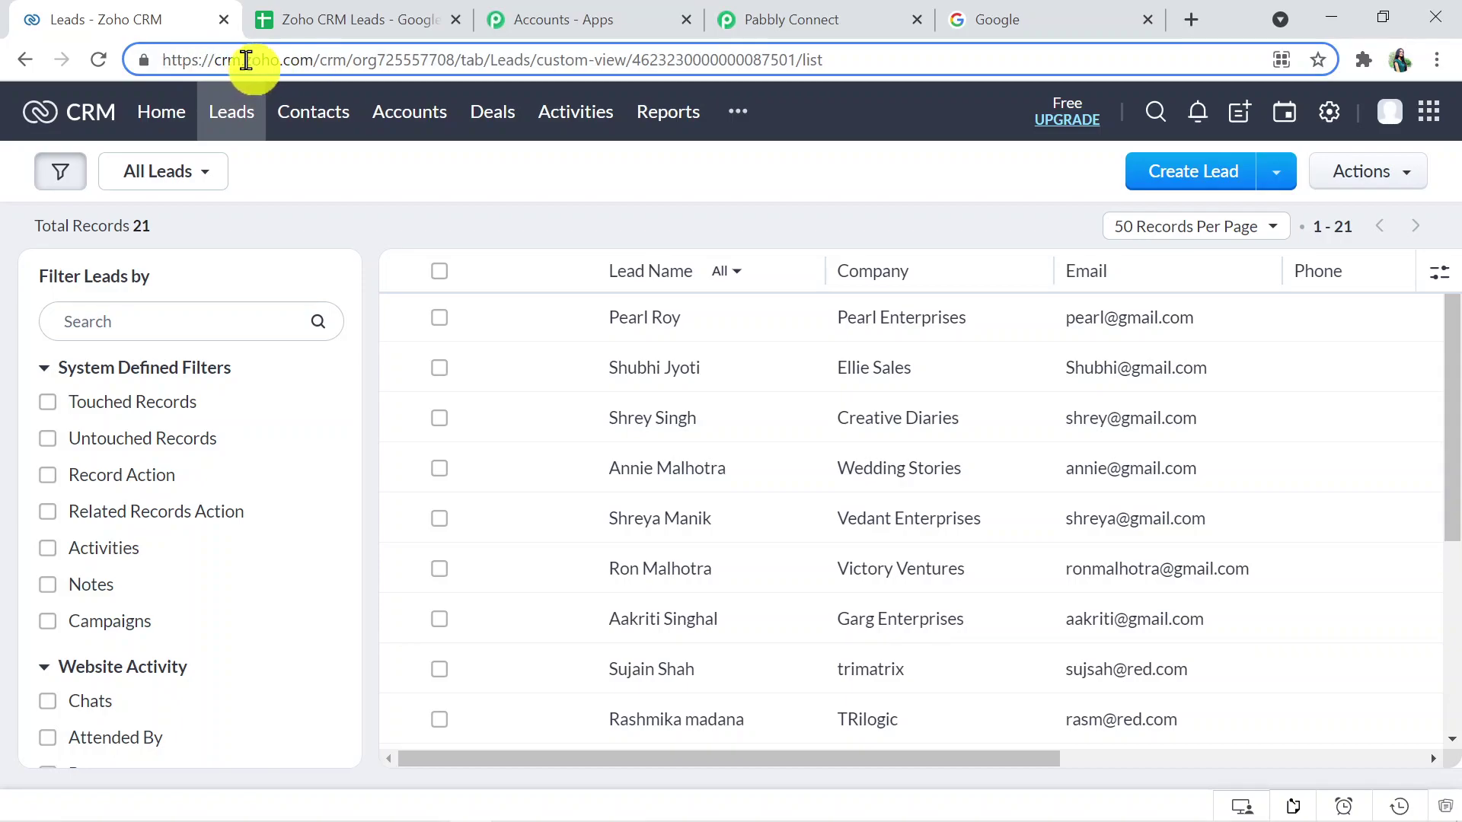
drag(246, 60, 311, 59)
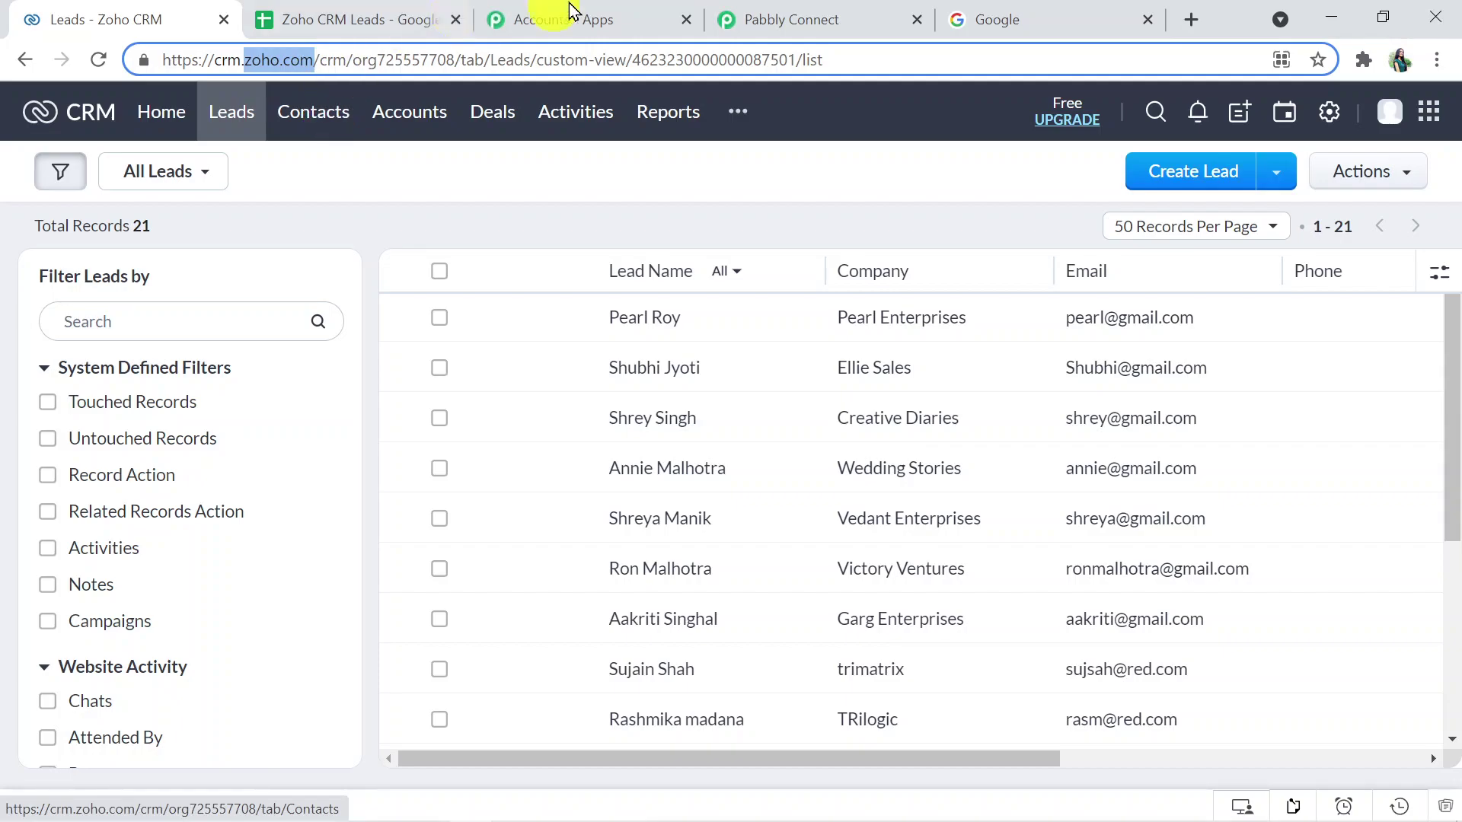
click(803, 18)
click(554, 314)
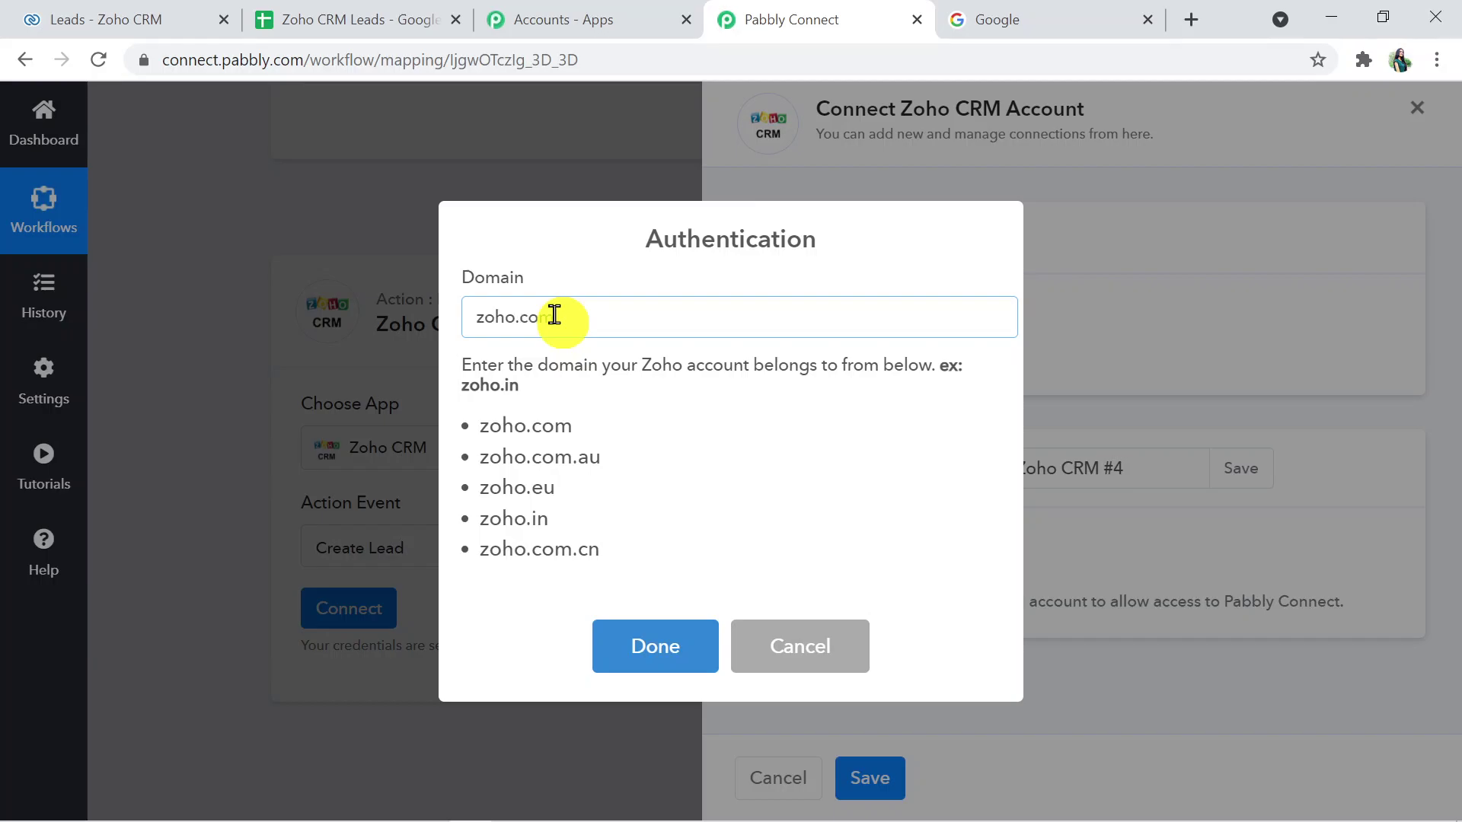
- Confirm the zoho.com domain and accept Zoho's consent so the Create Lead step shows Connected
click(660, 646)
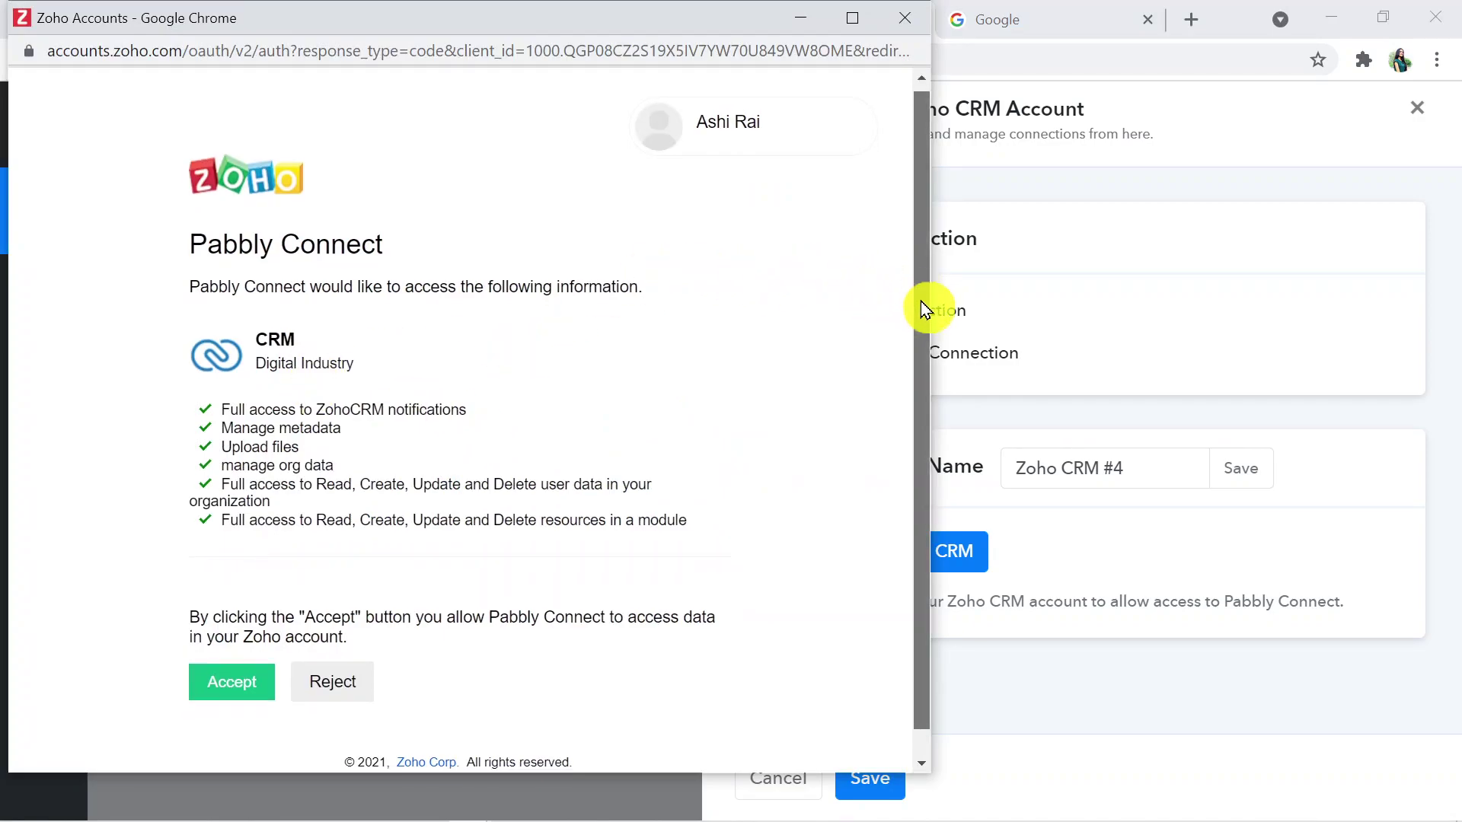
scroll(920, 300, down, 2)
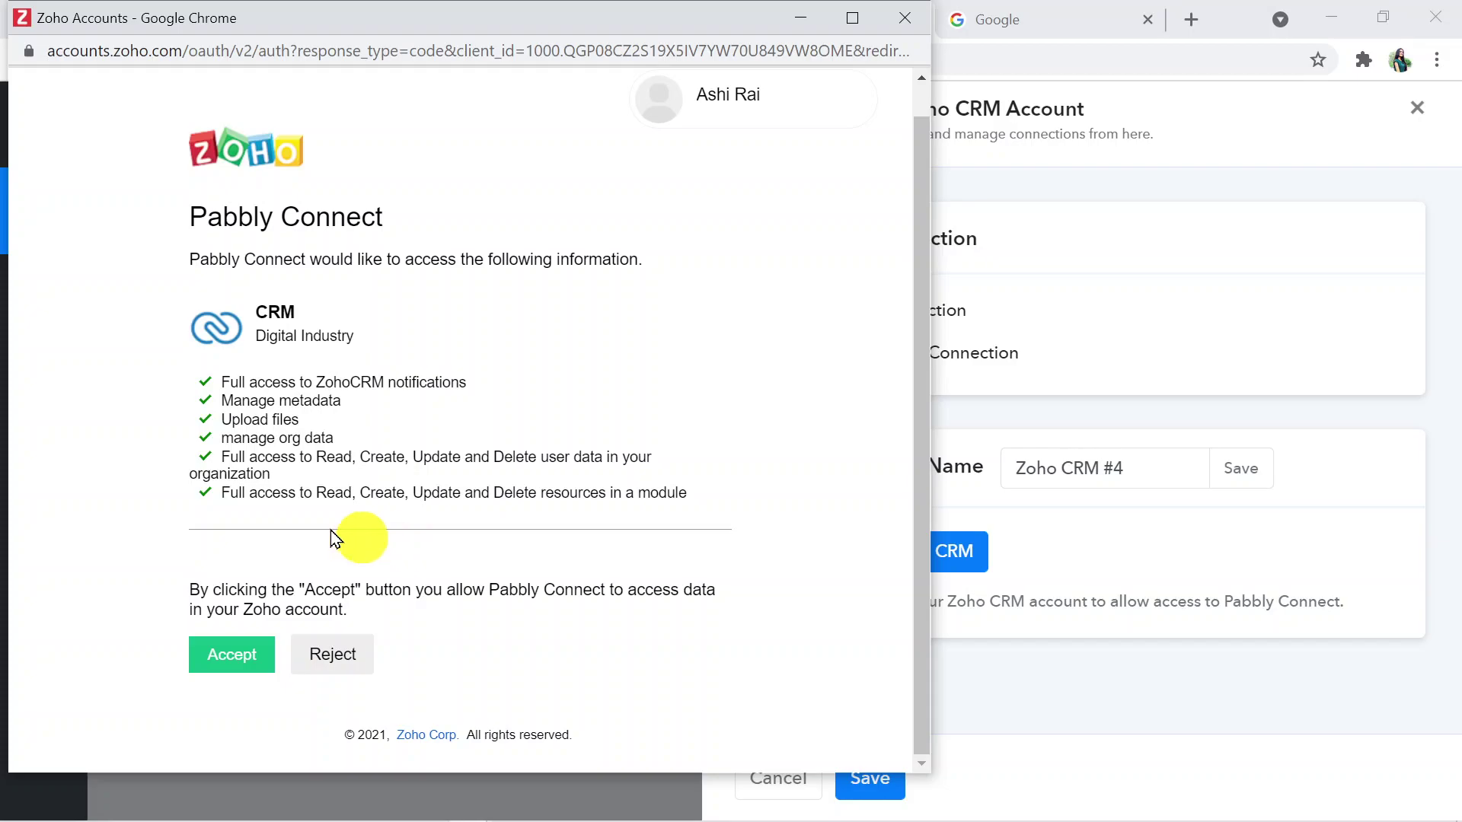
click(232, 668)
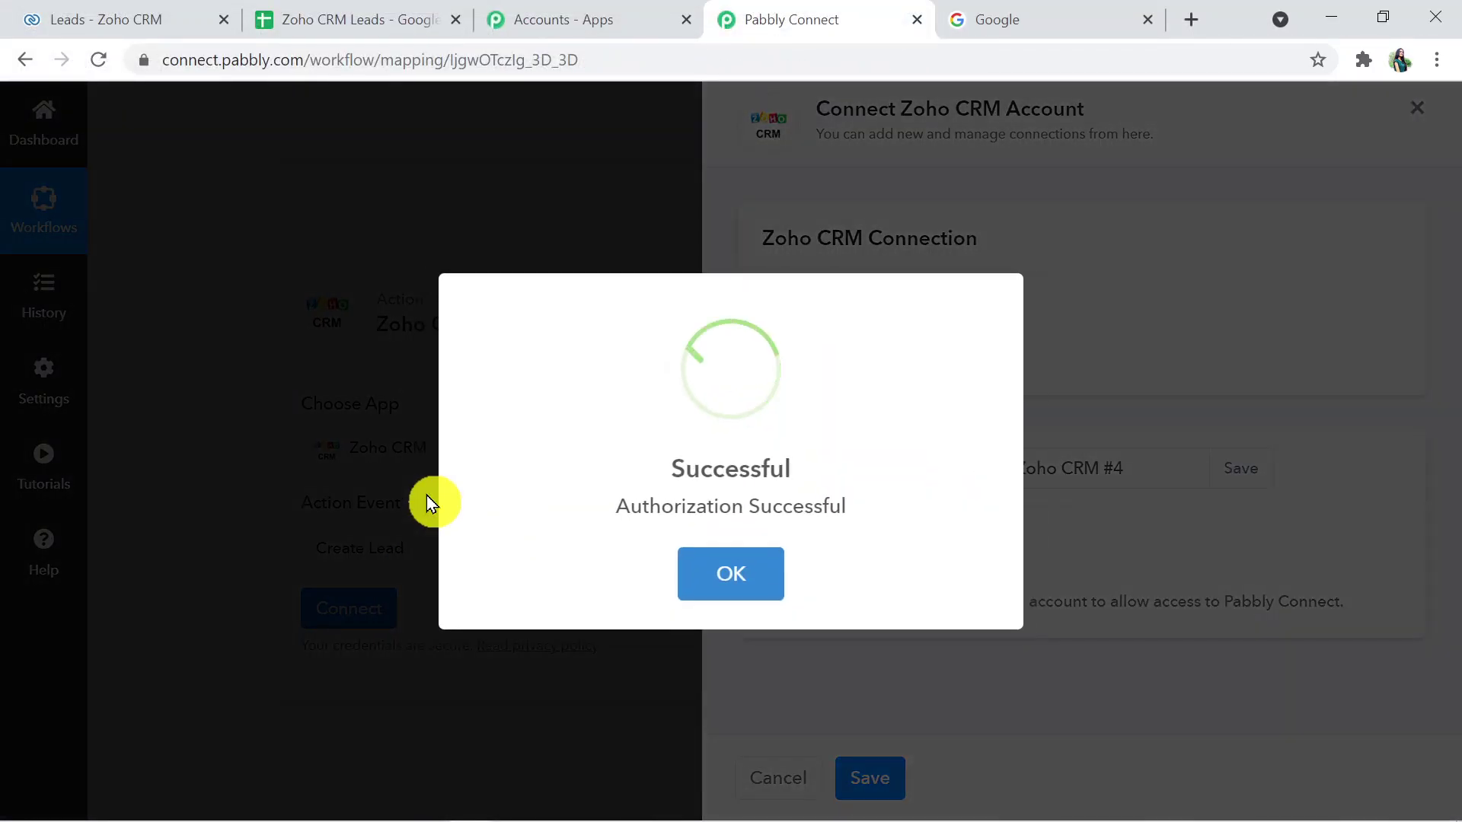
click(734, 586)
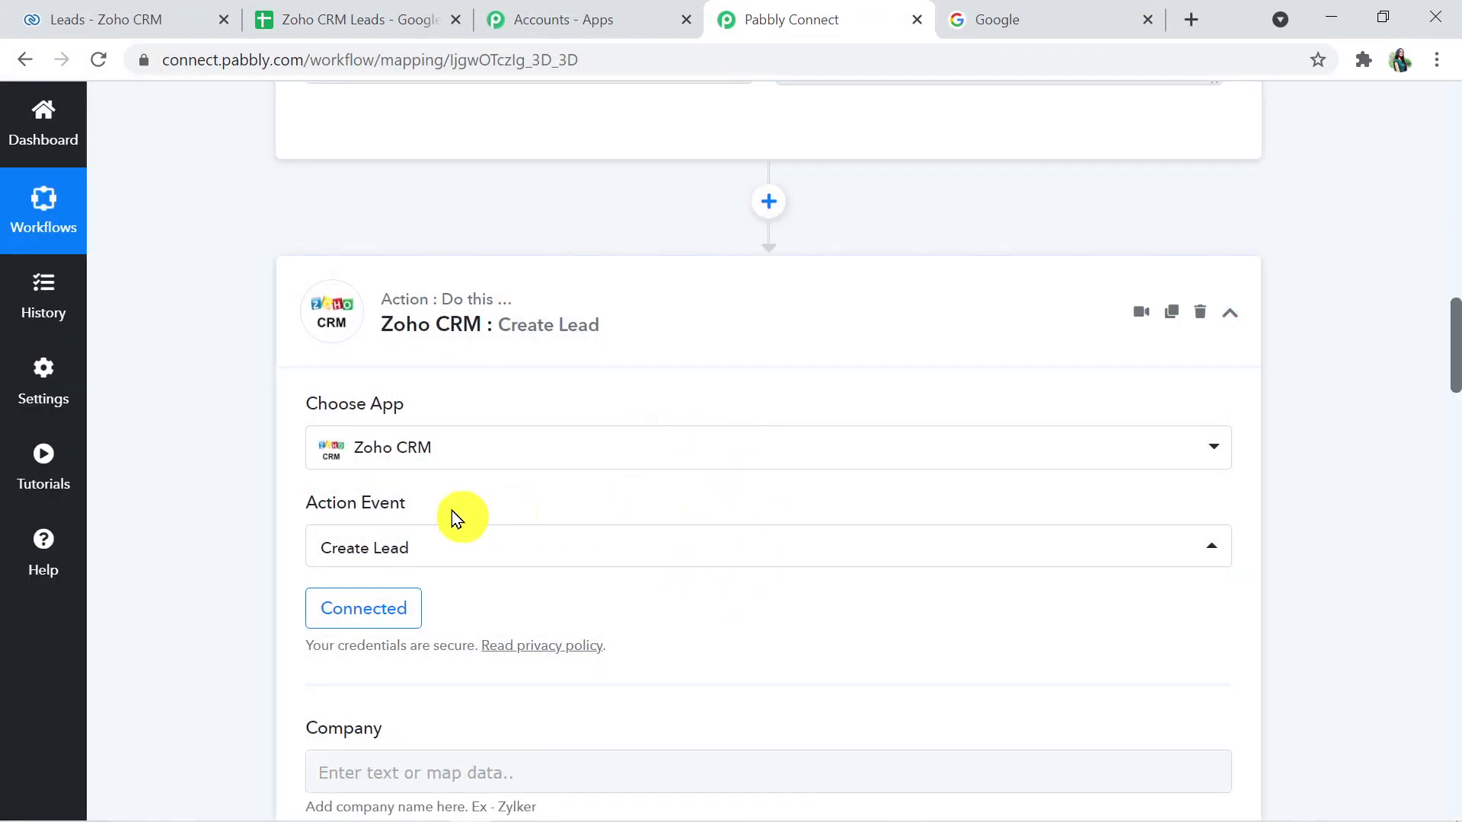
- Map the sheet's Company value into the Zoho Company field, replacing a mistaken first-name mapping
scroll(1455, 365, down, 7)
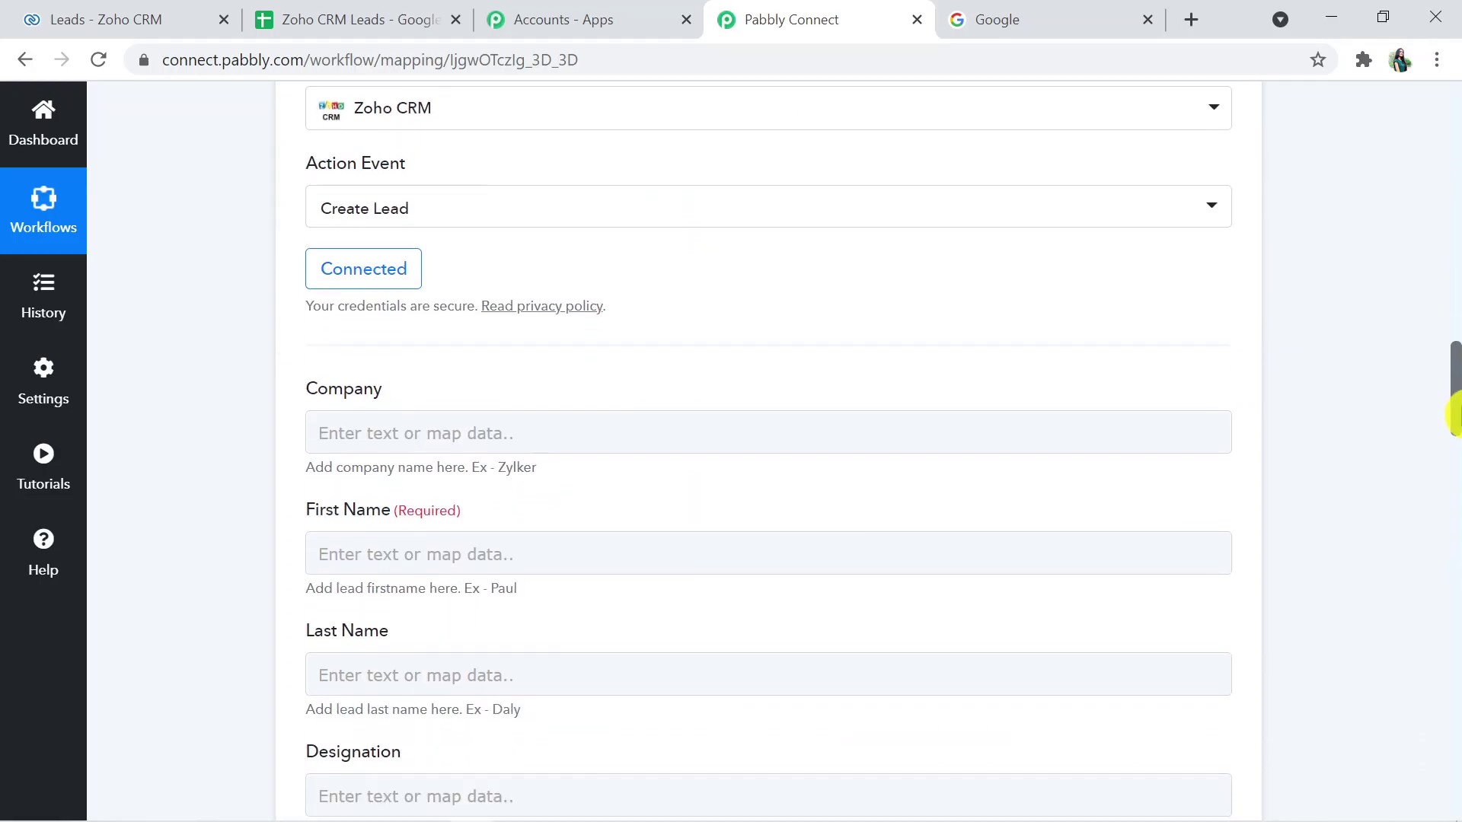
scroll(1454, 426, down, 2)
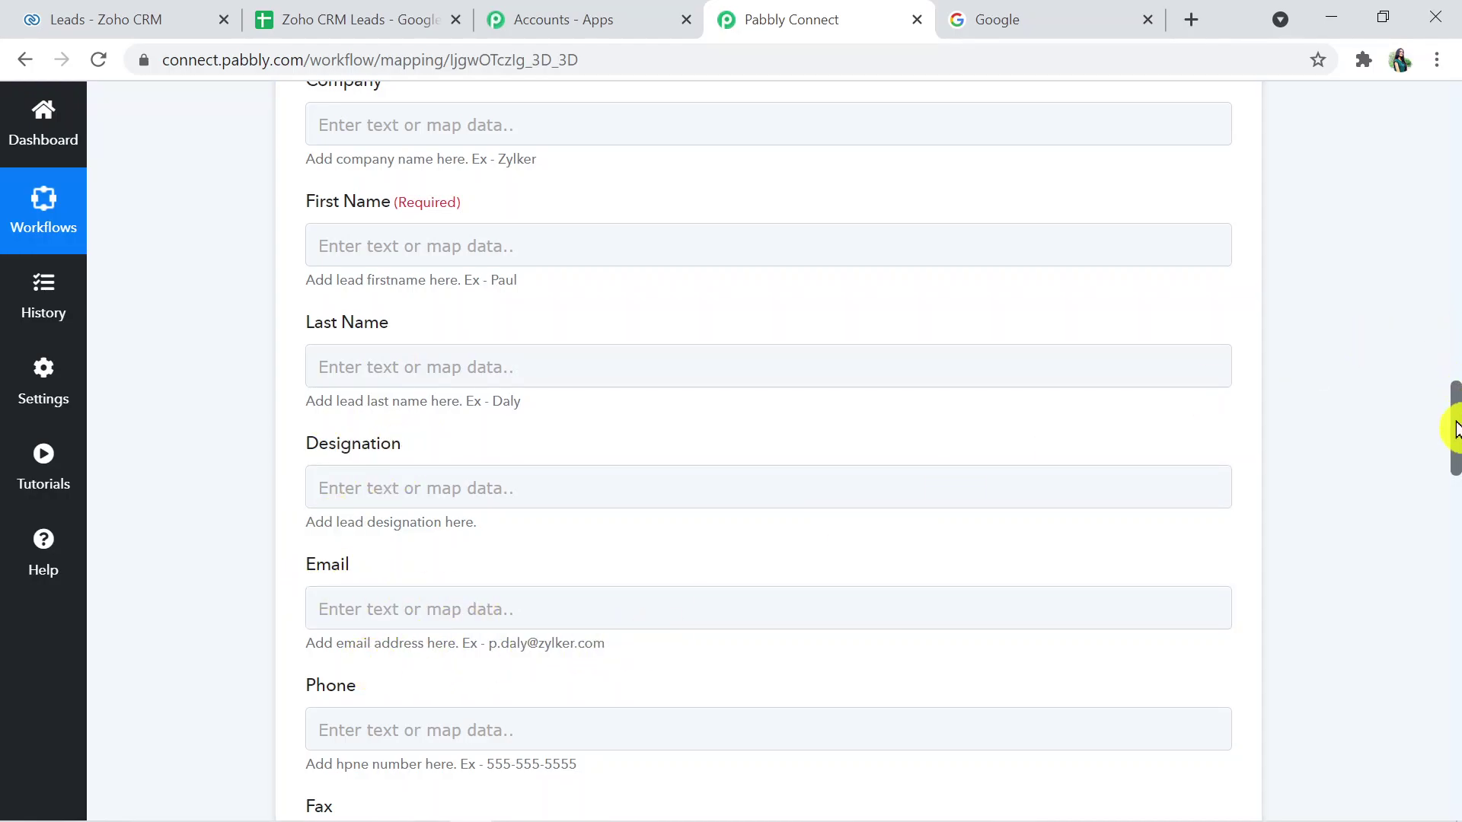
scroll(1451, 368, up, 6)
scroll(1451, 401, down, 5)
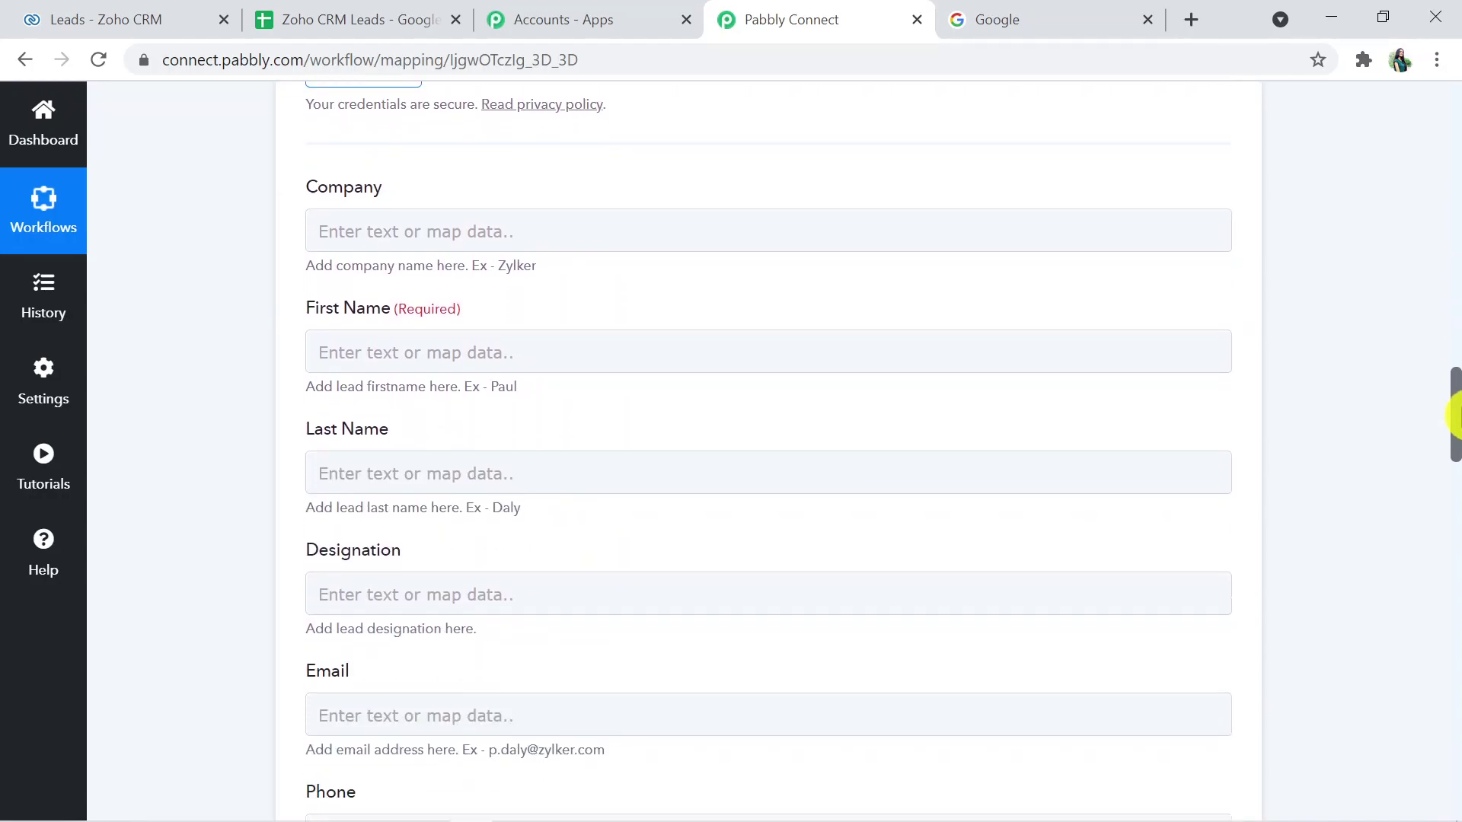
drag(1454, 415, 1454, 416)
click(467, 219)
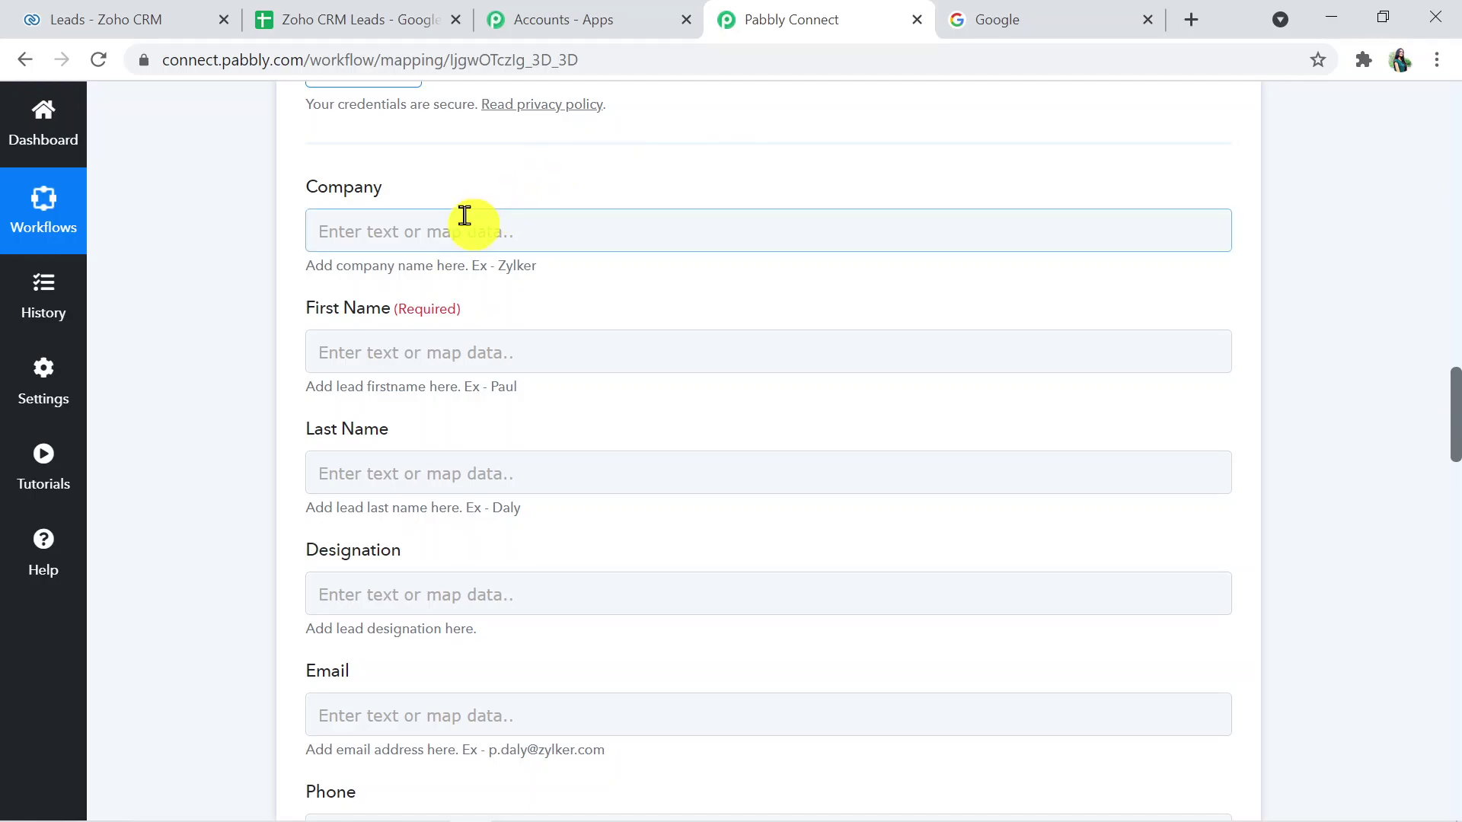
click(441, 223)
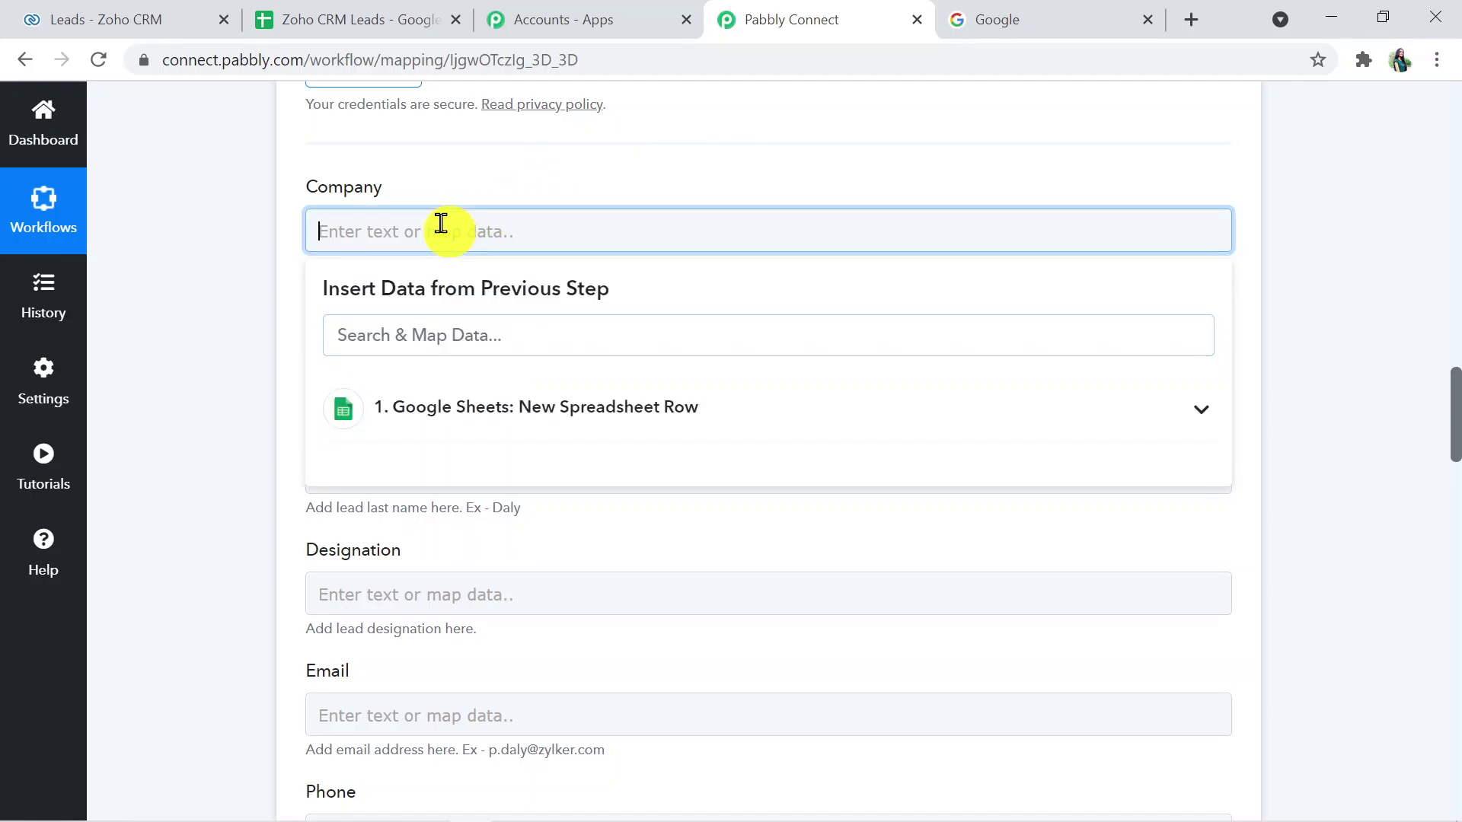
click(478, 405)
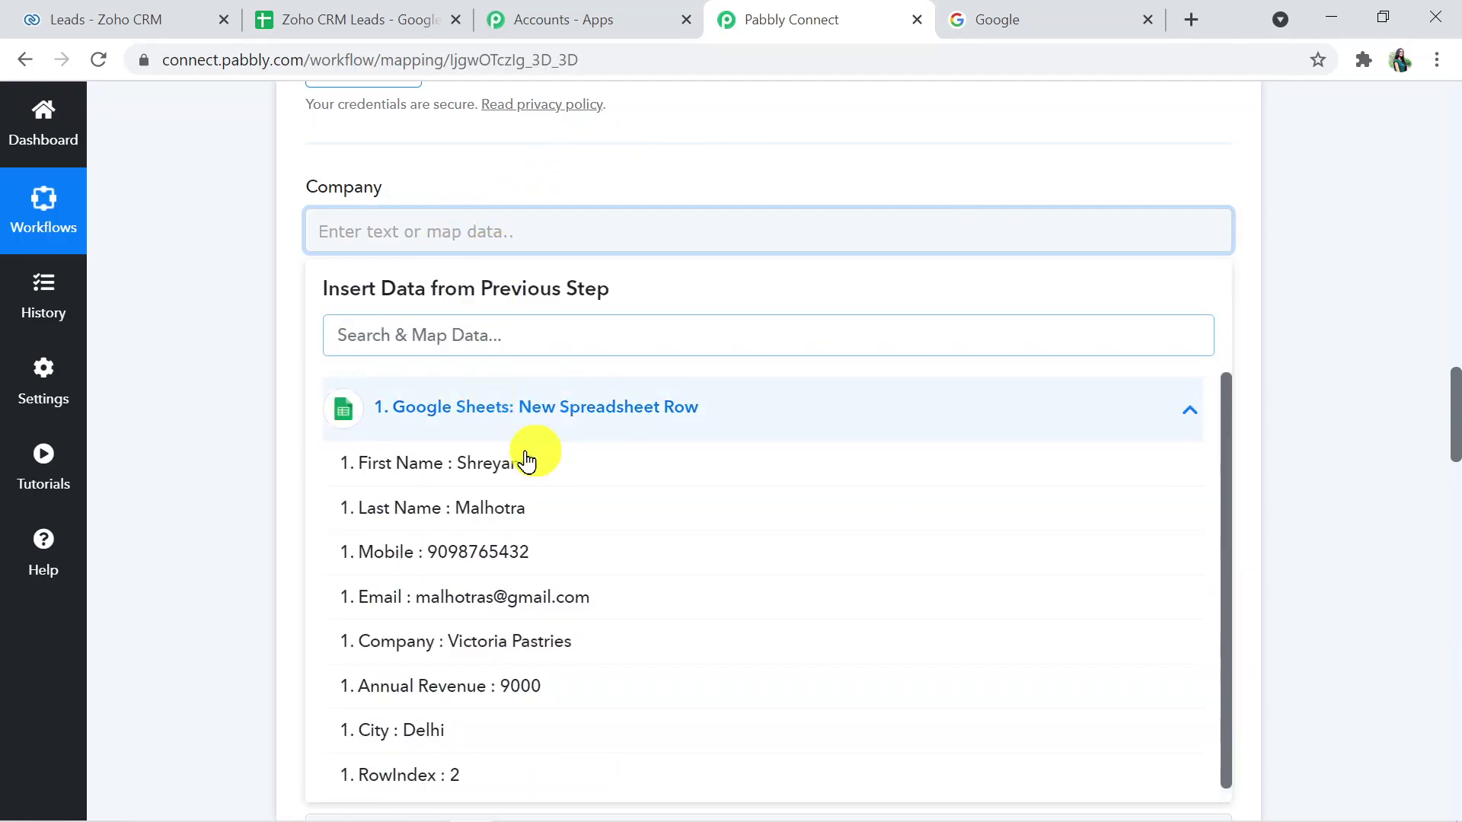
click(504, 461)
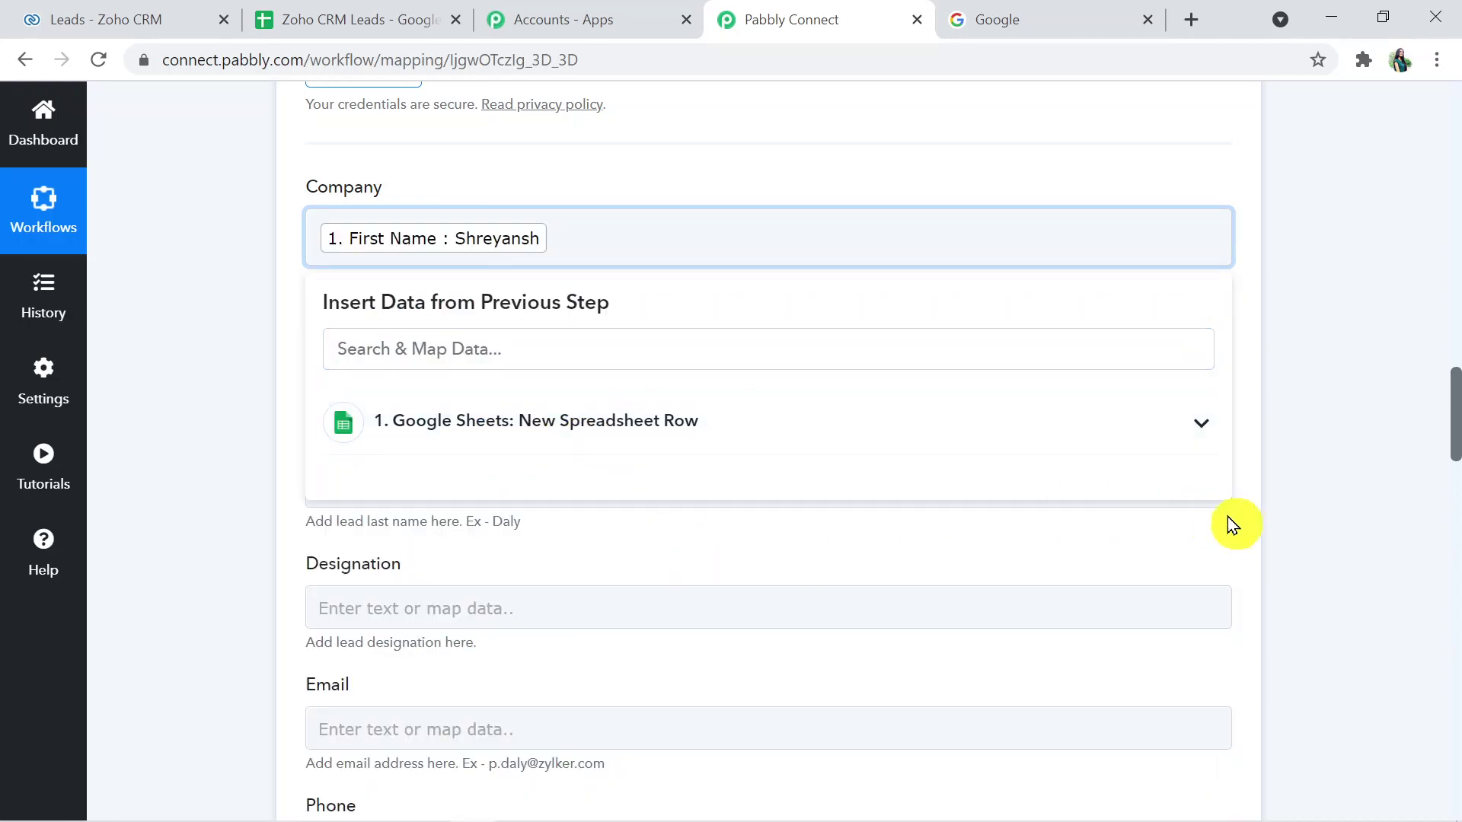
click(1291, 524)
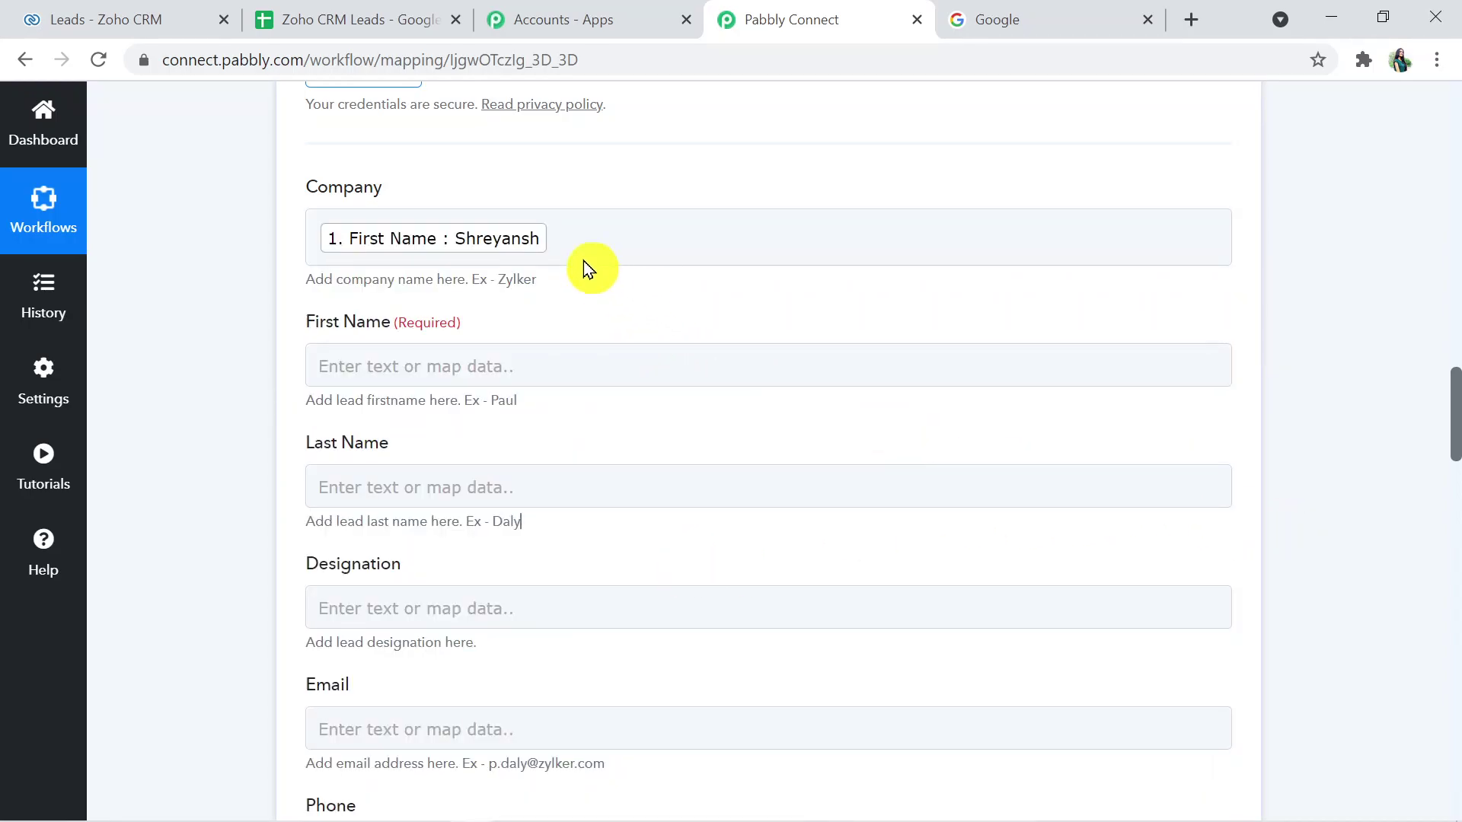
click(571, 237)
key(BackSpace)
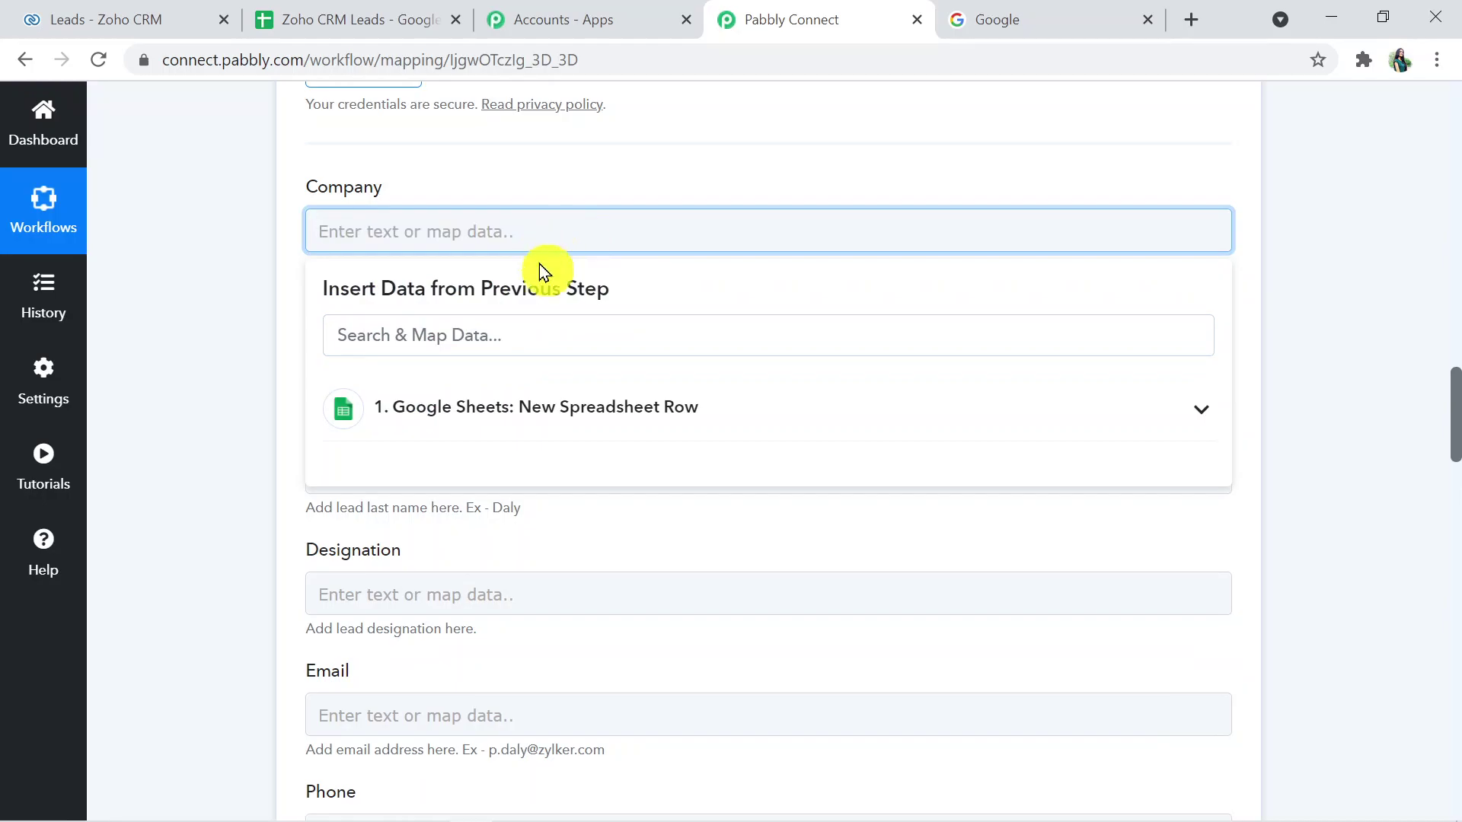
click(572, 426)
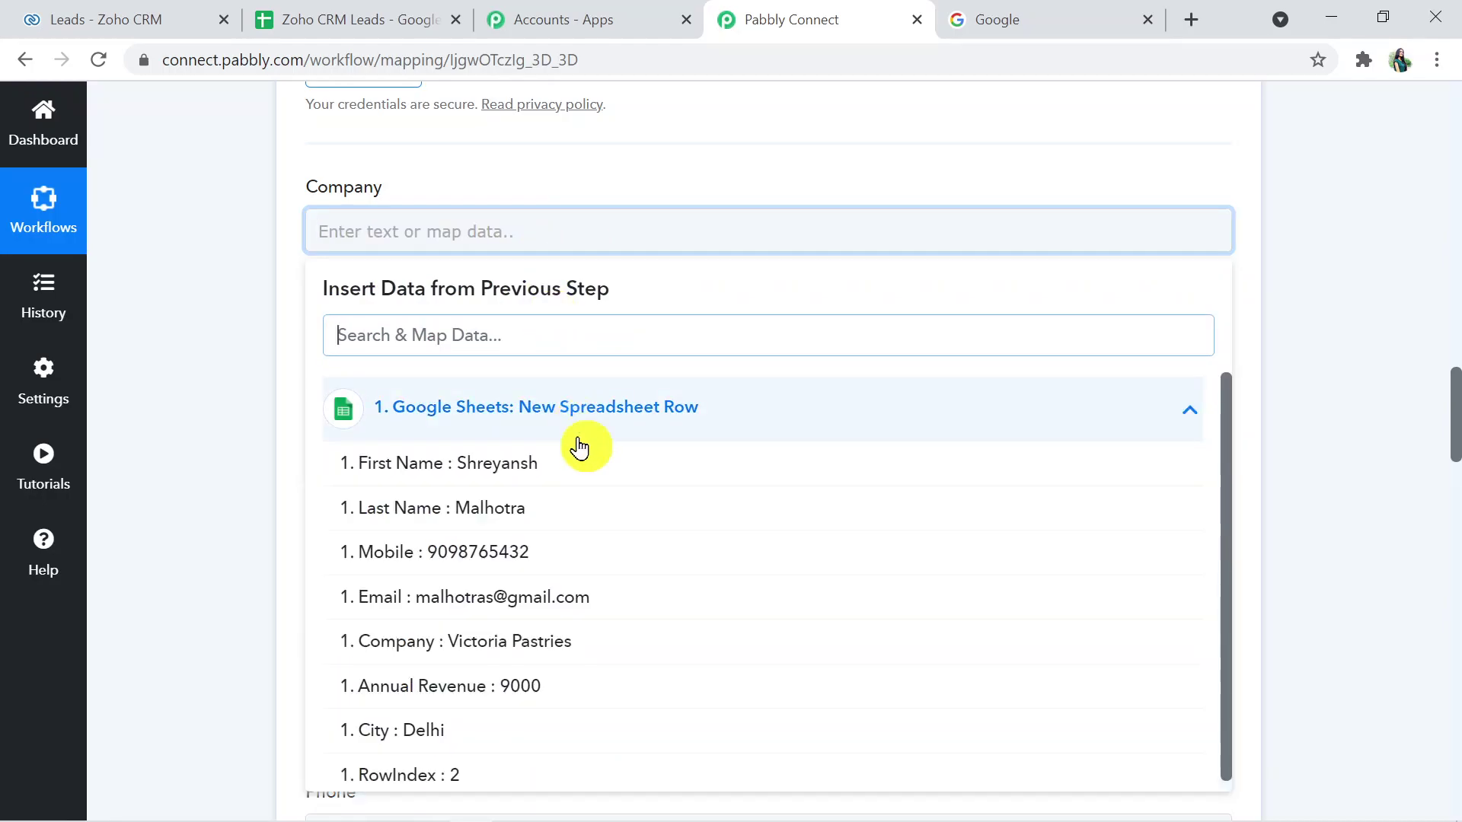
click(528, 646)
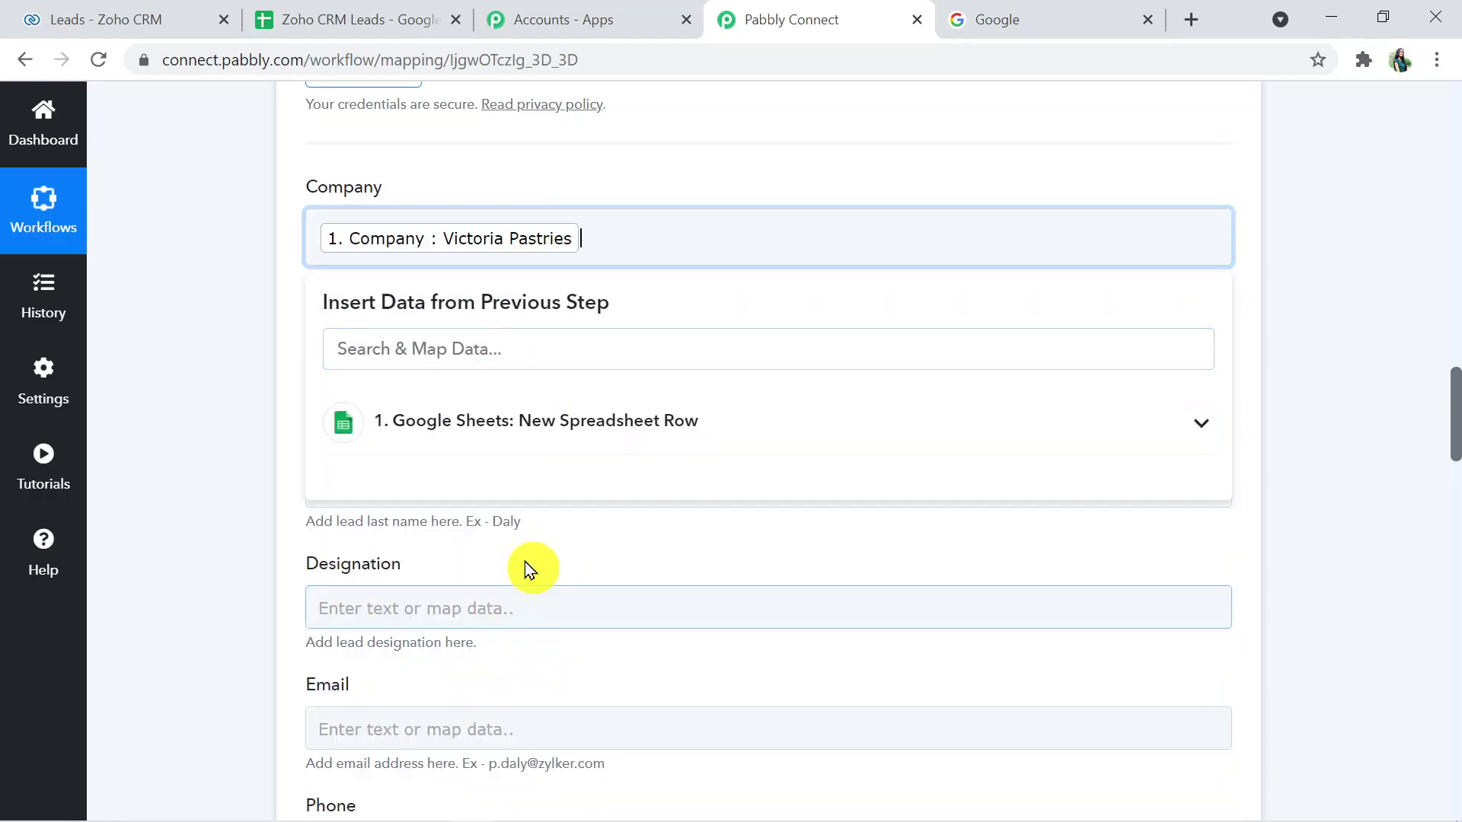
click(1309, 542)
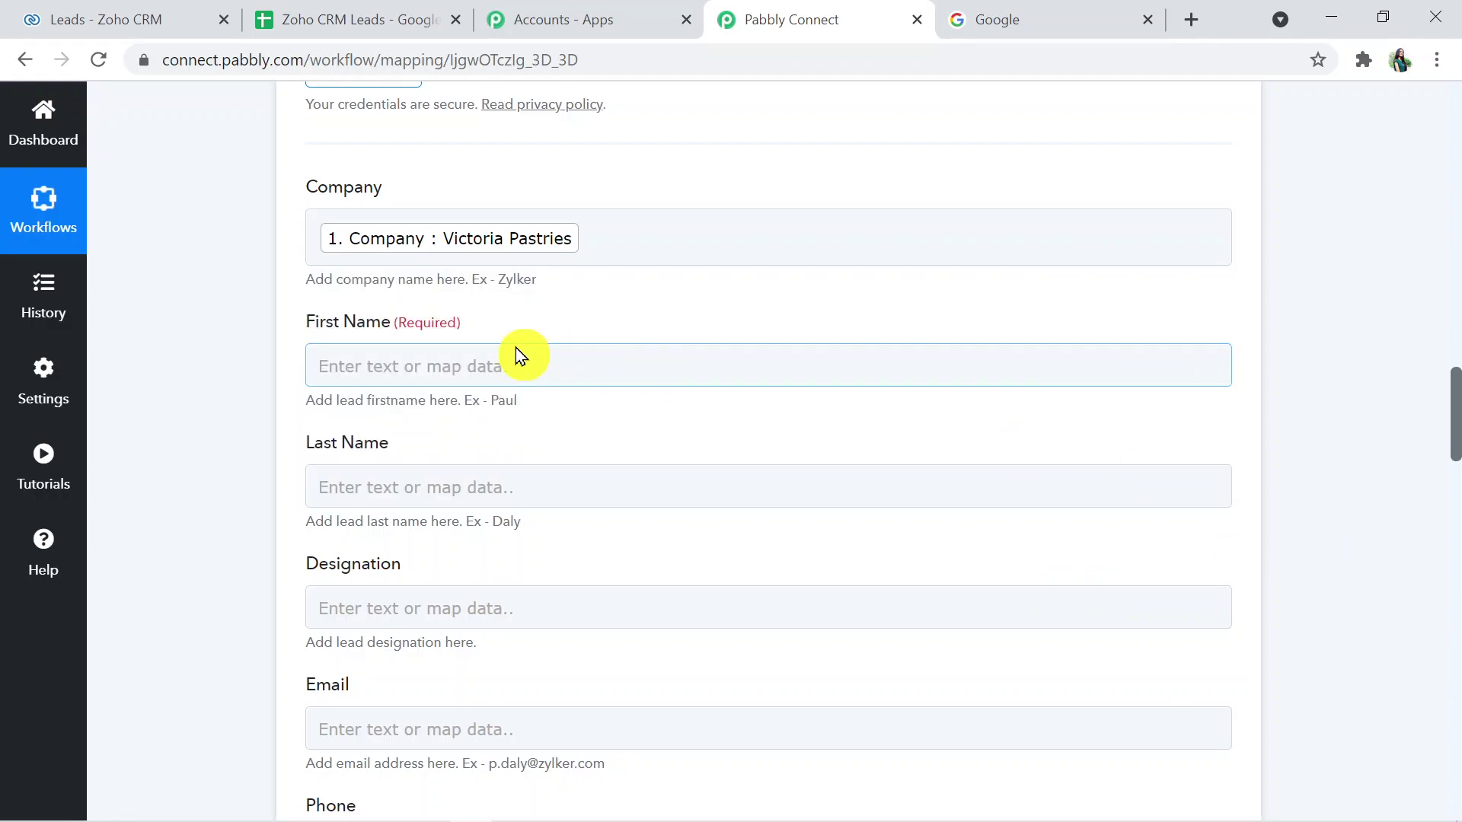
- Map the sheet's First Name and Last Name into the matching Zoho lead fields
click(515, 352)
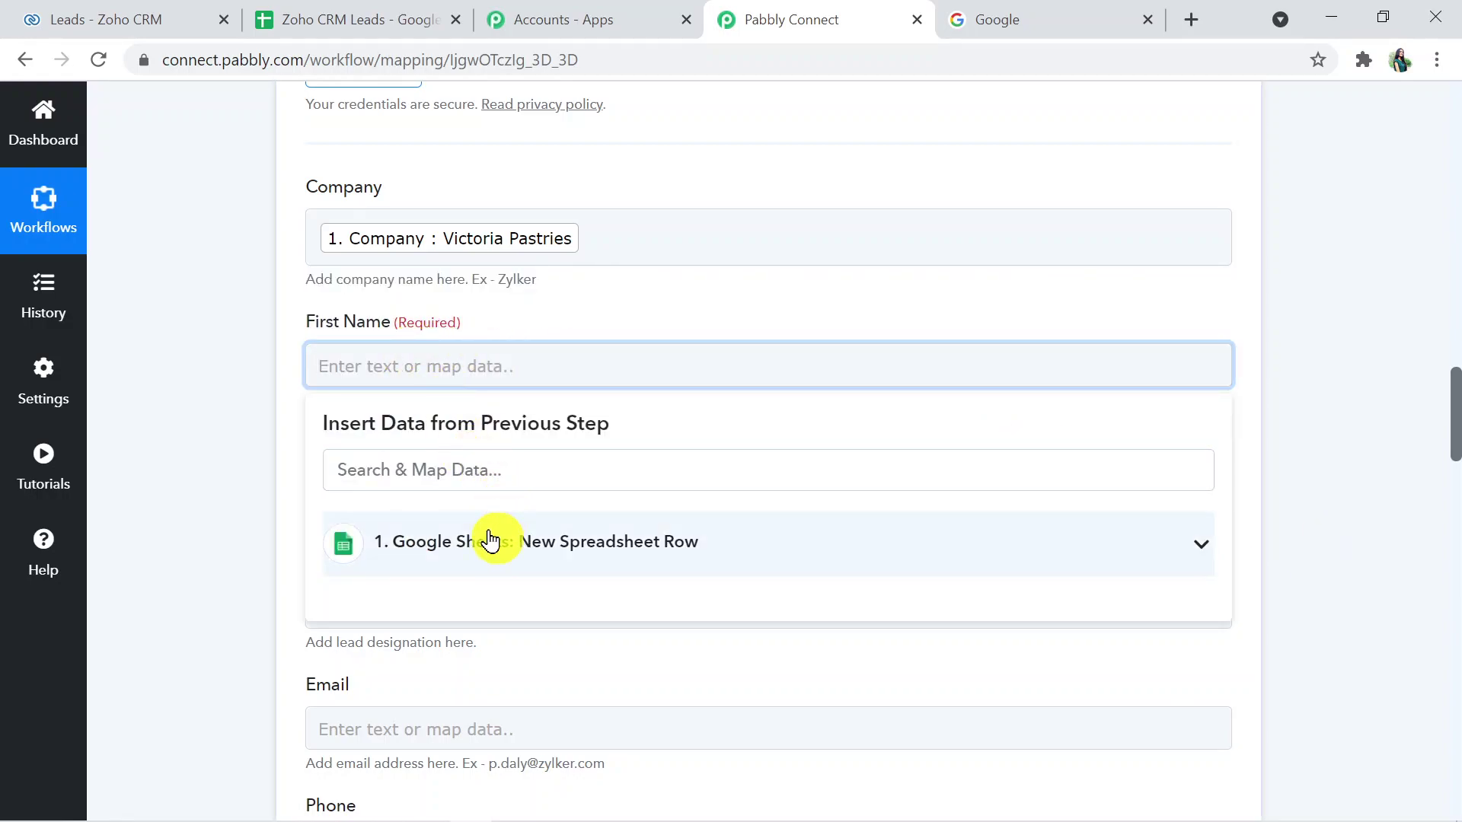
click(490, 541)
click(513, 610)
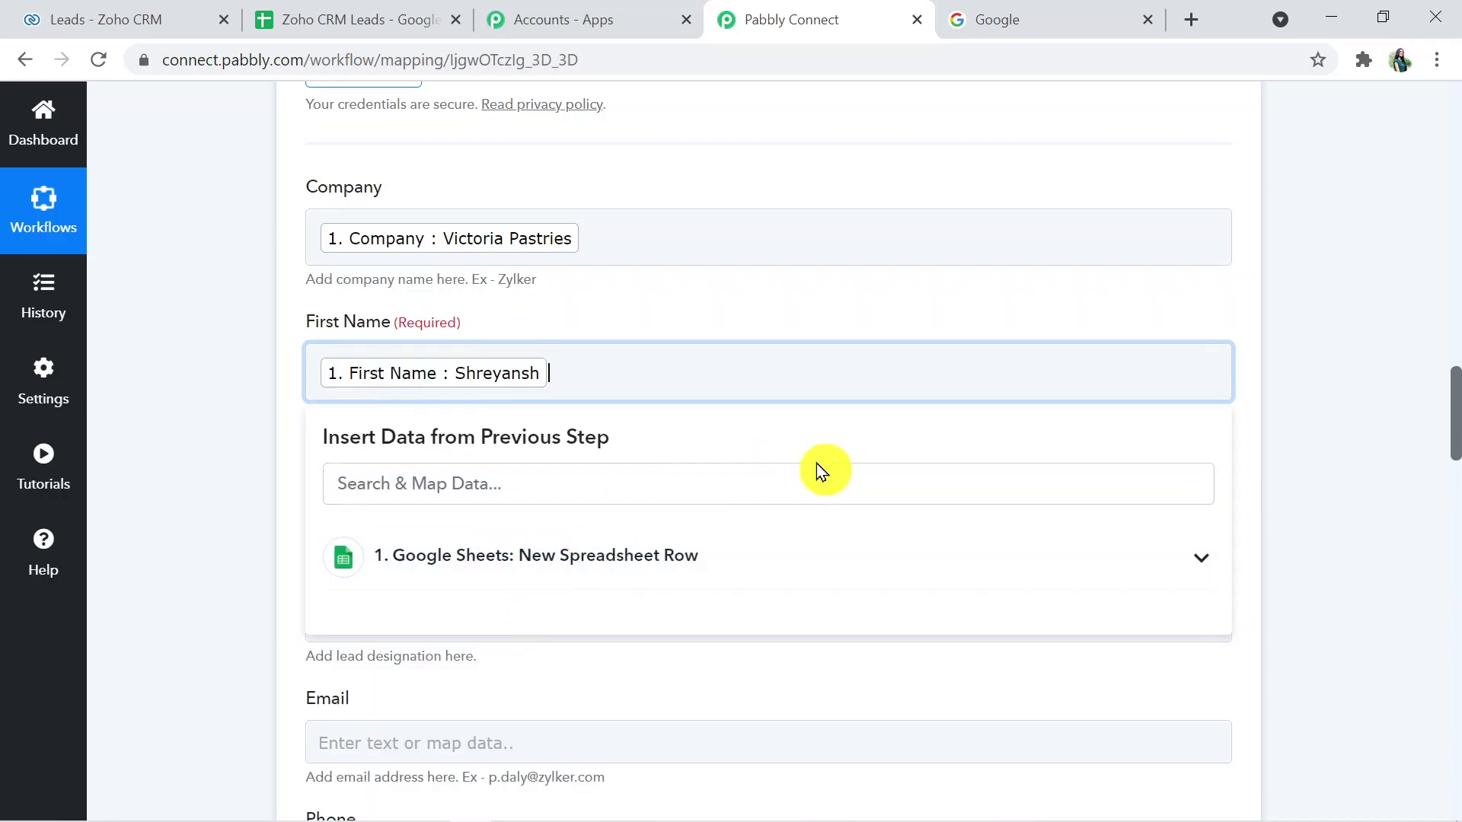
click(1319, 485)
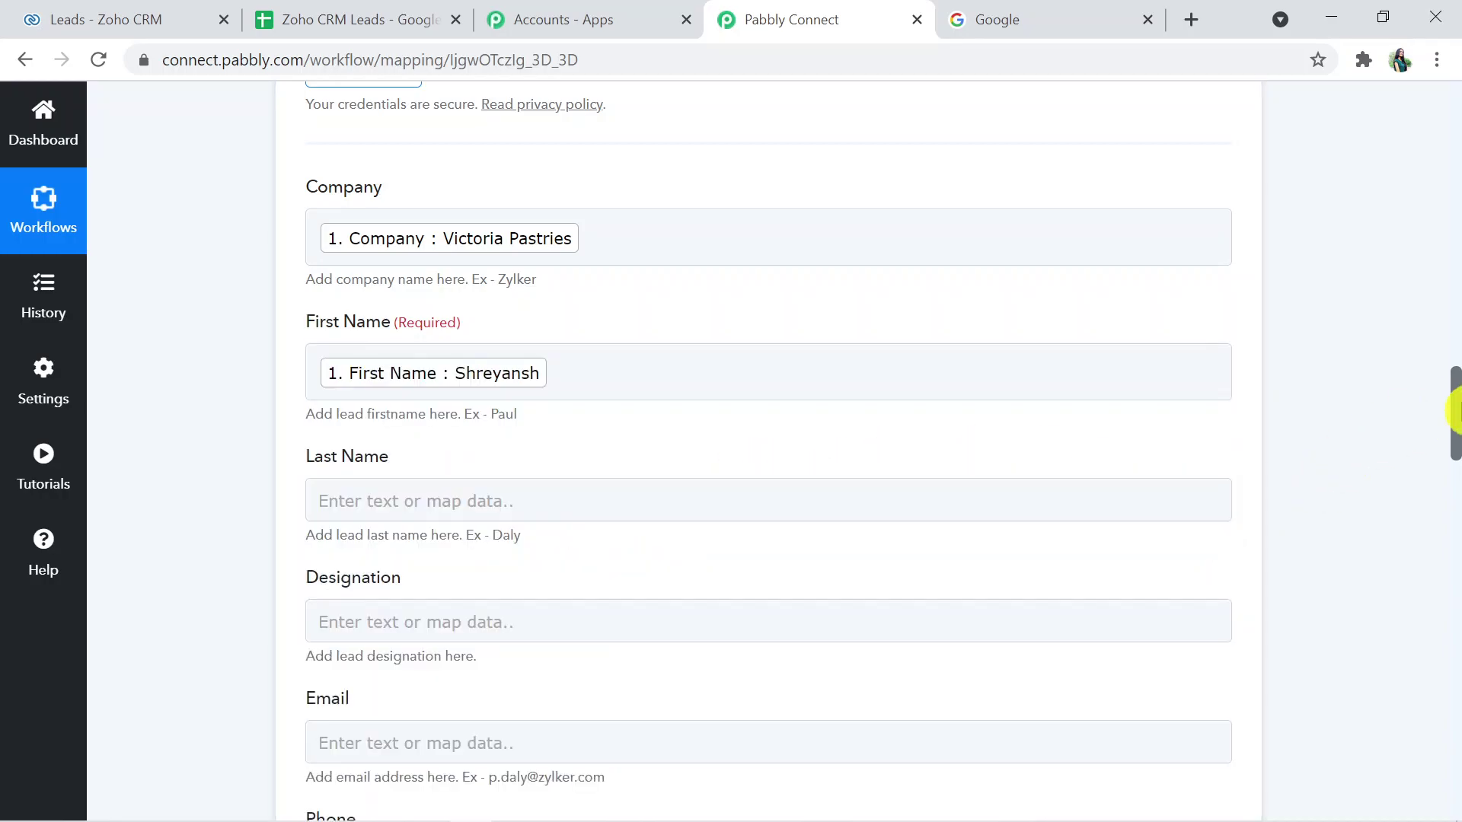
drag(1453, 408, 1454, 437)
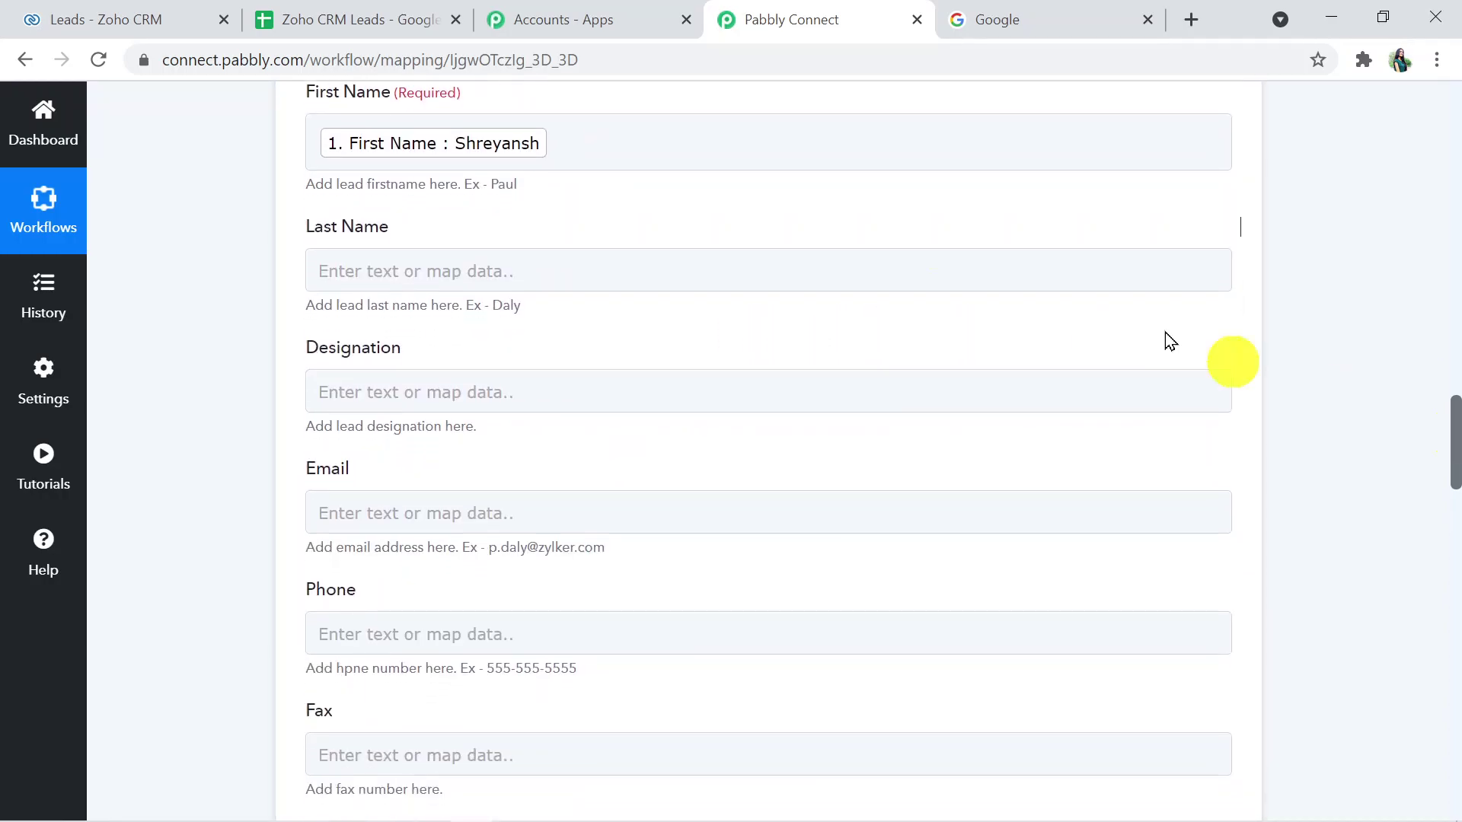
click(512, 273)
click(546, 449)
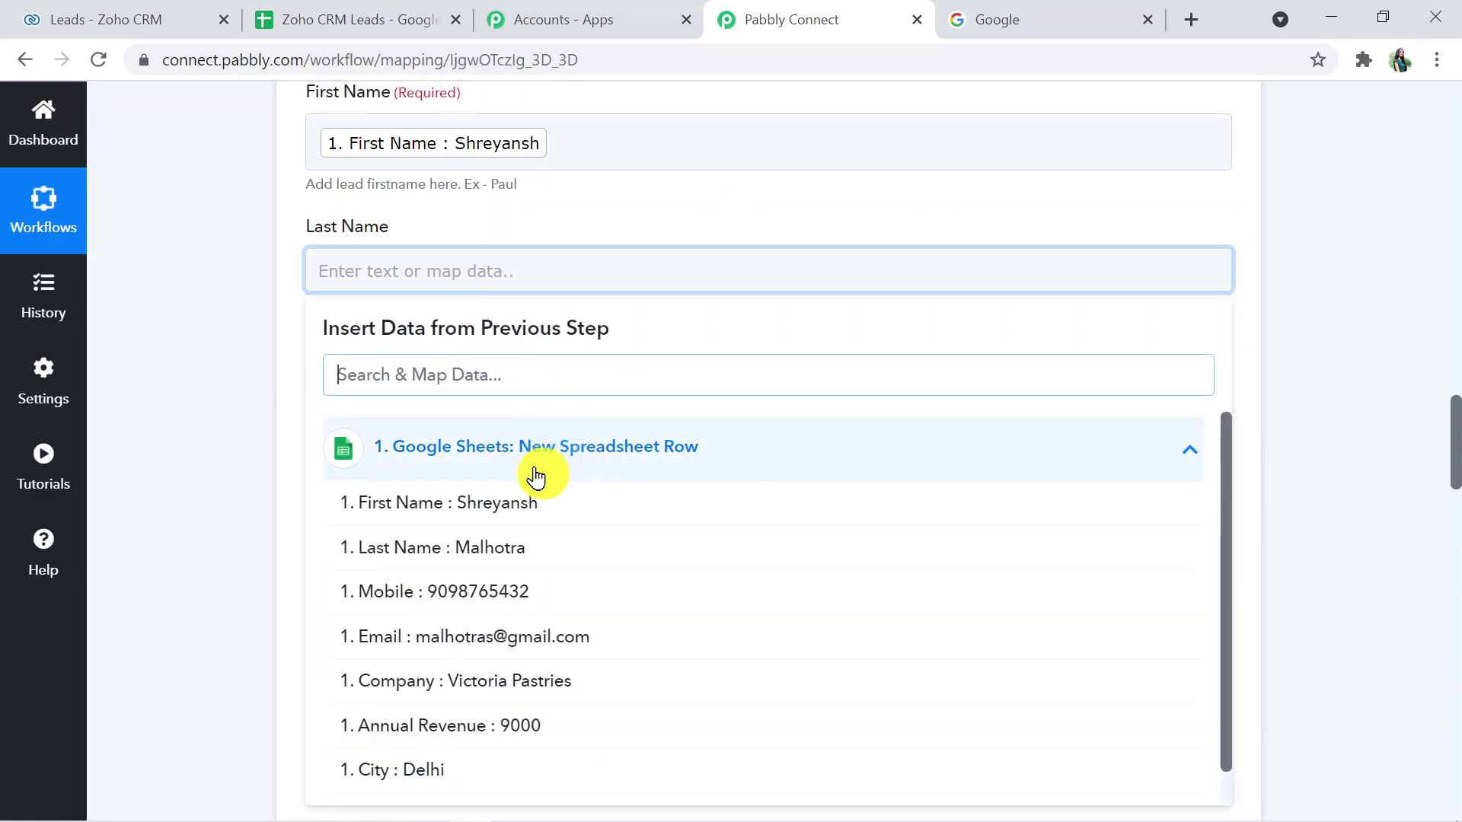
click(532, 548)
click(1329, 523)
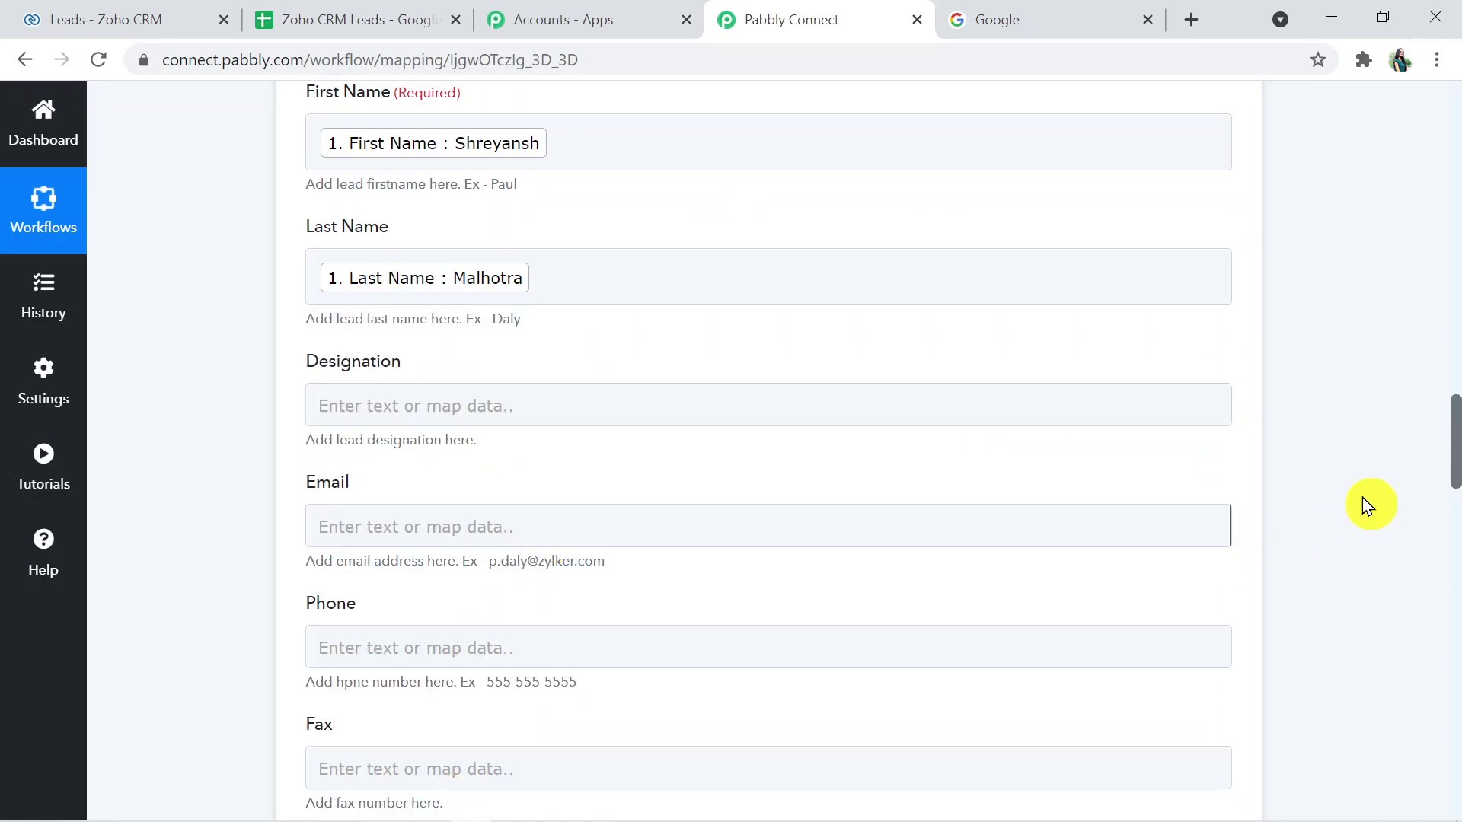
- Map the sheet's Email and Mobile values into the Zoho Email and Mobile fields
drag(1456, 435, 1454, 480)
click(701, 235)
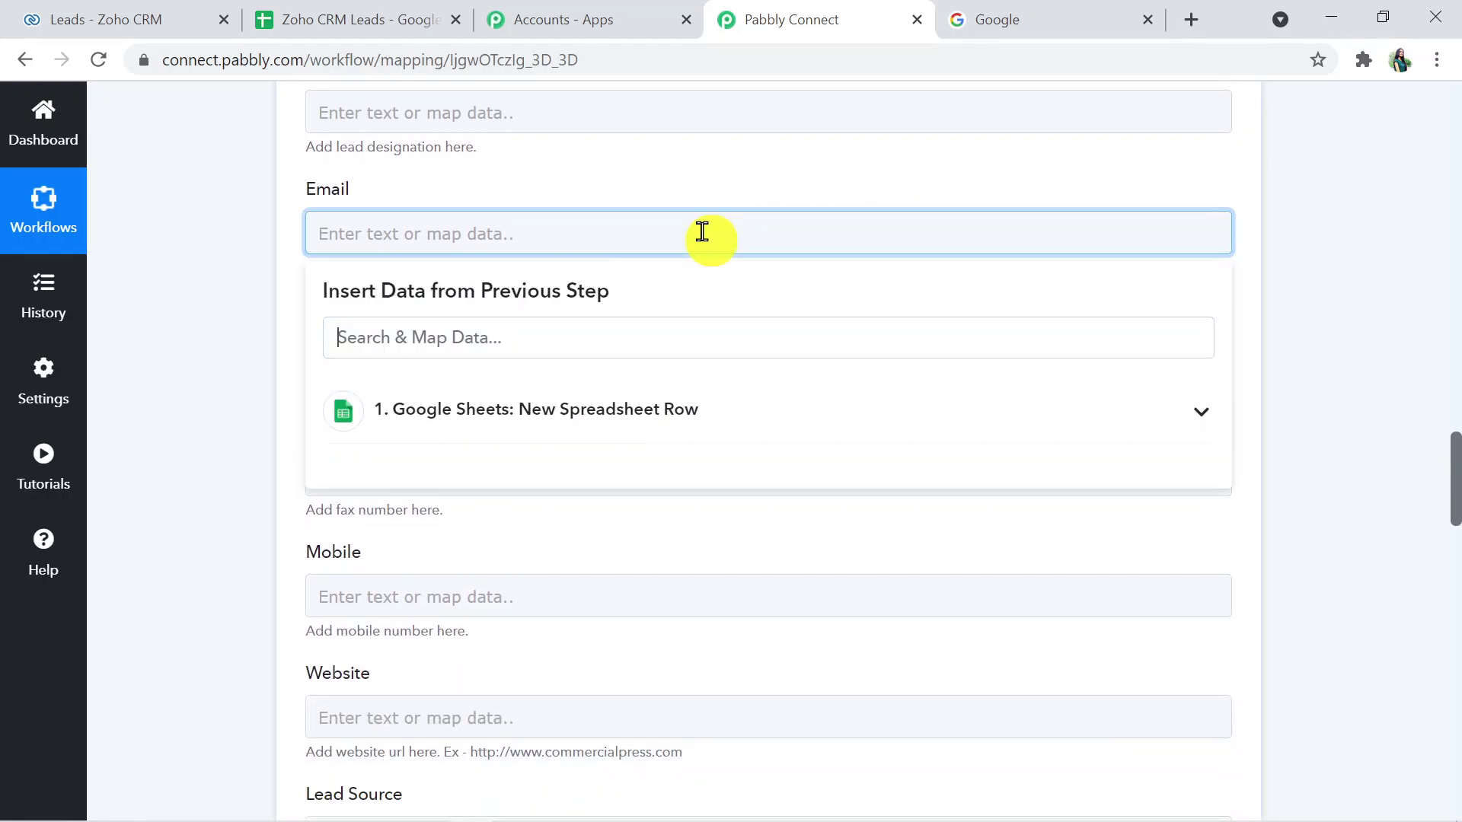
click(620, 425)
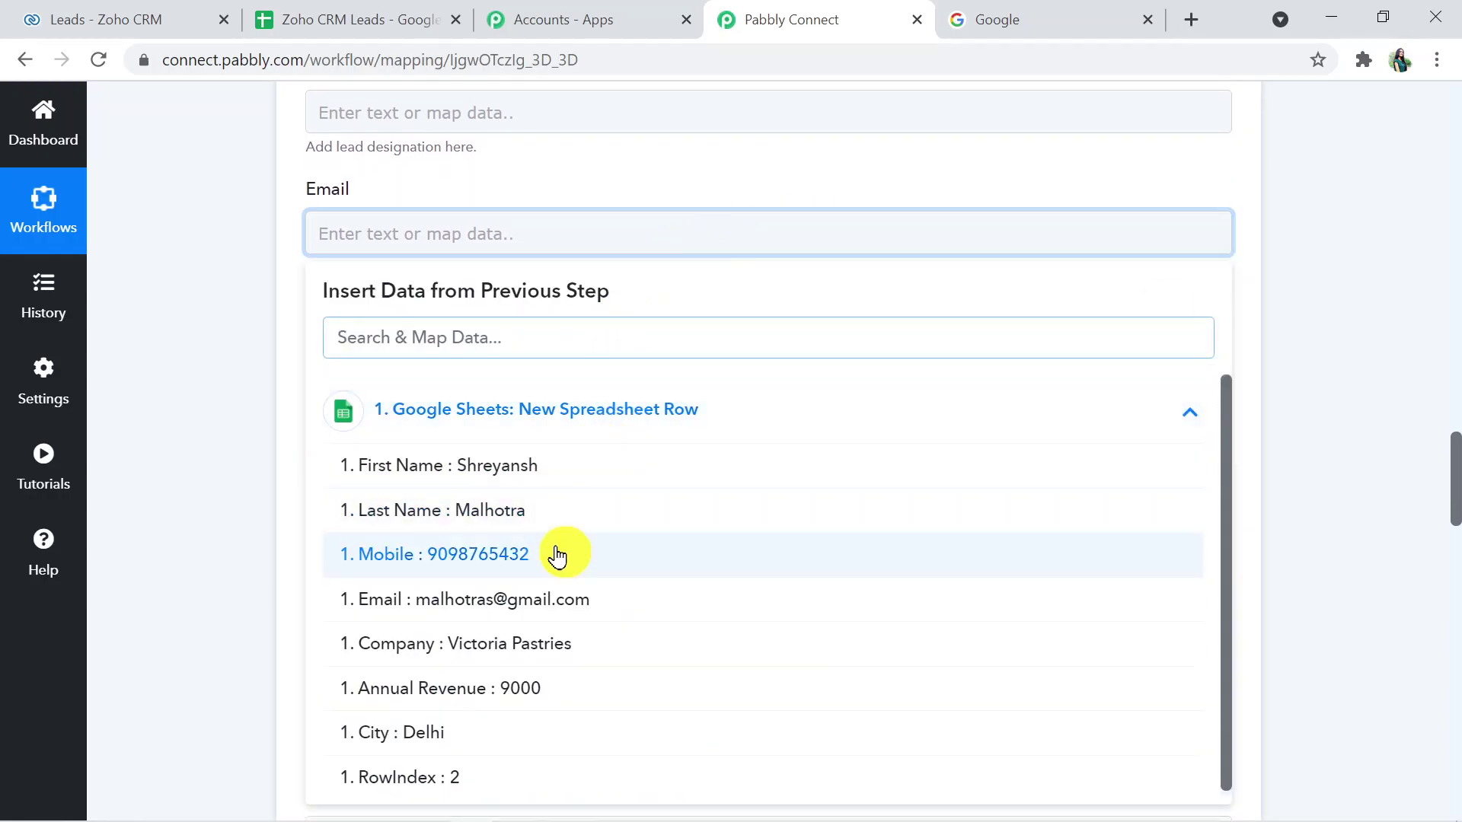
click(567, 599)
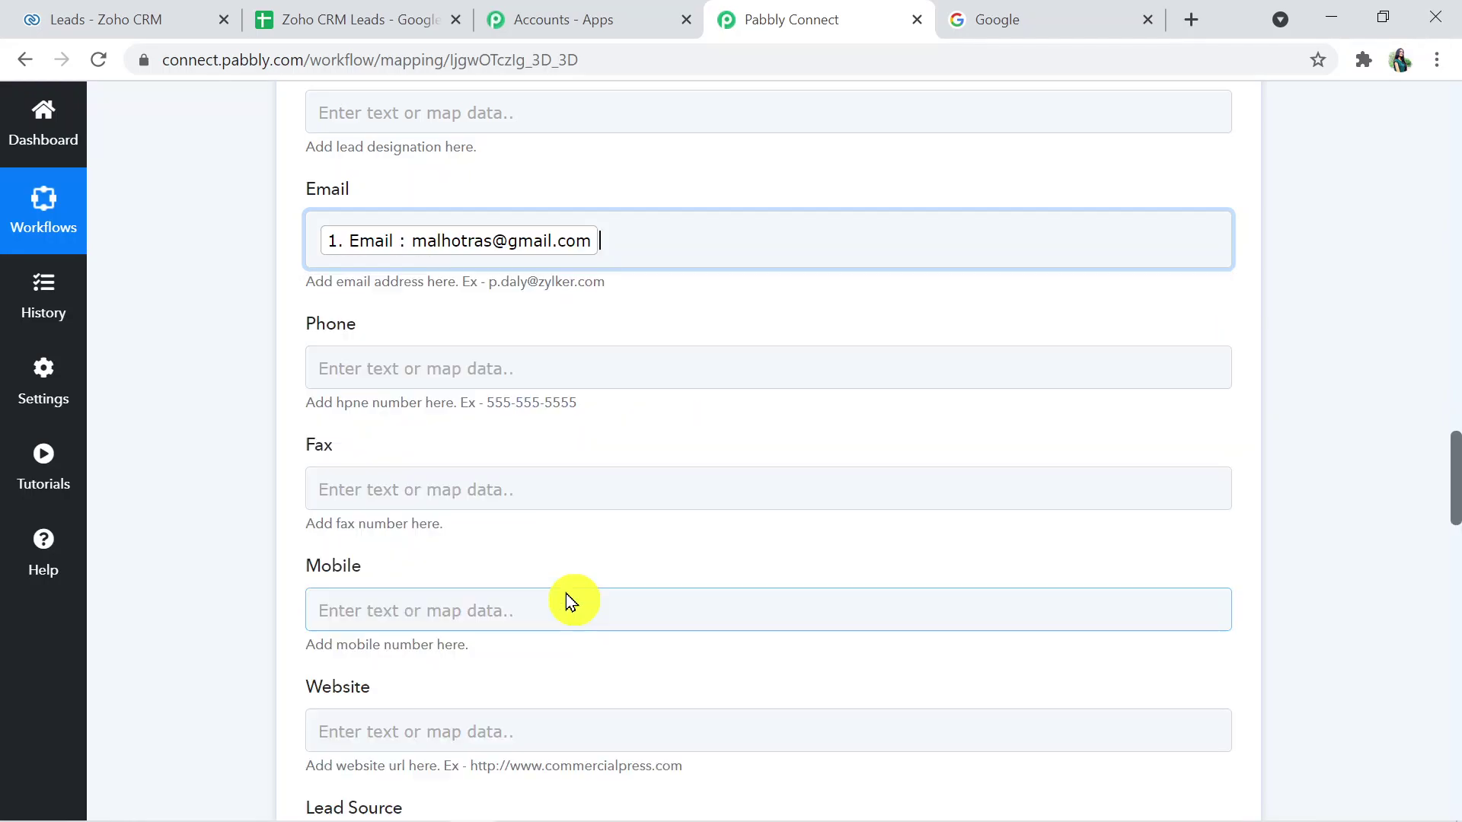
click(1332, 500)
drag(1454, 508, 1455, 538)
click(516, 289)
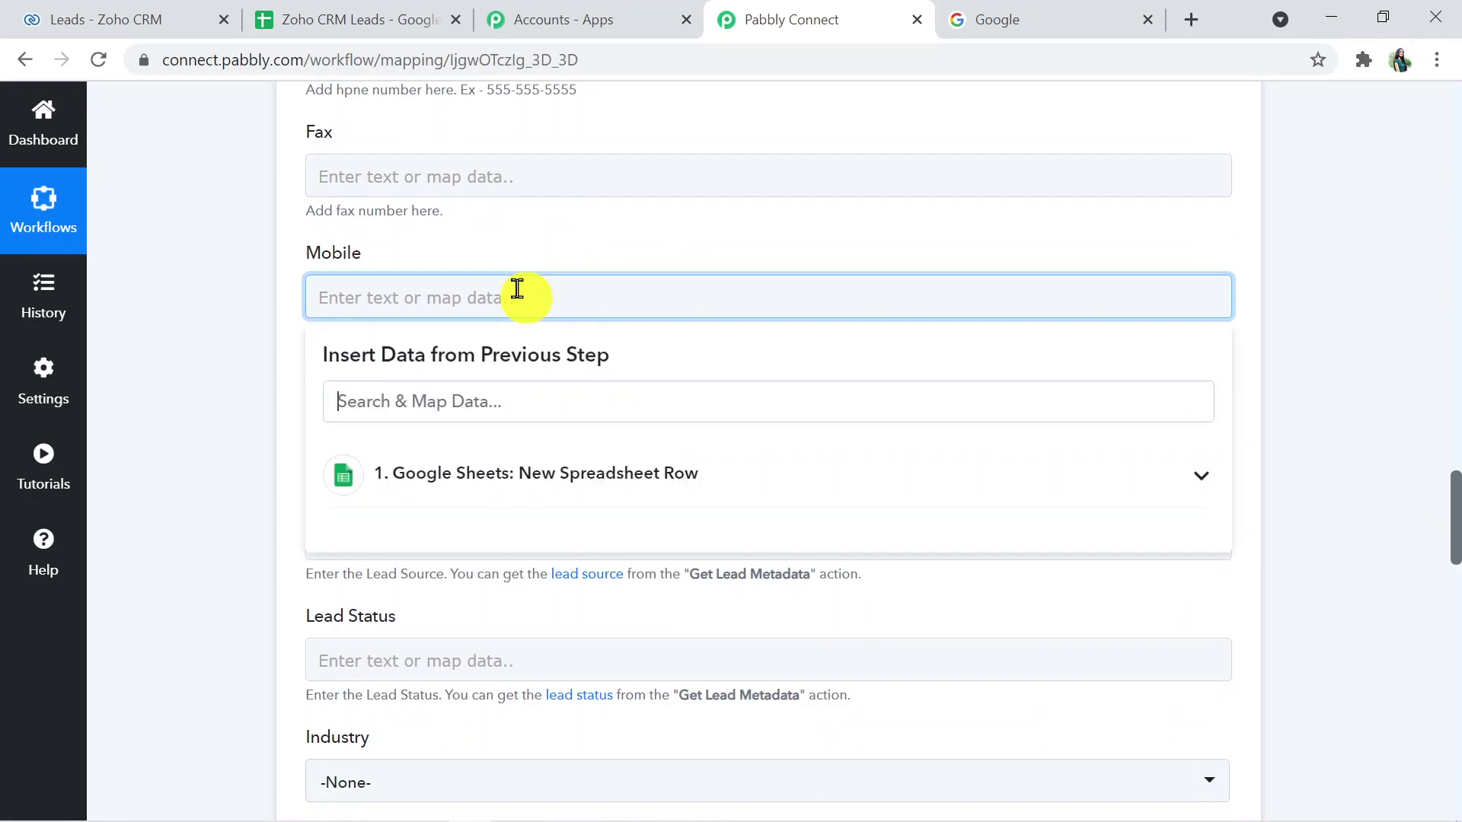
click(509, 473)
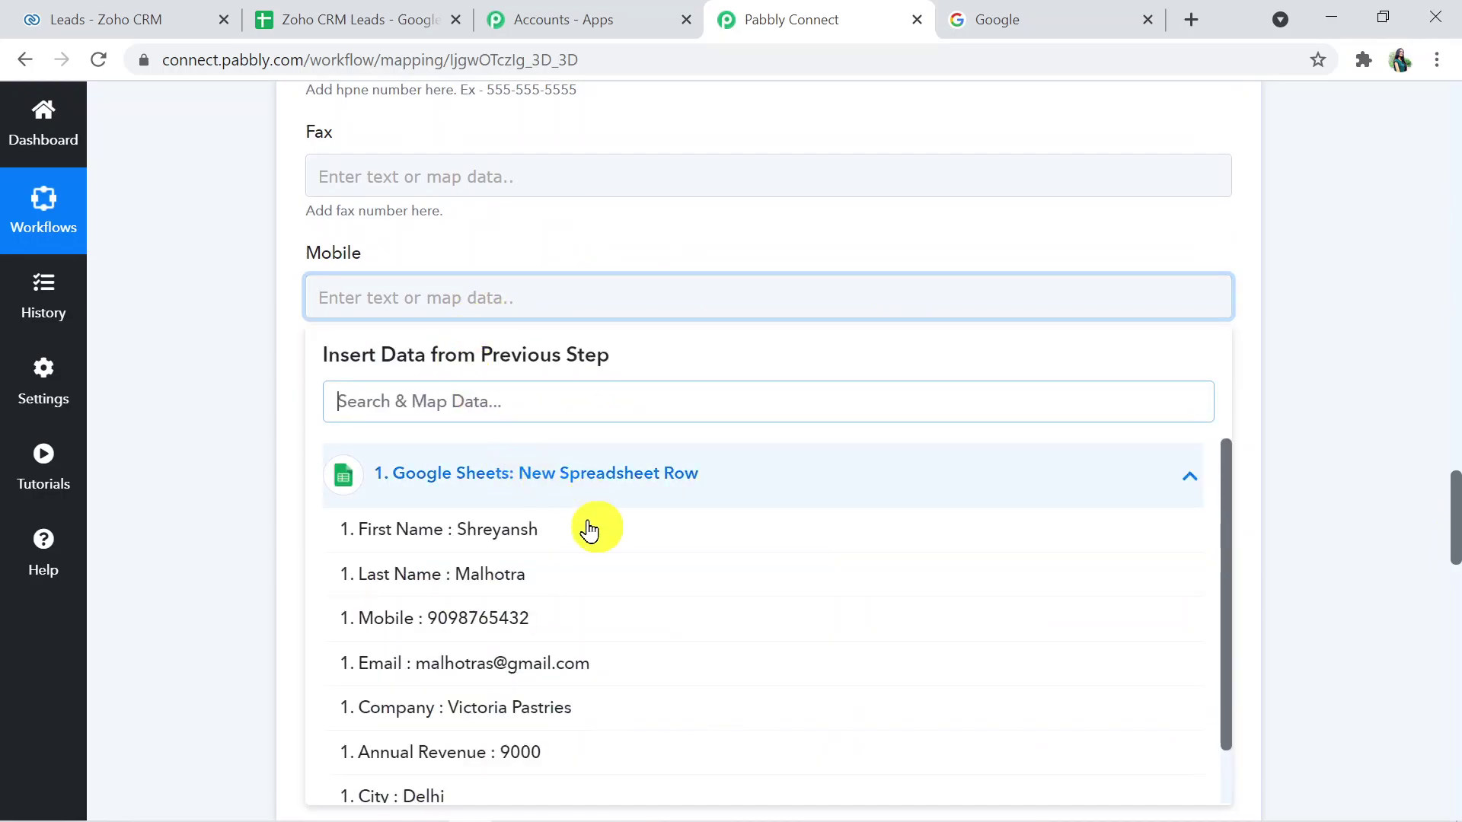
click(543, 614)
click(1358, 464)
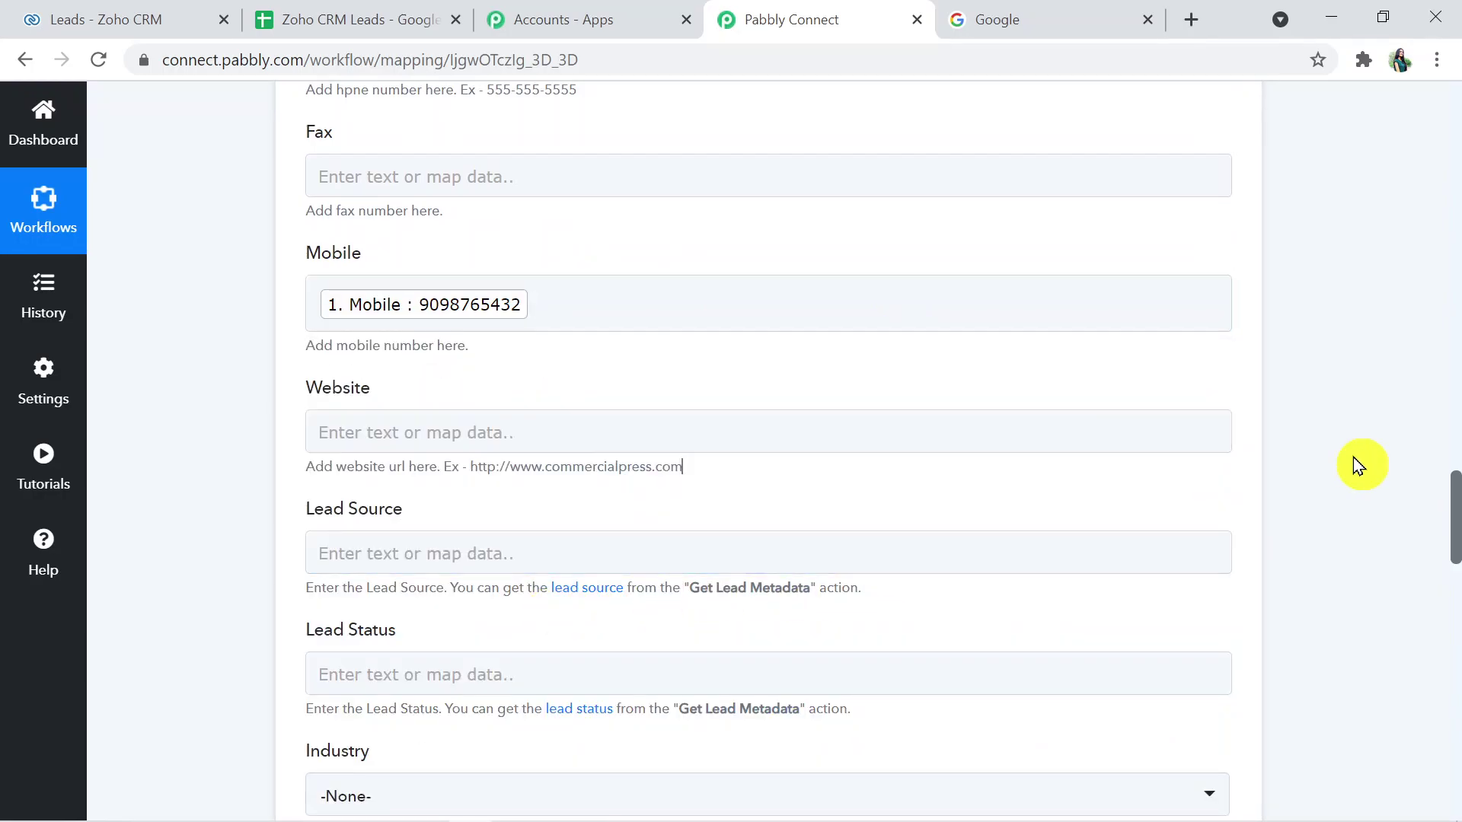
drag(1454, 518, 1434, 618)
- Set Email Opt Out to No and map the sheet's City value Delhi into City
click(801, 454)
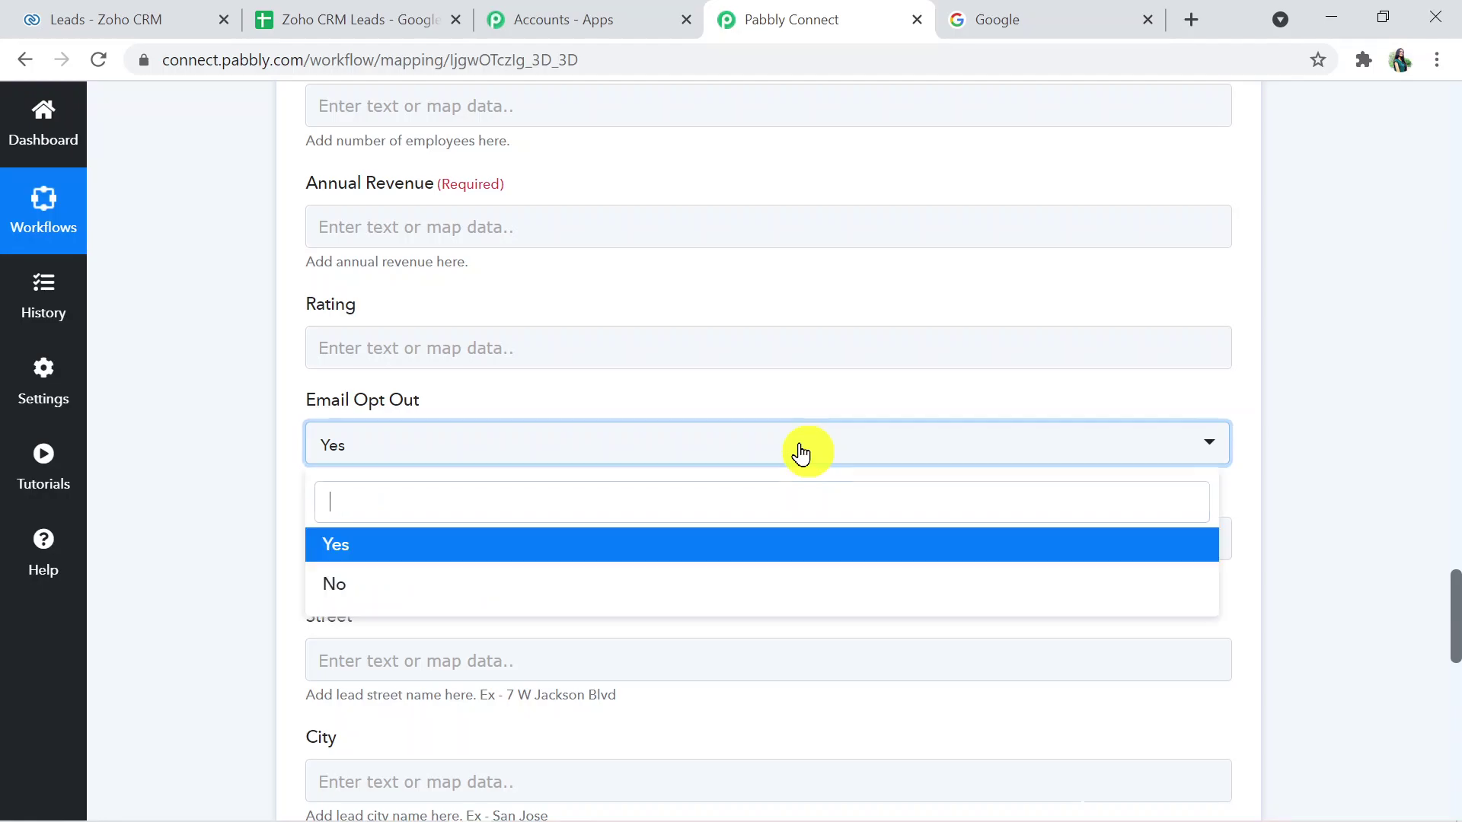
click(651, 586)
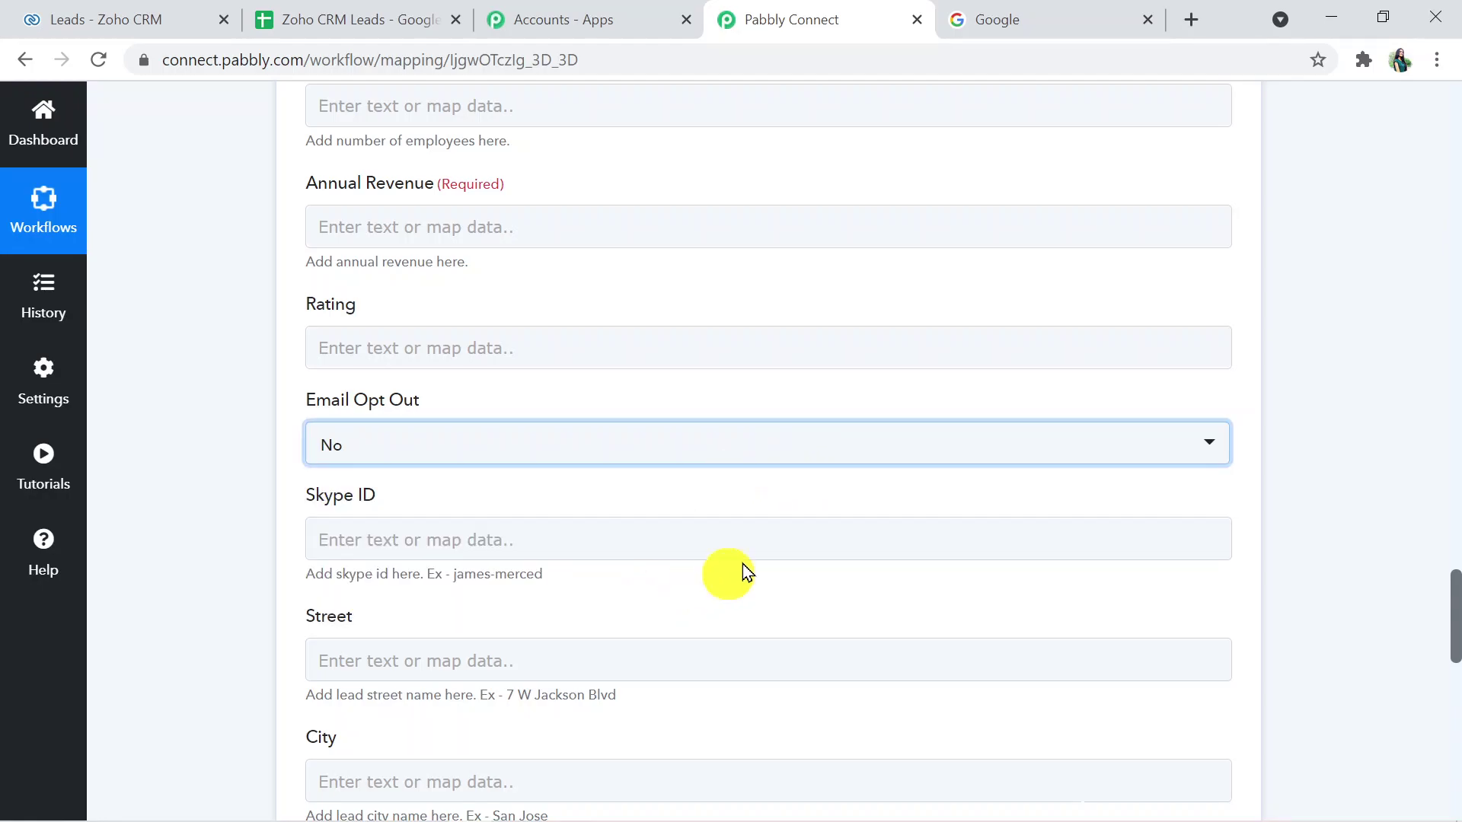
drag(1453, 606, 1452, 648)
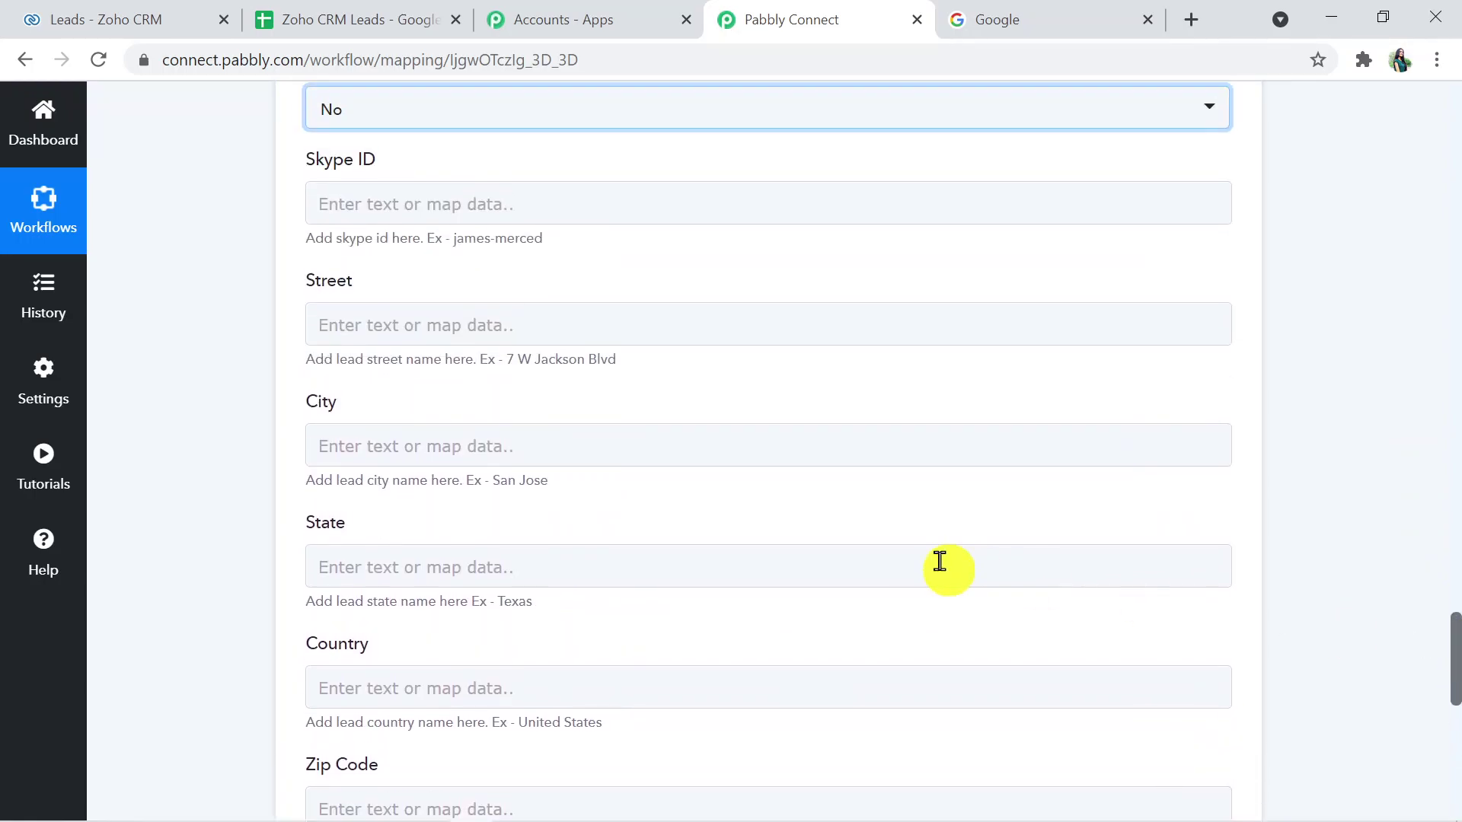
click(627, 439)
click(535, 646)
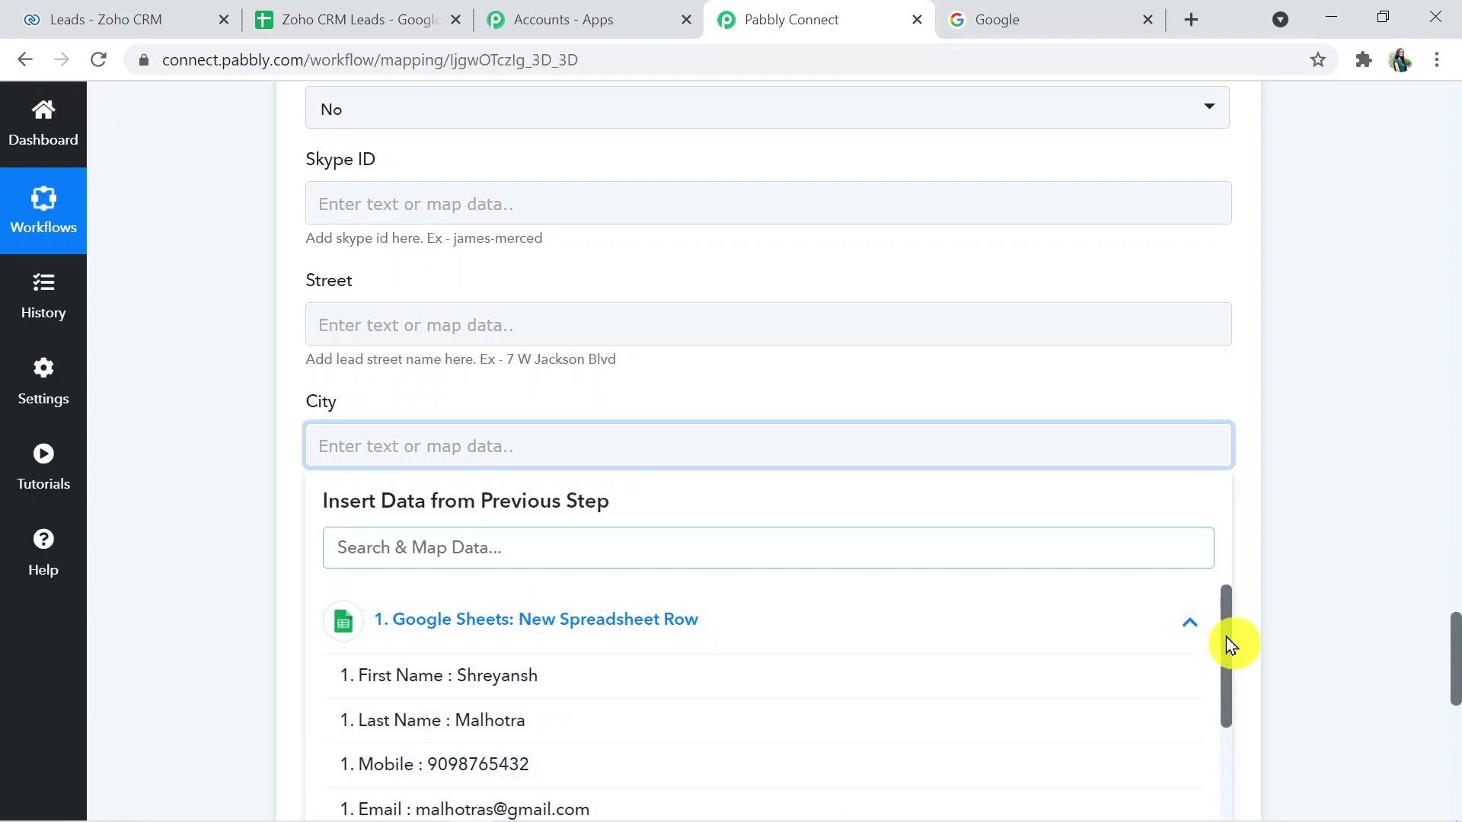
drag(1224, 639, 1215, 783)
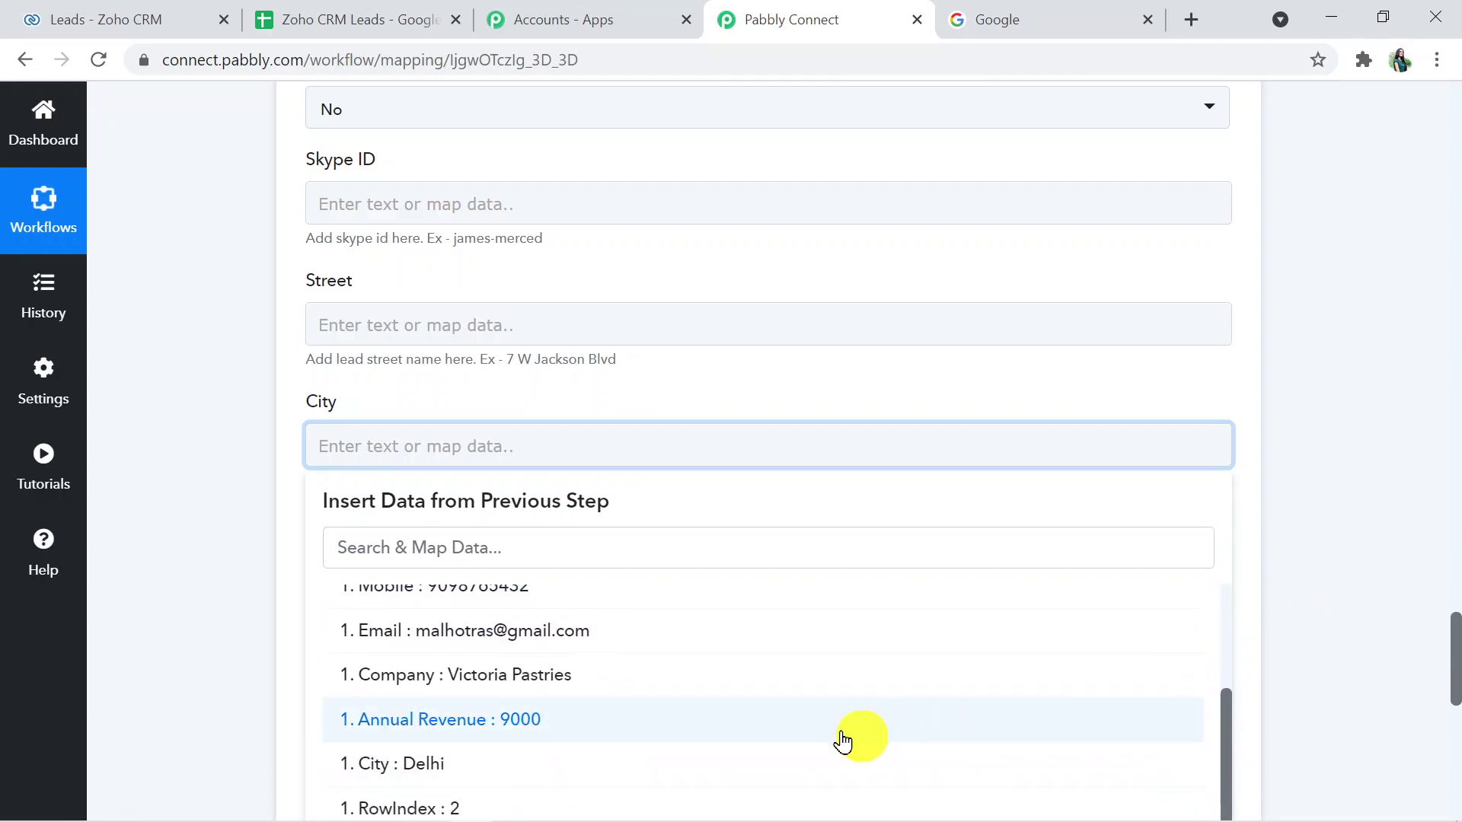
click(769, 763)
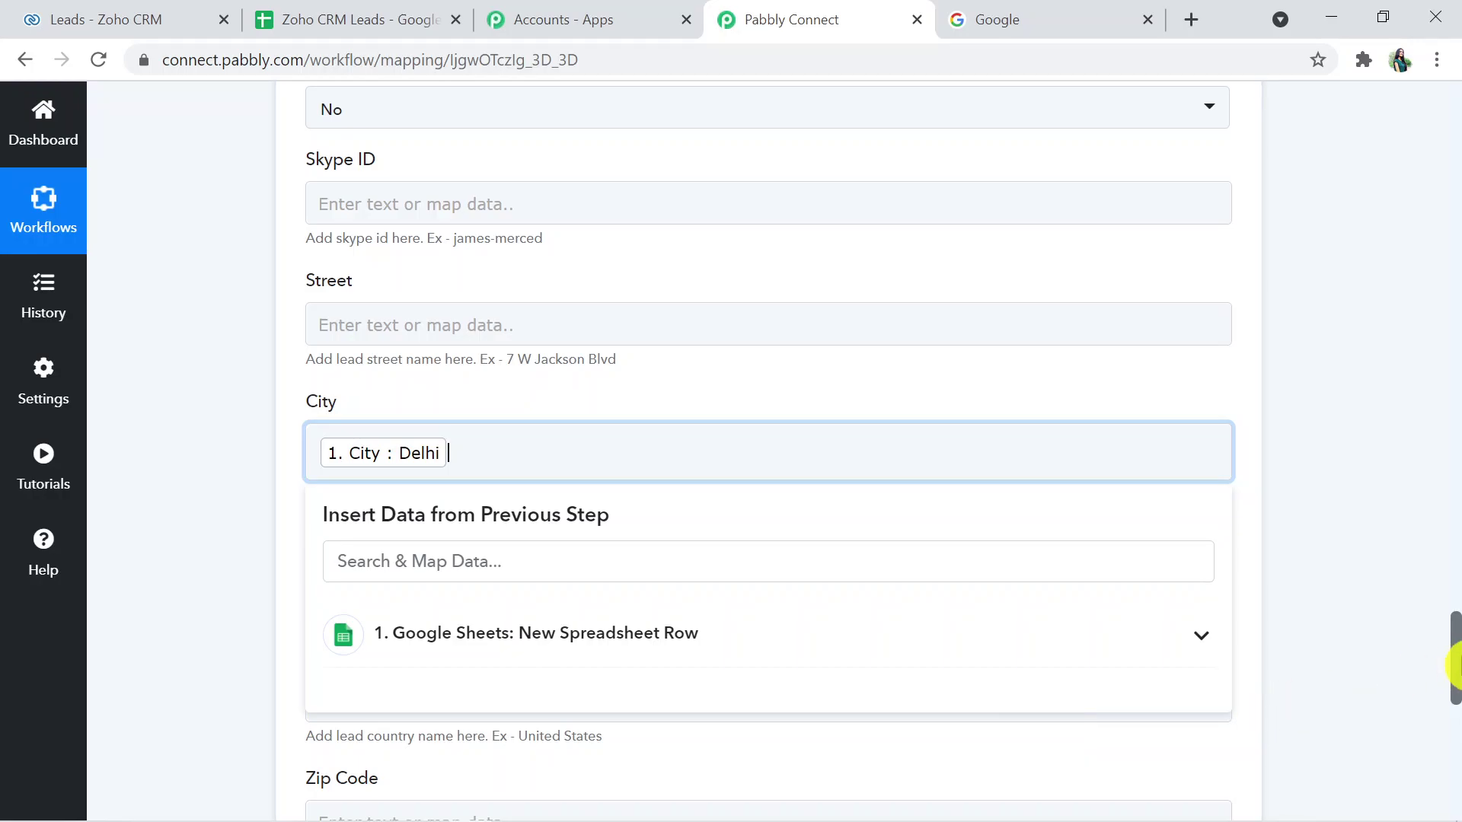
- Map the sheet's Annual Revenue value 9000 into the Annual Revenue field
drag(1455, 662, 1456, 581)
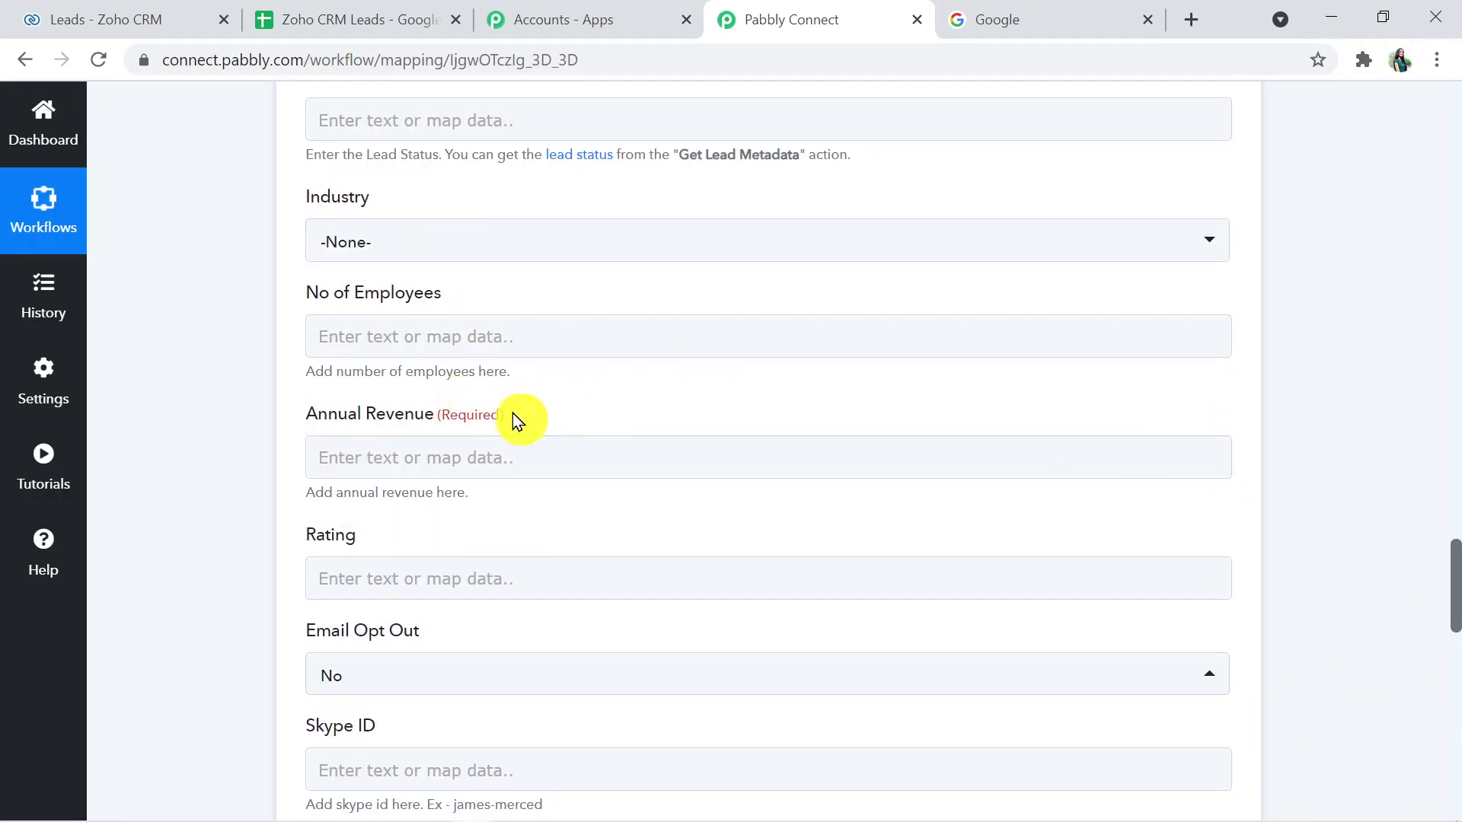
click(515, 457)
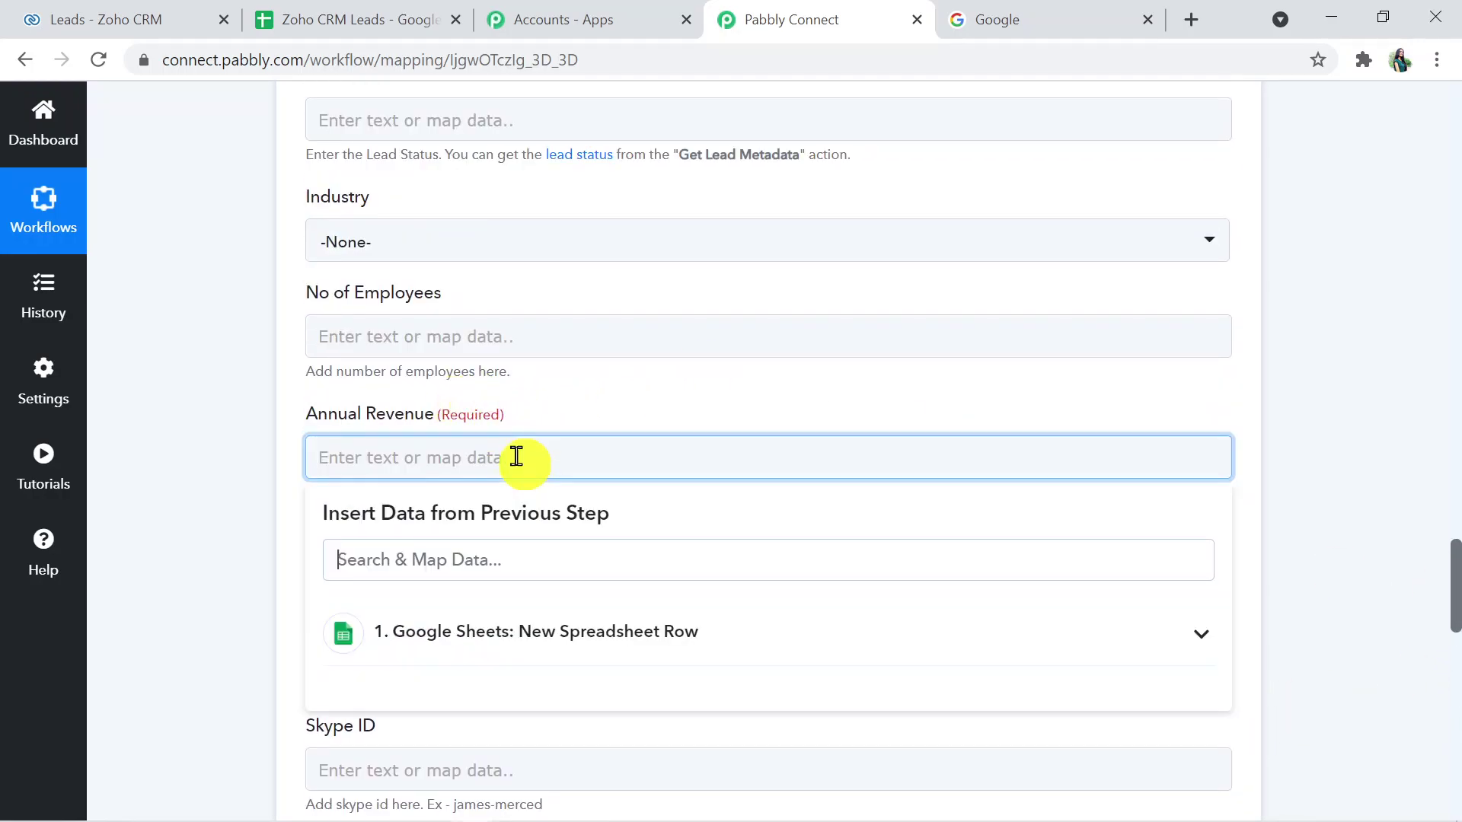
click(670, 635)
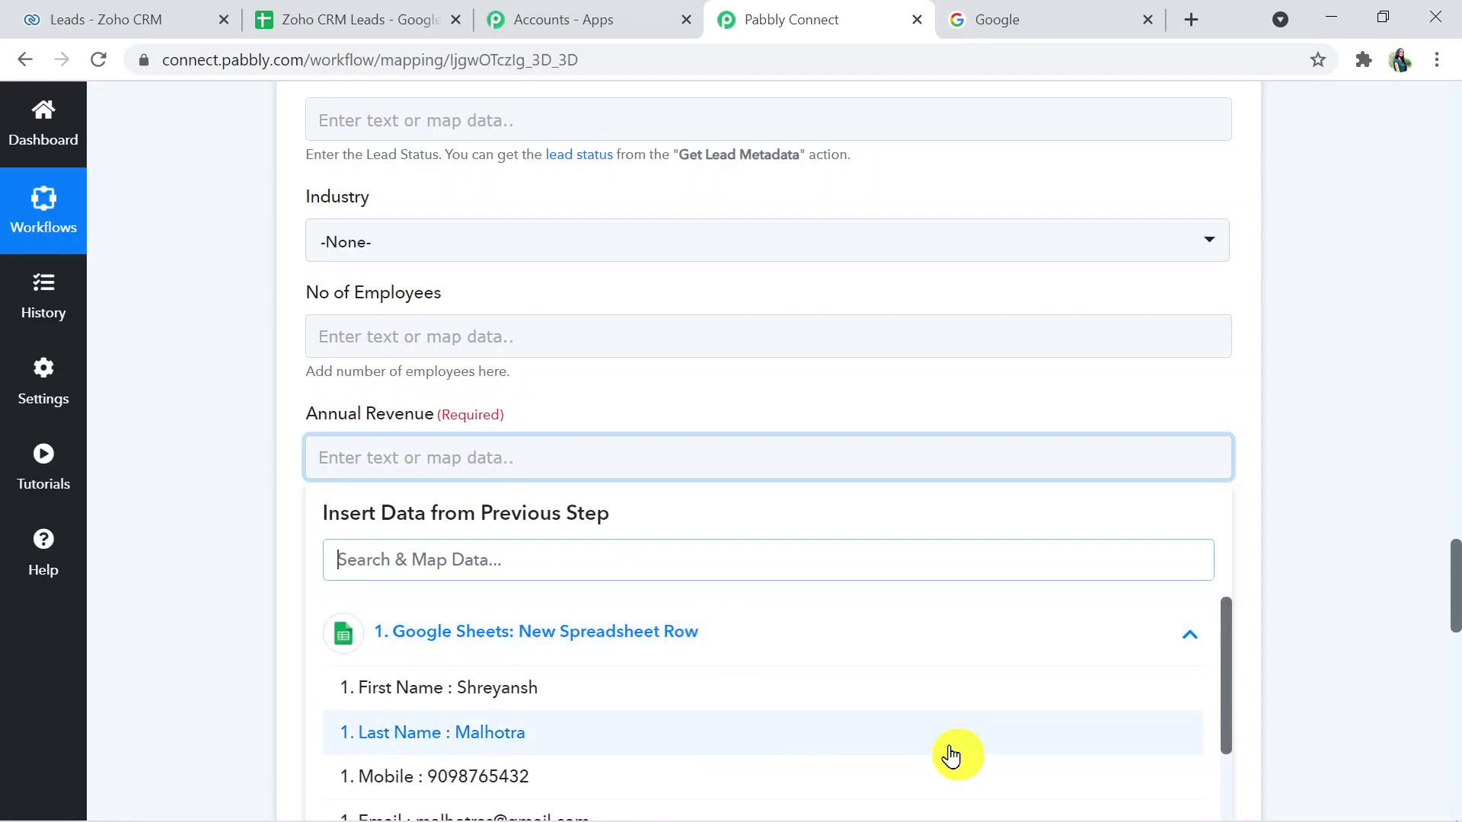
click(1227, 692)
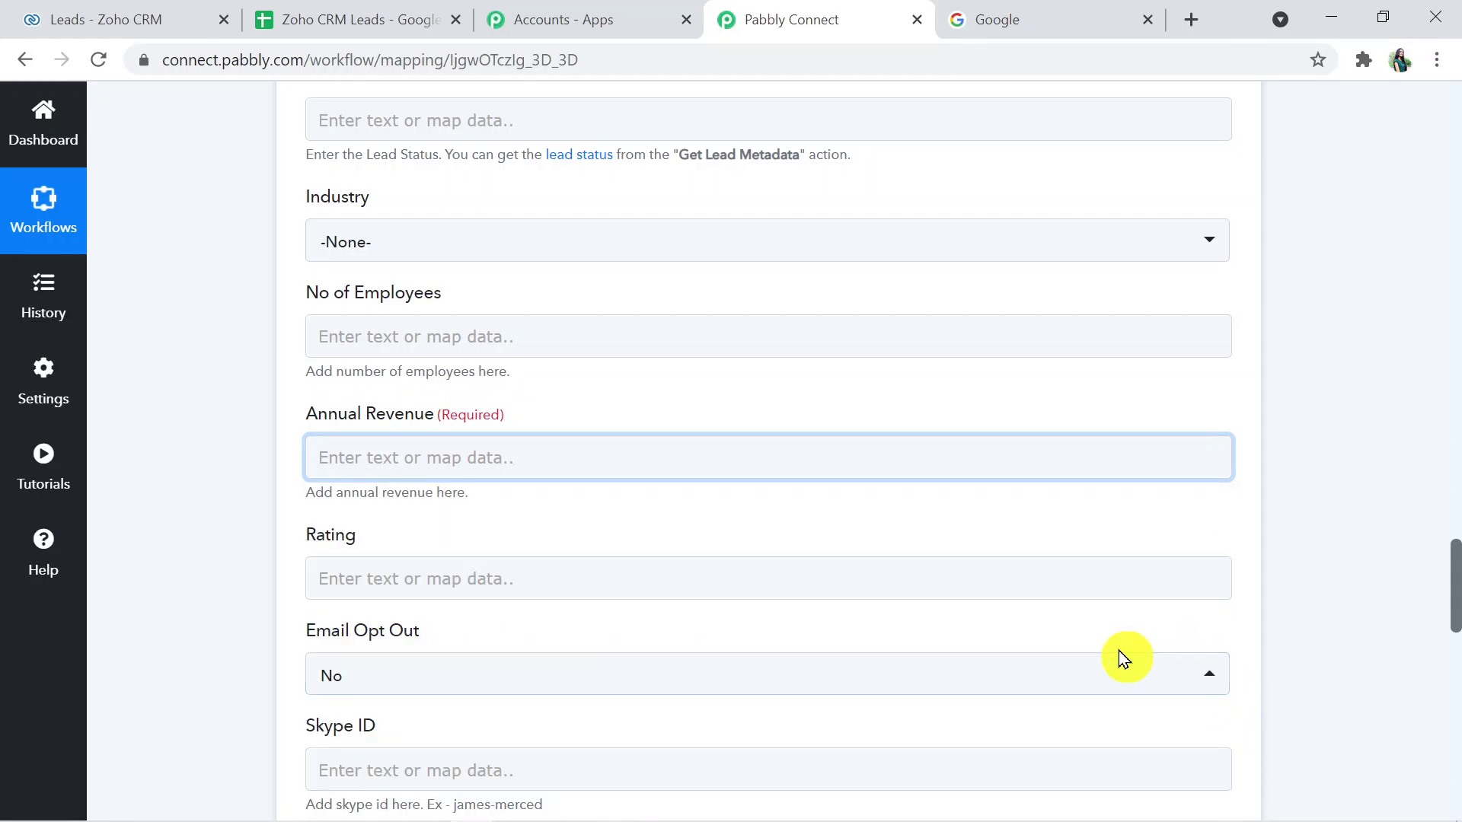
click(1035, 473)
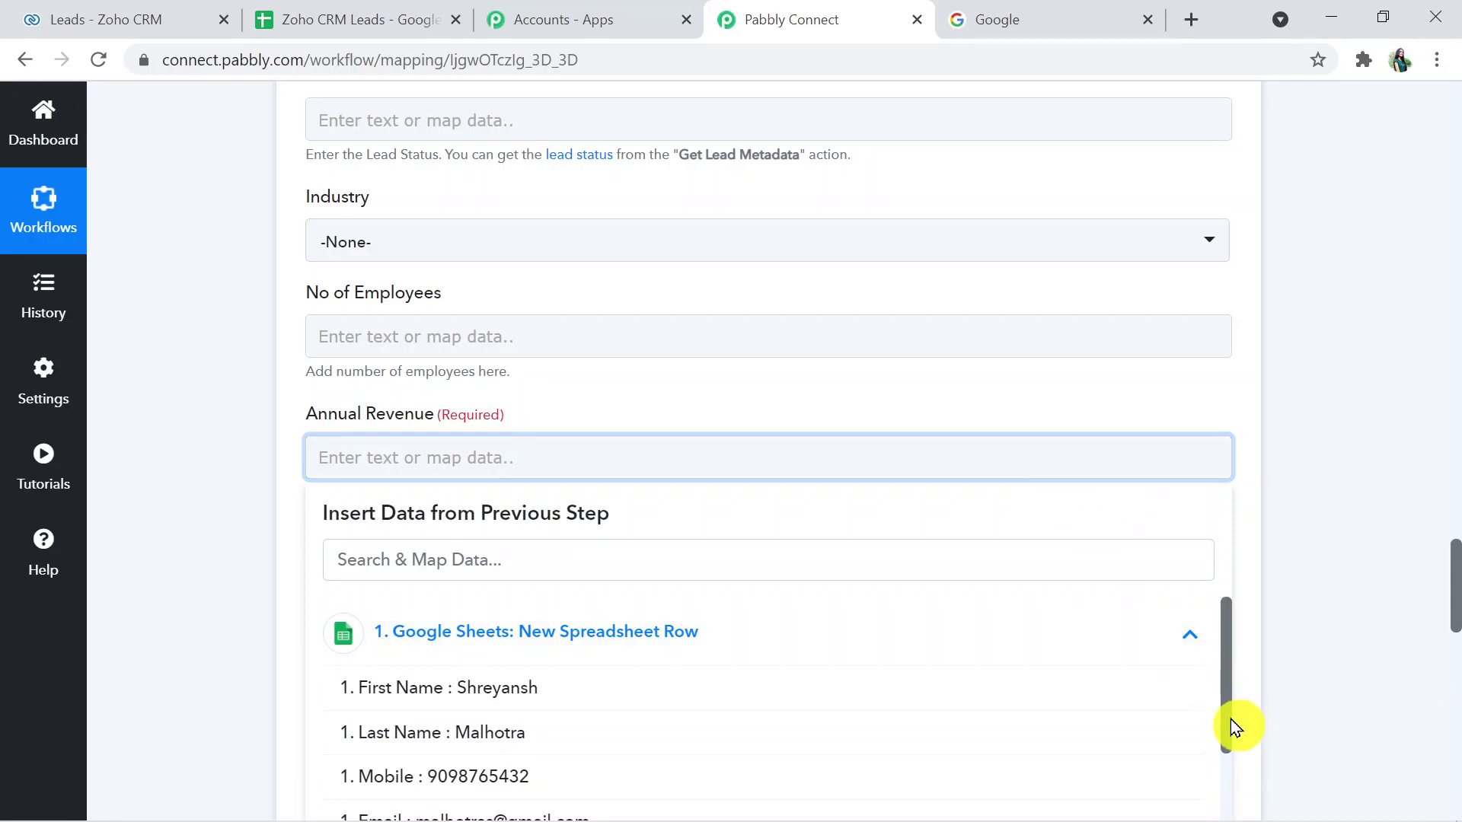
drag(1231, 720, 1227, 807)
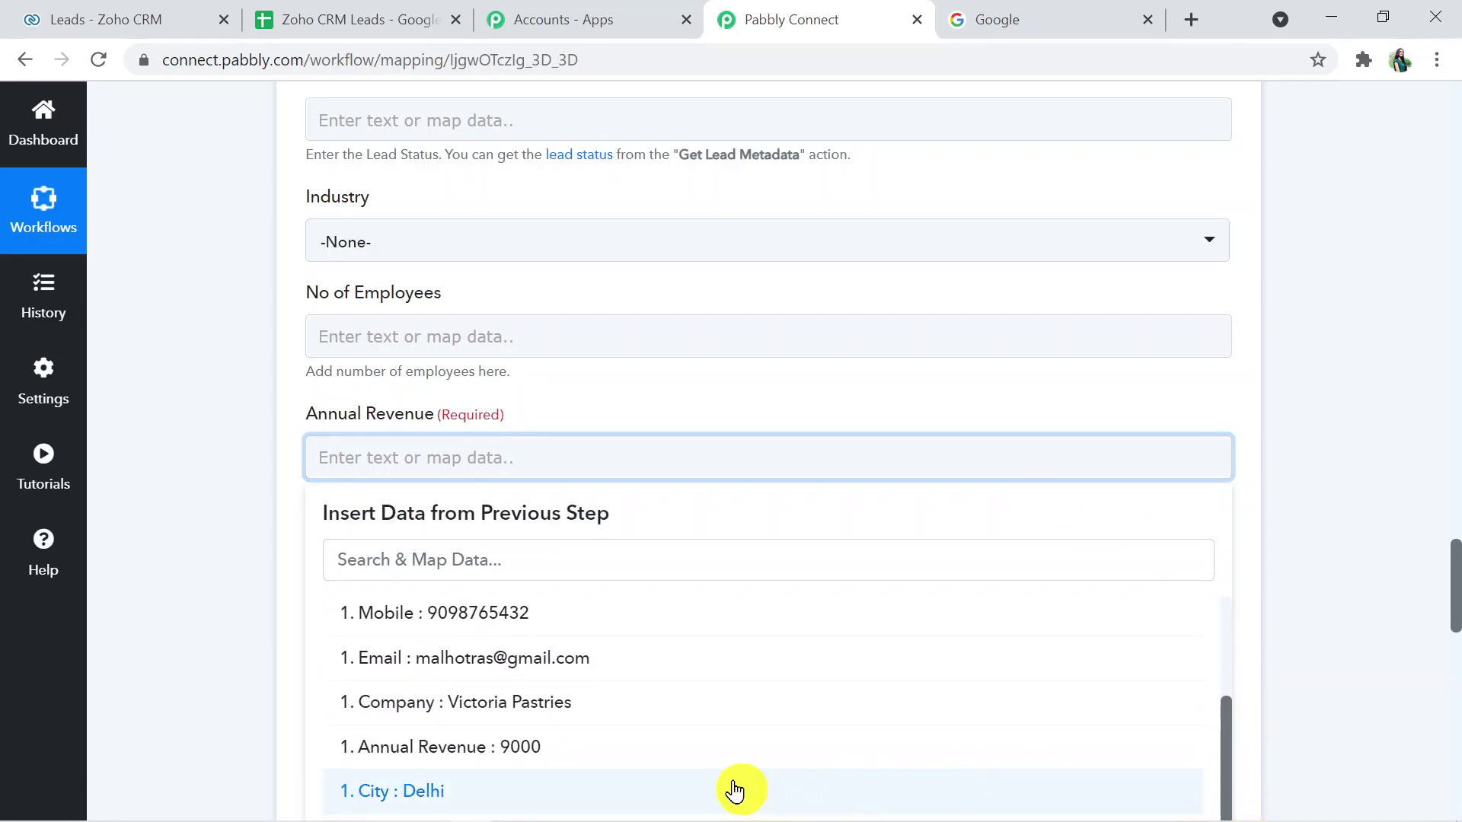
click(711, 764)
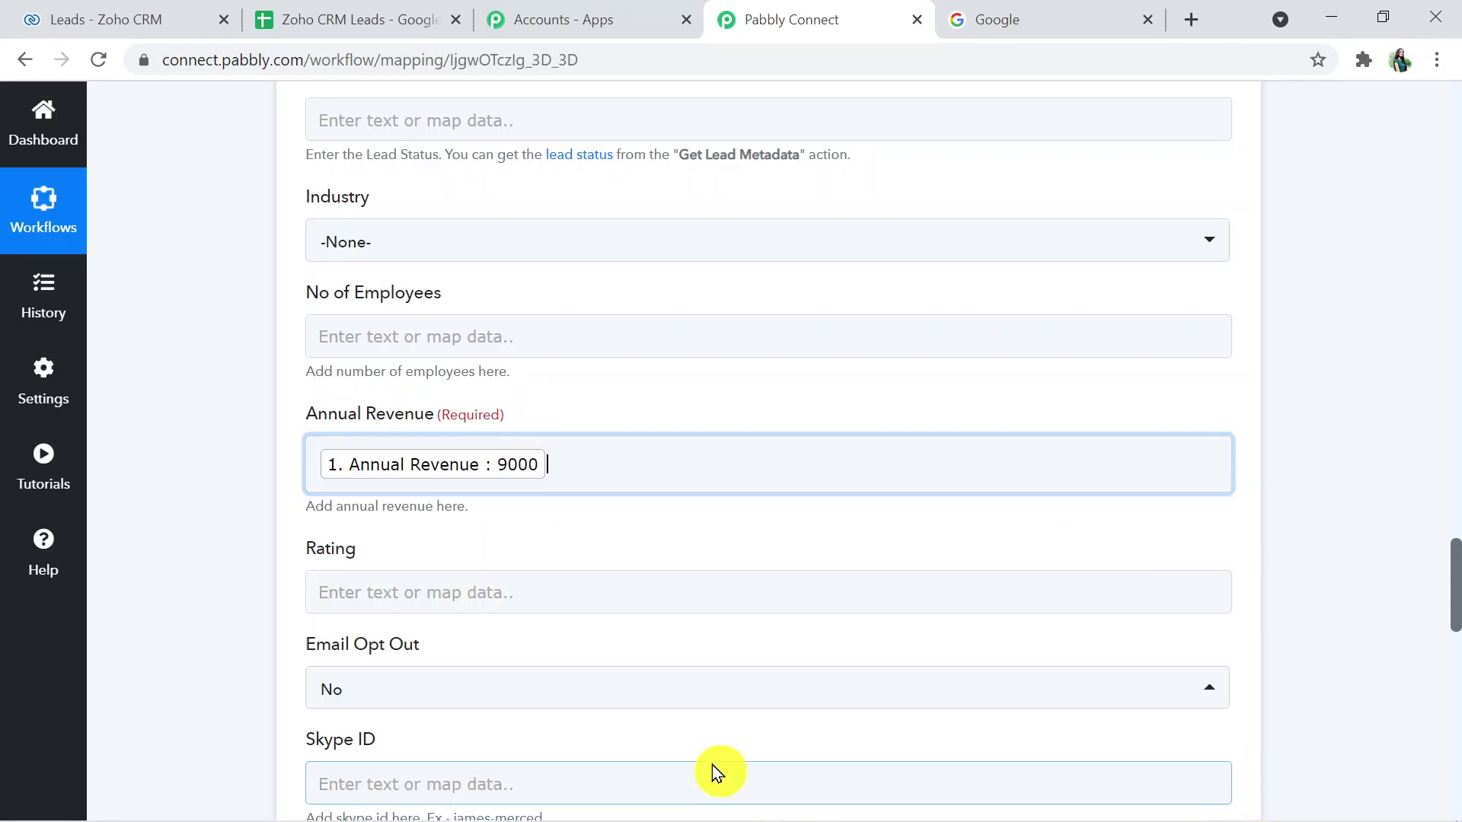
click(1370, 600)
scroll(1454, 540, up, 6)
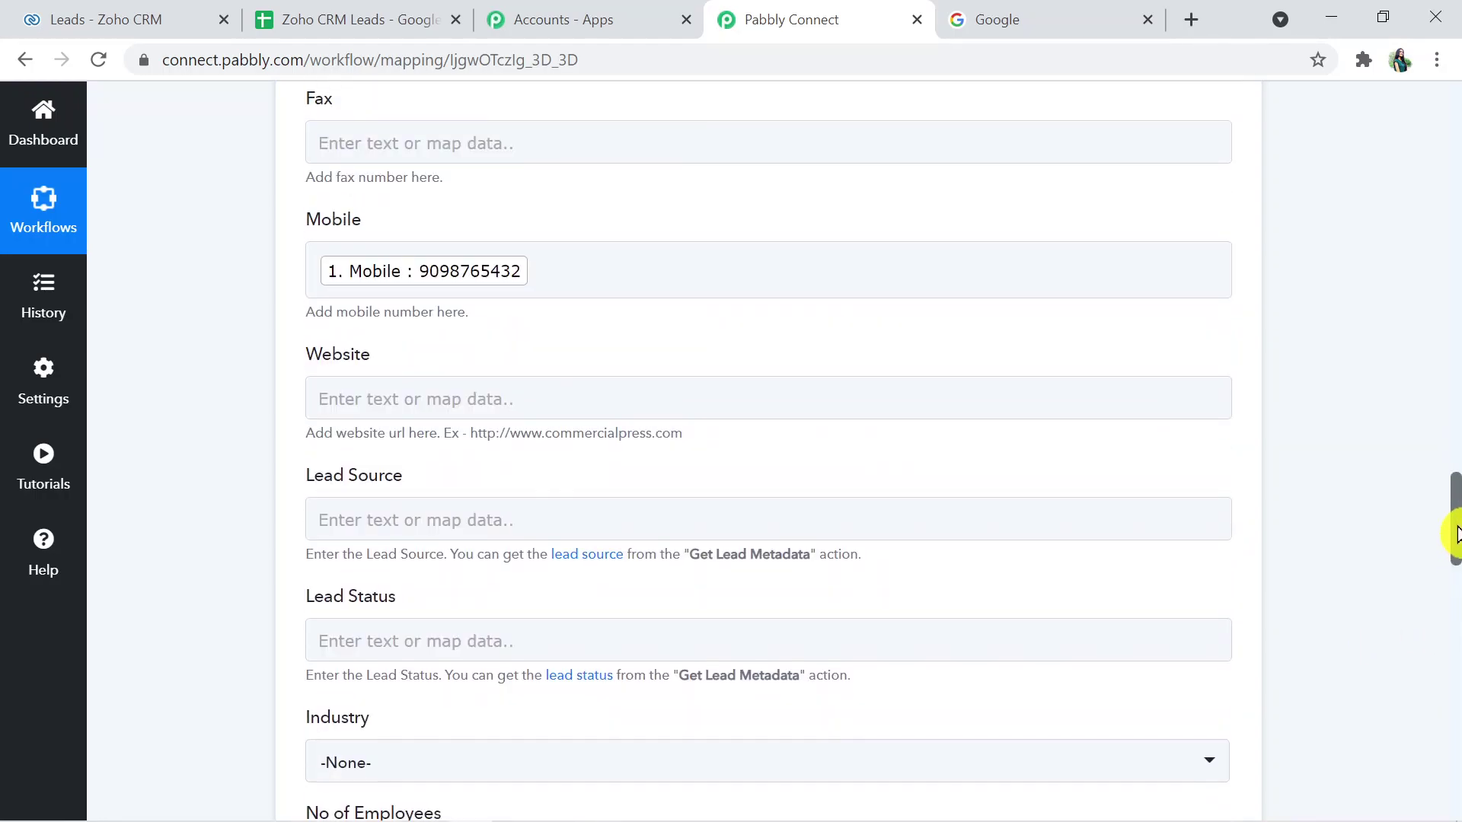
- Send a test lead to Zoho CRM and confirm the SUCCESS 'record added' response
drag(1454, 533, 1455, 733)
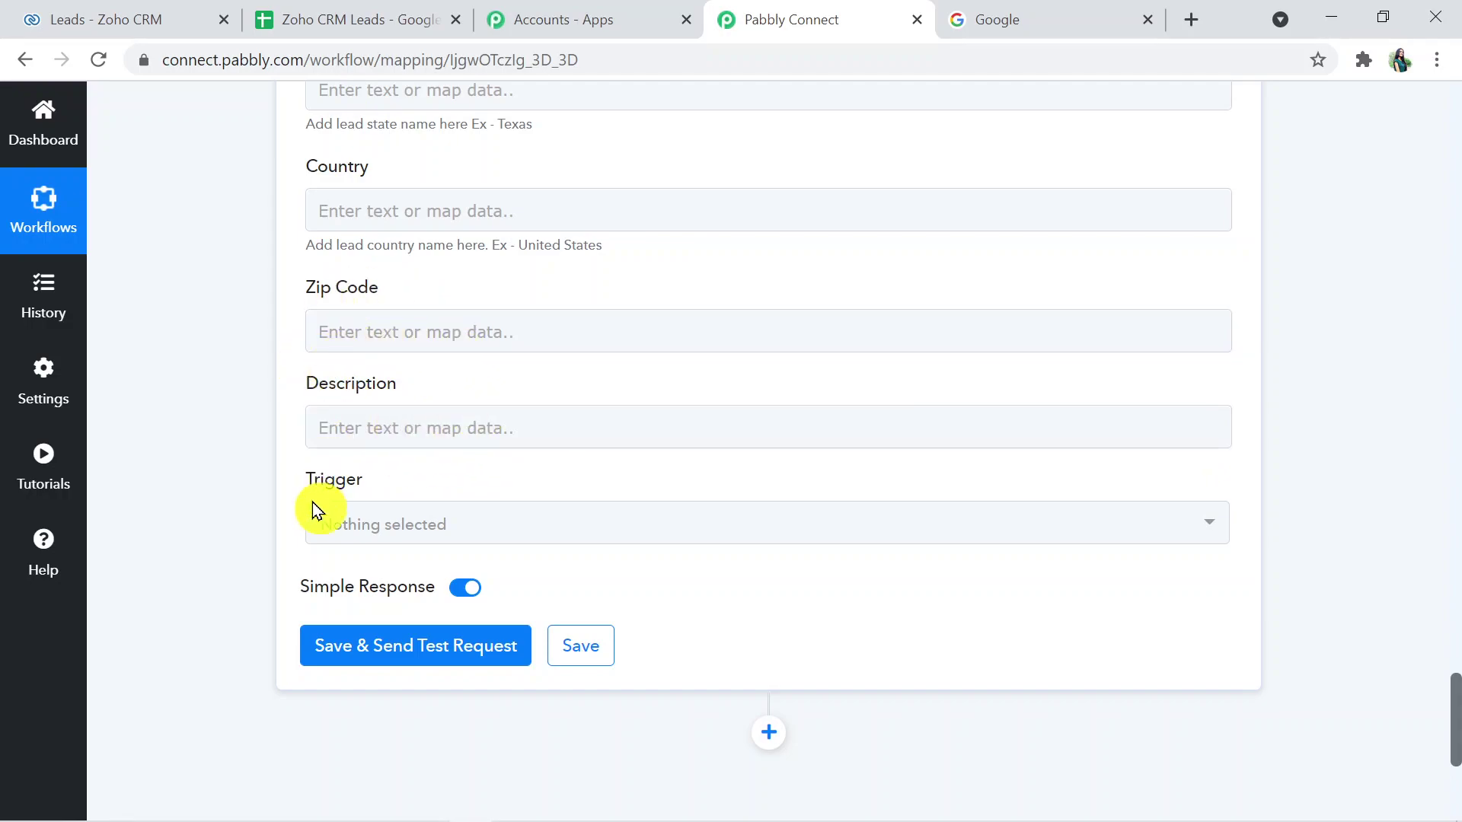
click(445, 645)
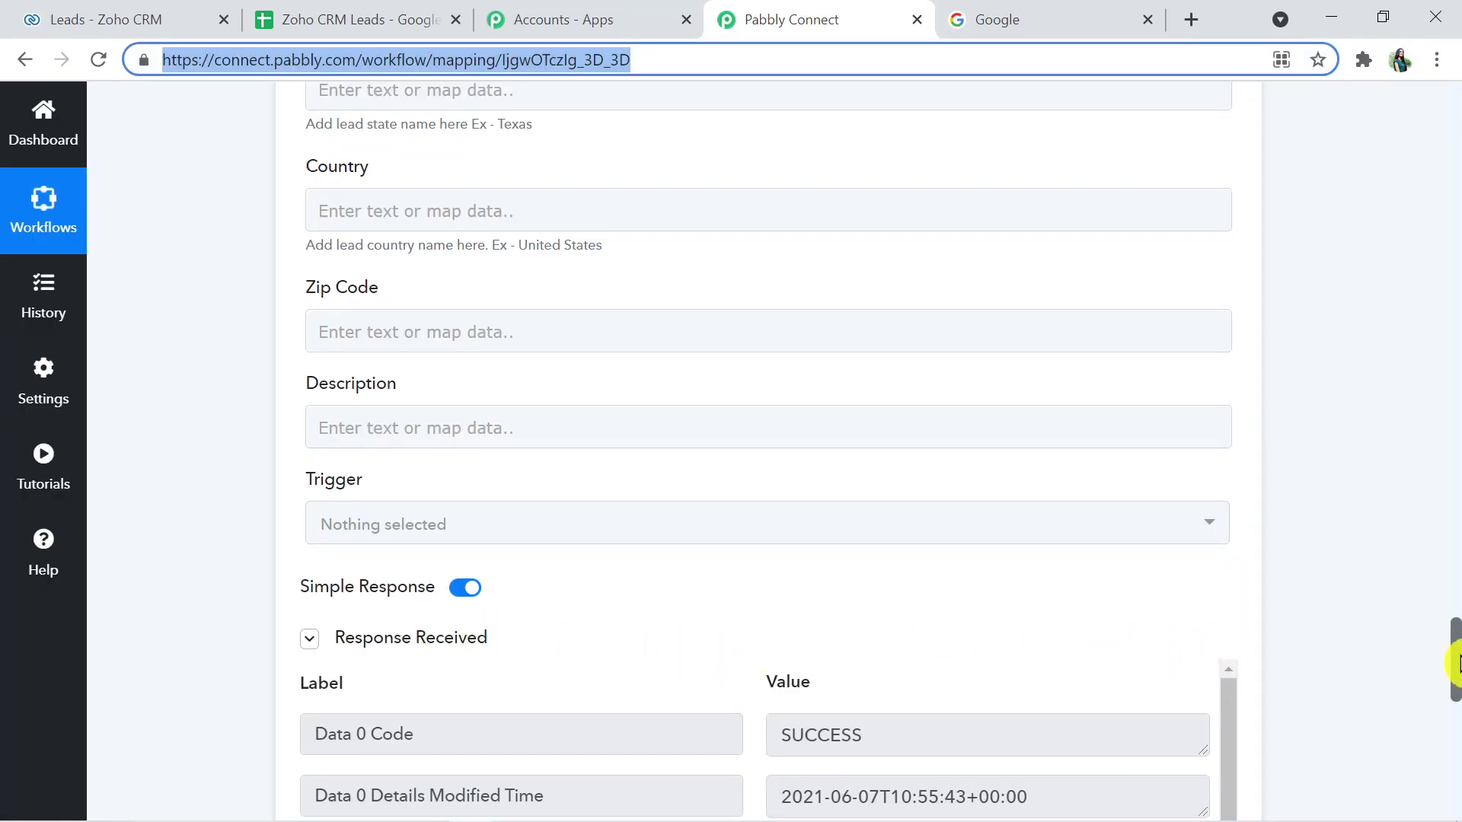
drag(1454, 642, 1456, 722)
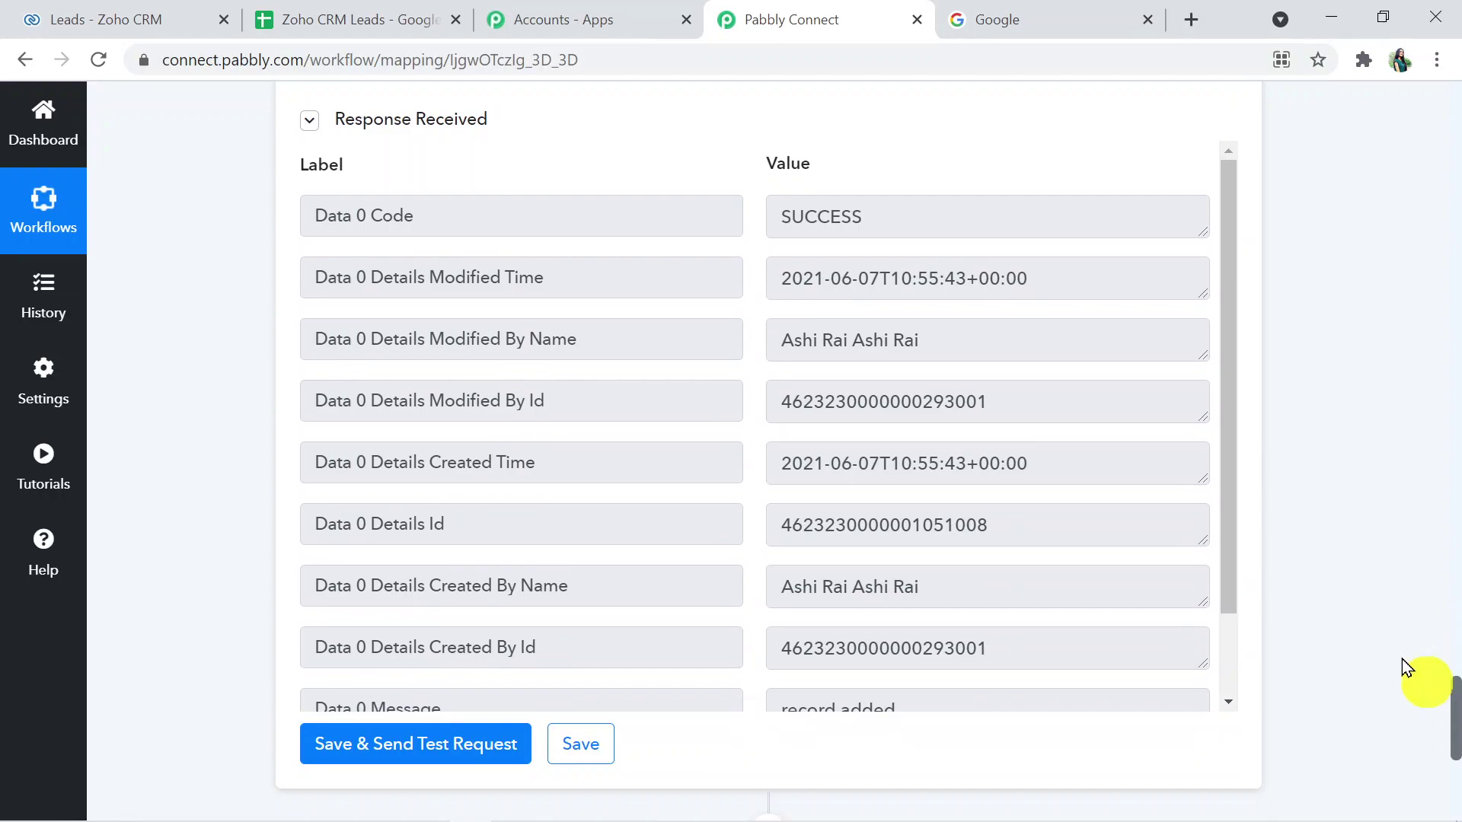
drag(1232, 385, 1231, 460)
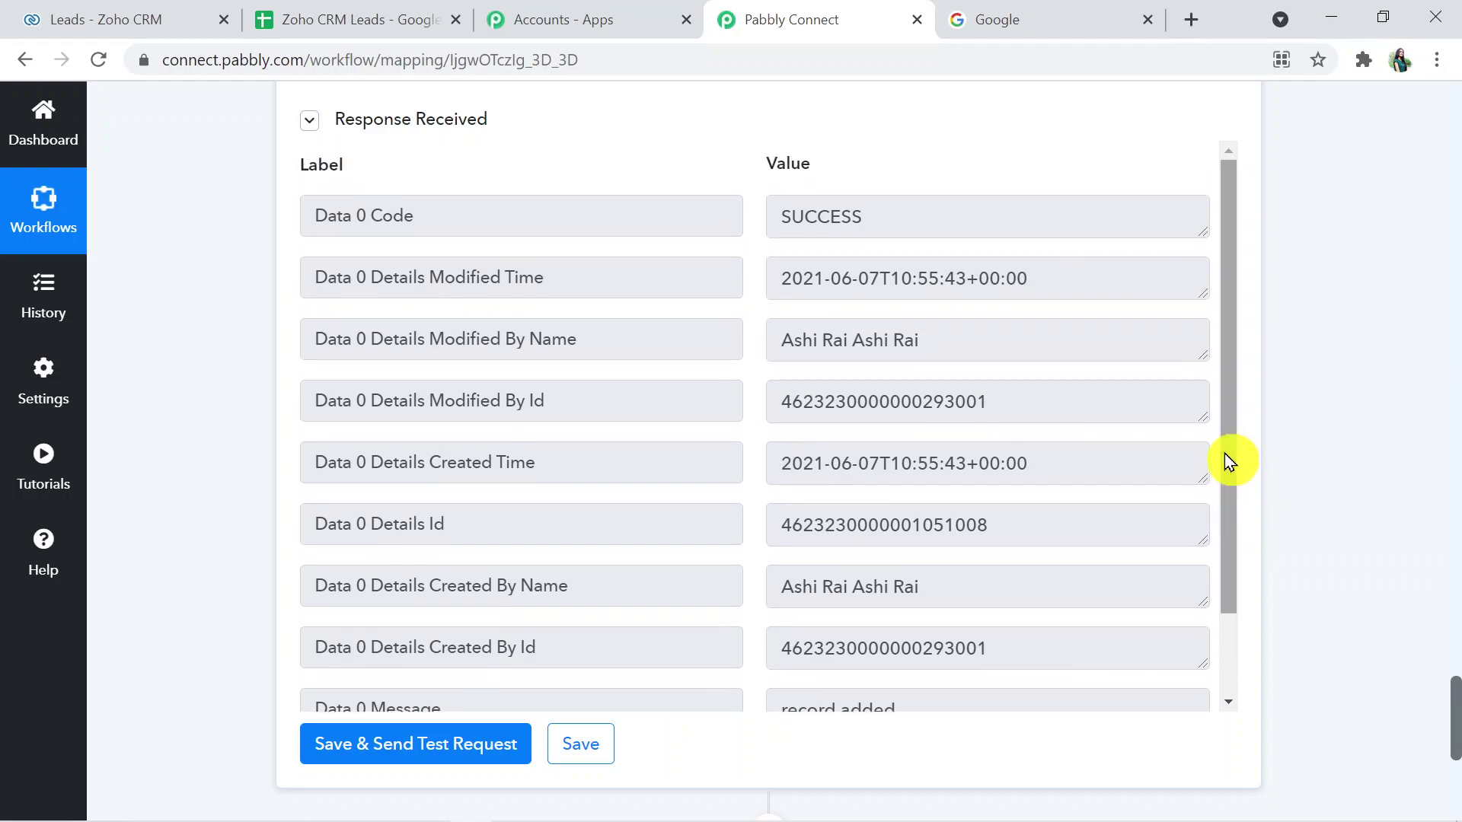
drag(1456, 733, 1455, 754)
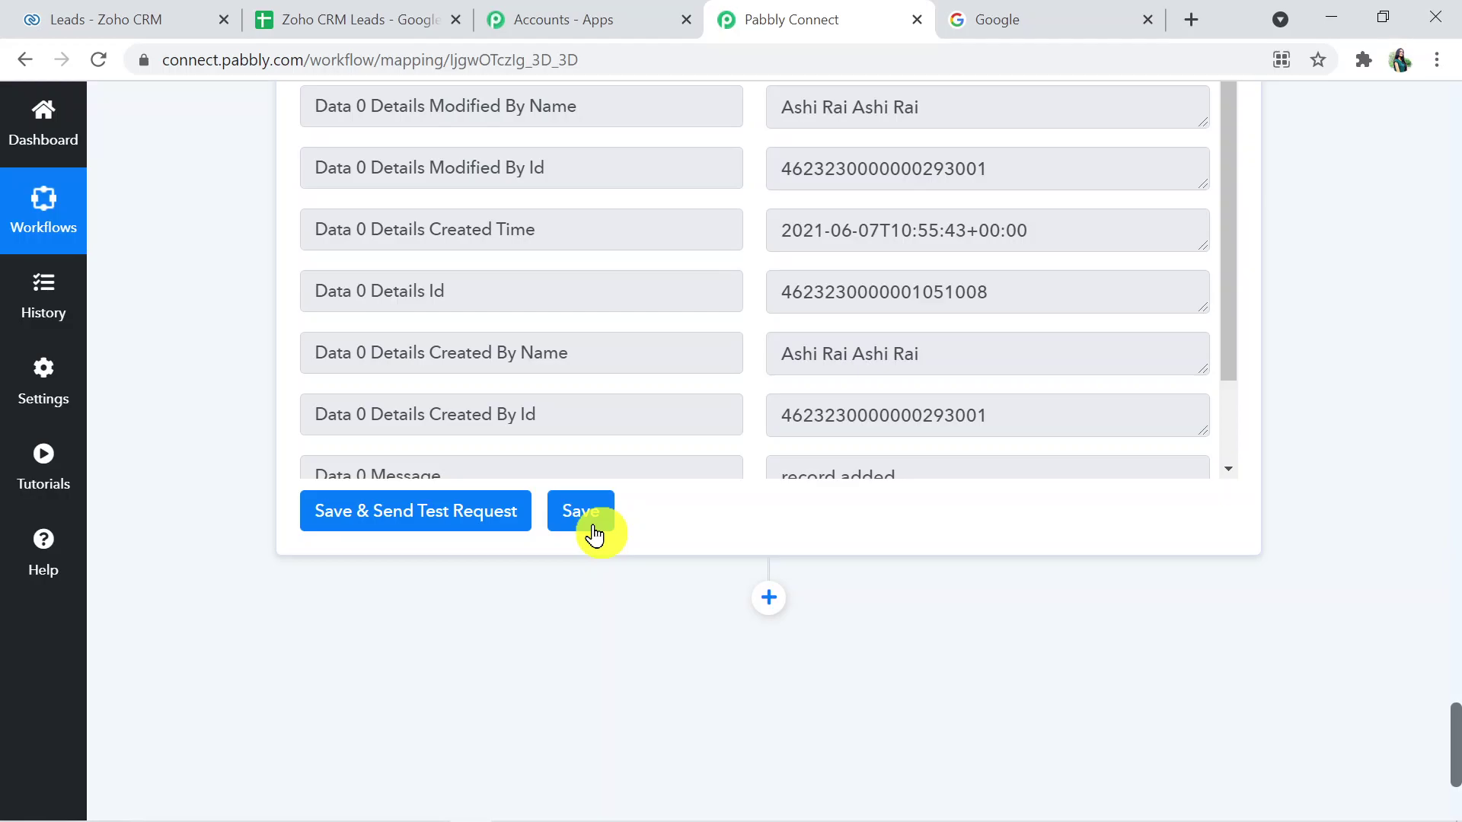
- Save the workflow, dismiss the confirmation, and bring up the Zoho CRM Leads list
click(593, 532)
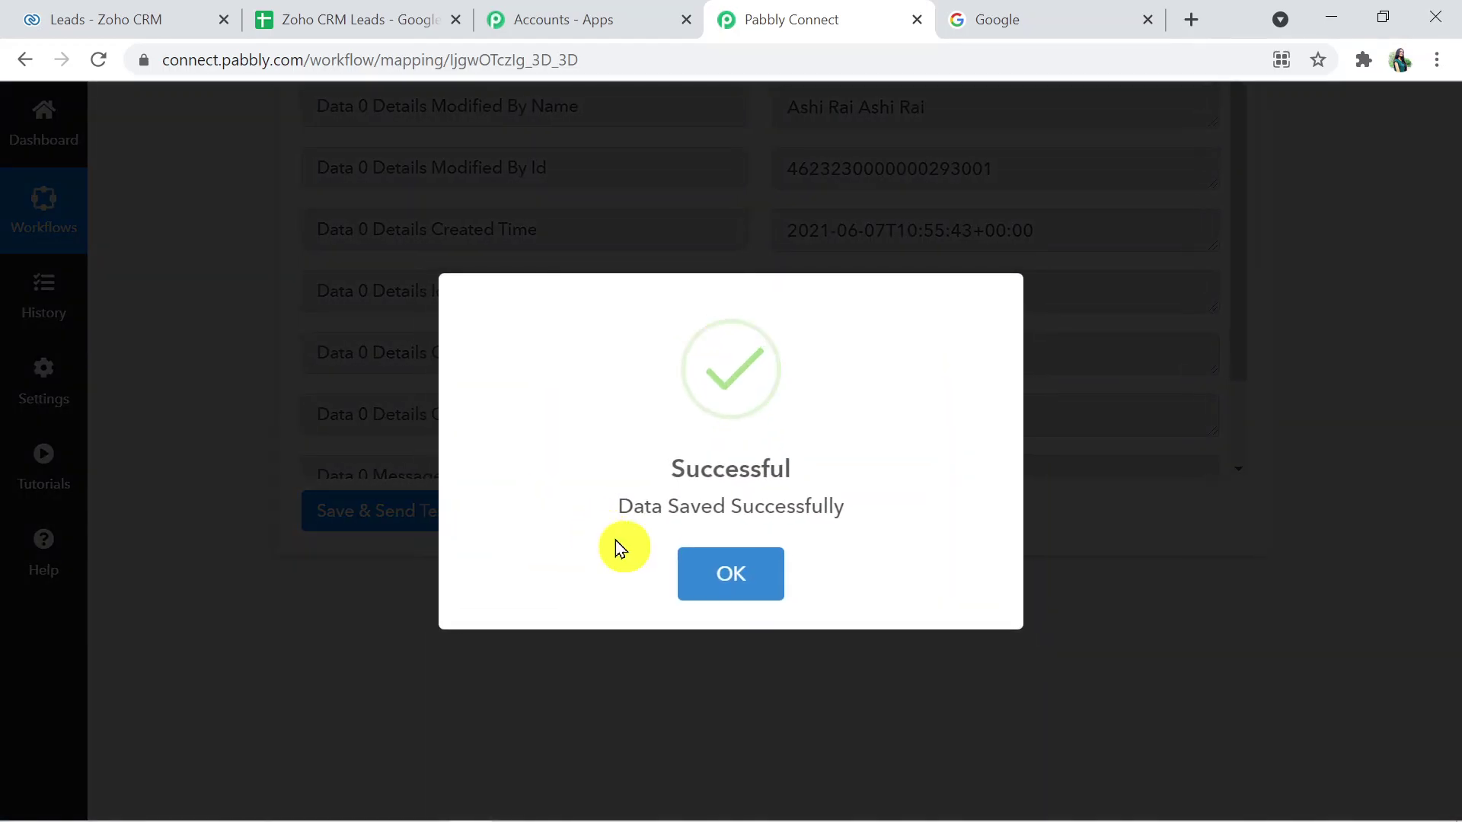
click(734, 567)
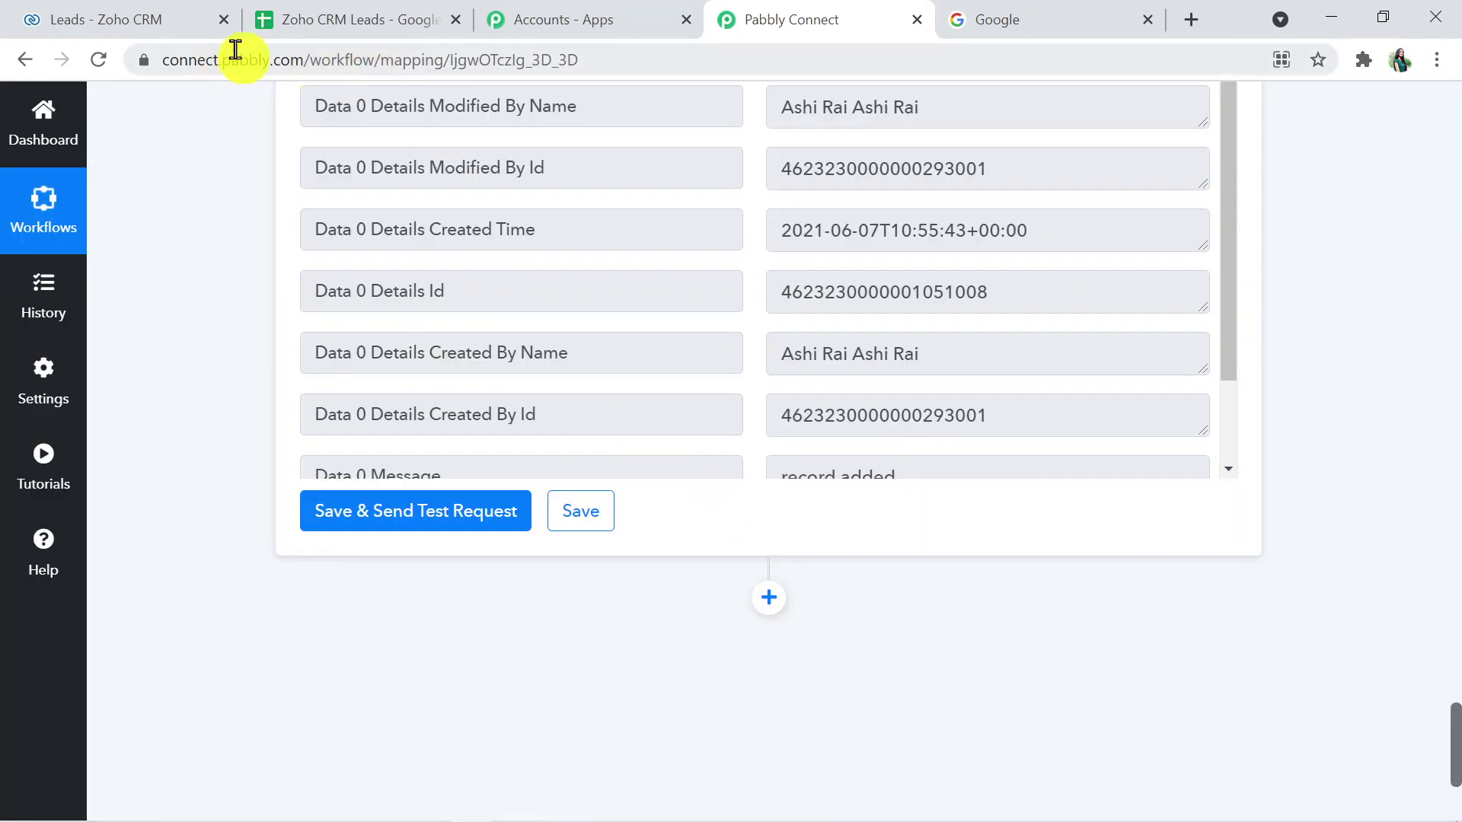
click(144, 11)
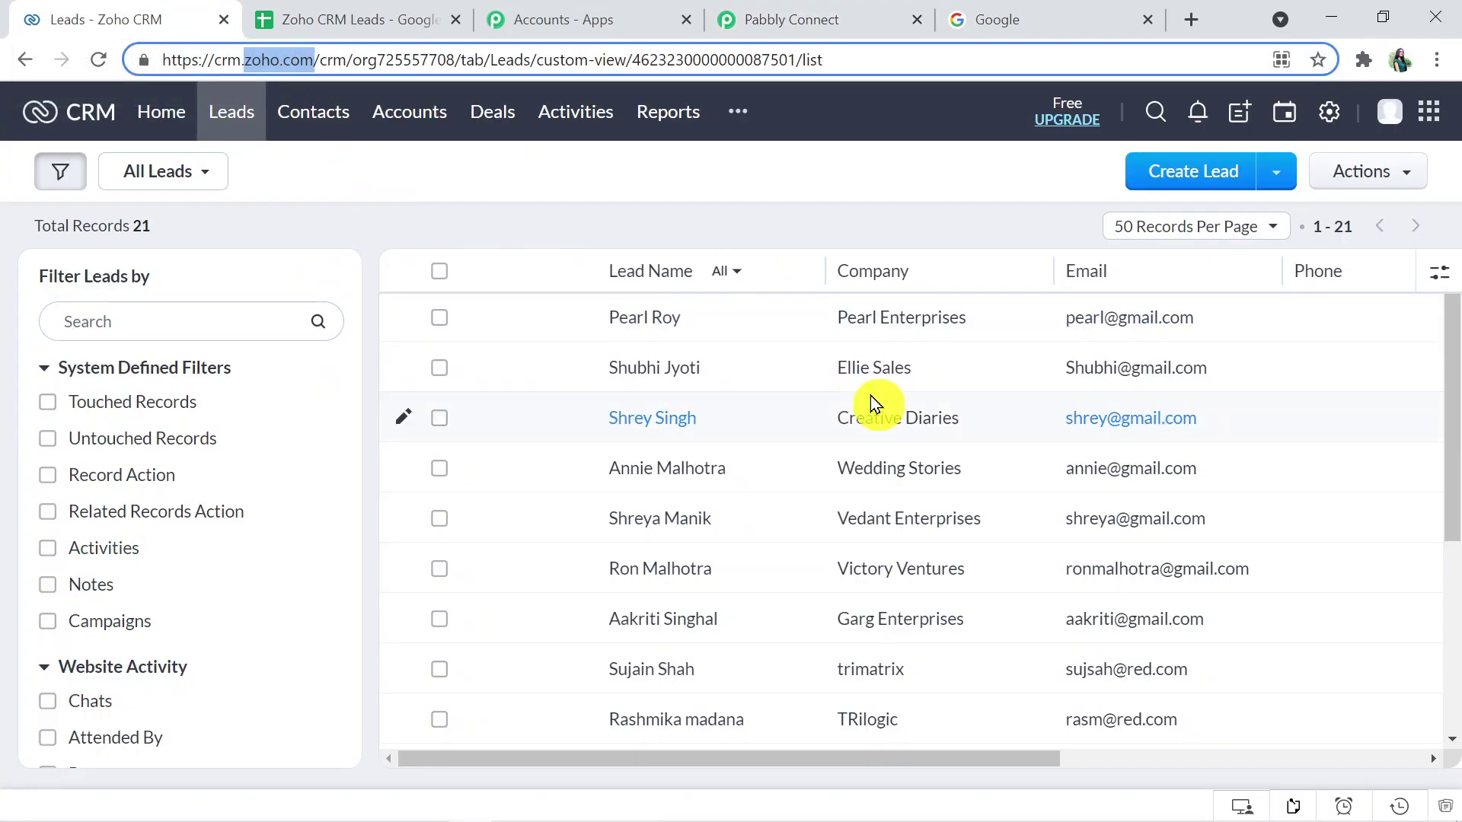
- Reload the Zoho CRM Leads page until the new lead shows (22 records), then return to Pabbly Connect
click(851, 67)
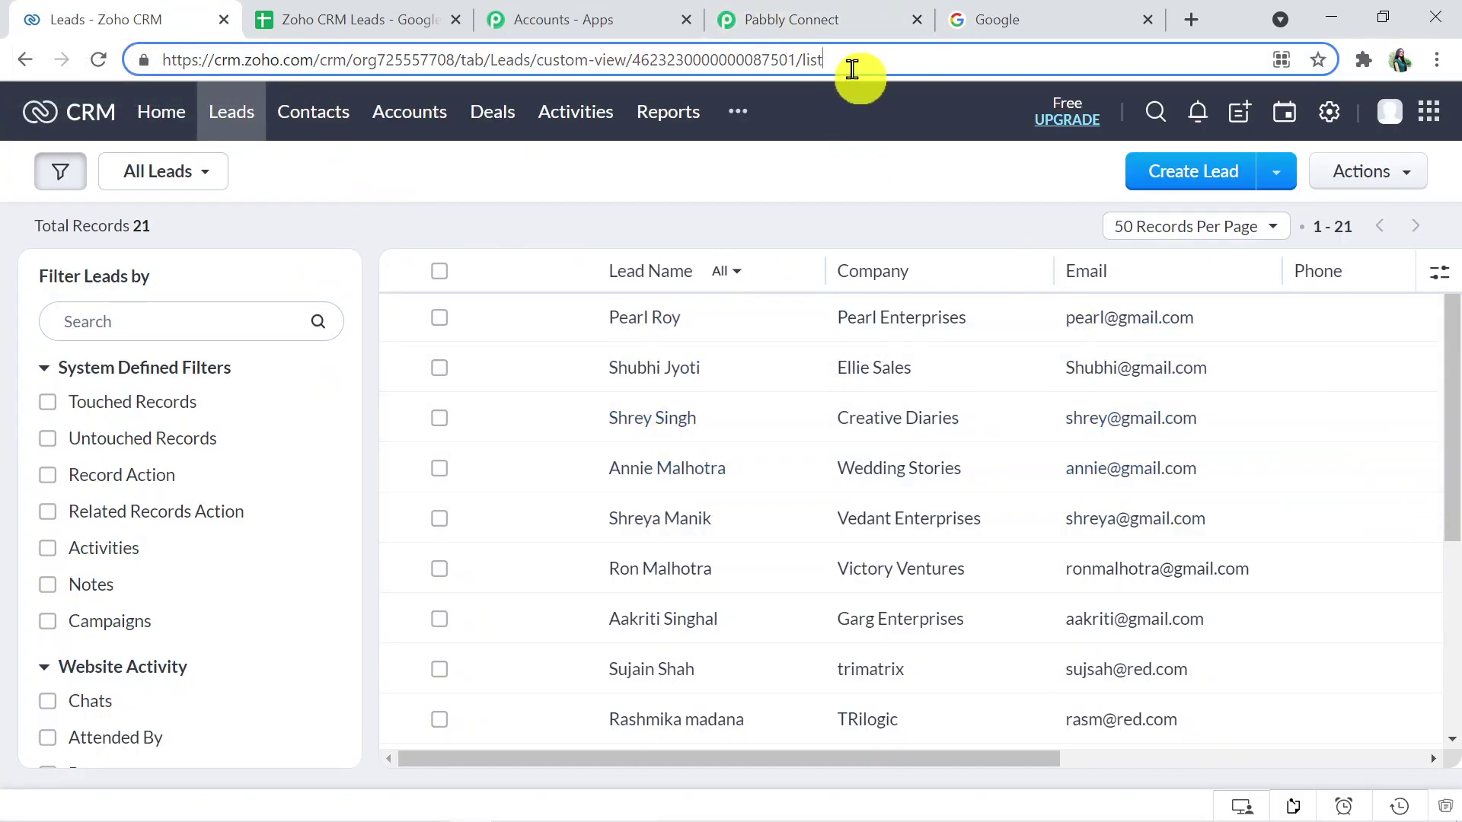
key(Return)
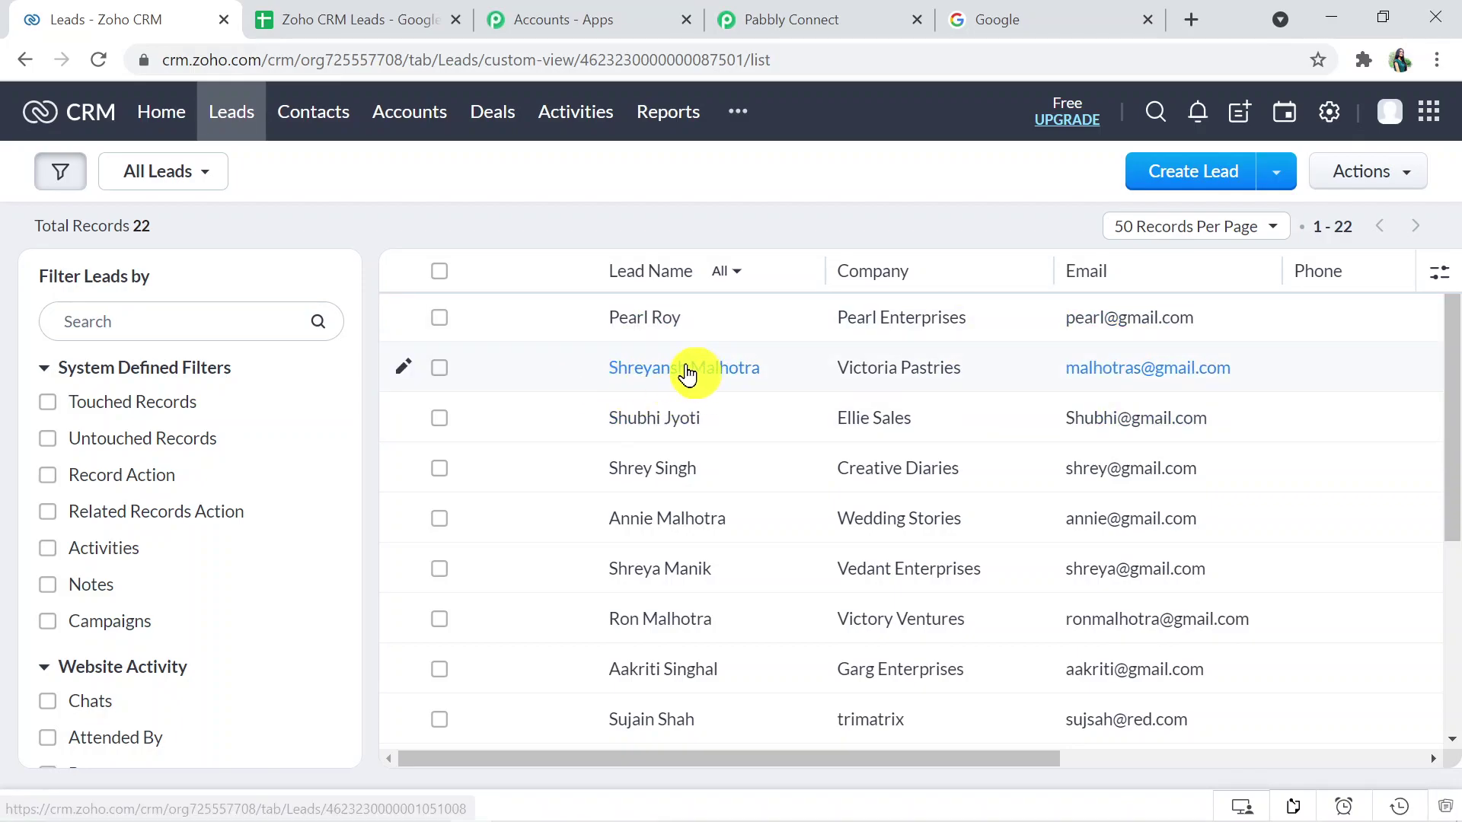
click(821, 15)
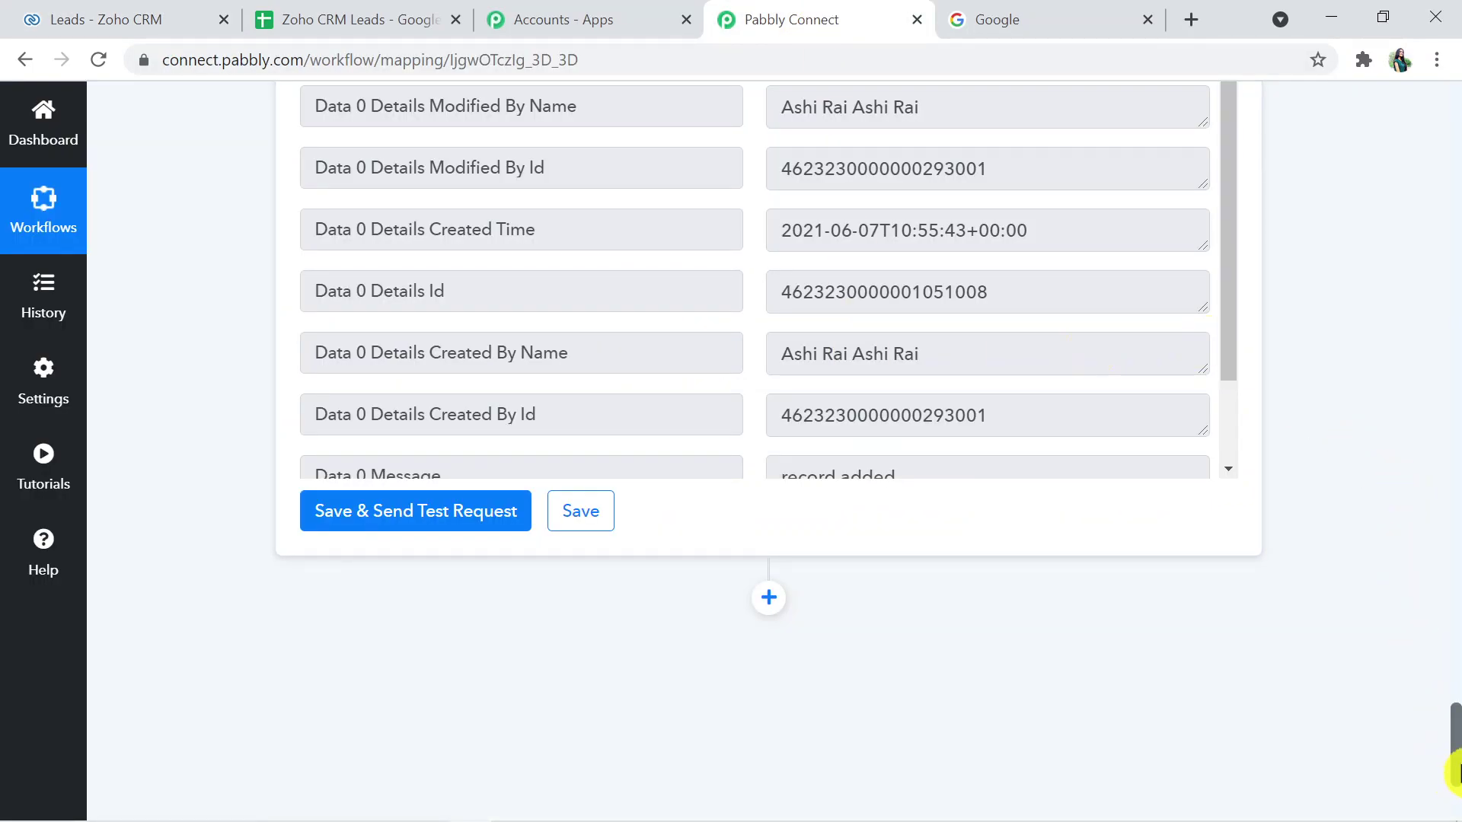
- Collapse the Zoho CRM Create Lead card and the Google Sheets New Spreadsheet Row trigger card
drag(1456, 770, 1456, 297)
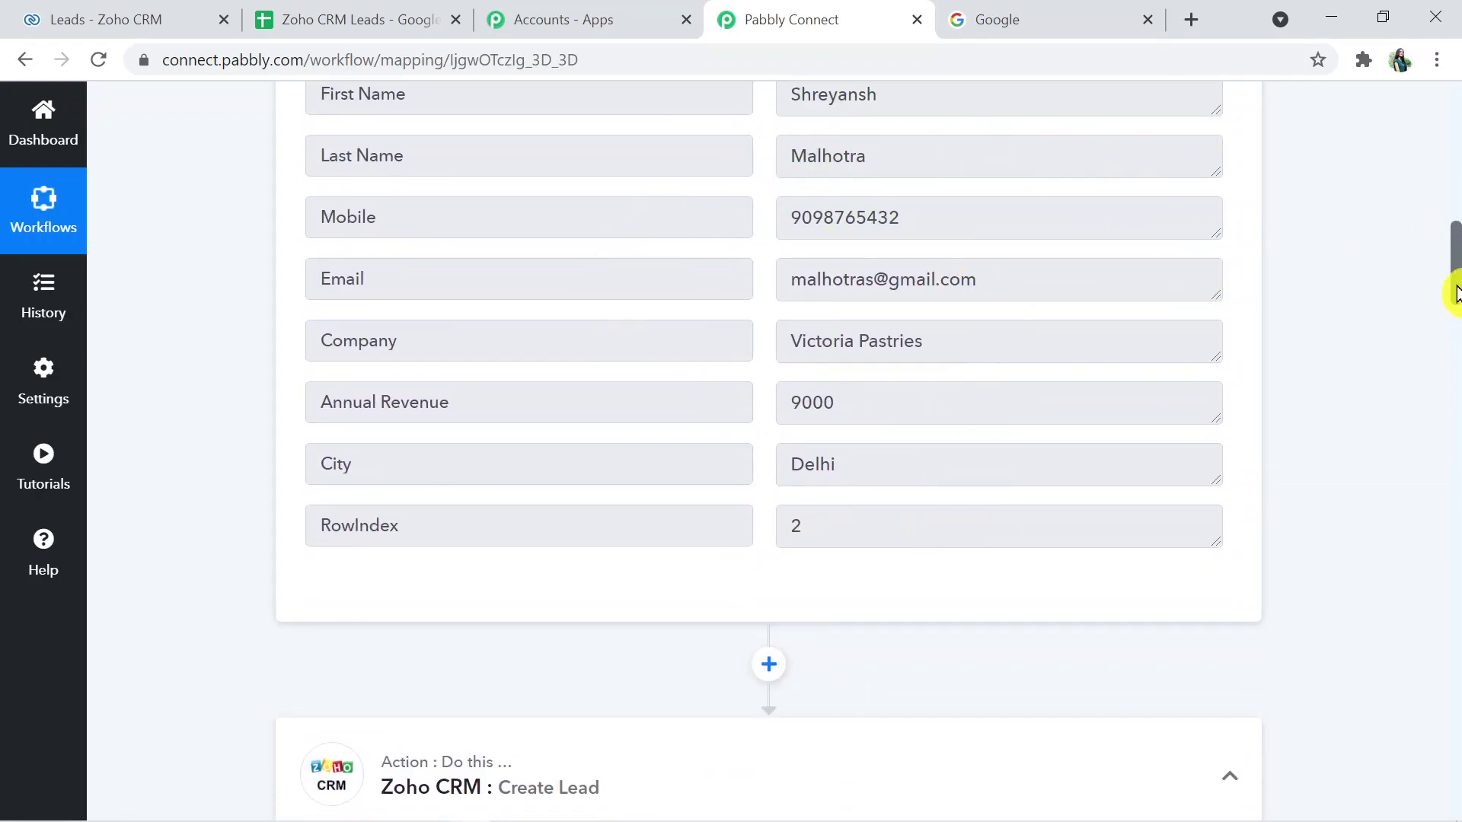
drag(1455, 287, 1455, 327)
click(1005, 239)
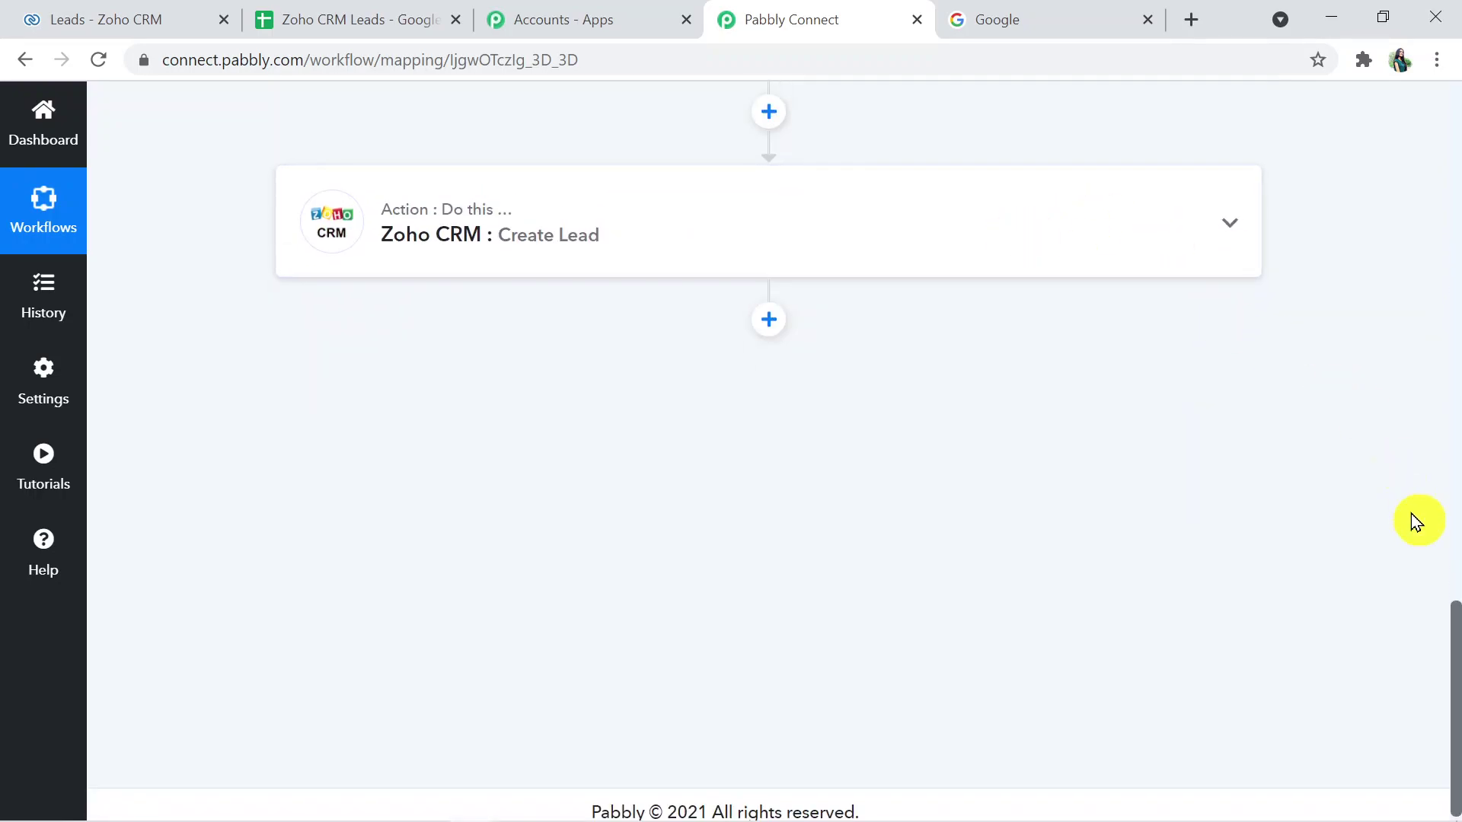
drag(1455, 669, 1449, 204)
click(1072, 186)
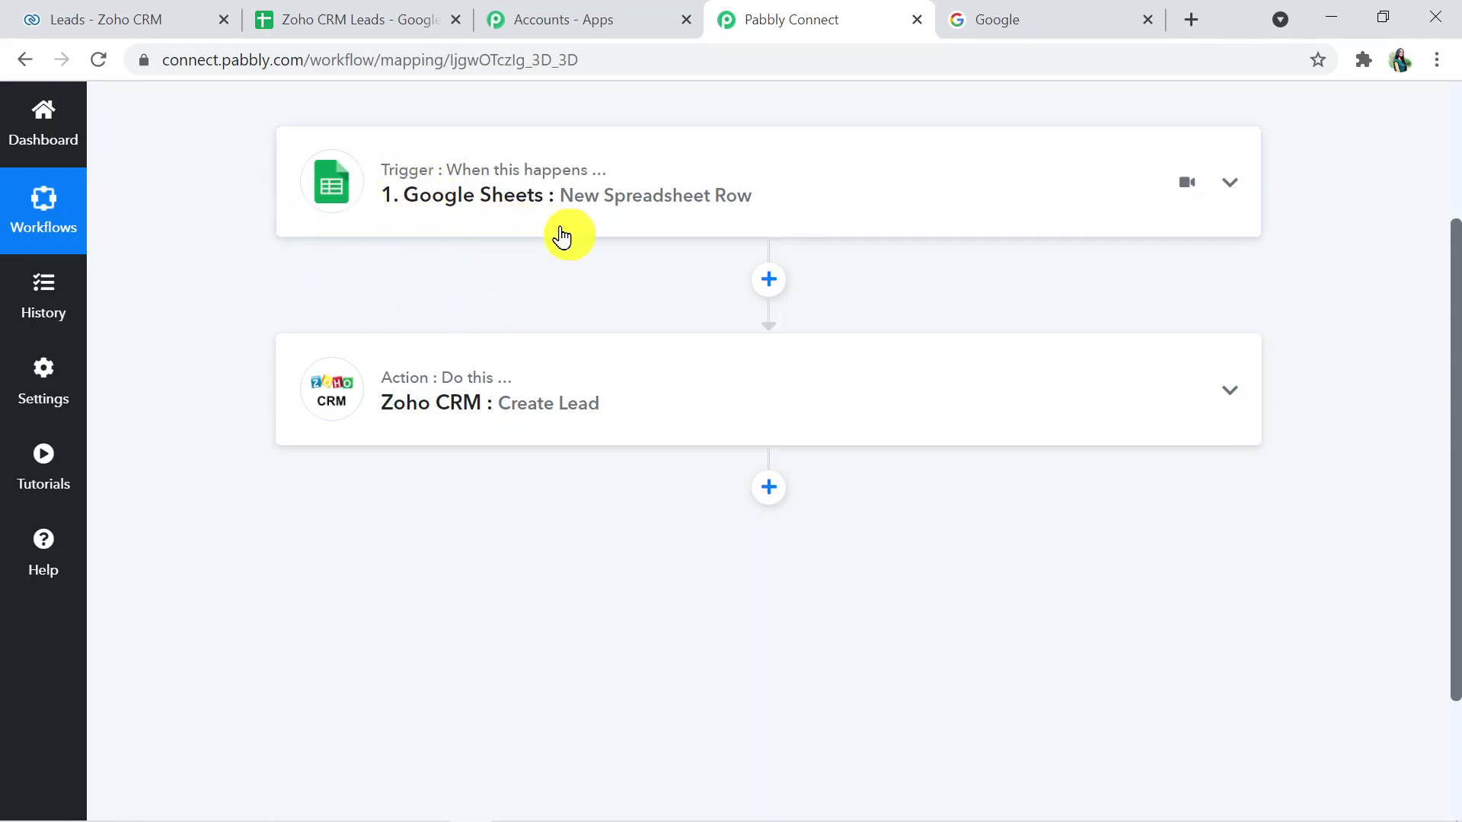
mouse_move(418, 380)
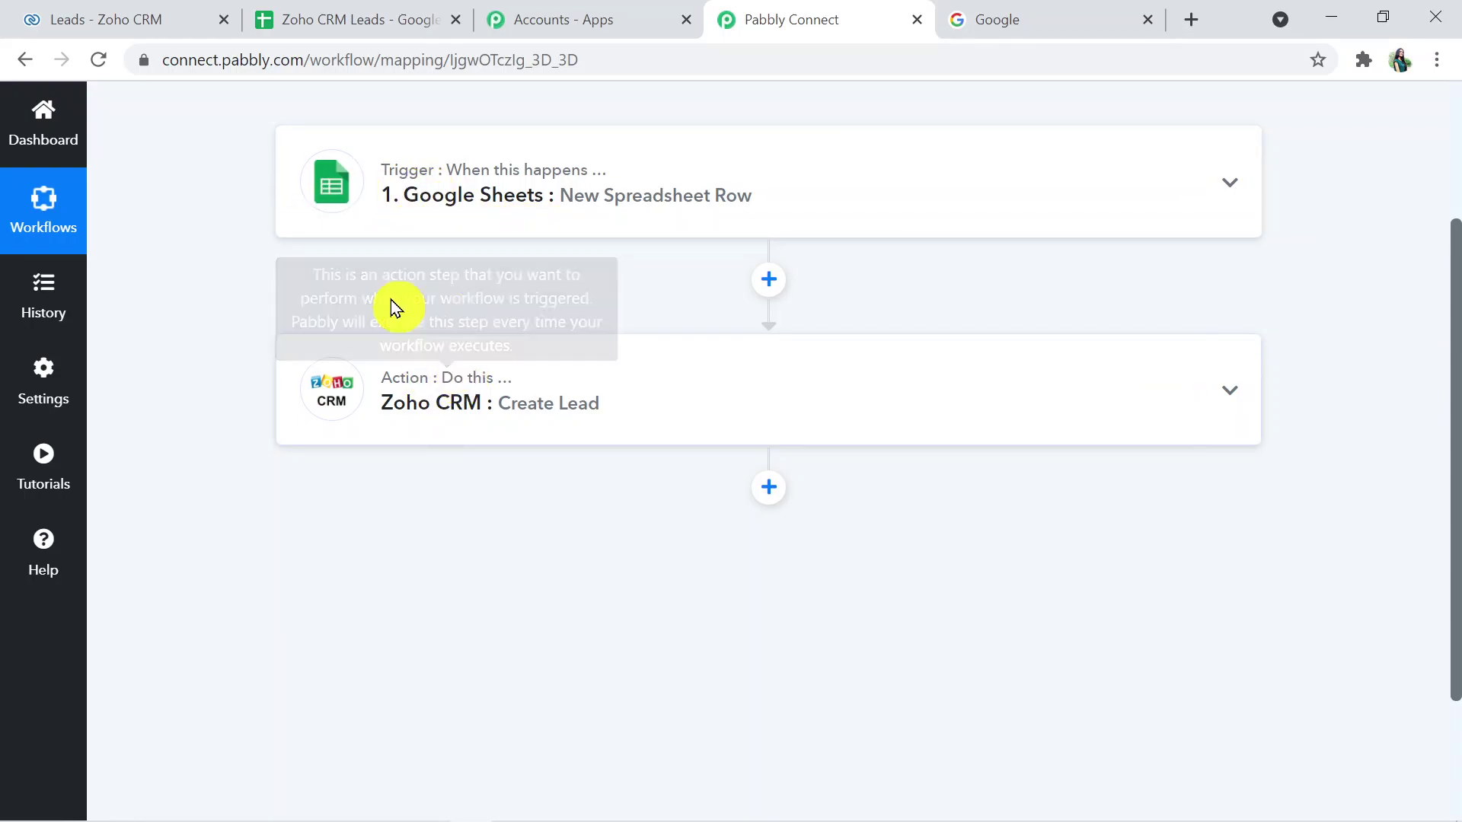